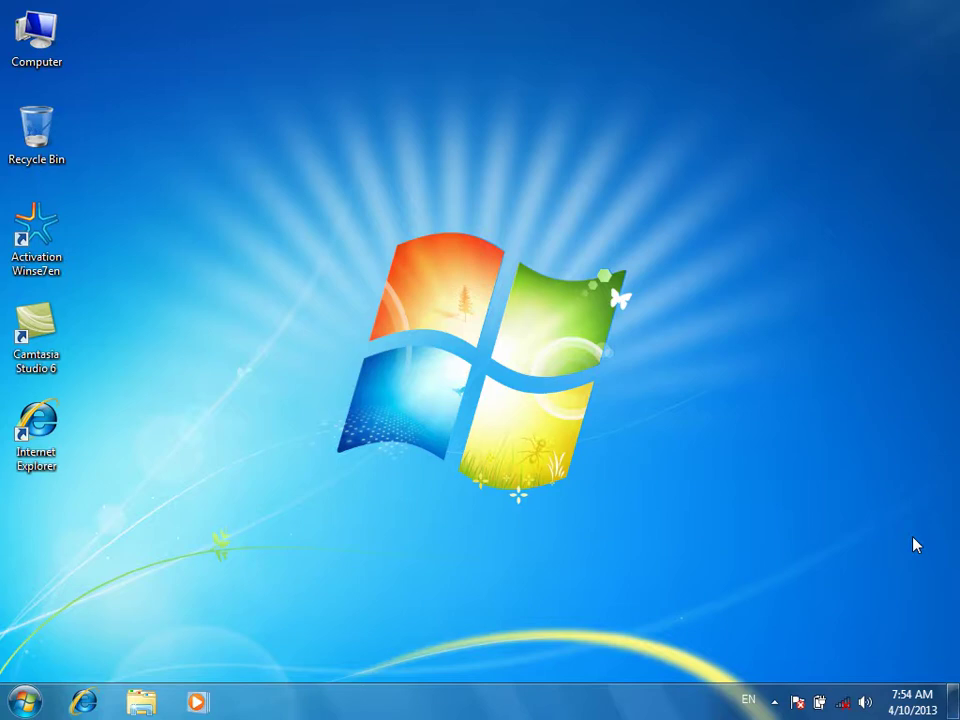
Check the speaker volume level from the taskbar
drag(268, 75, 378, 222)
drag(327, 230, 640, 506)
click(866, 703)
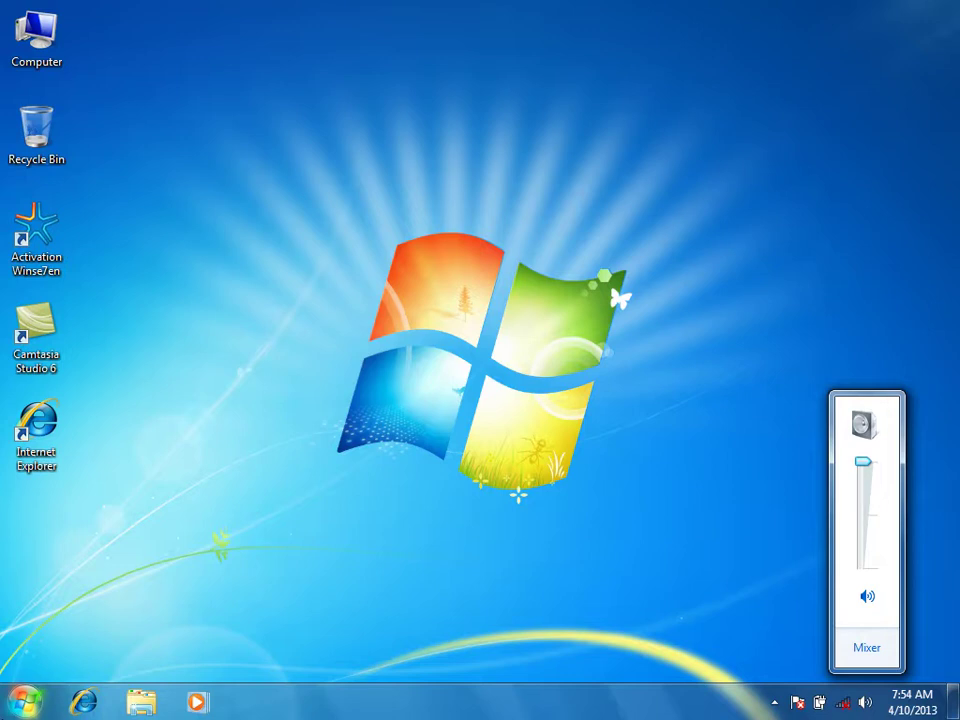
Open the Start menu, look over the Shut down options, then reopen Start
click(25, 700)
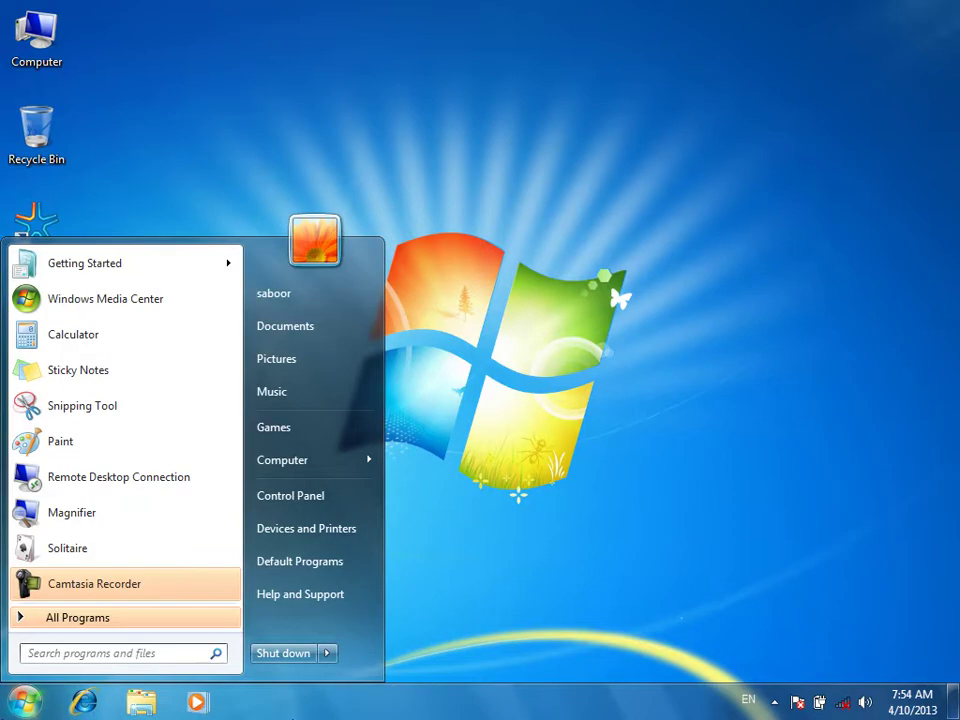
mouse_move(326, 659)
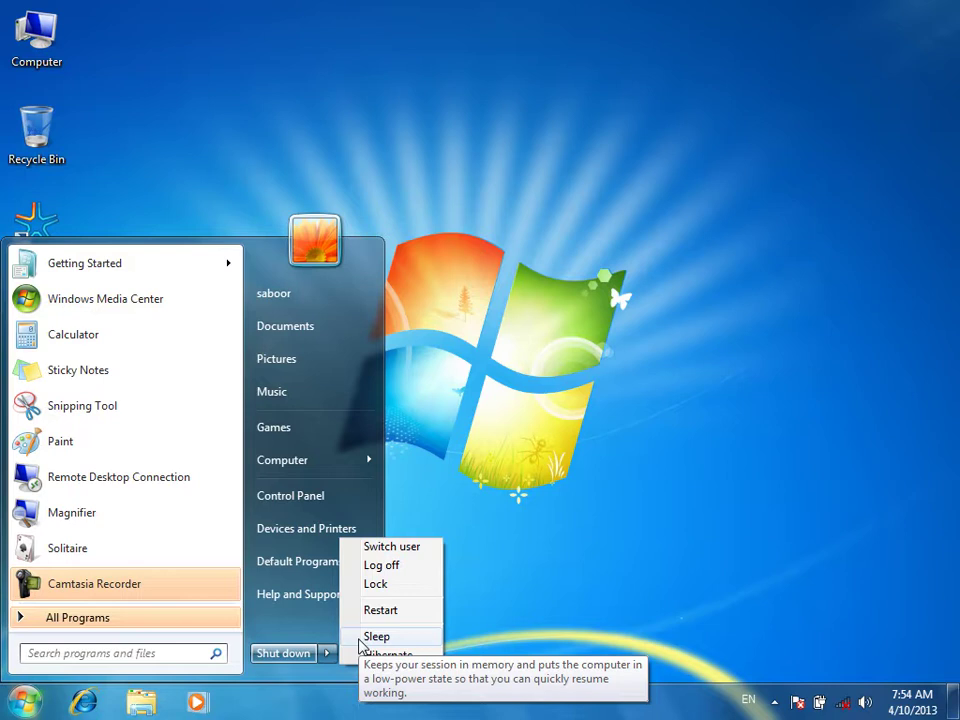
key(super)
key(super)
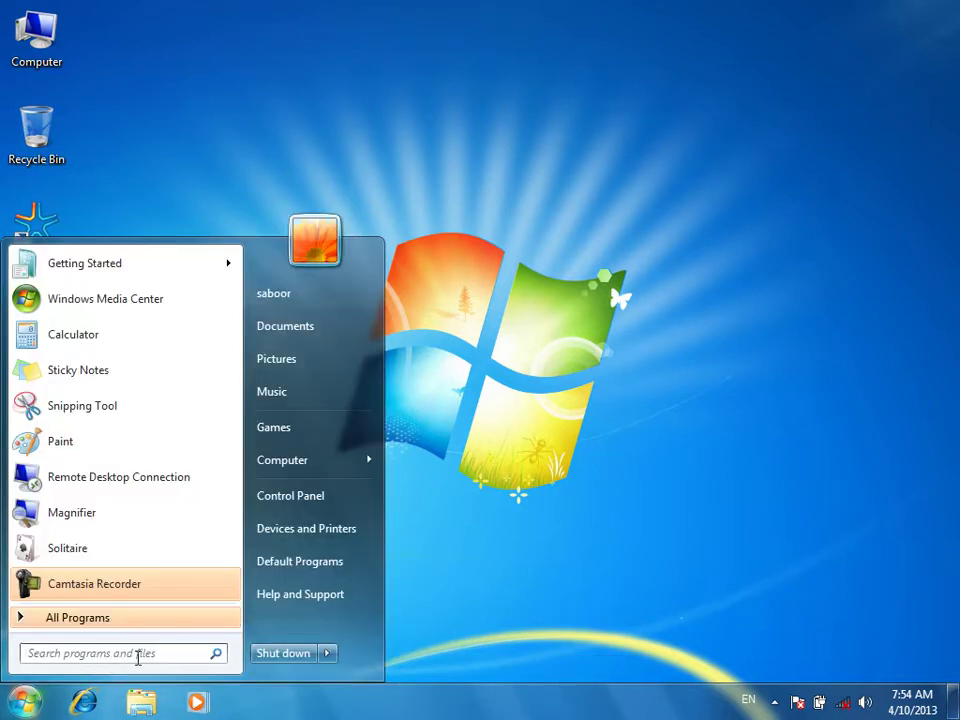
Launch dxdiag from Start search, agreeing to check that drivers are digitally signed
click(137, 657)
text(dxd)
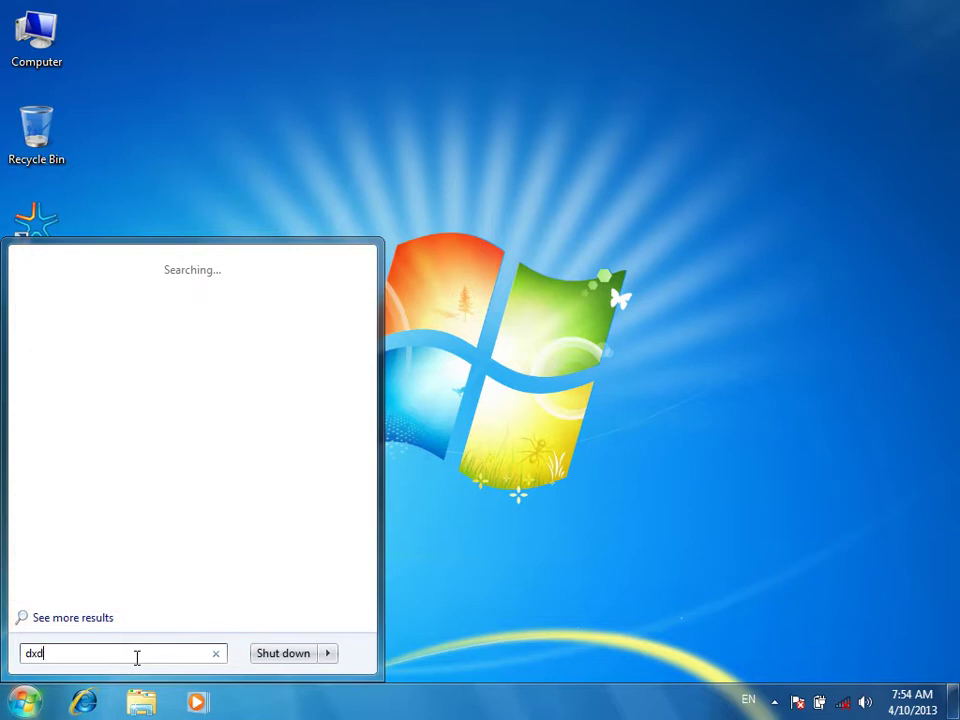
text(iag)
key(Return)
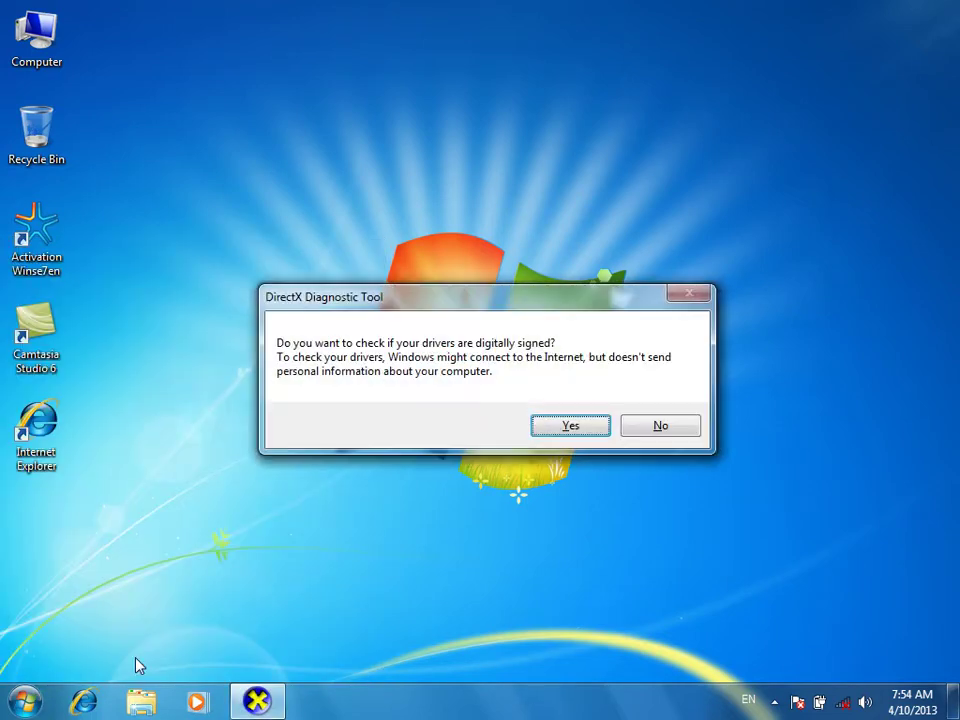
click(557, 423)
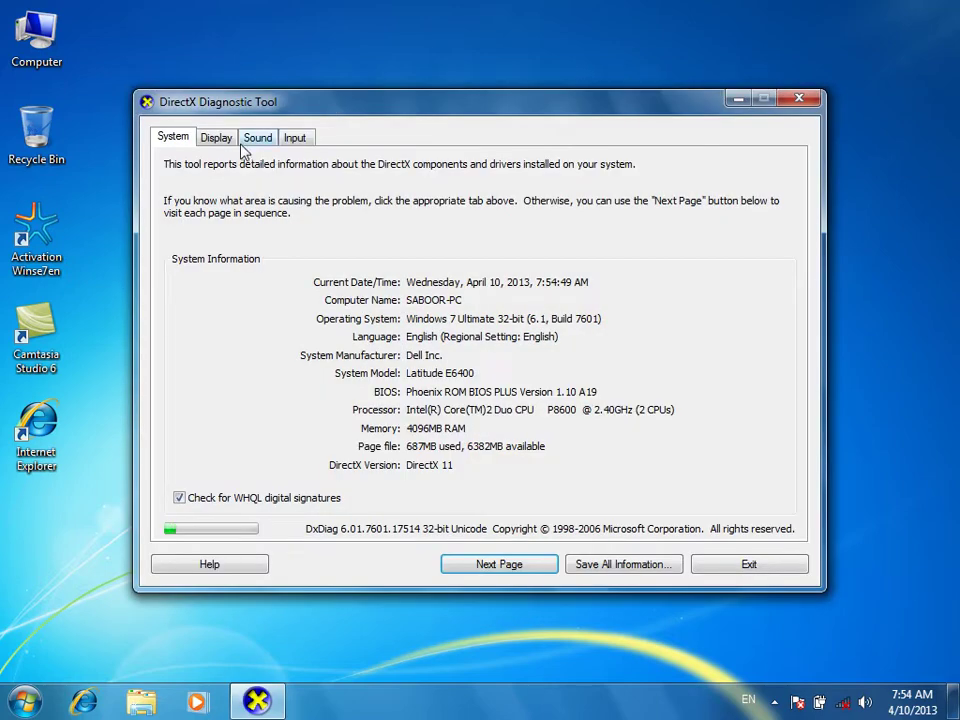
Review the Display tab's adapter details, exit the tool, and reveal the hidden tray icons
click(226, 140)
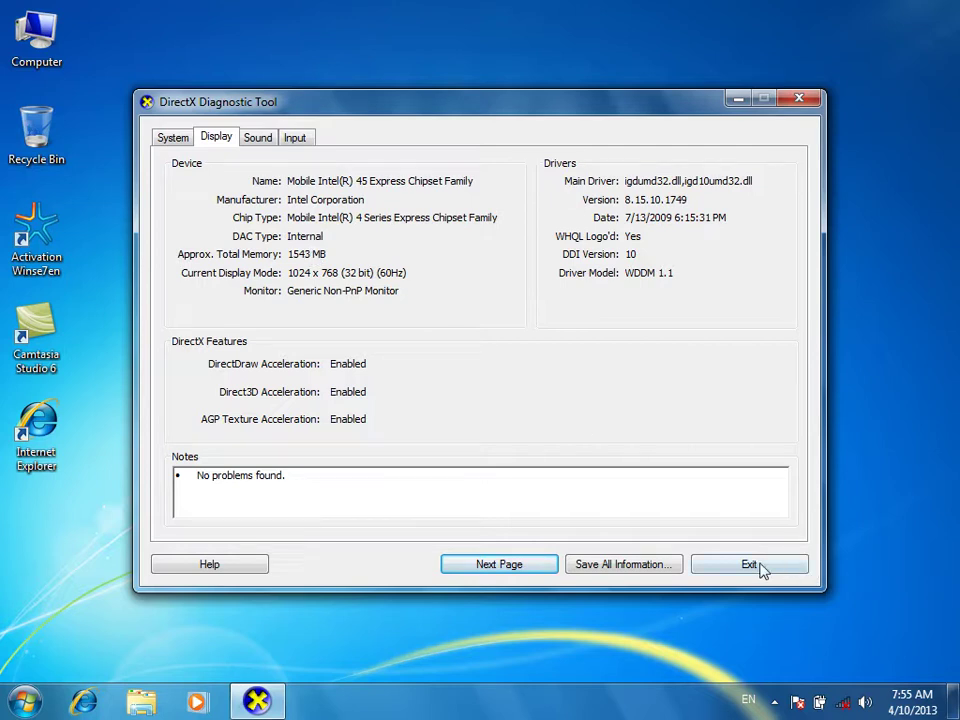
click(790, 568)
click(773, 704)
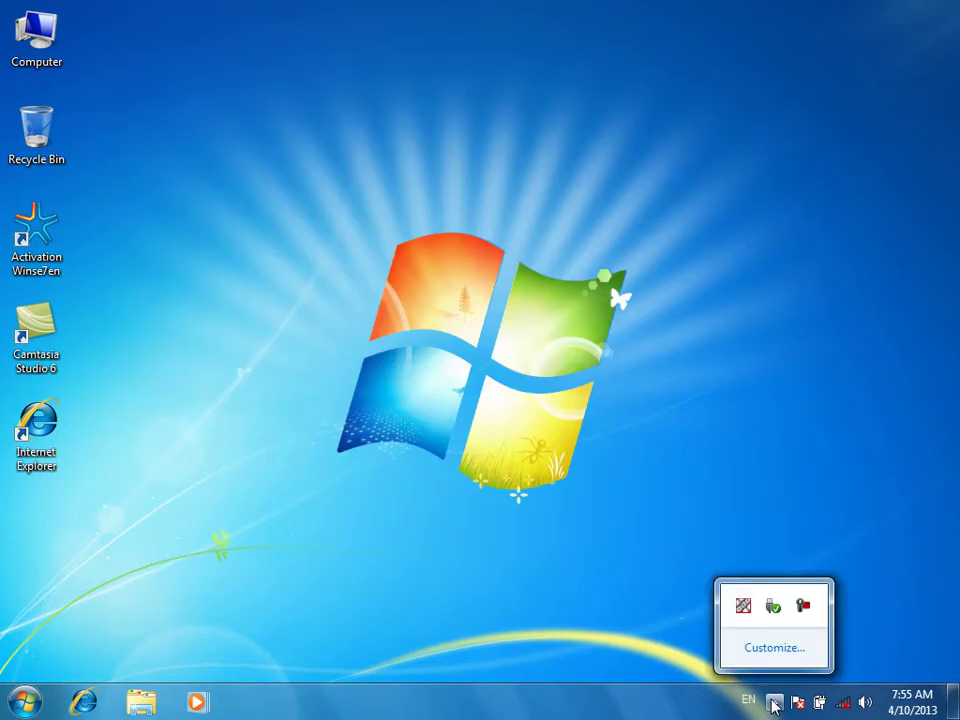
click(846, 707)
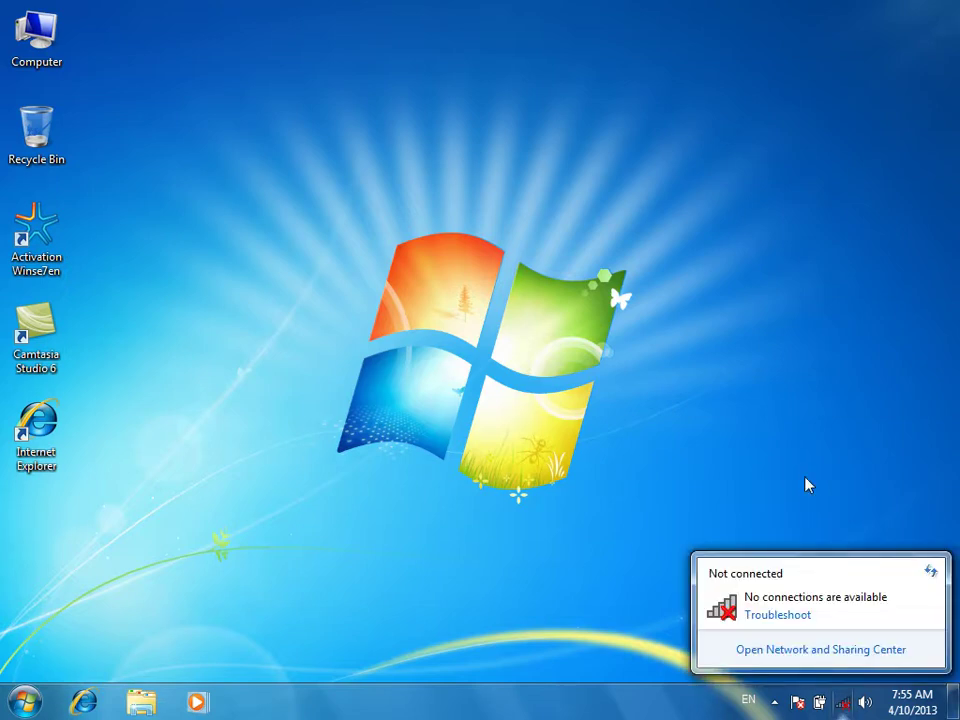
right_click(585, 127)
click(622, 183)
right_click(581, 91)
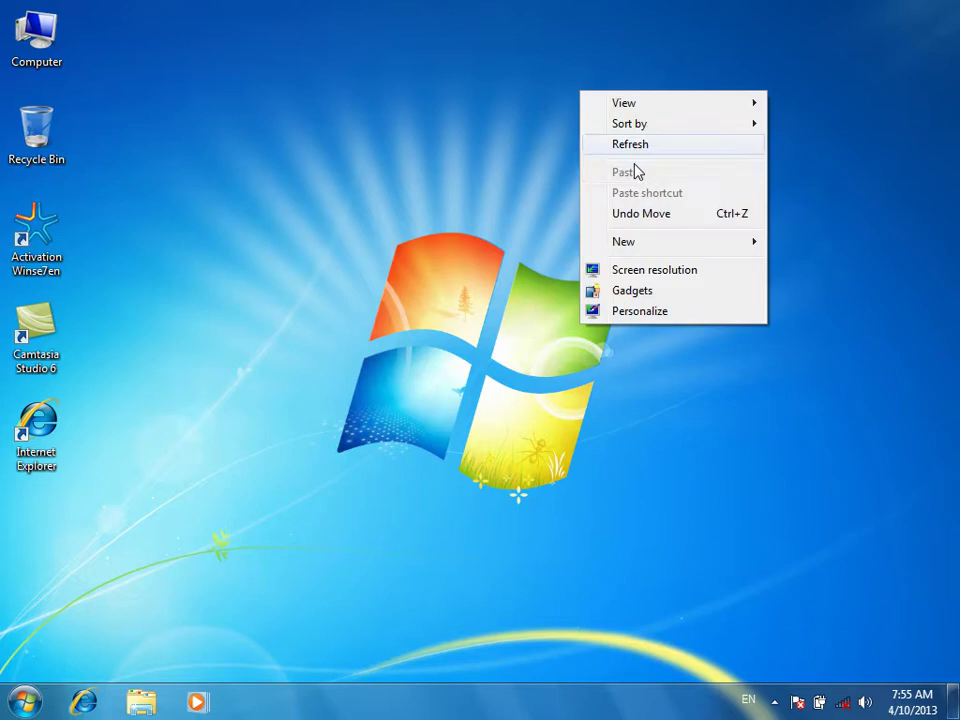
click(643, 147)
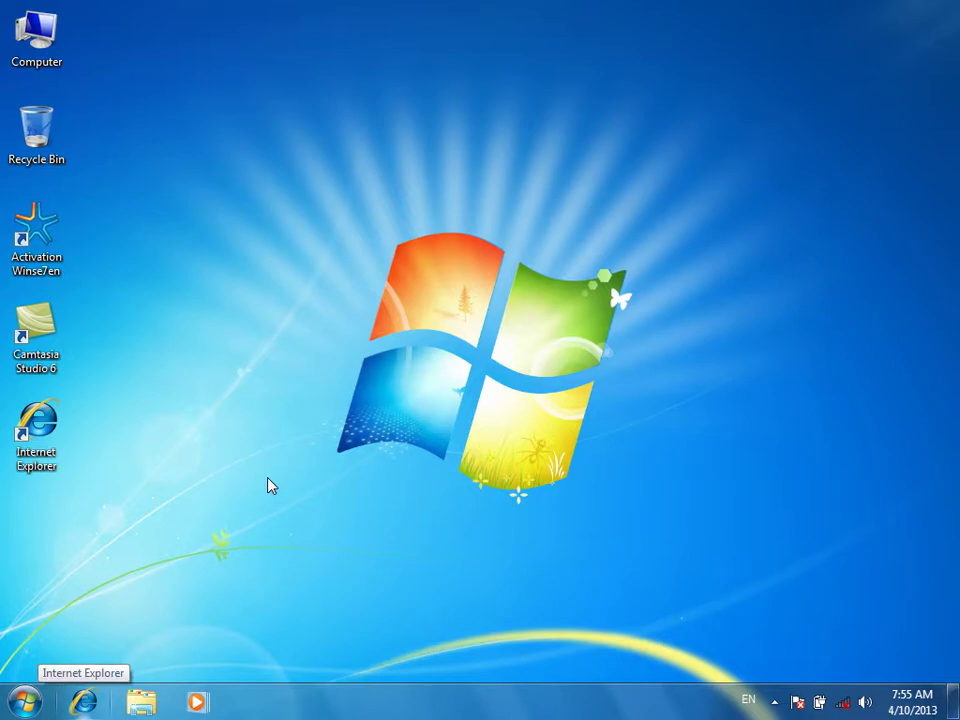
key(super+e)
key(super+r)
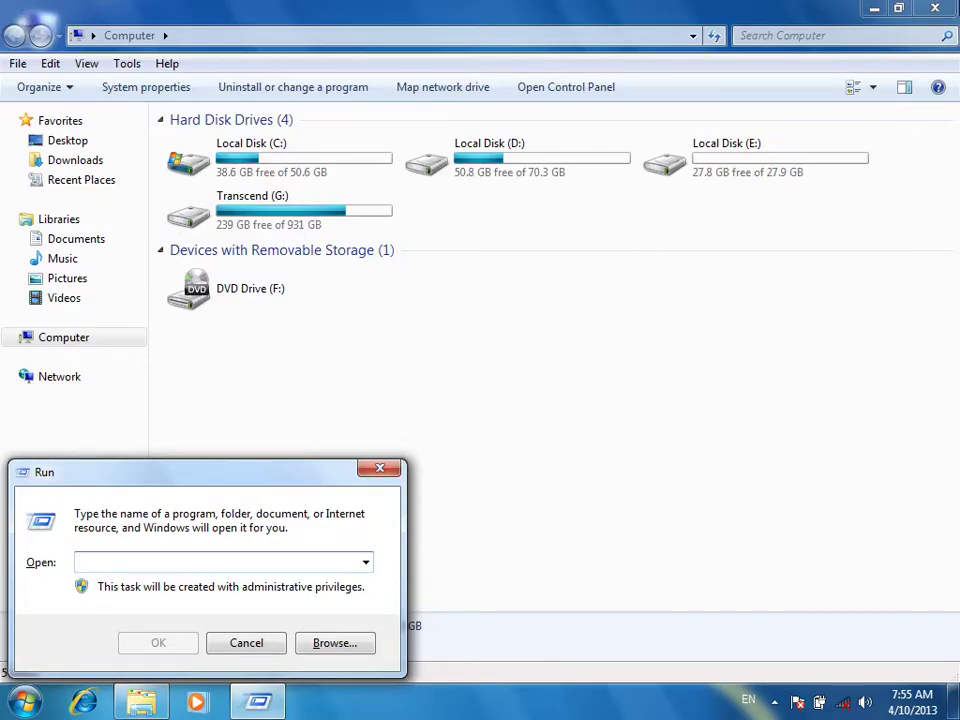
Close the Computer window and launch Notepad
click(935, 8)
text(Notepa)
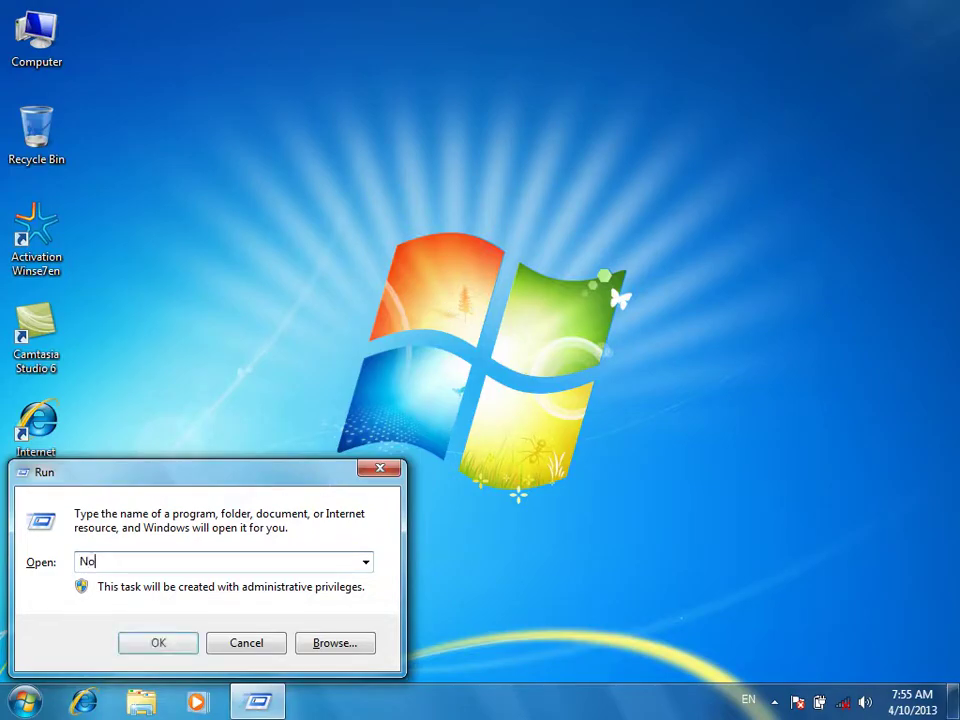
key(BackSpace)
key(BackSpace)
key(BackSpace)
key(BackSpace)
key(BackSpace)
key(BackSpace)
text(Notepad)
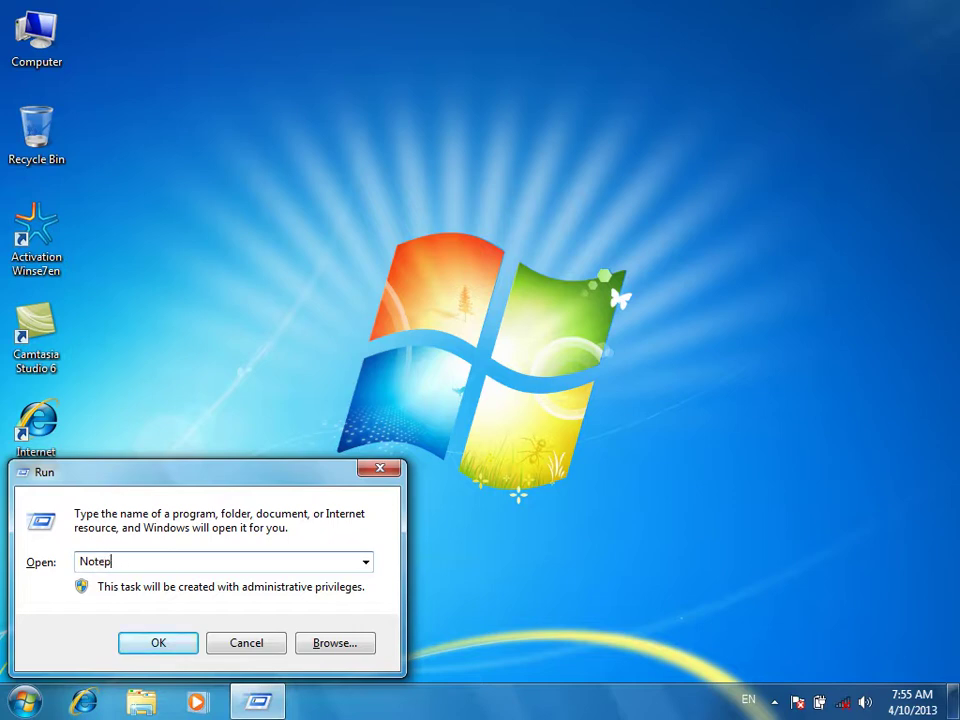
key(Return)
Write the line 'Auto Driver 2012 DVD' in the new Notepad document
text(AUTO)
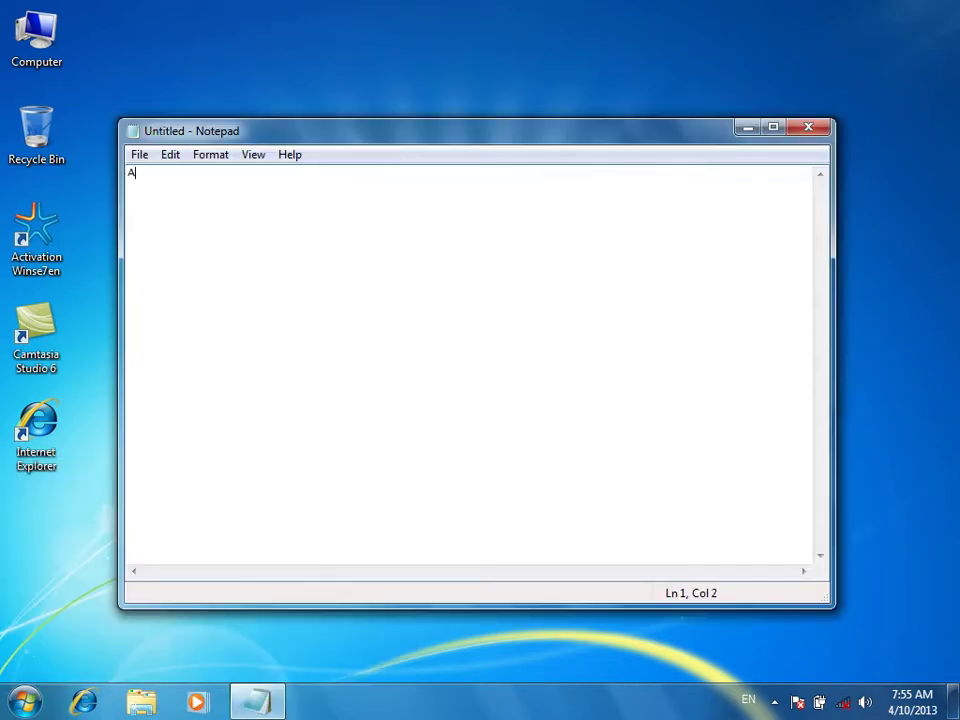
key(BackSpace)
key(BackSpace)
key(BackSpace)
text(uto Driv)
text(er 201)
text(3)
text( DVD)
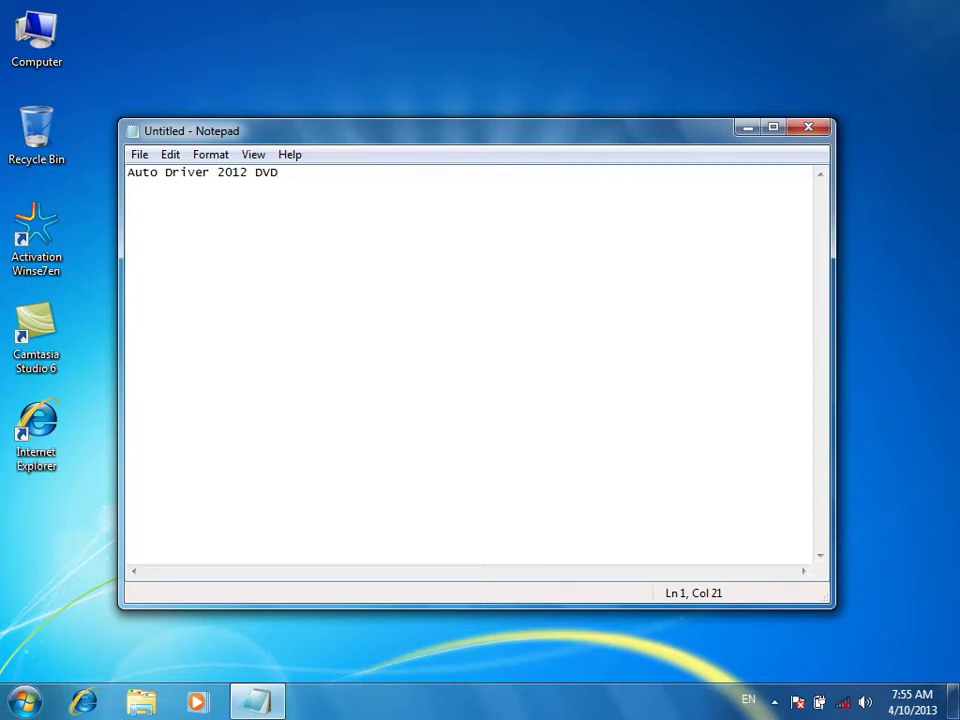
key(Return)
drag(279, 172, 127, 172)
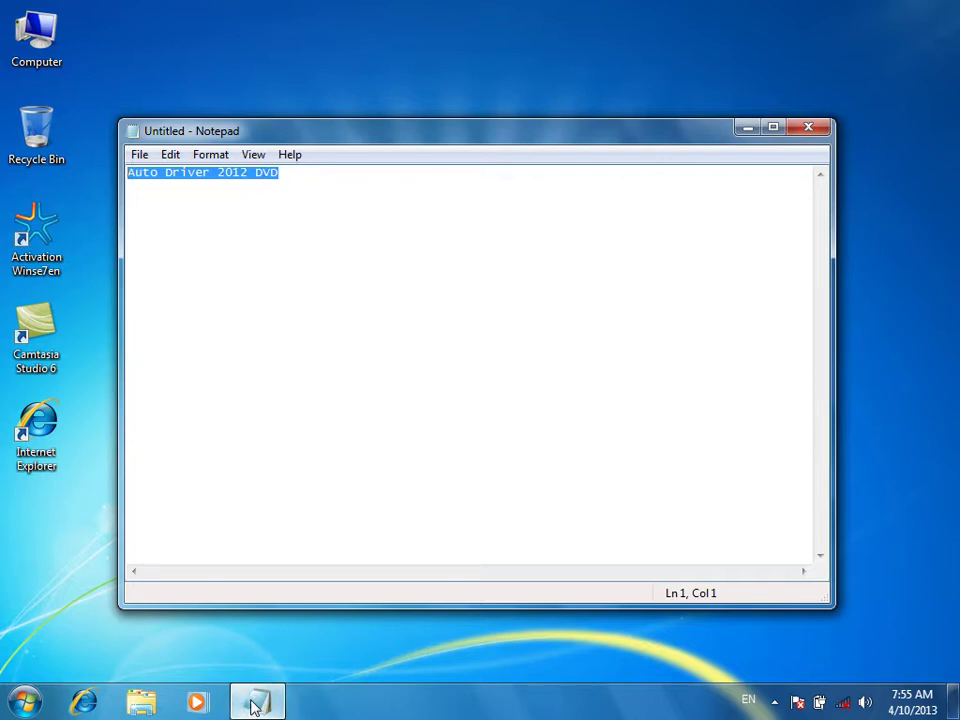
mouse_move(255, 707)
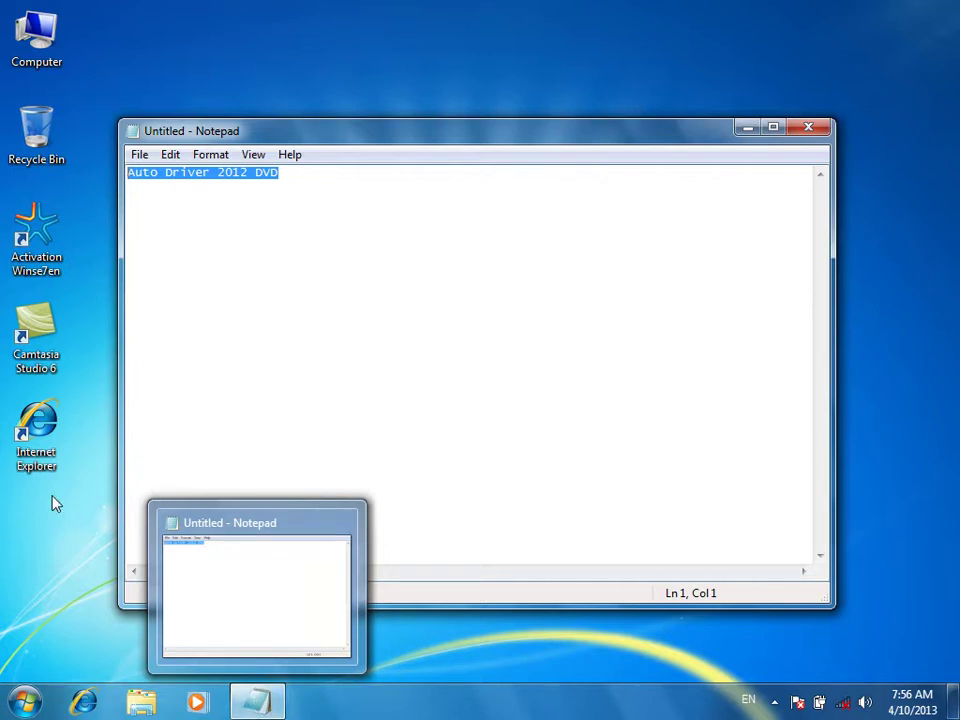
click(332, 248)
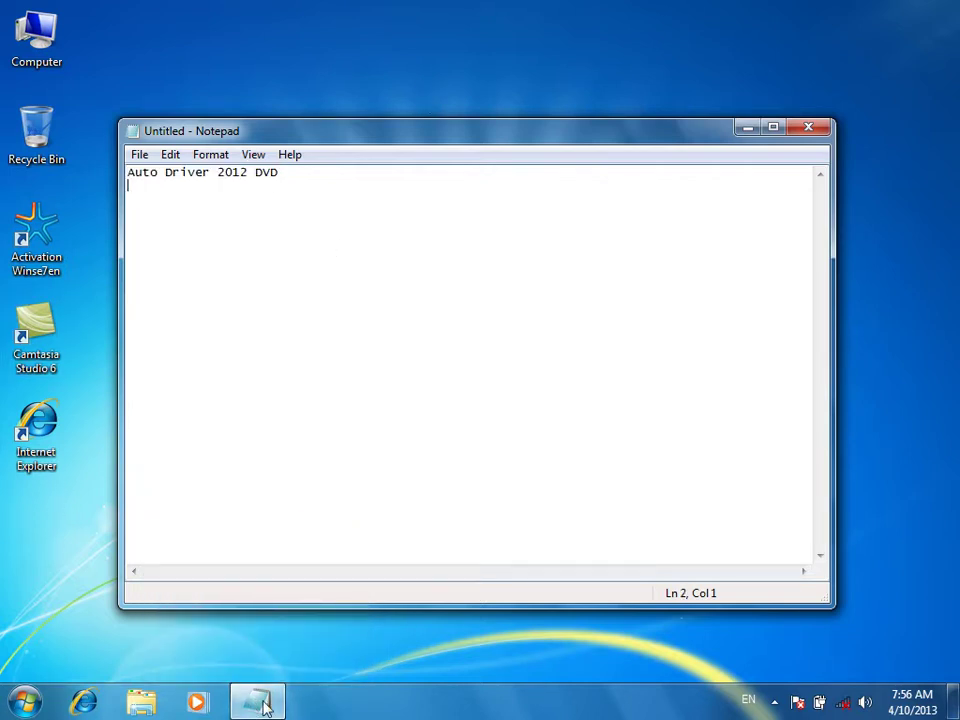
Minimize Notepad to the taskbar and refresh the desktop
click(260, 697)
right_click(301, 177)
click(340, 226)
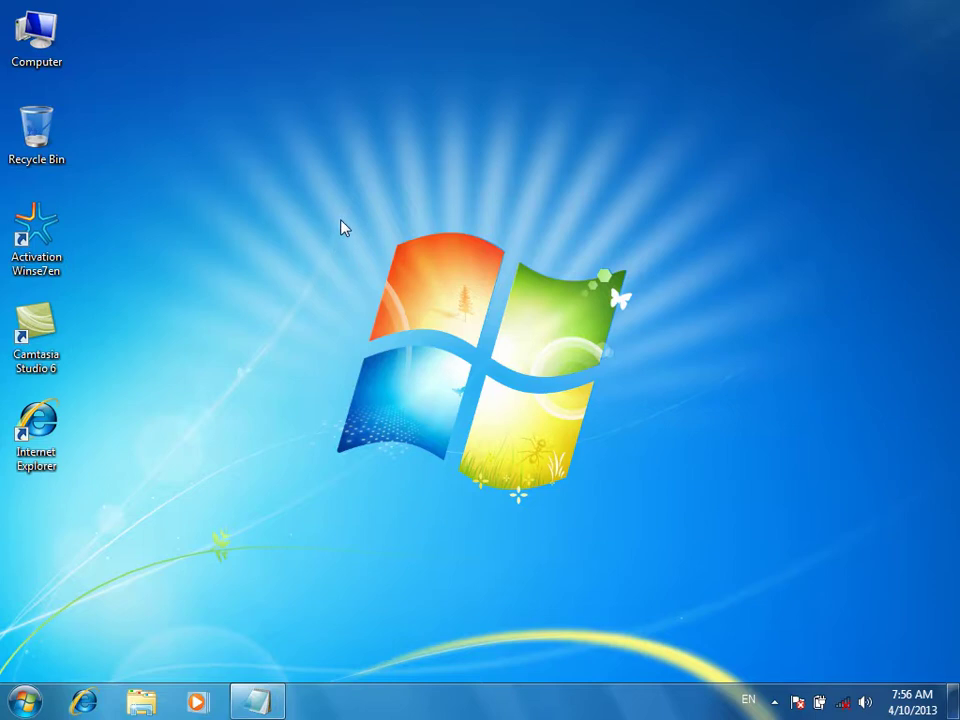
Refresh the desktop twice and move the AutoPlay dialog lower on screen
right_click(323, 189)
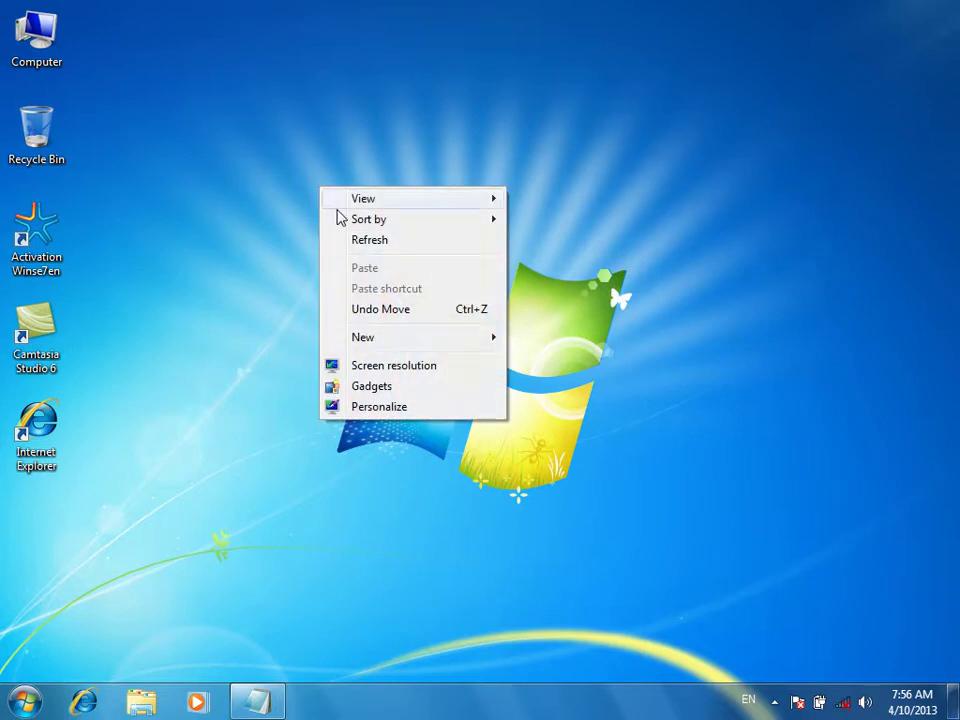
click(356, 240)
right_click(137, 107)
click(146, 160)
drag(697, 12, 287, 450)
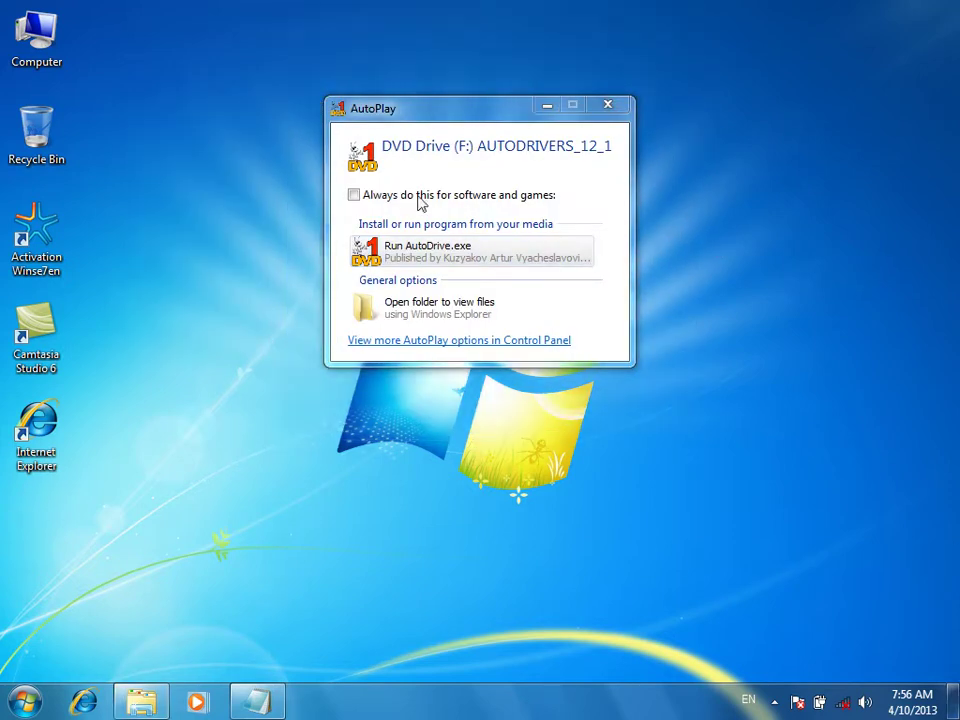
drag(420, 104, 418, 77)
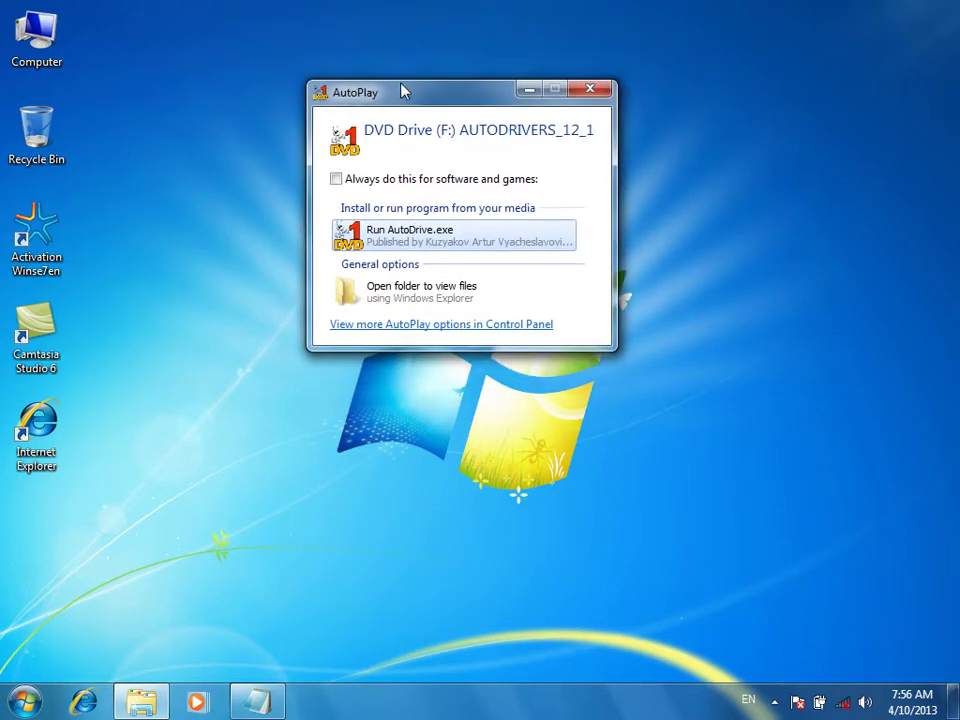
Inspect DVD Drive (F:) in Computer, then run AutoDrive.exe from AutoPlay
double_click(36, 35)
click(338, 285)
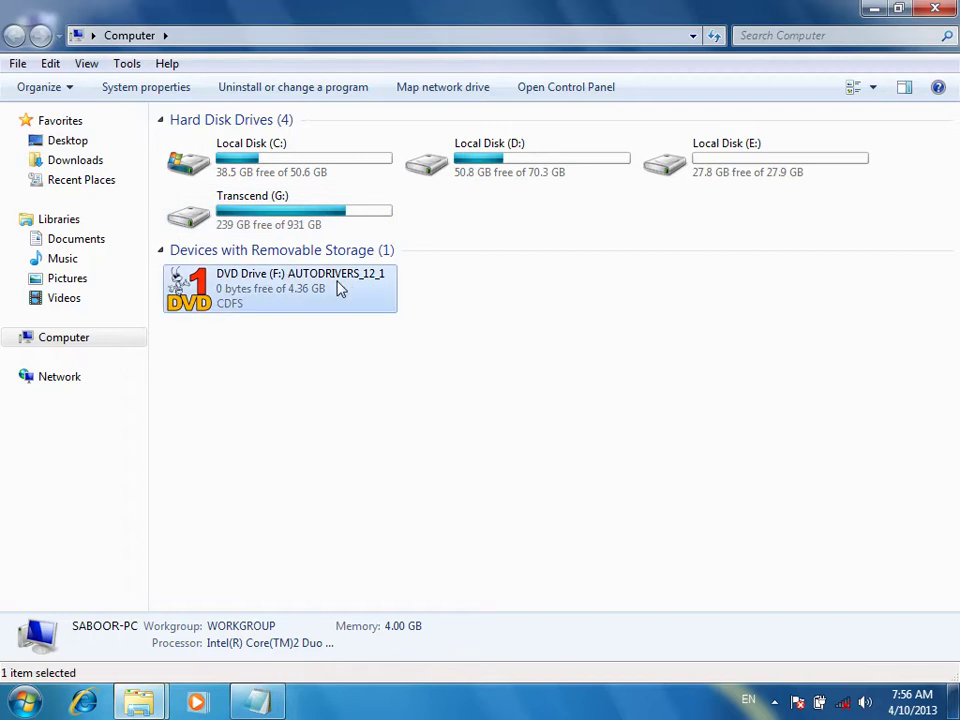
right_click(336, 283)
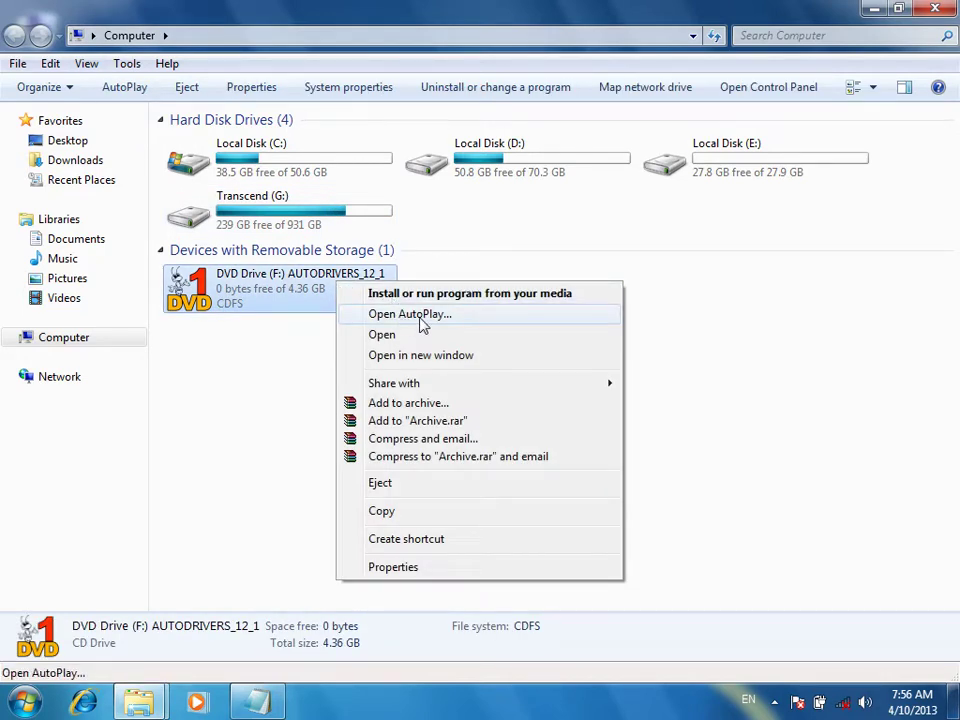
click(934, 8)
click(934, 8)
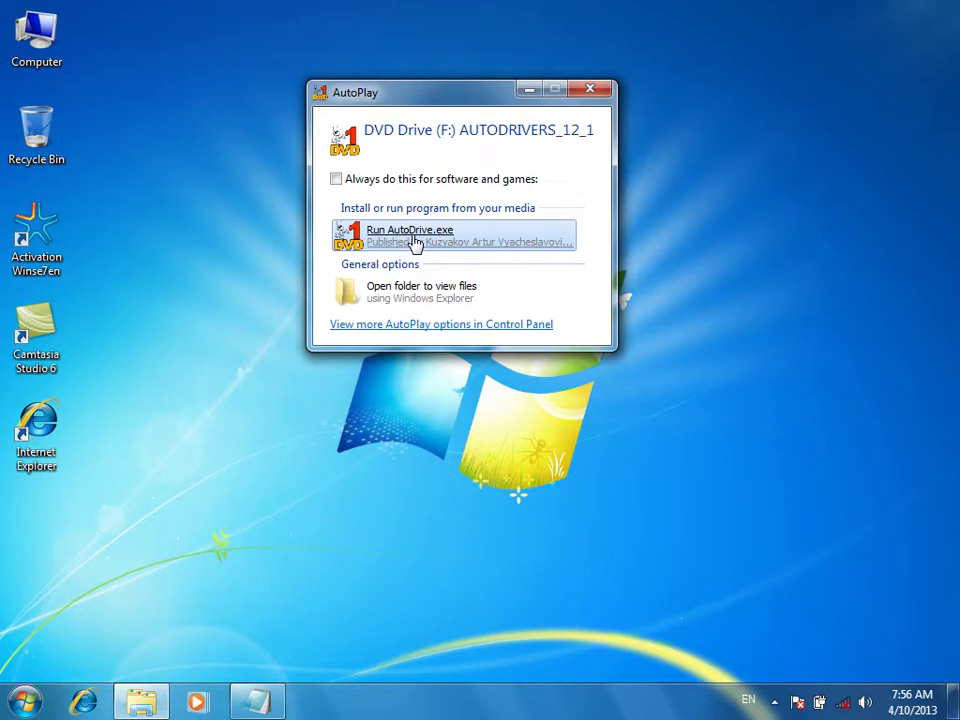
click(415, 242)
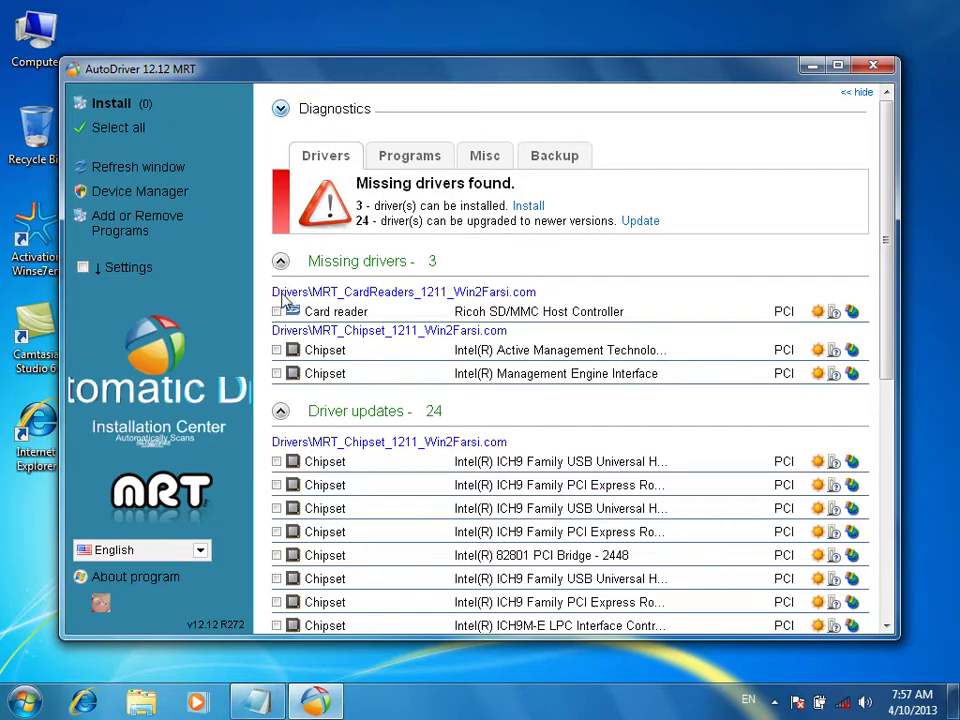
scroll(289, 497, down, 10)
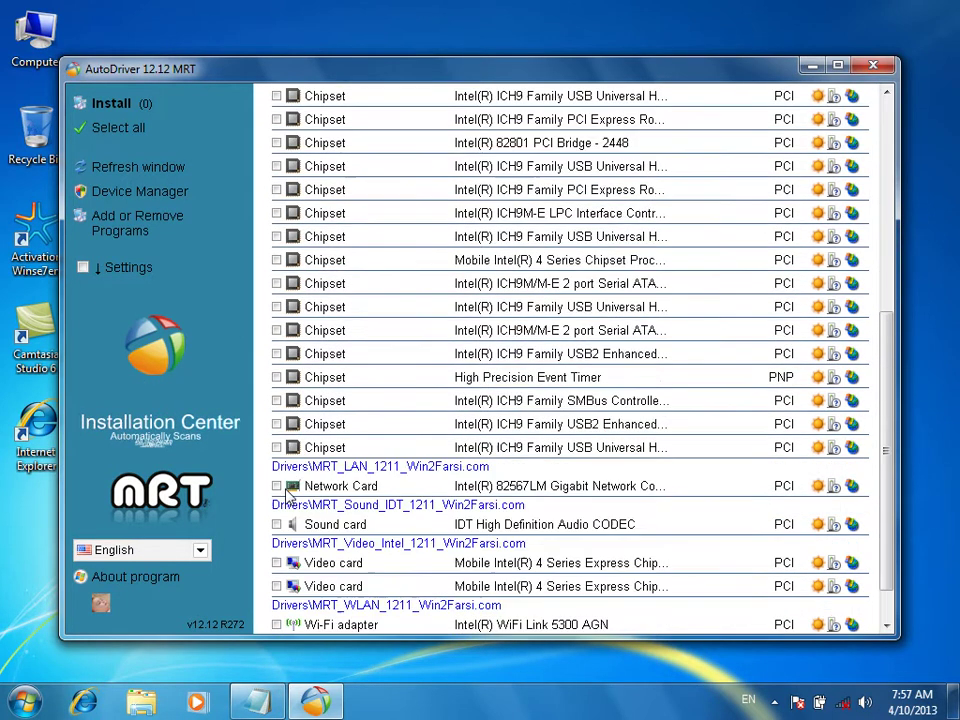
scroll(289, 497, up, 10)
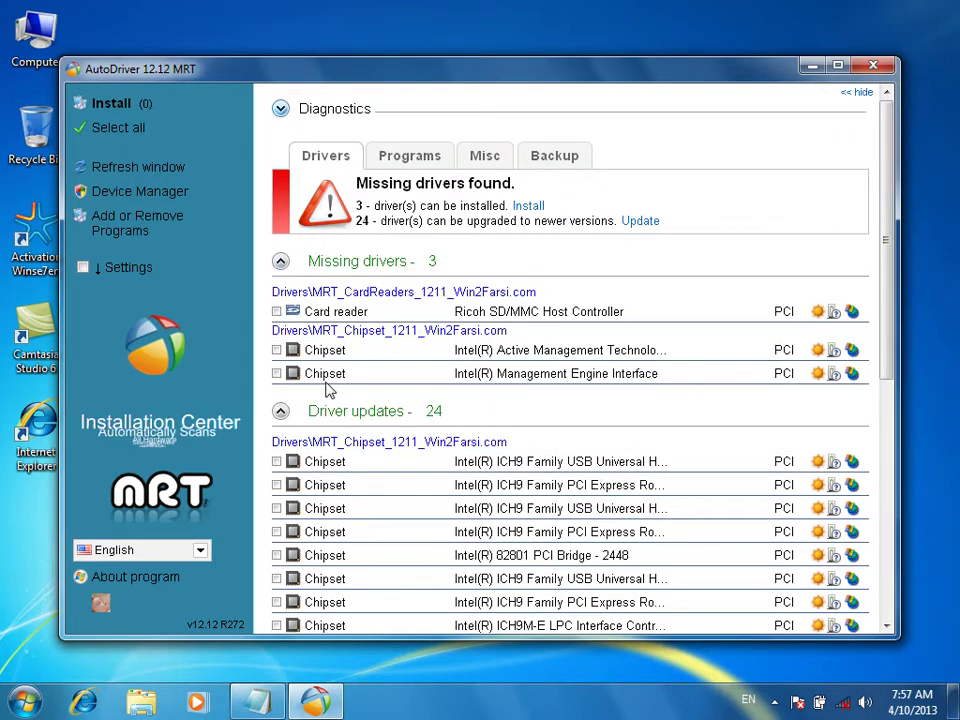
scroll(329, 390, down, 10)
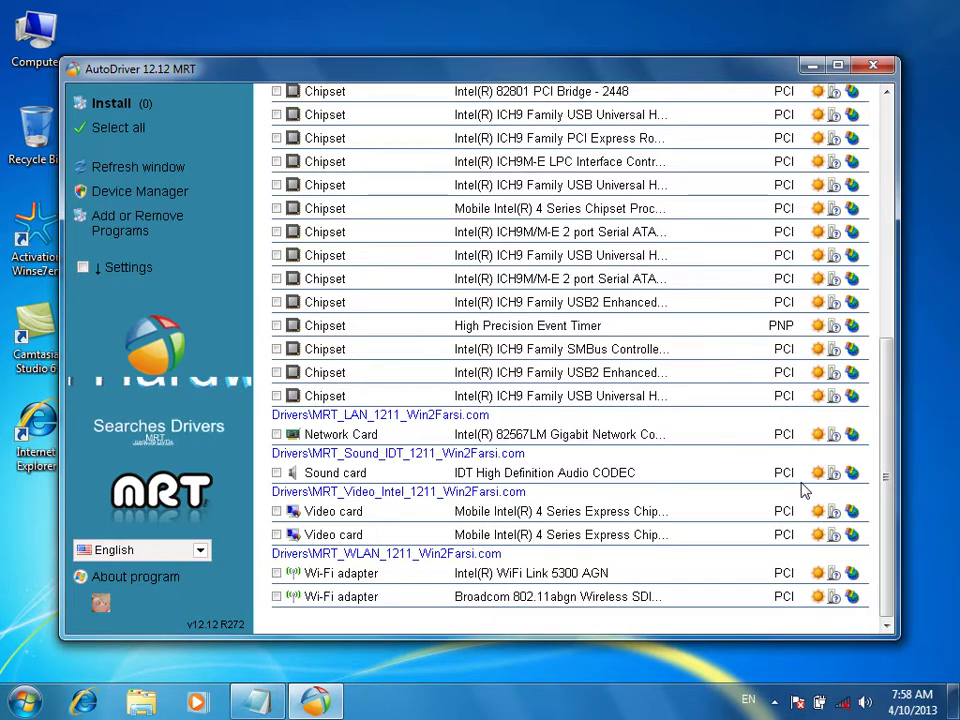
drag(893, 367, 890, 361)
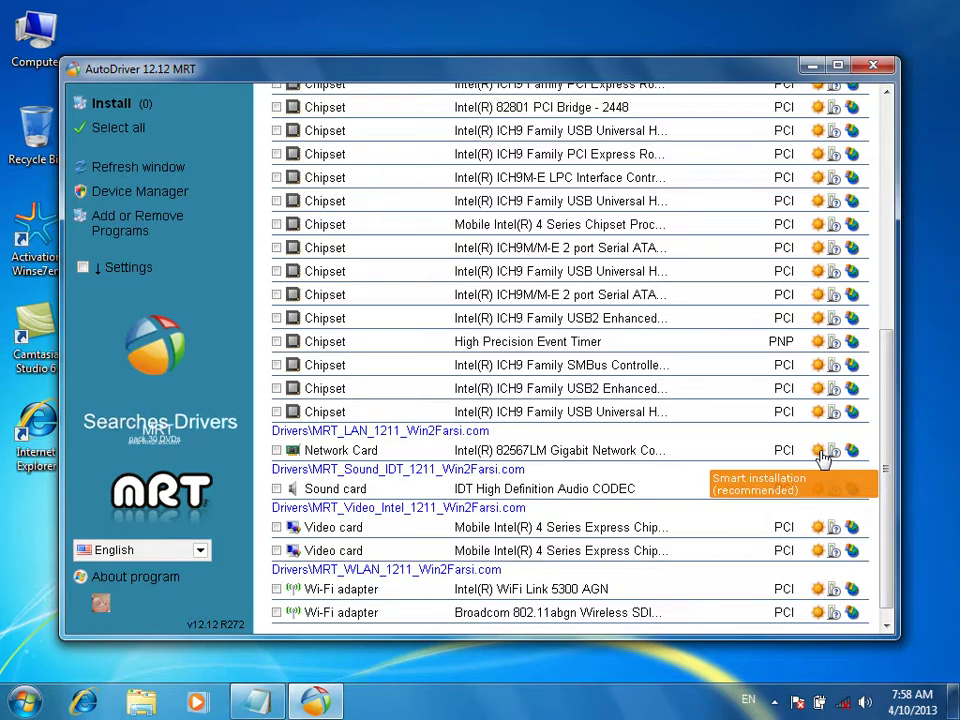
drag(887, 427, 869, 135)
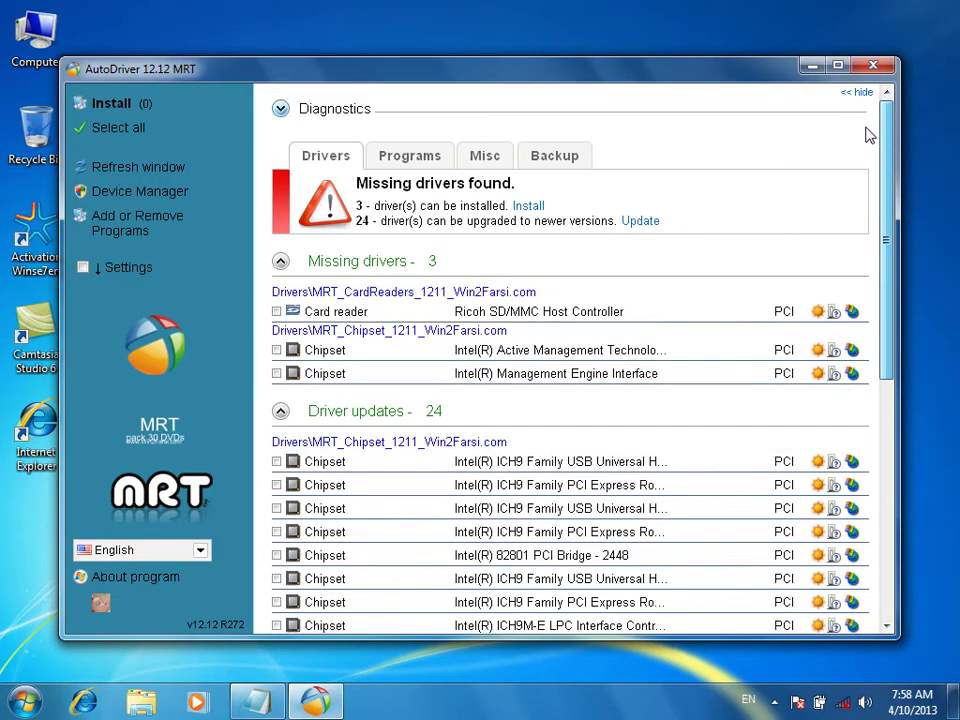
Install the three missing drivers with Chipset kept selected and a restore point created first
click(530, 206)
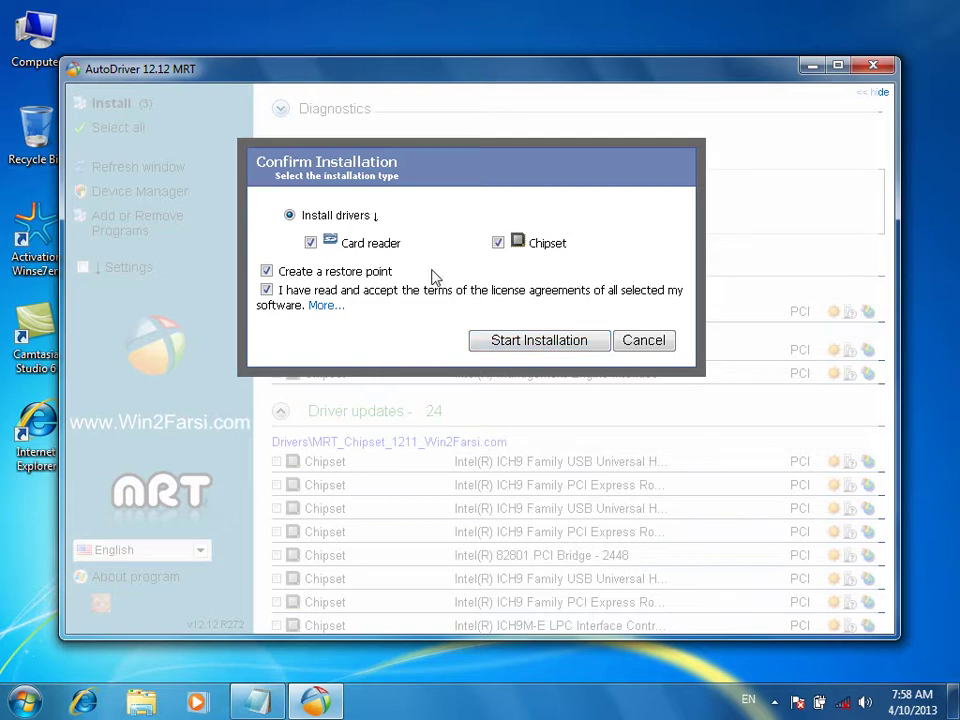
click(498, 244)
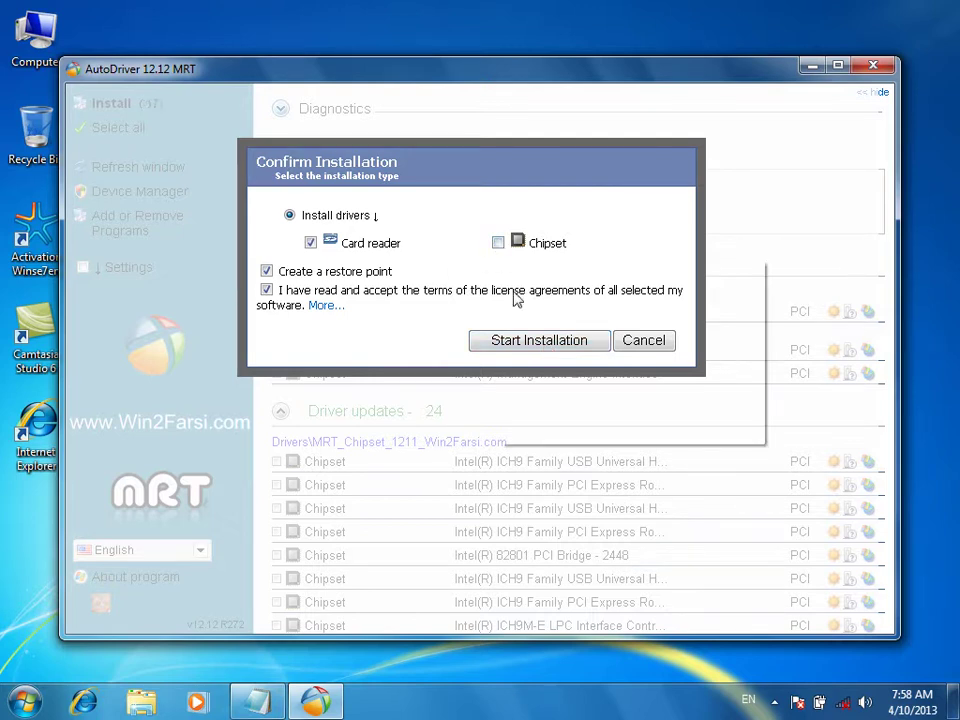
click(500, 250)
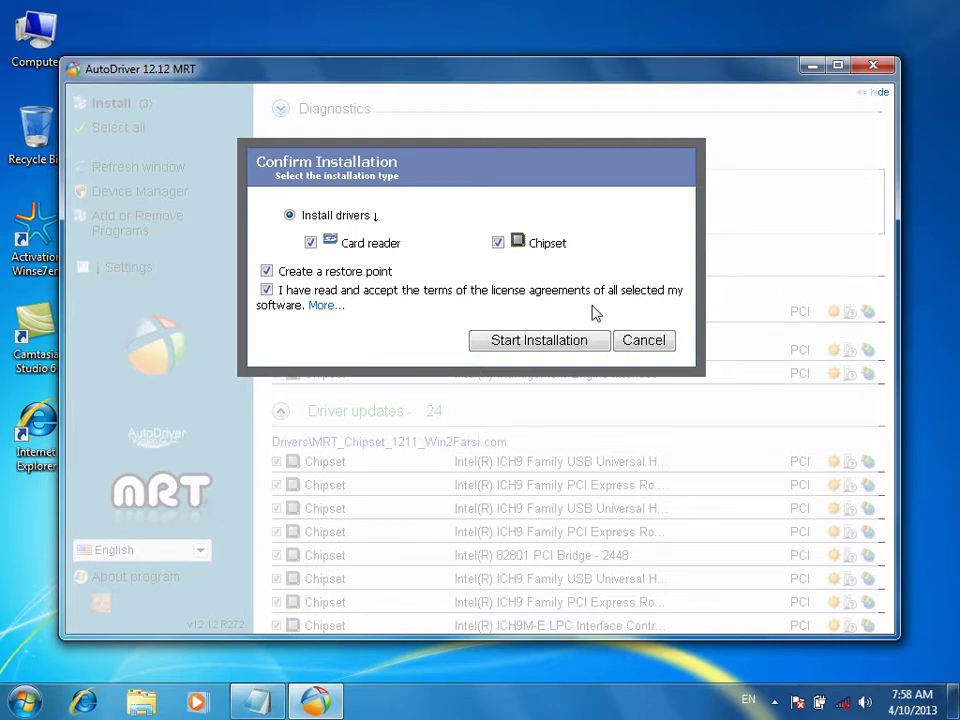
click(520, 350)
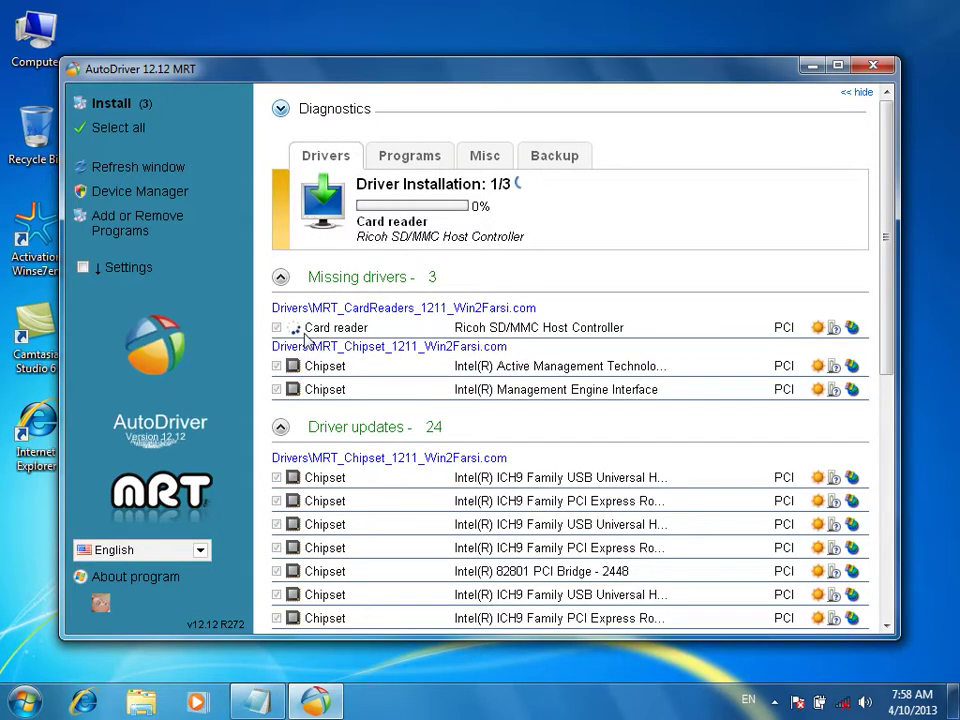
While drivers install, check the tray network flyout, which shows no connection
scroll(405, 378, down, 7)
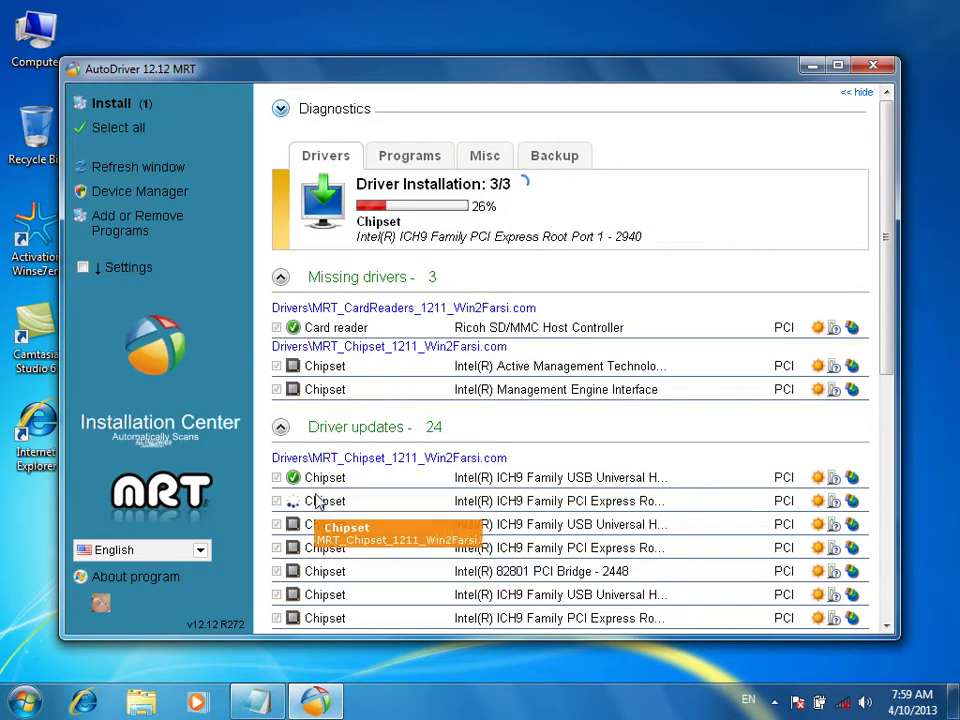
scroll(316, 490, down, 2)
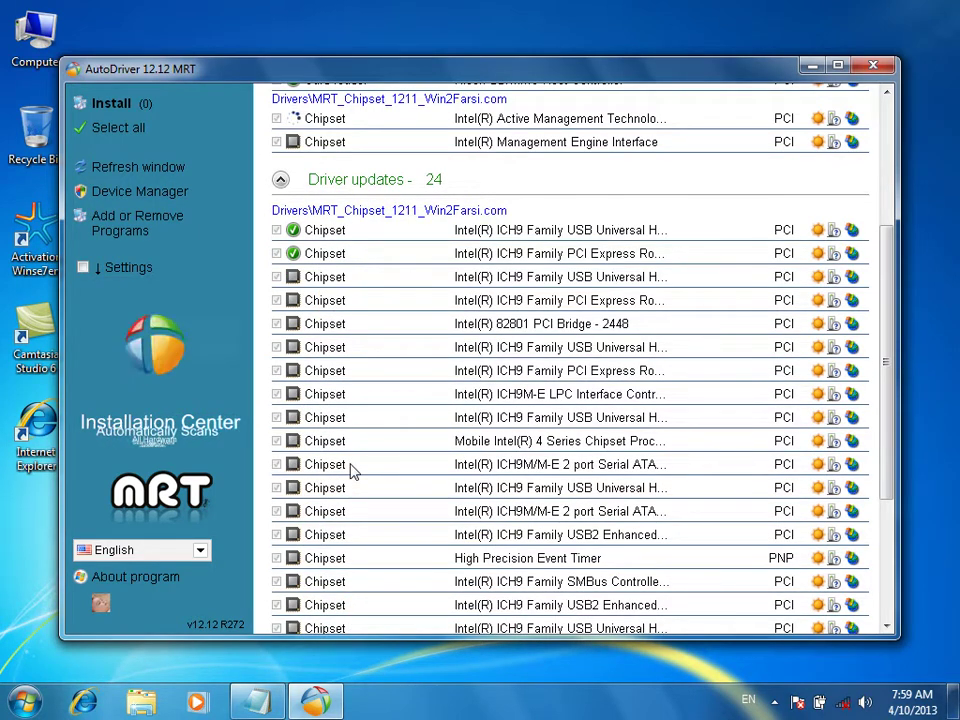
click(845, 704)
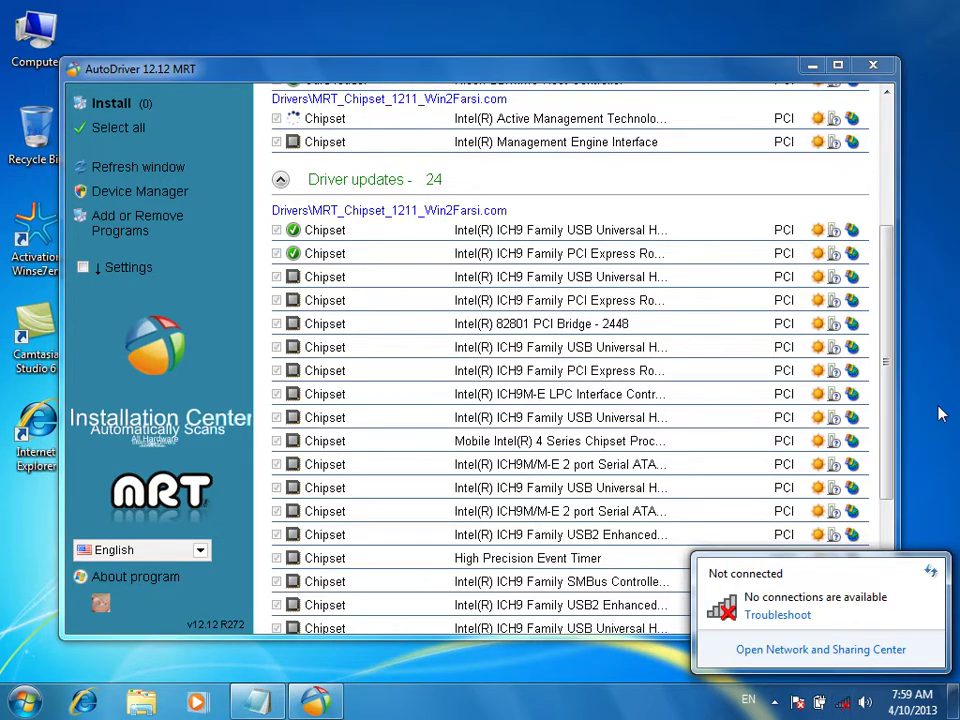
click(932, 255)
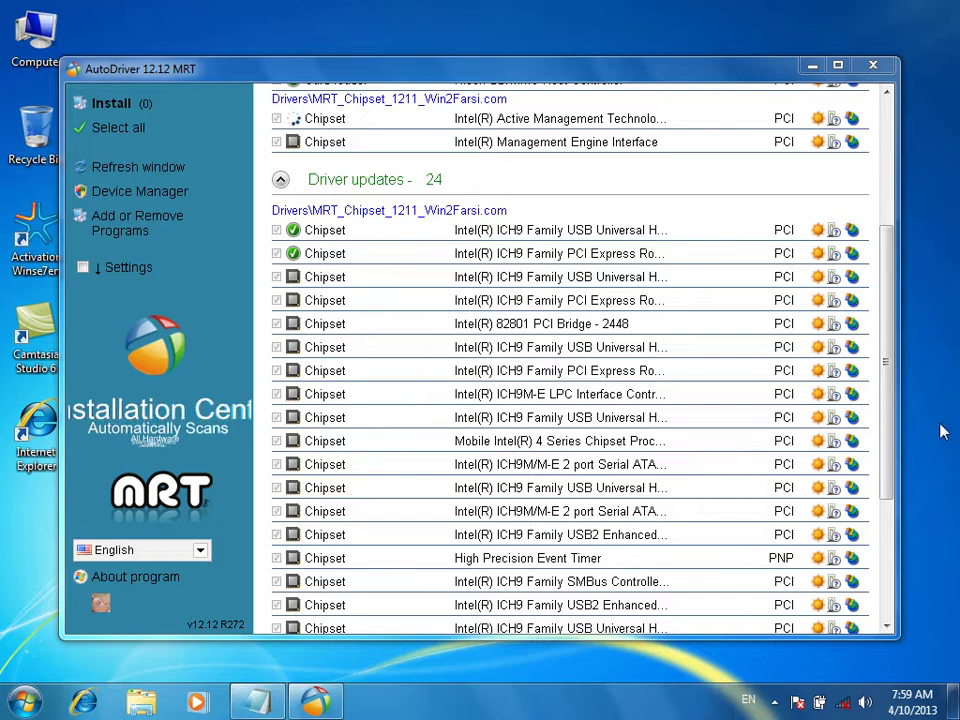
click(843, 702)
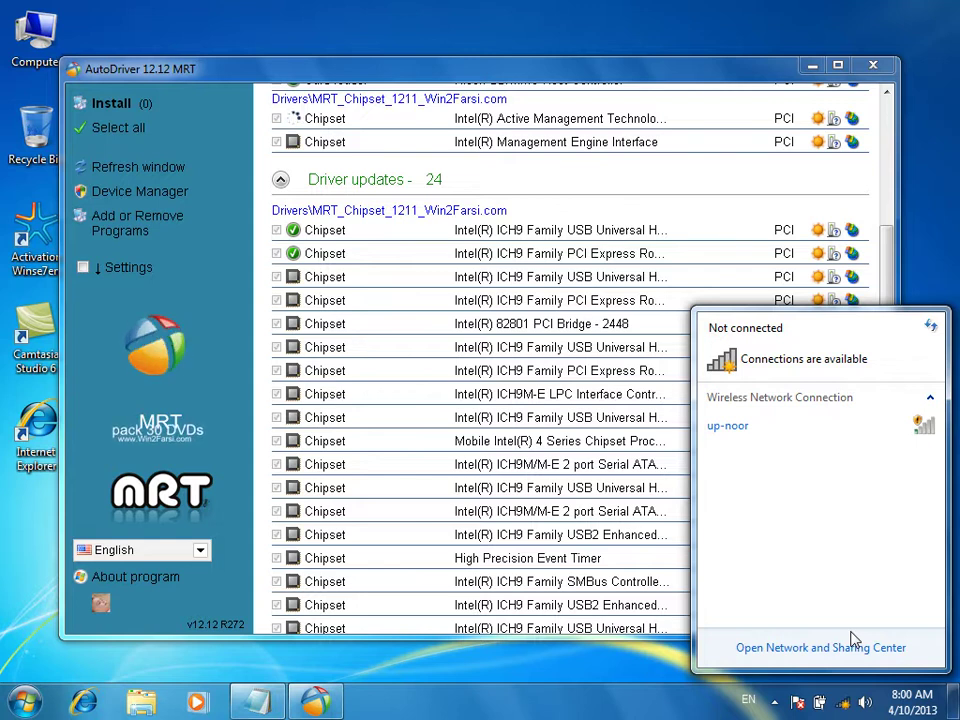
Connect to the unsecured wireless network from the tray network list
mouse_move(768, 430)
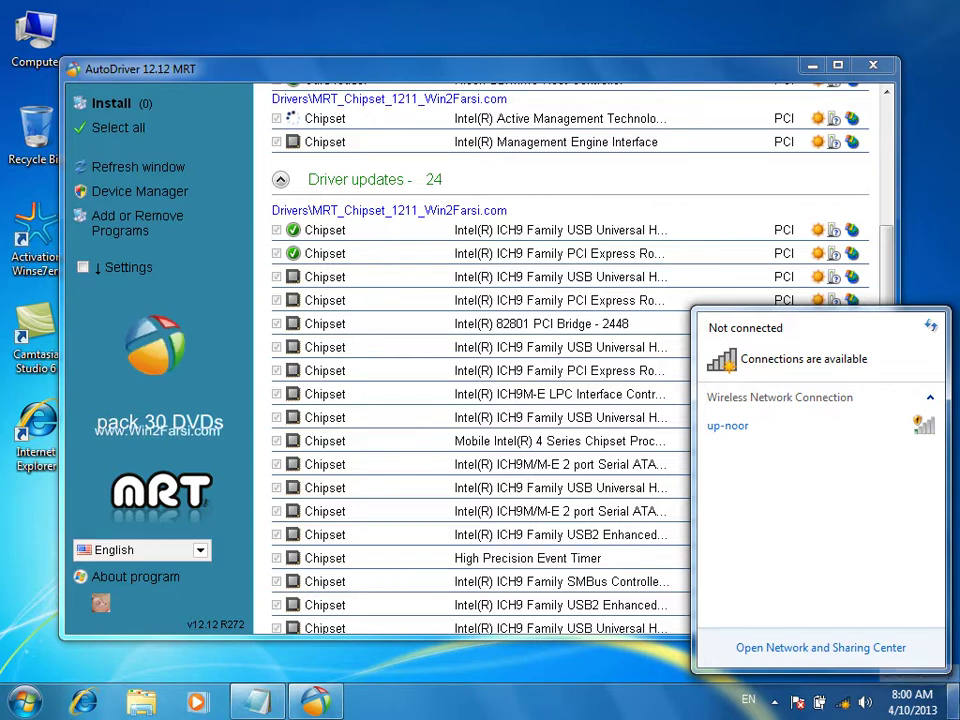
mouse_move(955, 703)
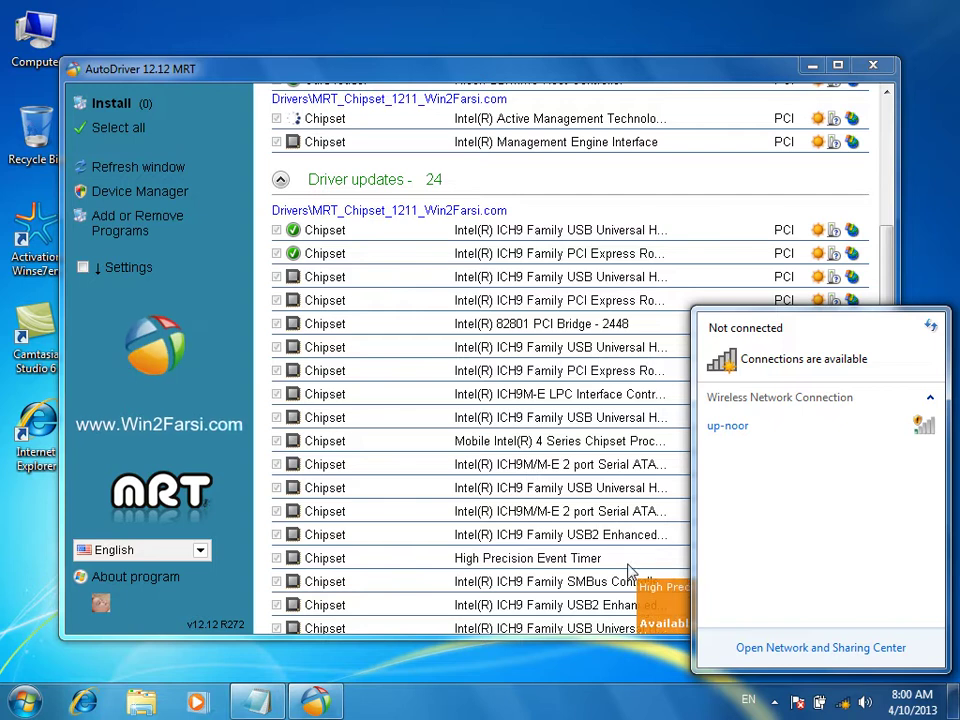
click(415, 62)
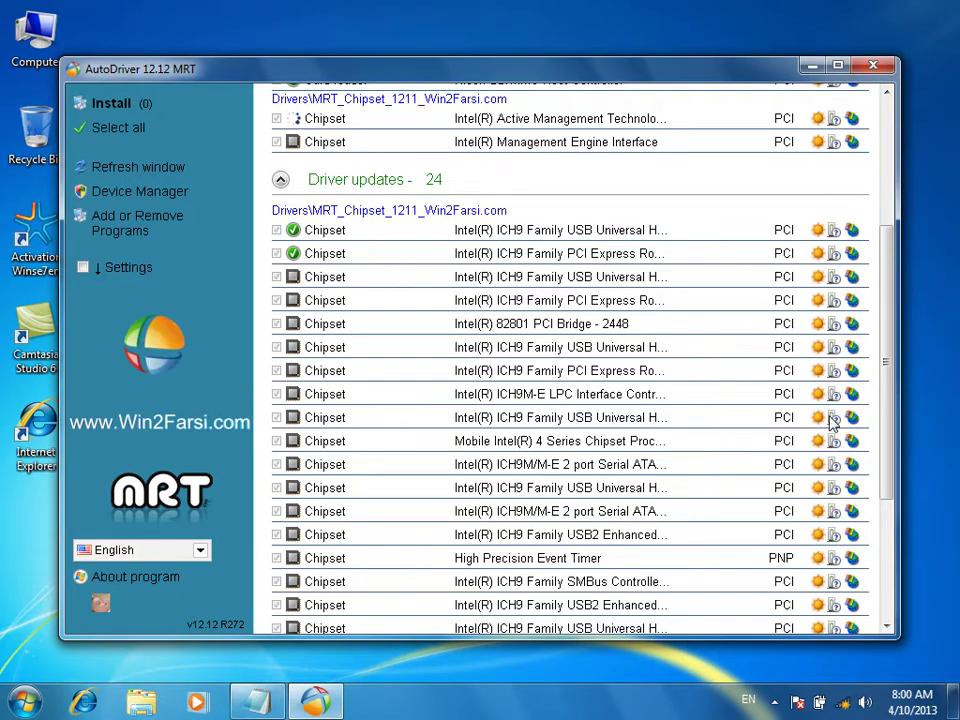
click(843, 703)
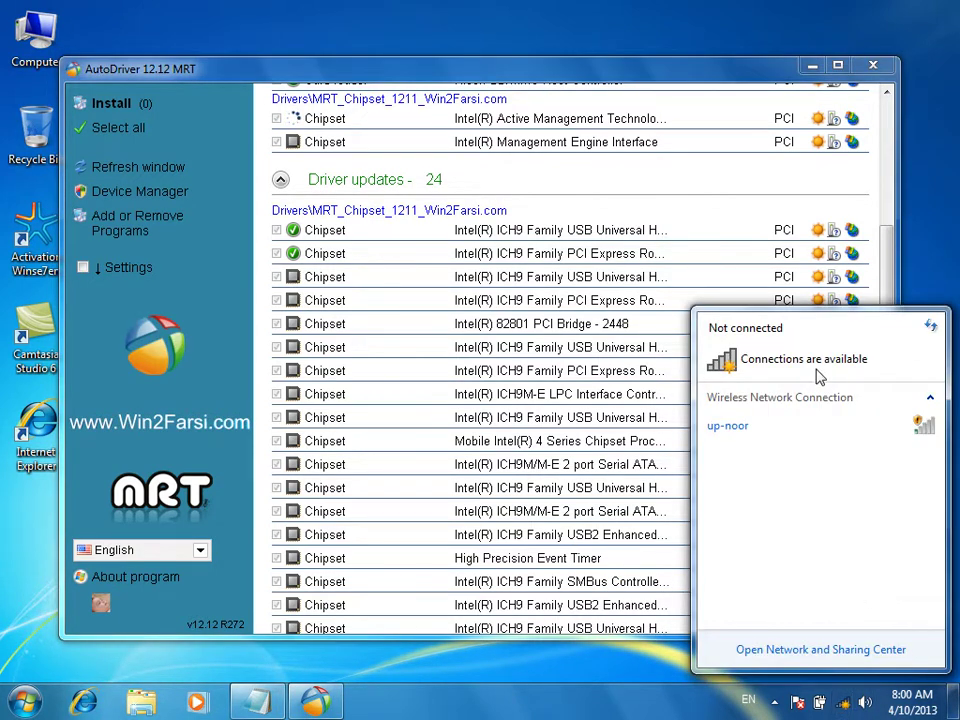
click(790, 438)
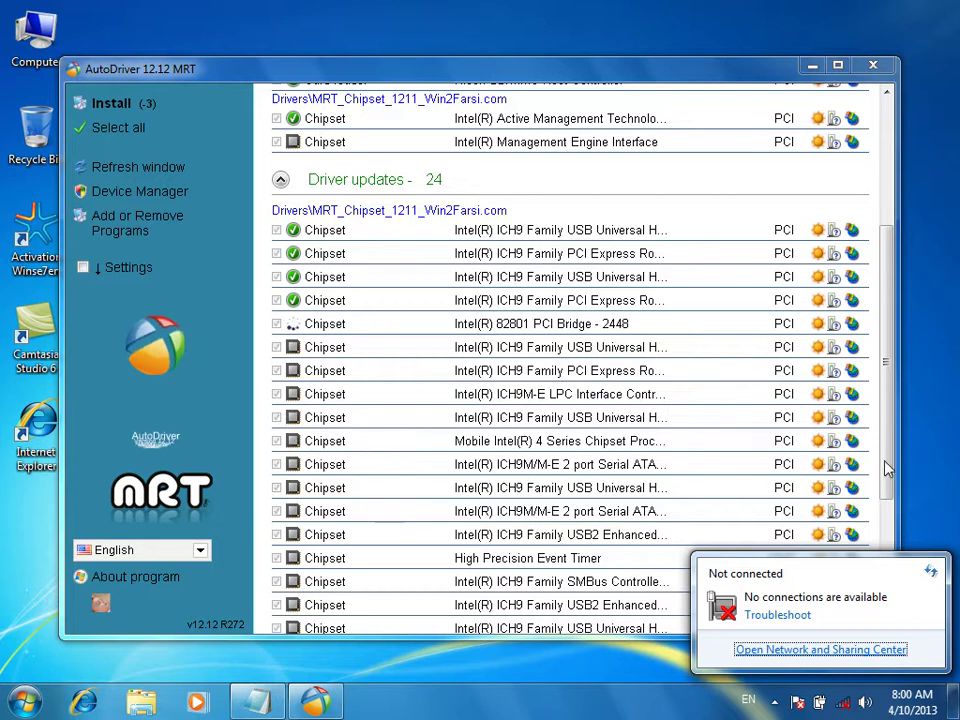
click(891, 460)
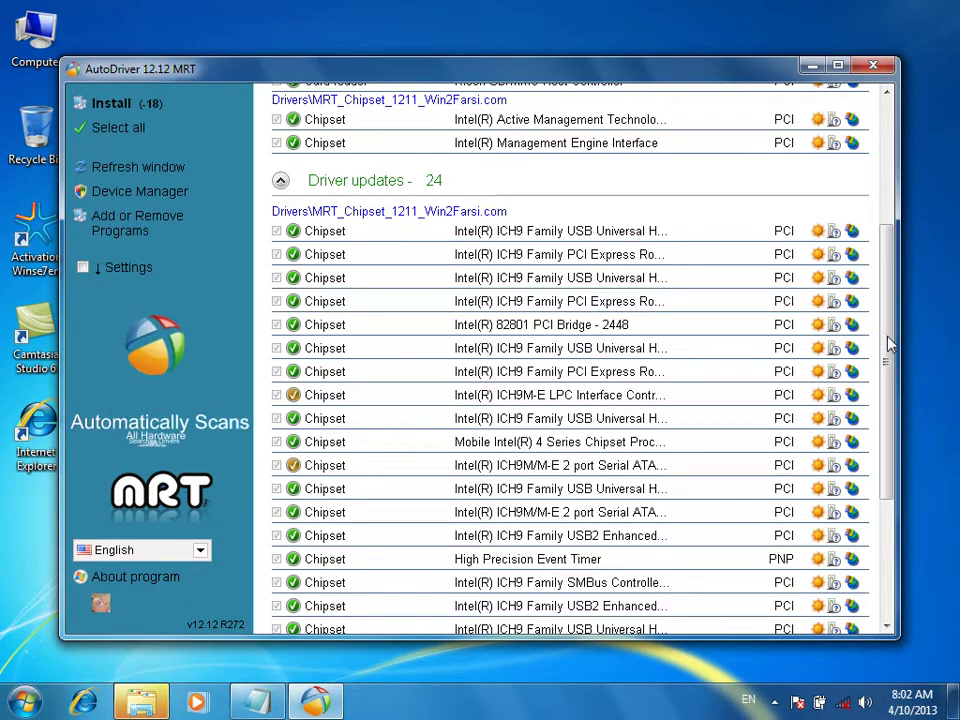
Scroll the driver list to check each row's status as installation 3/3 runs
scroll(886, 333, down, 4)
scroll(904, 300, up, 5)
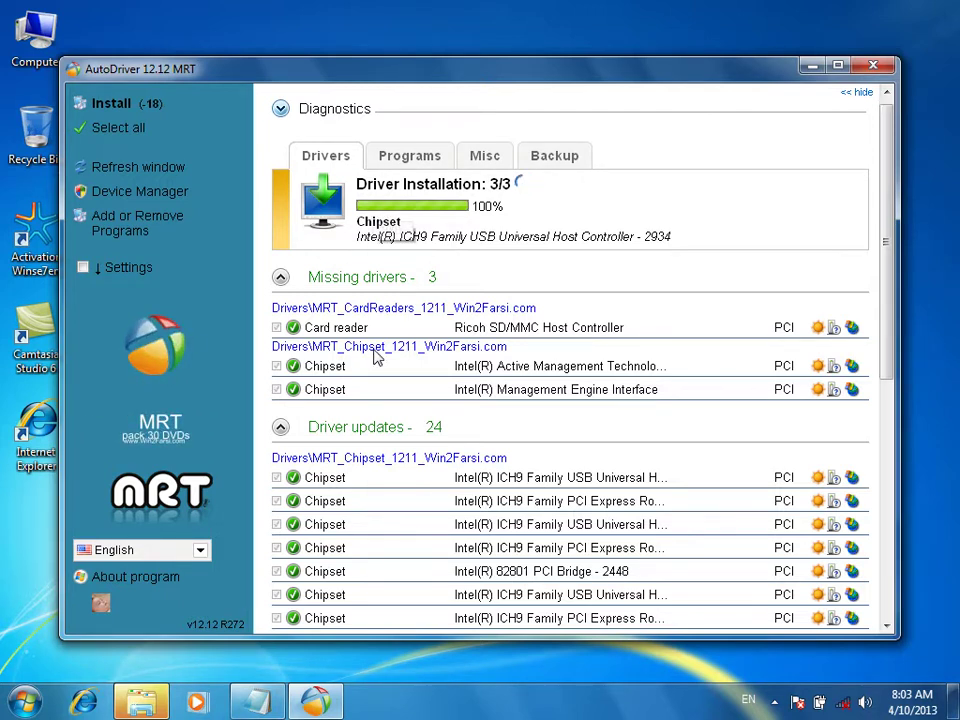
Scroll the driver list to confirm installation 3/3 reaches 100%
scroll(376, 357, down, 6)
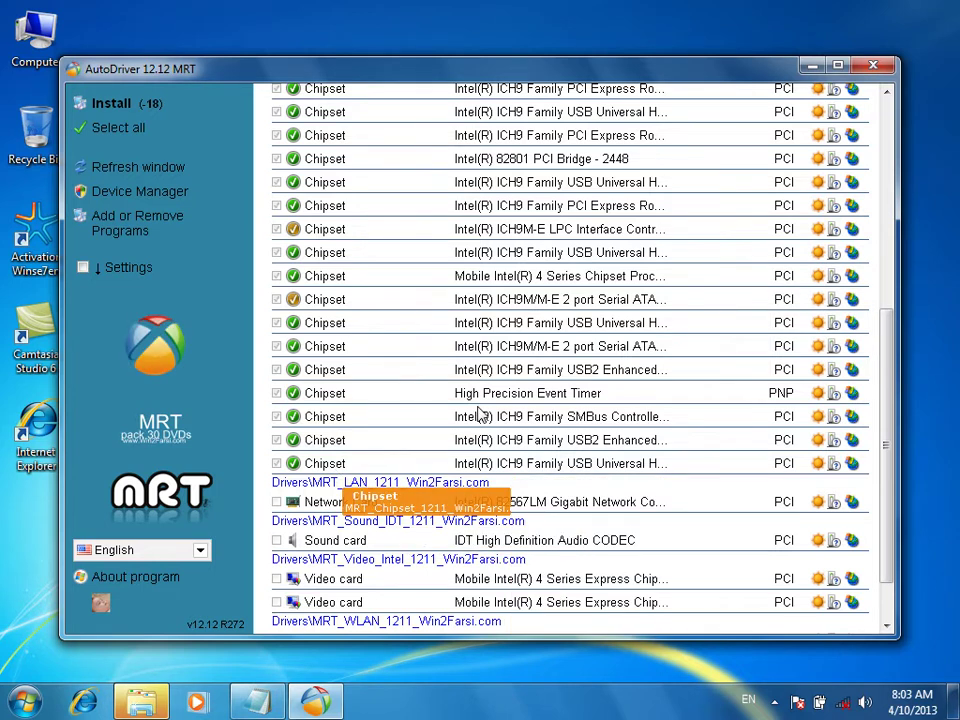
scroll(480, 415, up, 8)
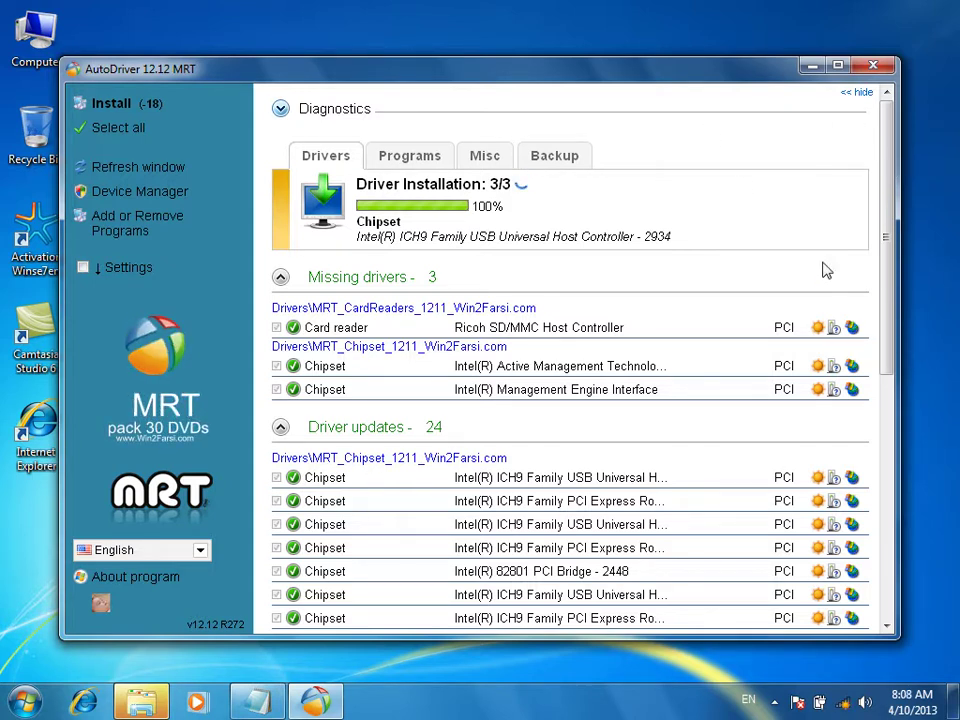
scroll(860, 348, down, 5)
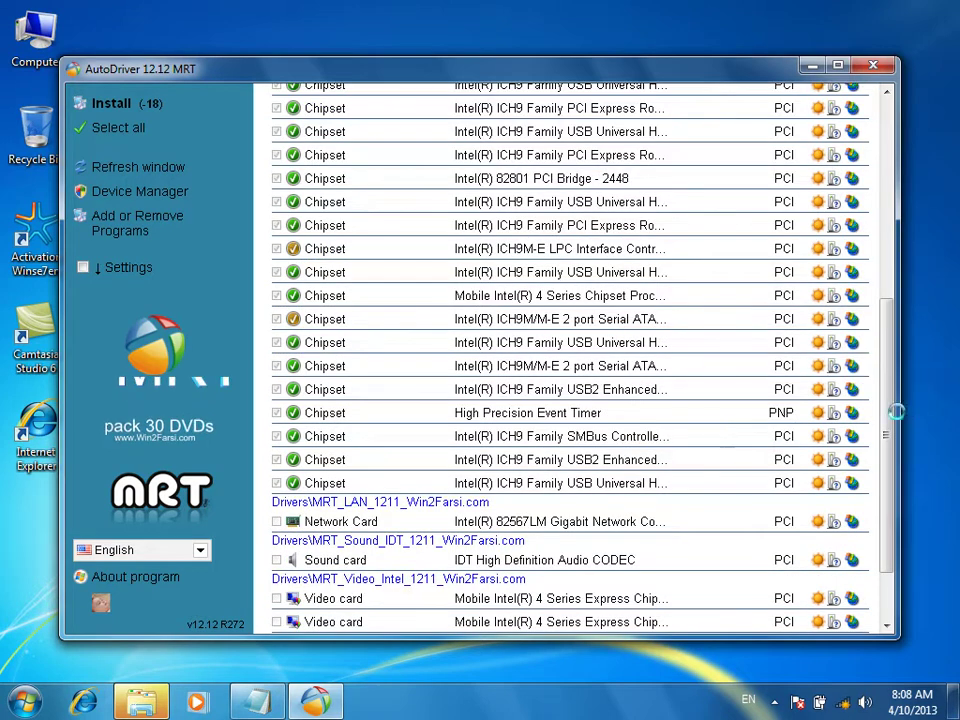
drag(884, 320, 884, 118)
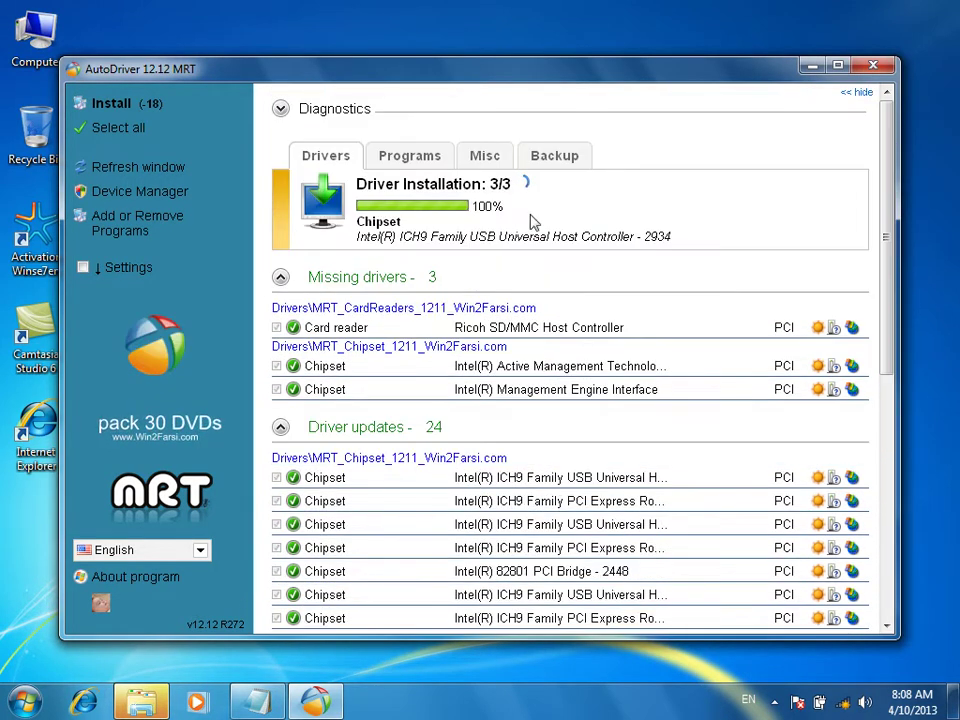
Close AutoDriver, dismiss the Transcend (G:) scan-and-fix prompt, and refresh the desktop
click(873, 66)
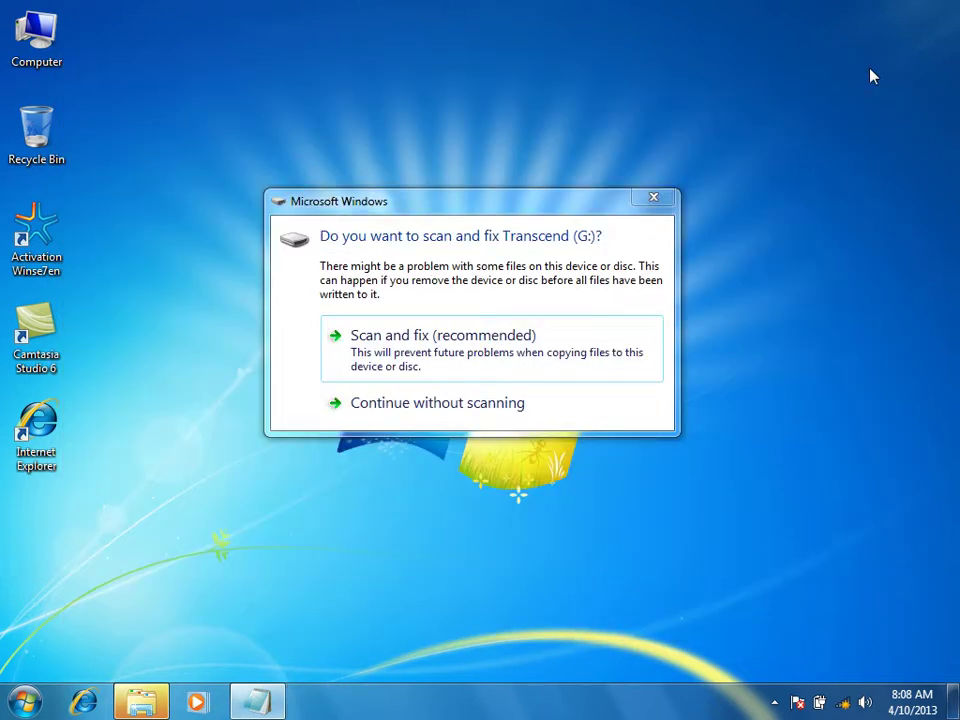
click(651, 197)
right_click(568, 73)
click(606, 122)
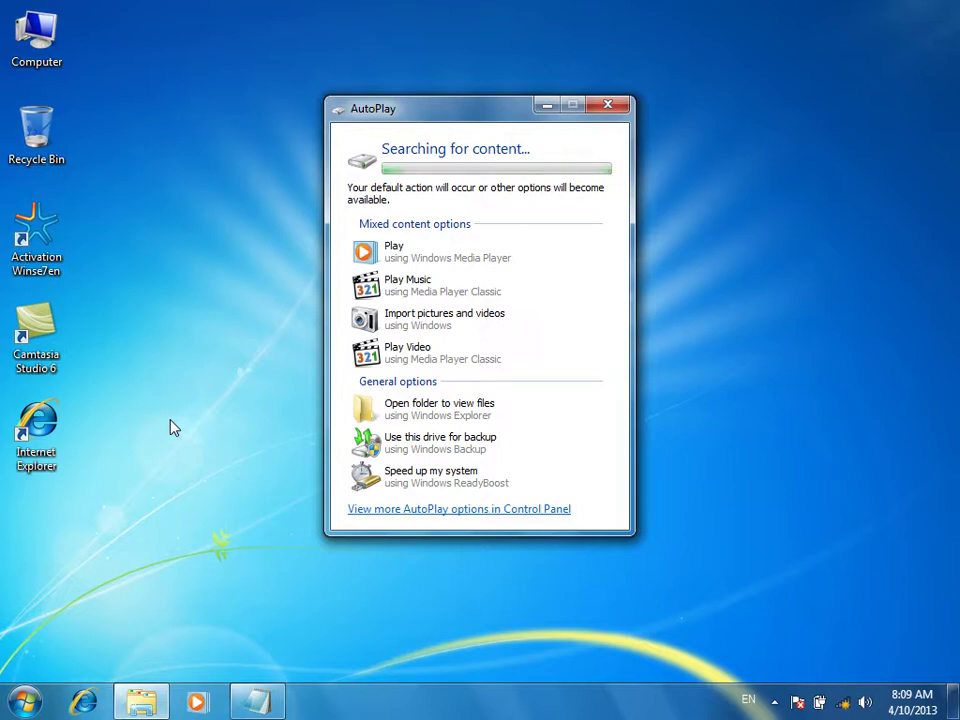
Close the drive's AutoPlay window and refresh the desktop again
click(607, 105)
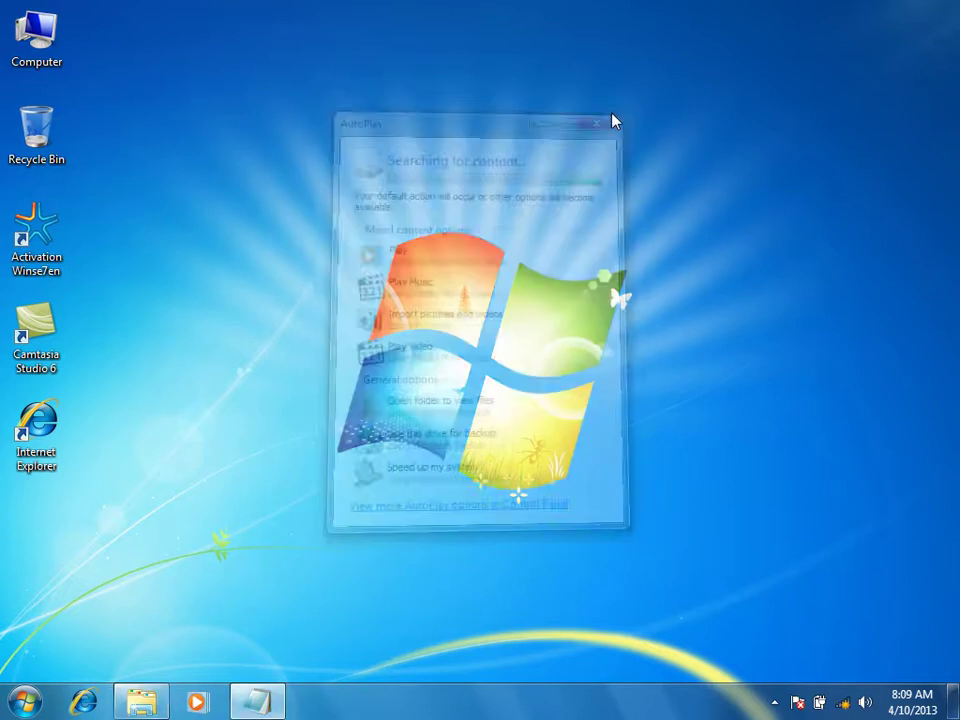
right_click(500, 72)
click(531, 122)
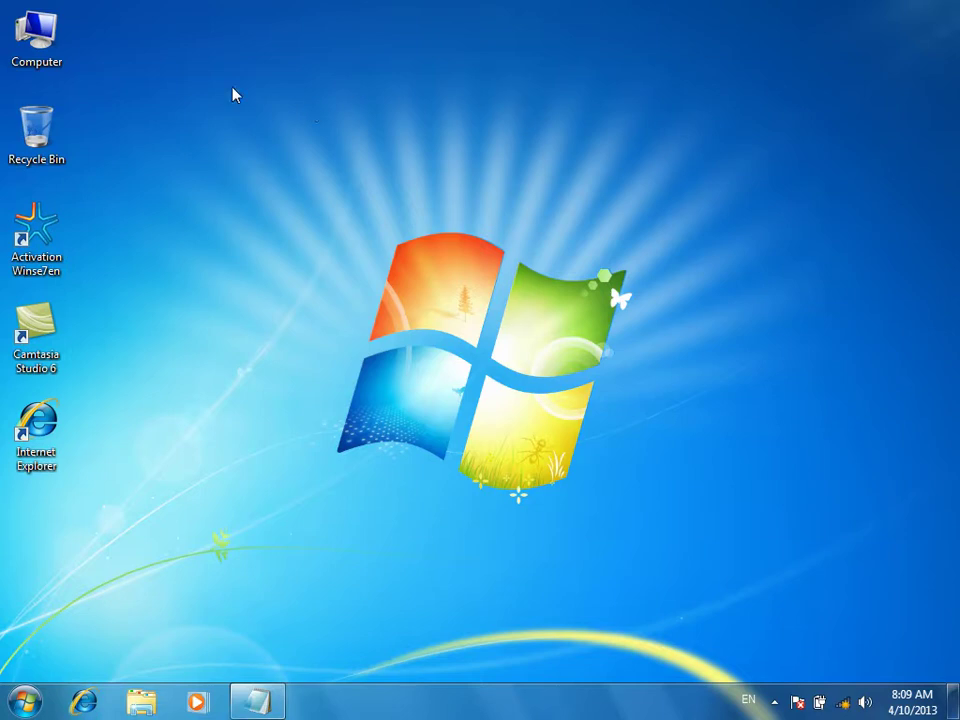
Open Device Manager through Computer Management and launch Update Driver Software for Broadcom USH
right_click(47, 43)
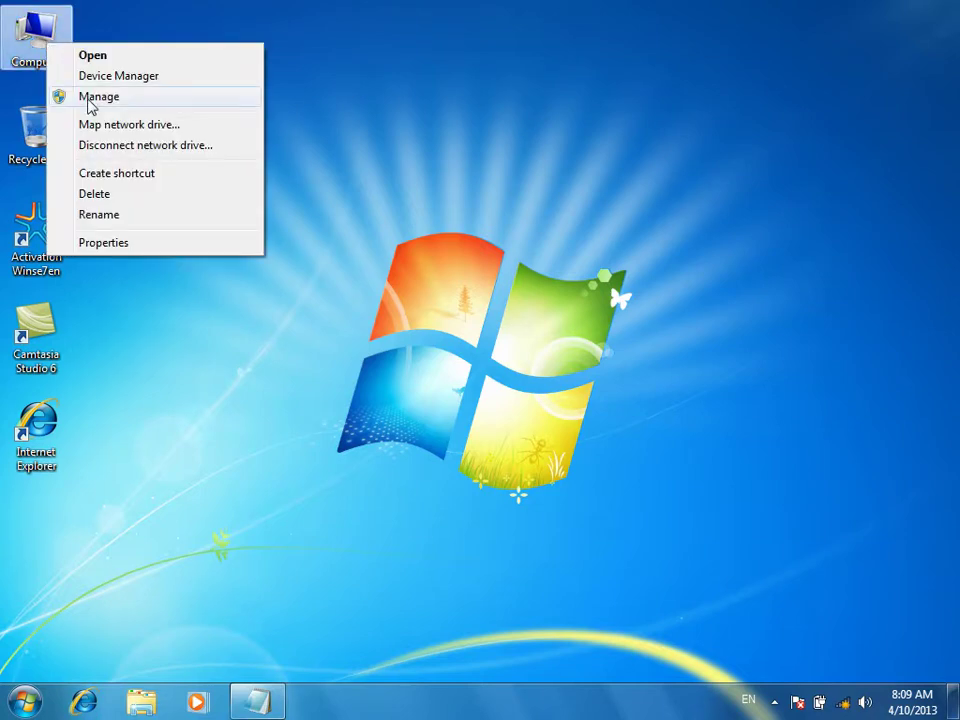
click(90, 100)
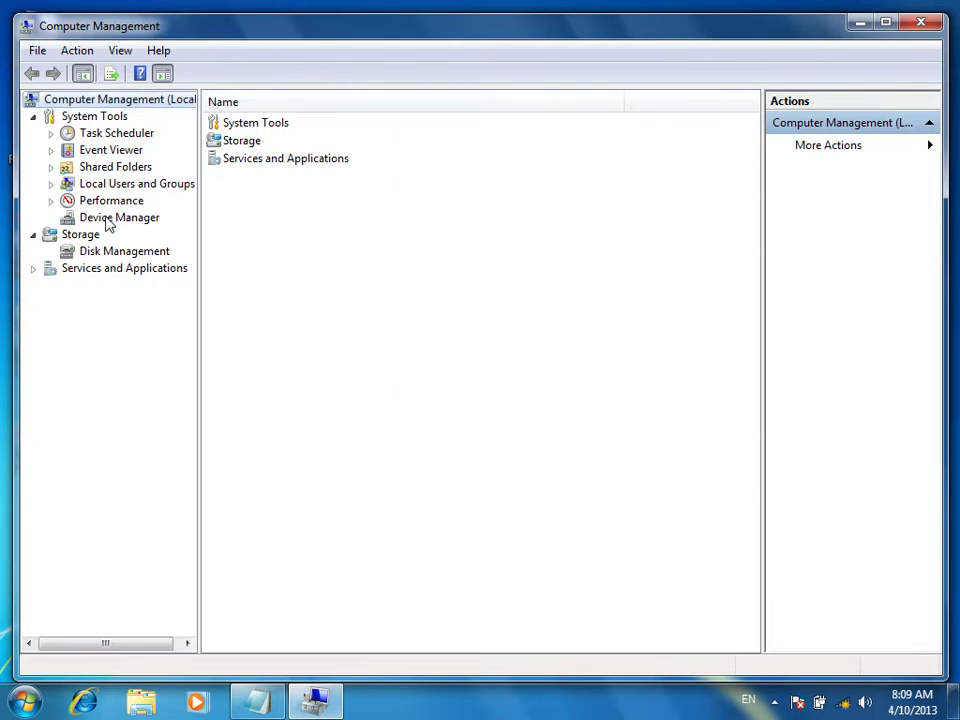
click(106, 219)
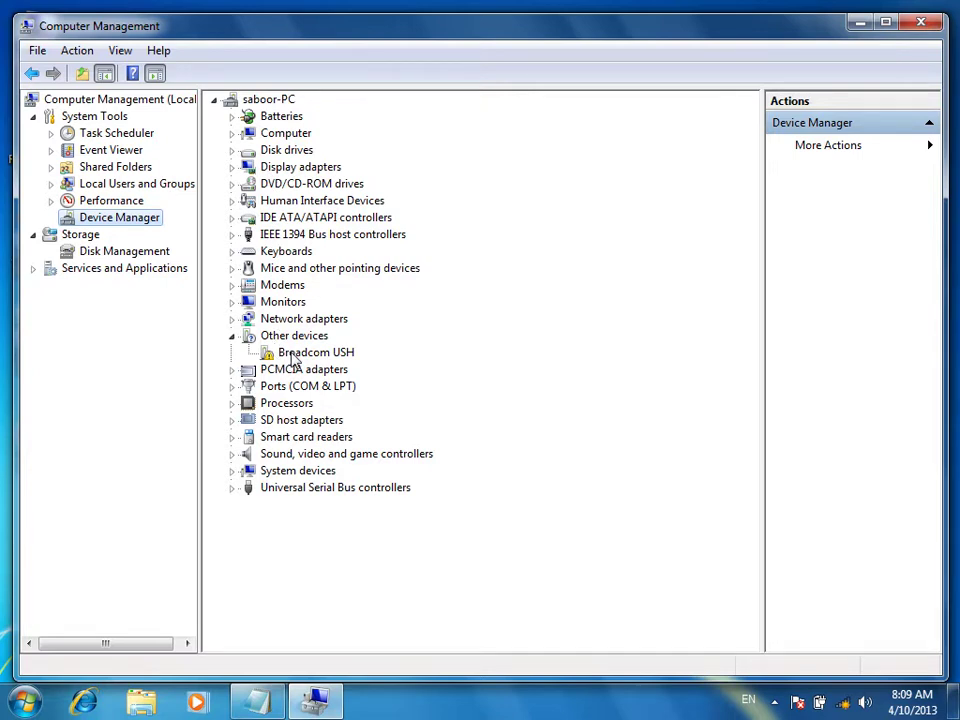
click(292, 358)
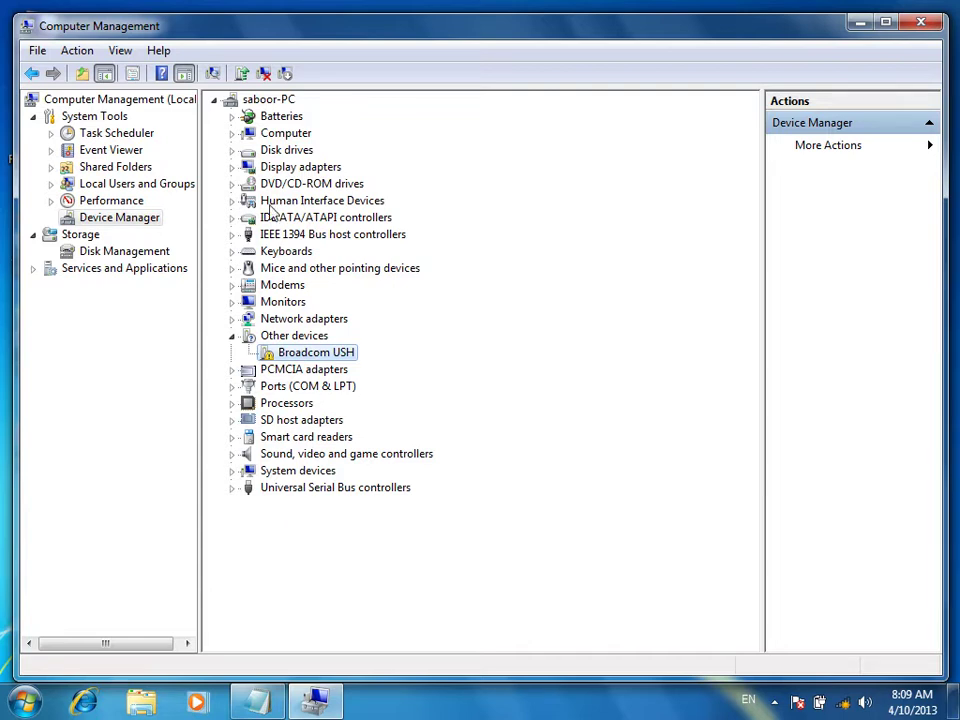
right_click(292, 362)
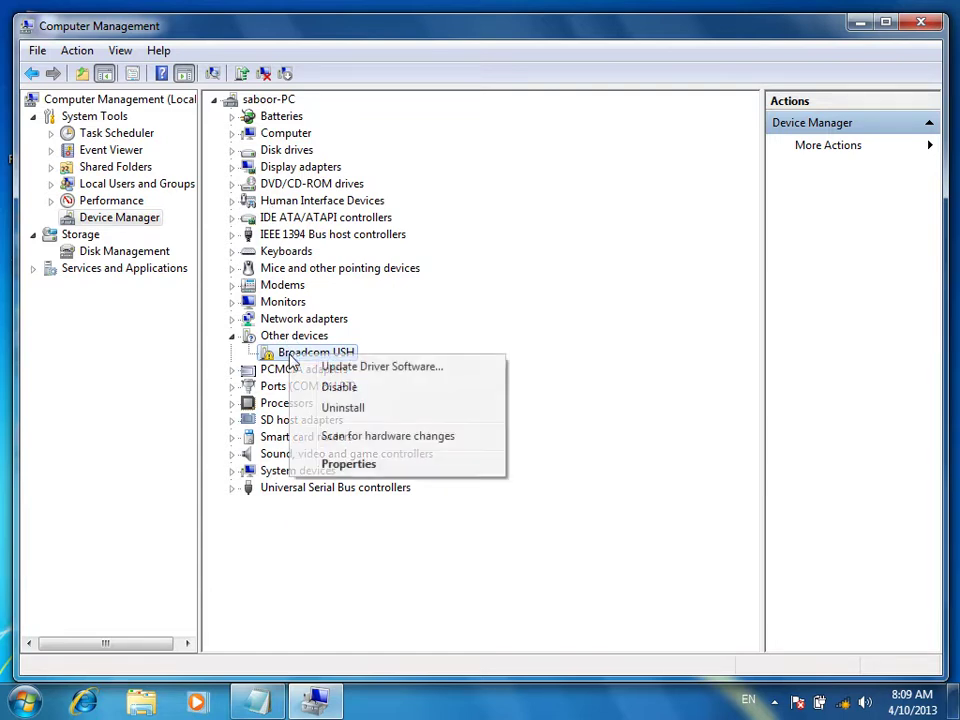
click(340, 370)
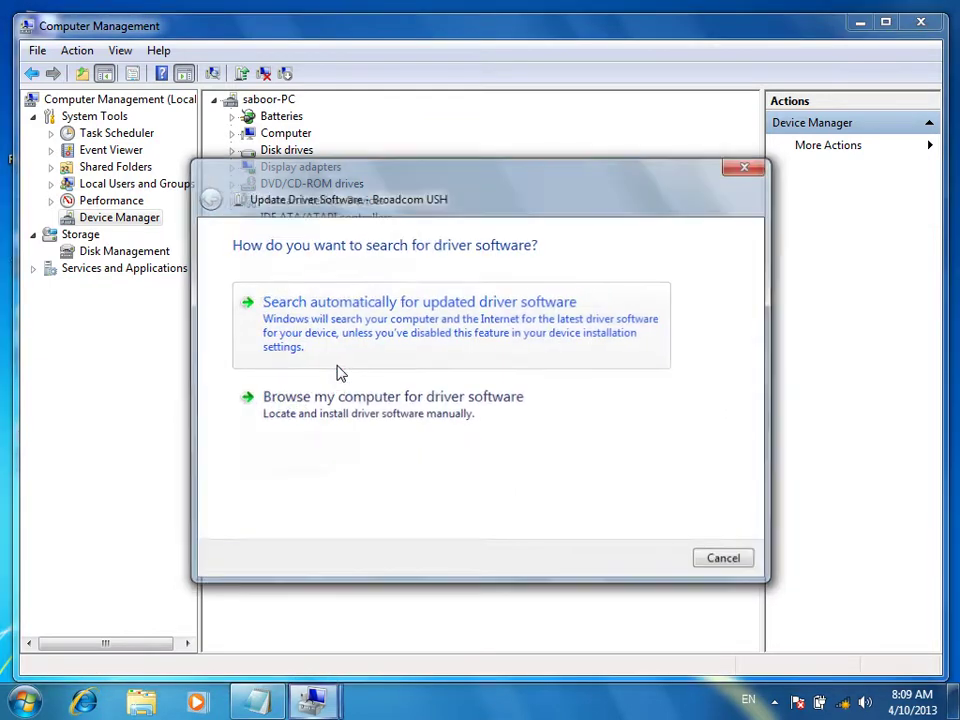
Search the AUTODRIVERS_12_1 DVD in drive F: for the Broadcom USH driver, then close the failure message
click(350, 418)
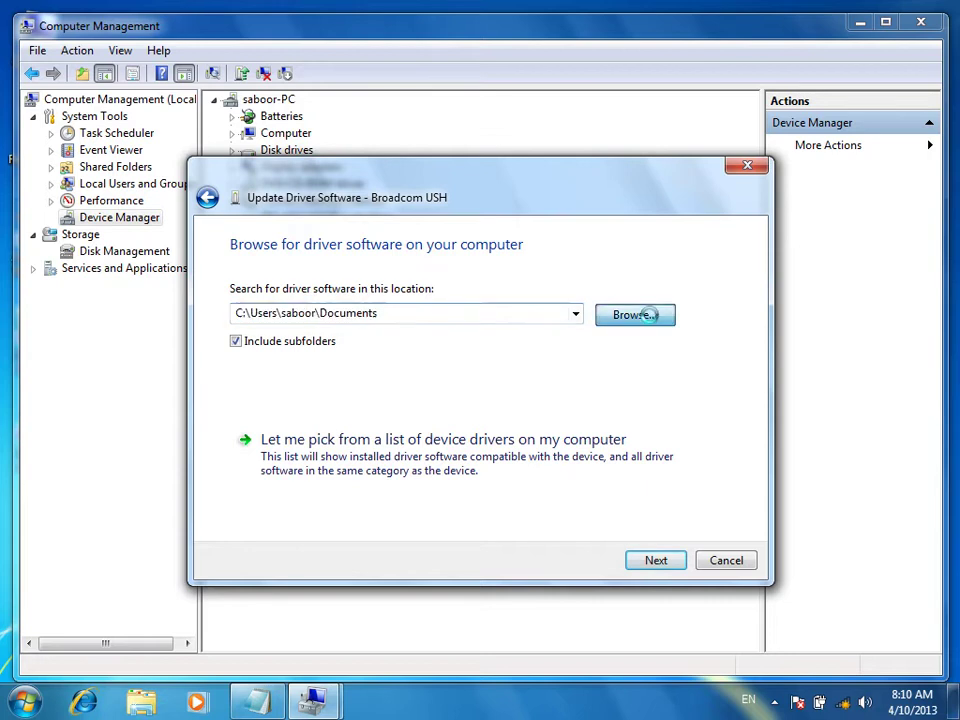
click(652, 321)
drag(605, 327, 605, 381)
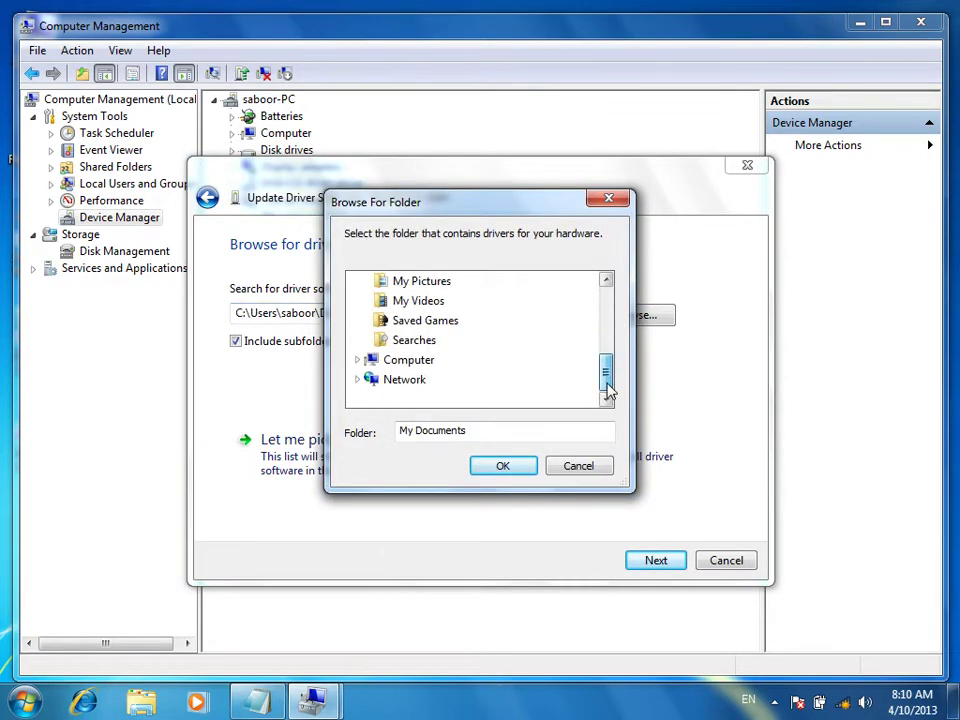
click(358, 360)
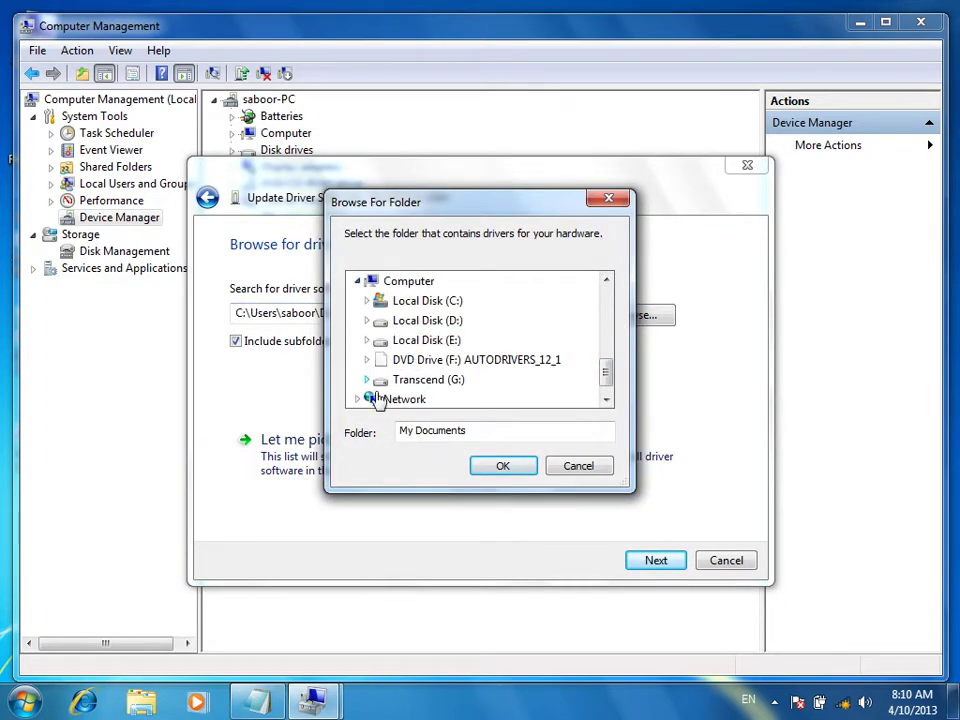
click(422, 360)
click(505, 469)
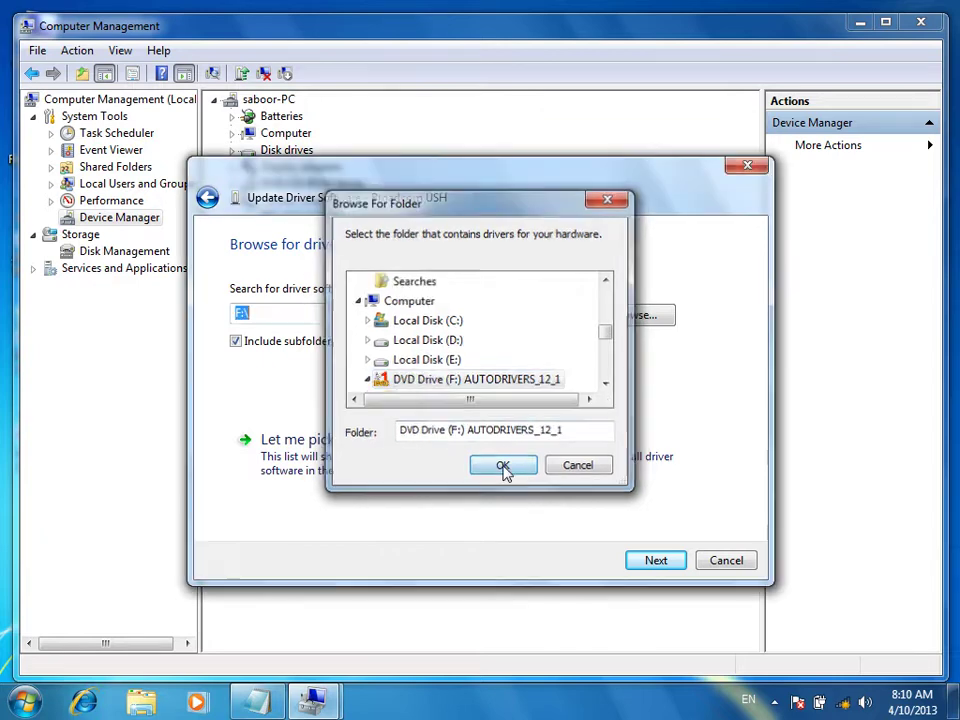
click(656, 561)
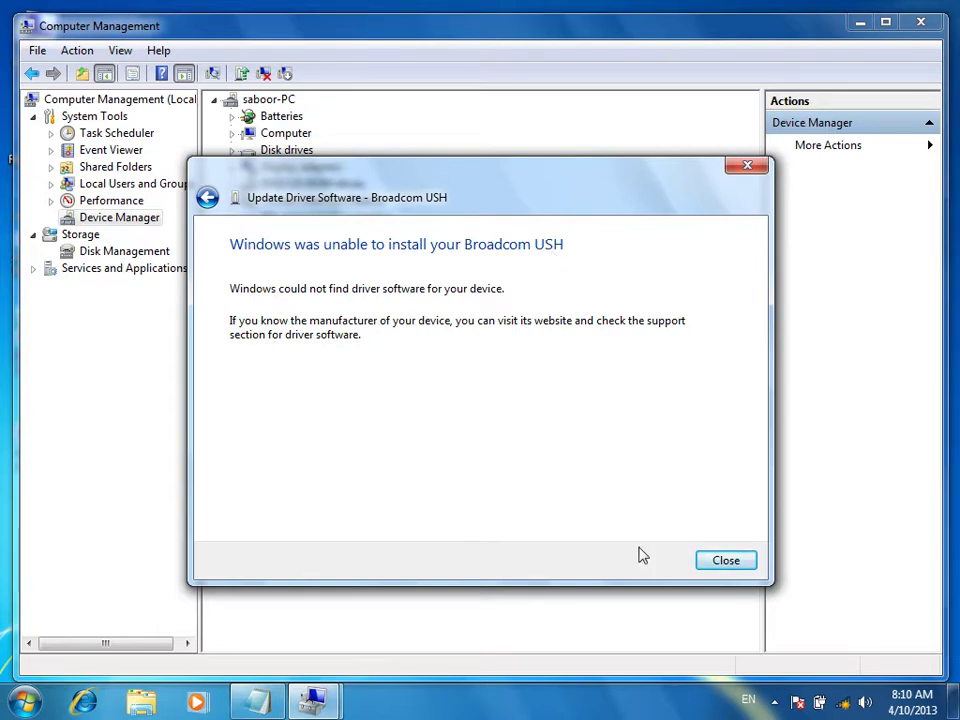
click(722, 568)
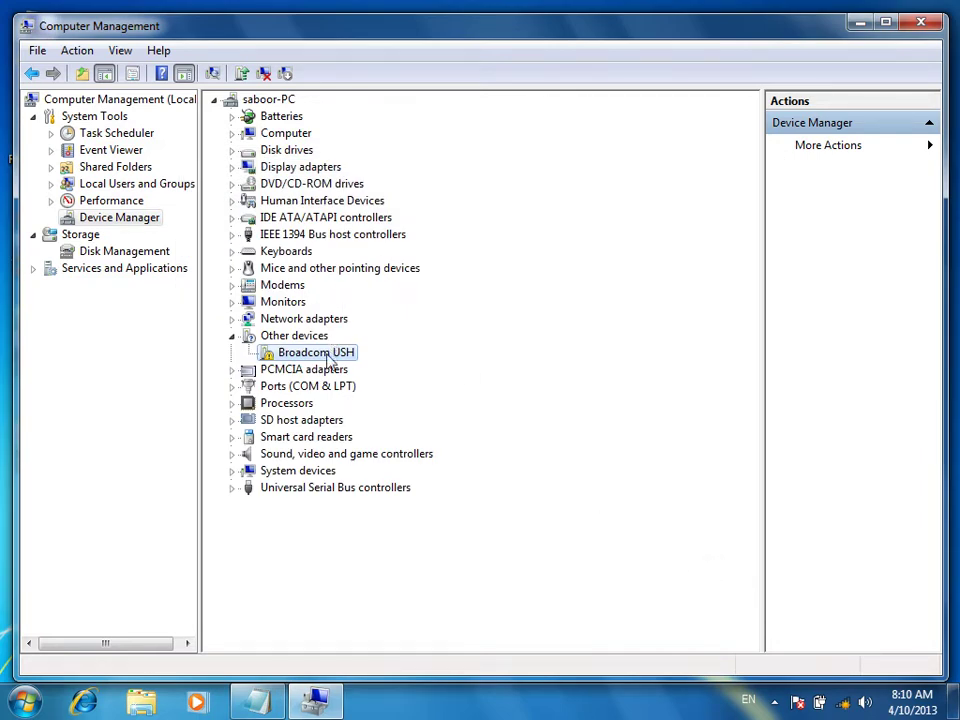
Close Computer Management, then open and close the Computer window
click(925, 22)
double_click(32, 60)
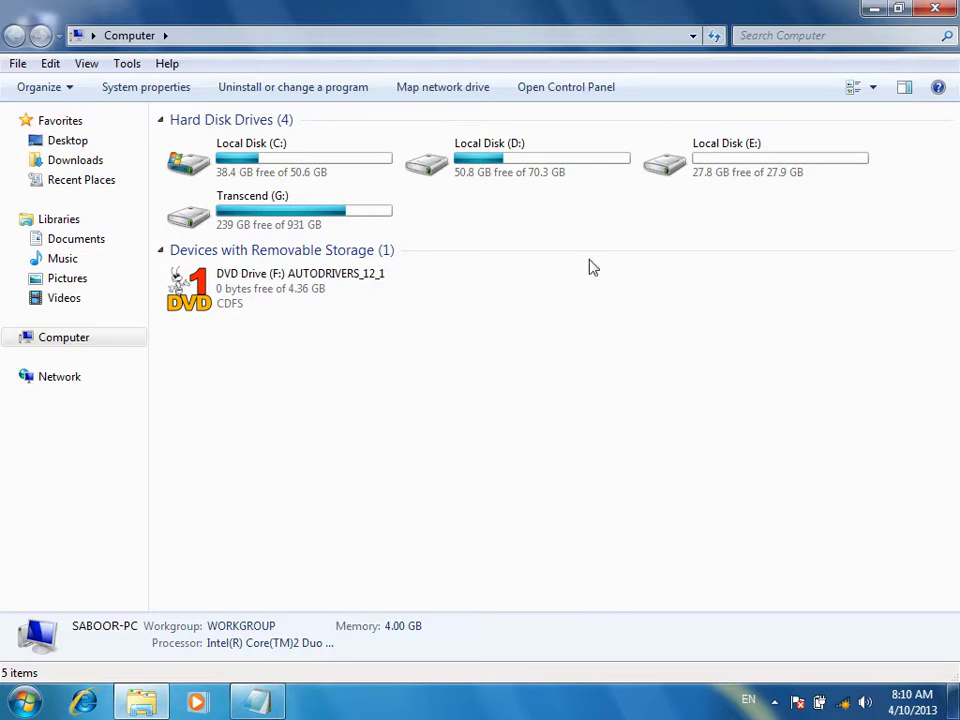
click(935, 8)
Refresh the desktop four times from its context menu
right_click(574, 108)
click(604, 163)
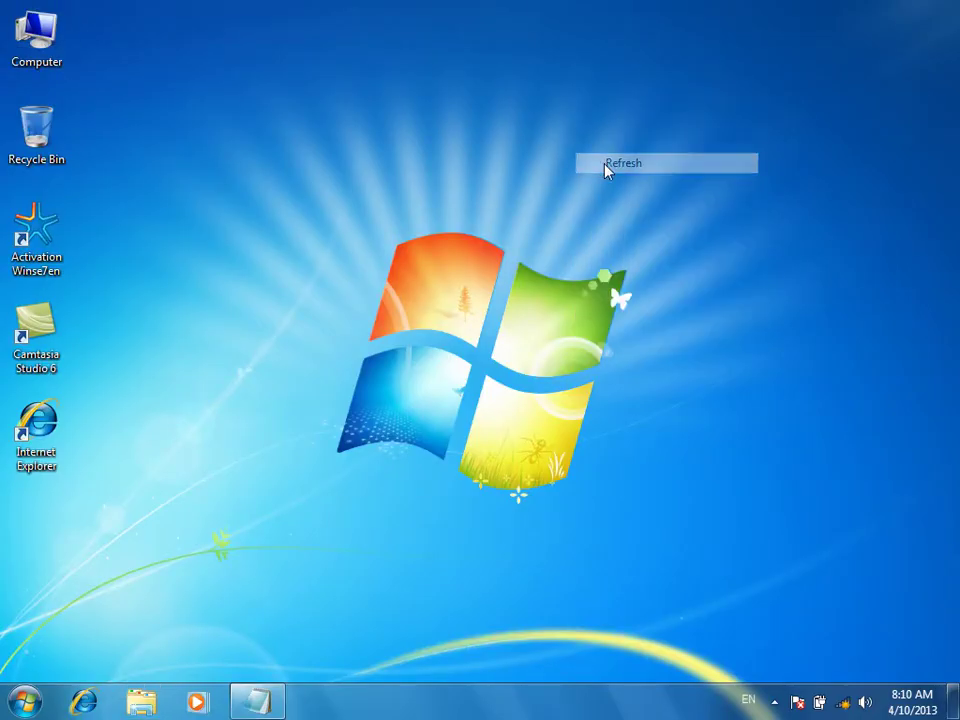
right_click(429, 82)
click(481, 142)
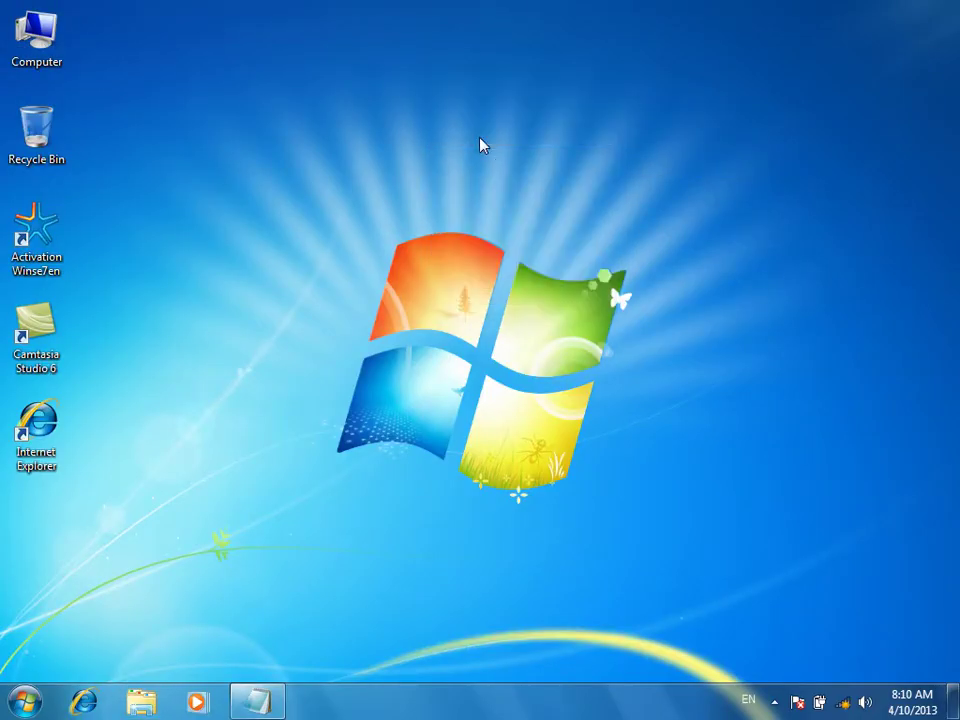
right_click(417, 108)
click(448, 163)
right_click(413, 105)
click(446, 151)
Browse to Transcend (G:)\Data\Software and launch setup_av_free
double_click(53, 38)
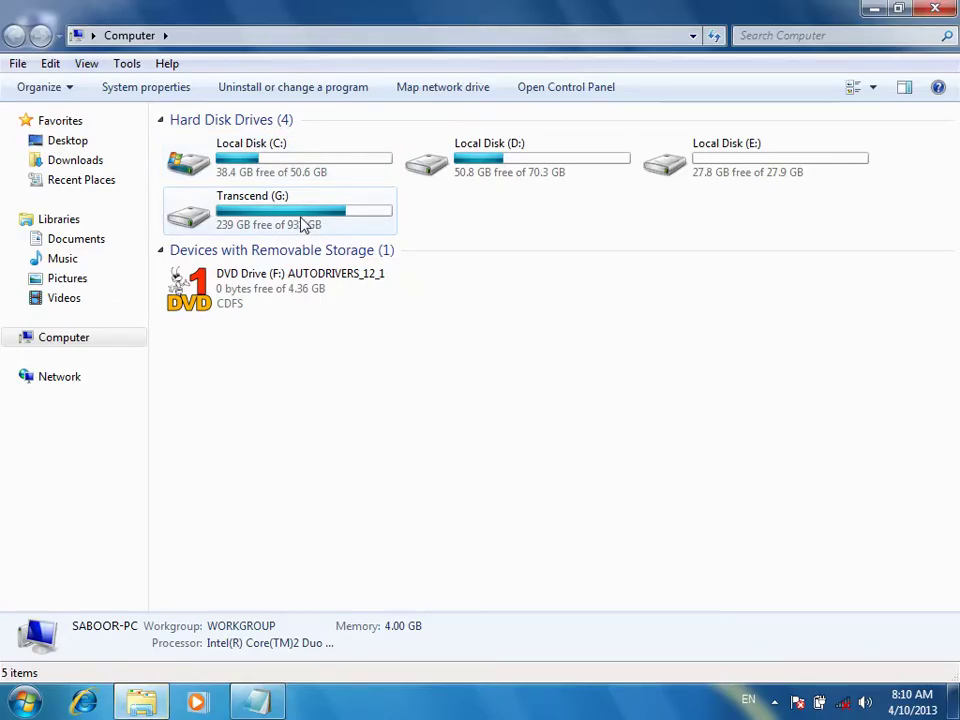
double_click(303, 225)
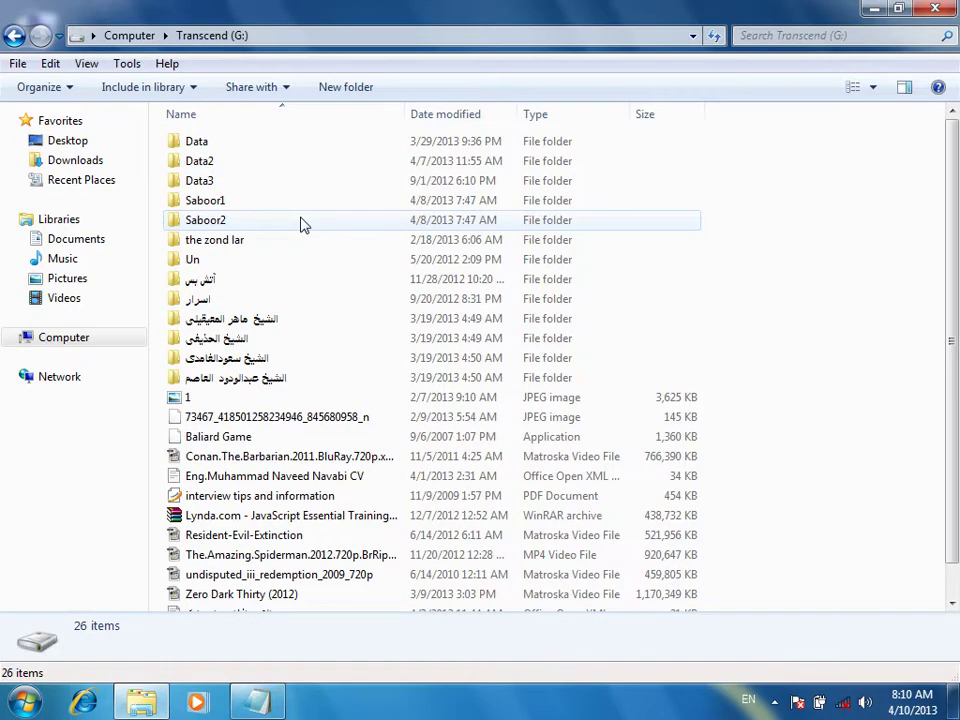
double_click(207, 146)
double_click(216, 317)
scroll(328, 522, down, 6)
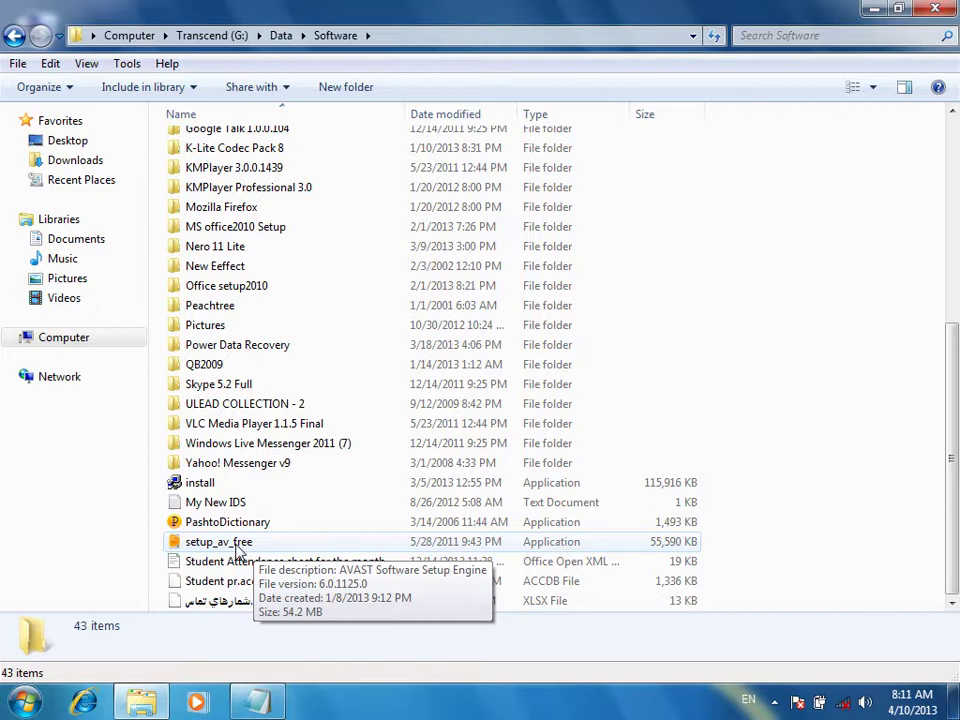
double_click(236, 545)
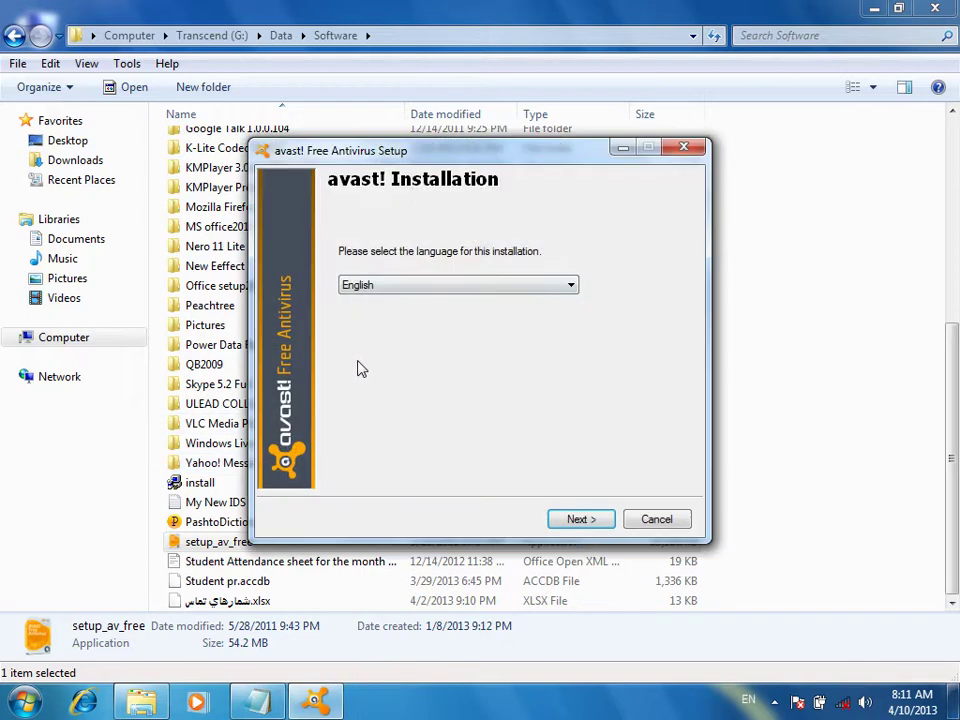
Keep English as the setup language and continue to the installation options
click(378, 284)
click(378, 284)
click(580, 518)
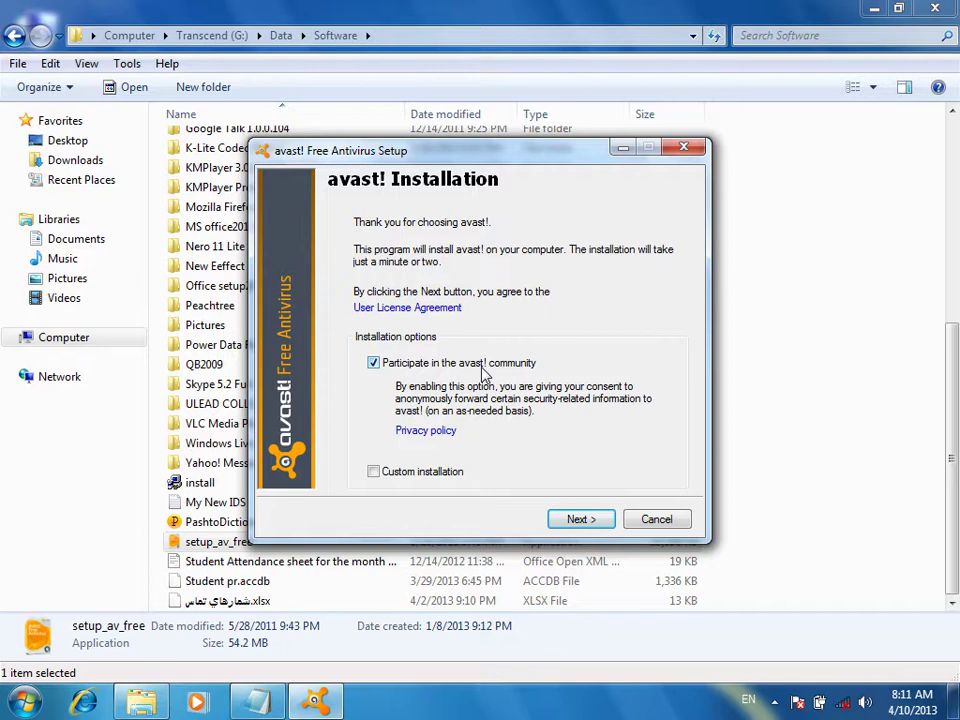
Untick avast! community participation, continue, and untick the Google Chrome install offer
click(414, 365)
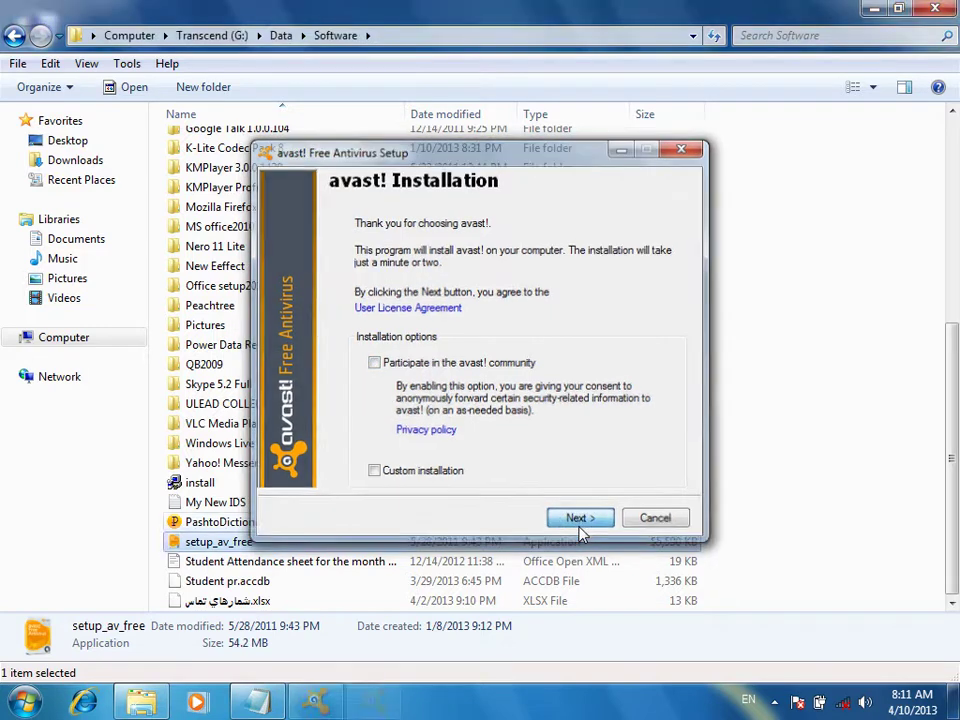
click(579, 519)
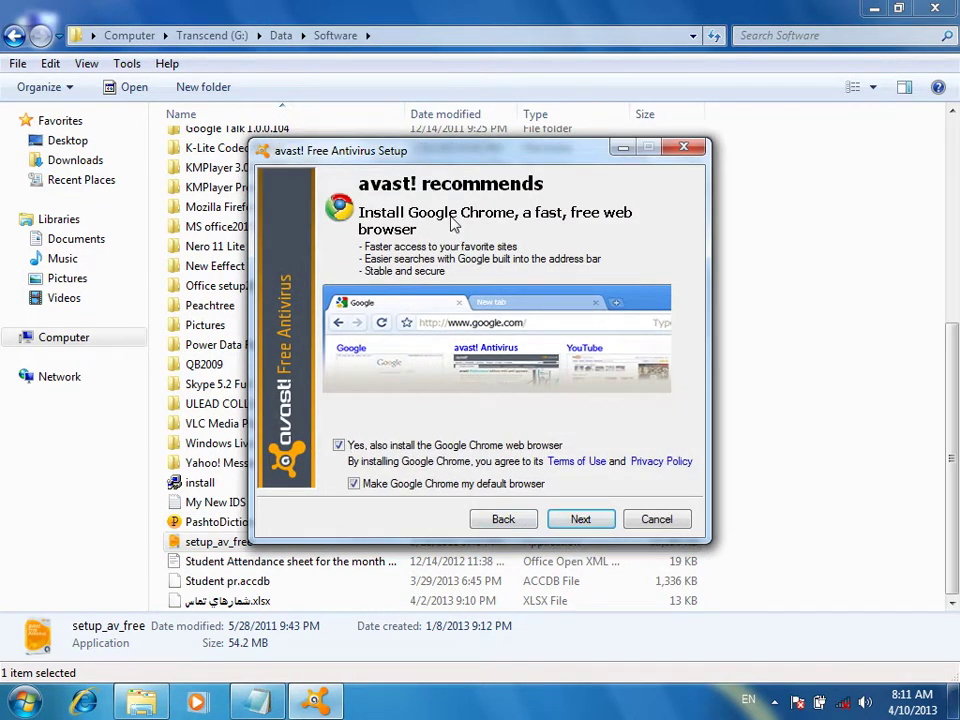
click(341, 446)
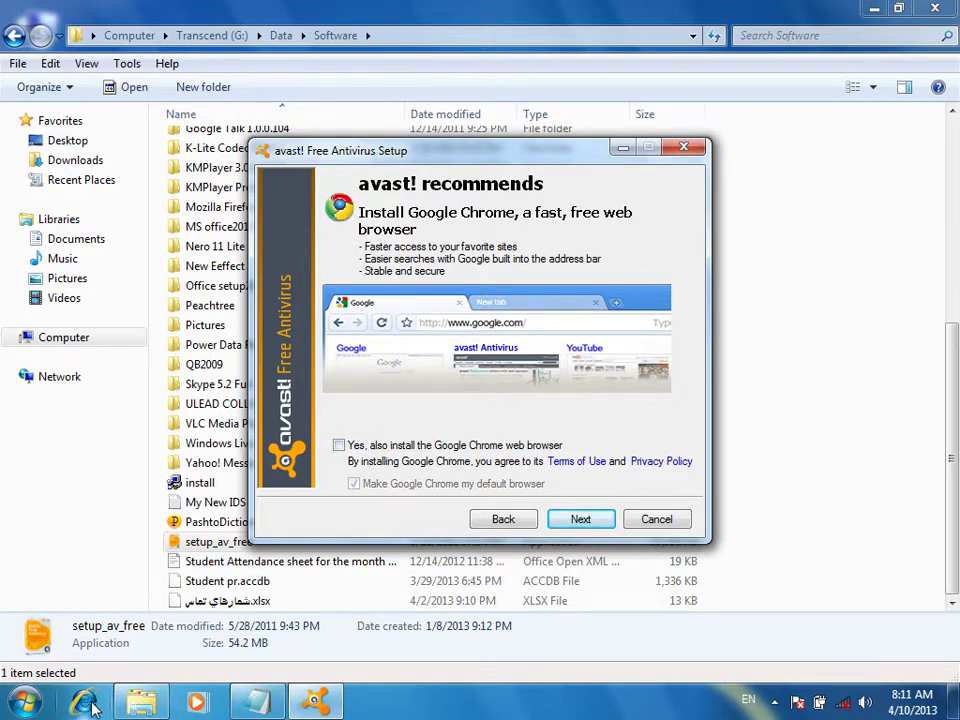
Start the avast! installation, then cancel it, confirm quitting, and close setup
click(578, 519)
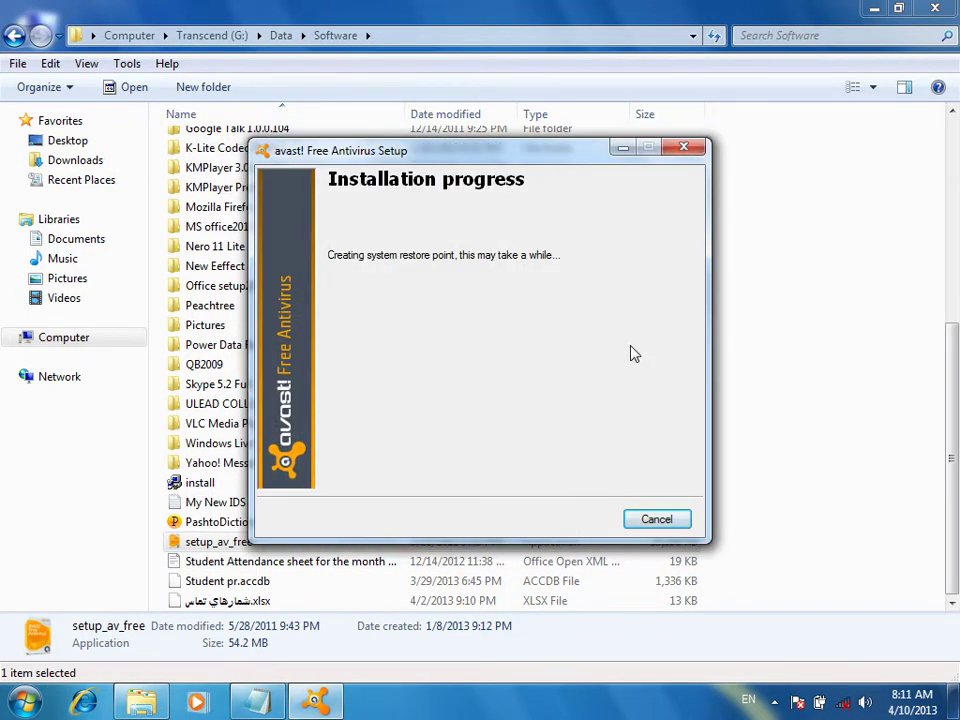
click(649, 521)
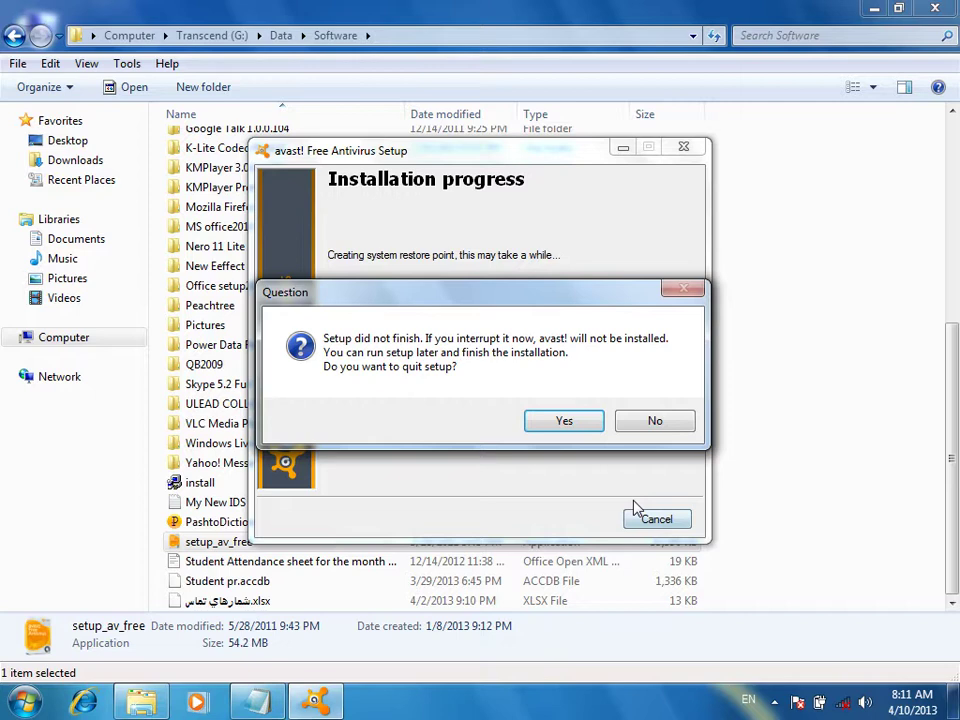
click(564, 421)
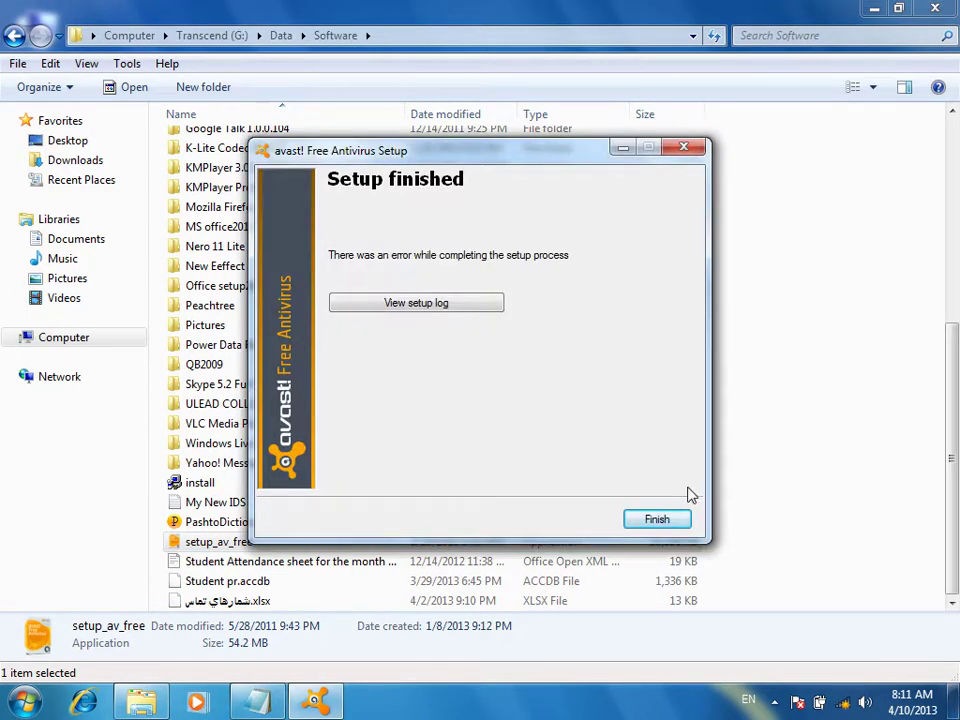
click(657, 524)
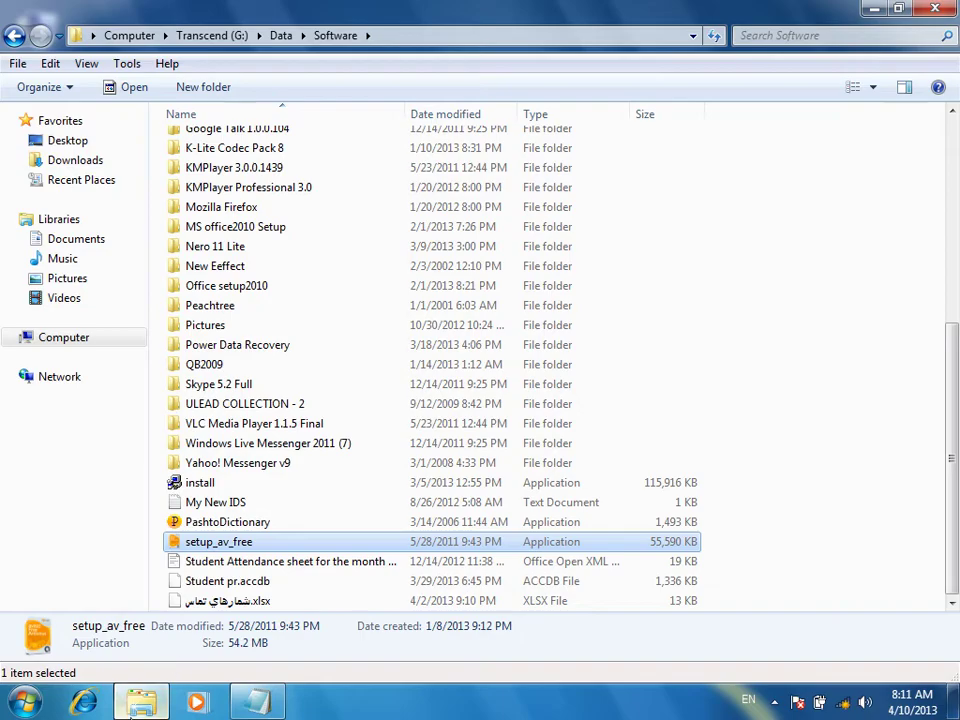
click(136, 706)
Refresh the desktop twice and show the hidden notification icons
right_click(284, 334)
click(303, 389)
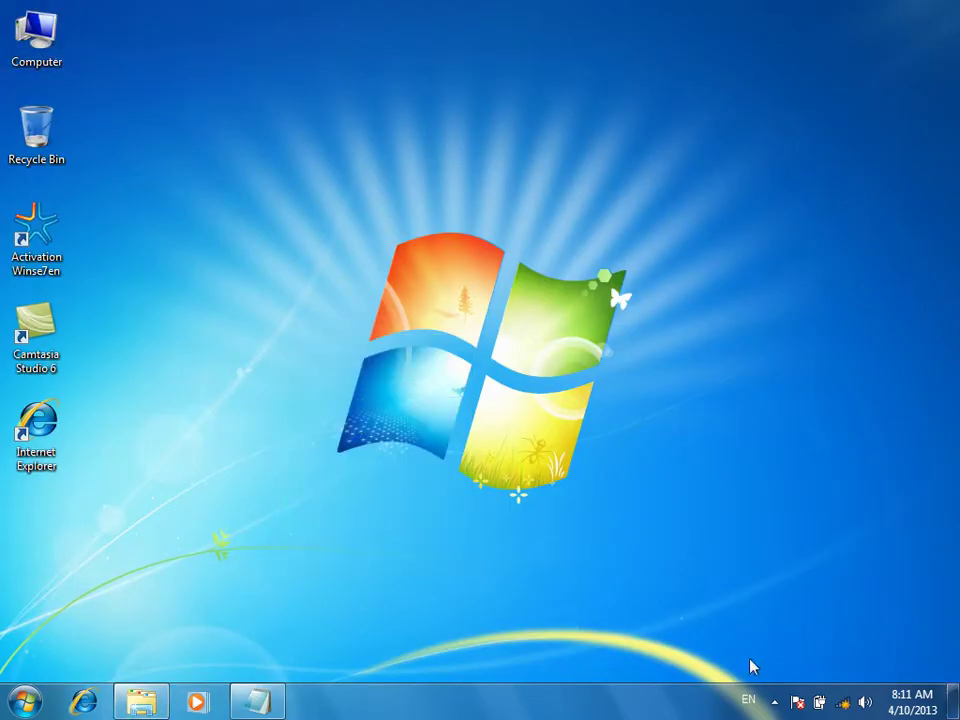
click(776, 703)
right_click(479, 189)
click(520, 241)
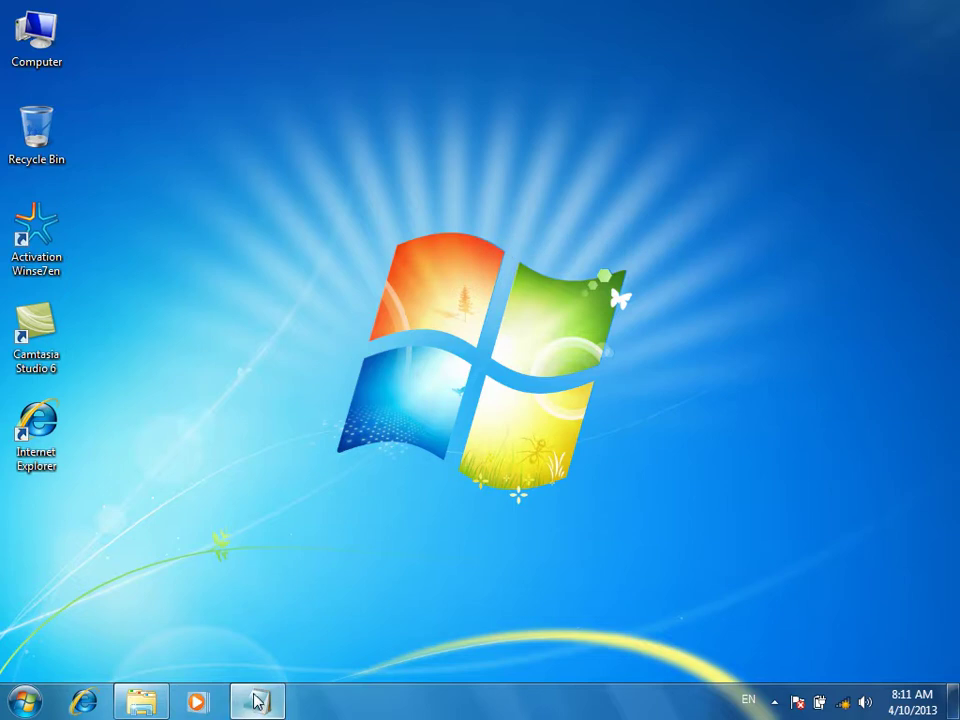
Open Control Panel in large icons, go to Programs and Features, and select K-Lite Mega Codec Pack
mouse_move(265, 702)
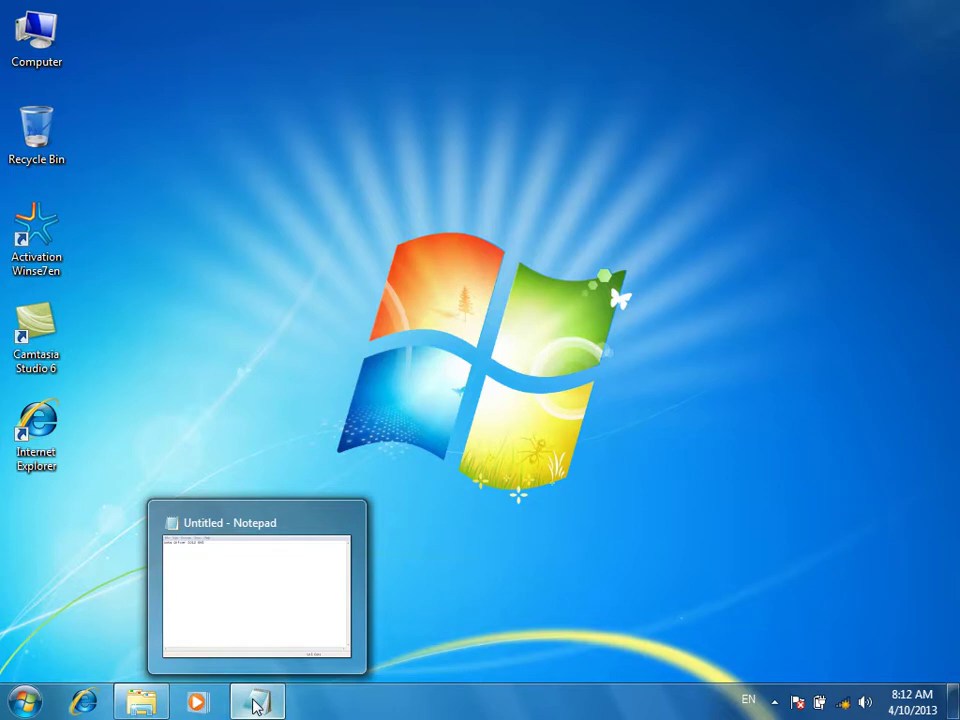
click(22, 703)
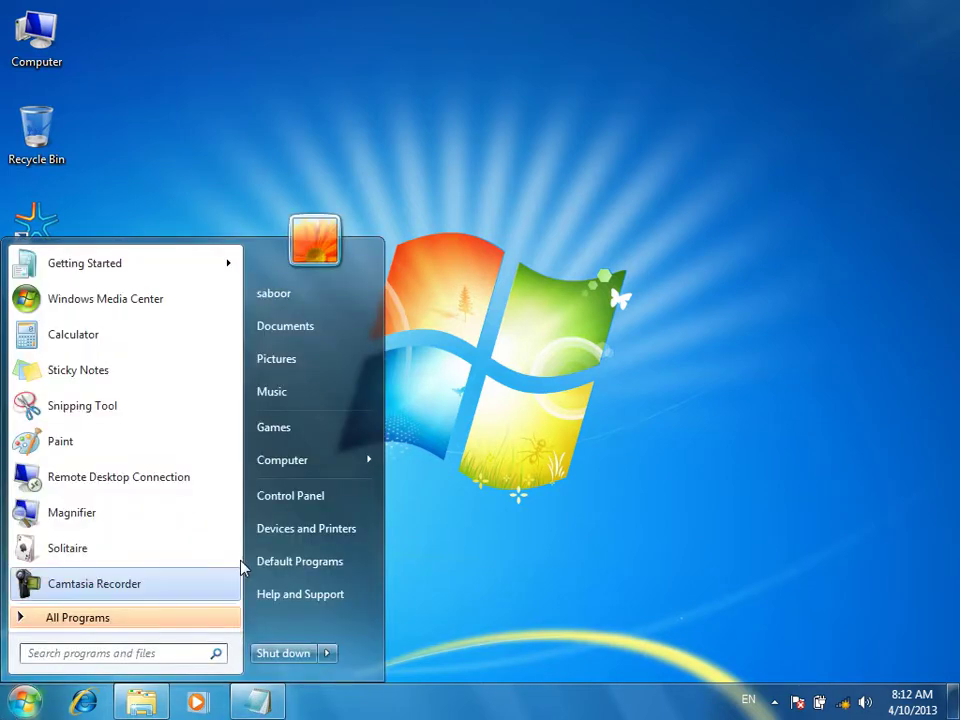
click(364, 494)
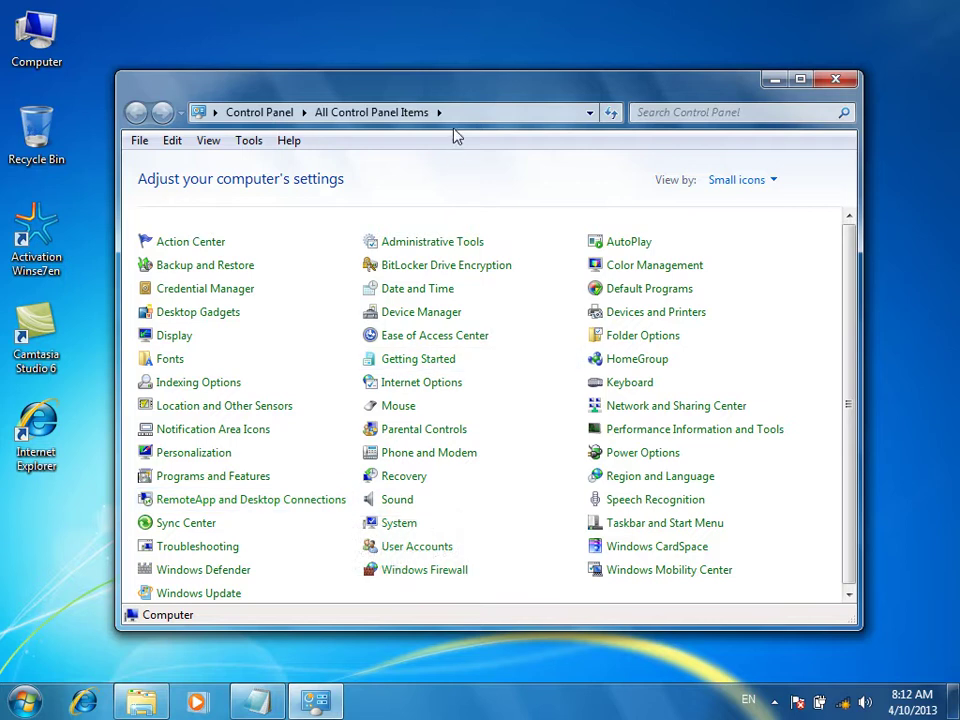
double_click(456, 90)
click(880, 103)
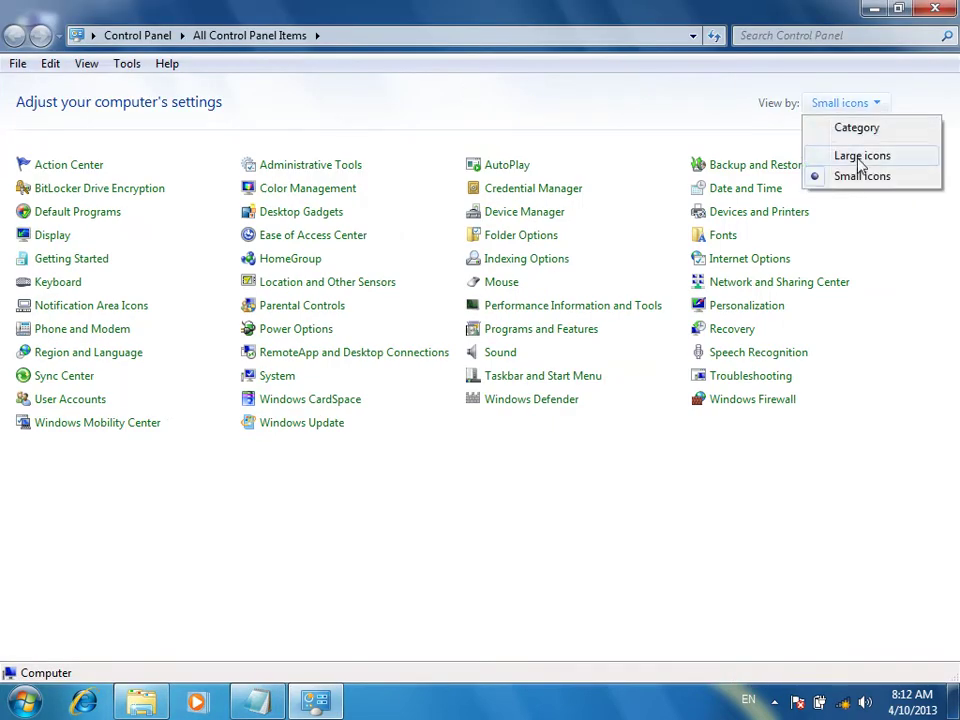
click(860, 157)
scroll(332, 540, down, 2)
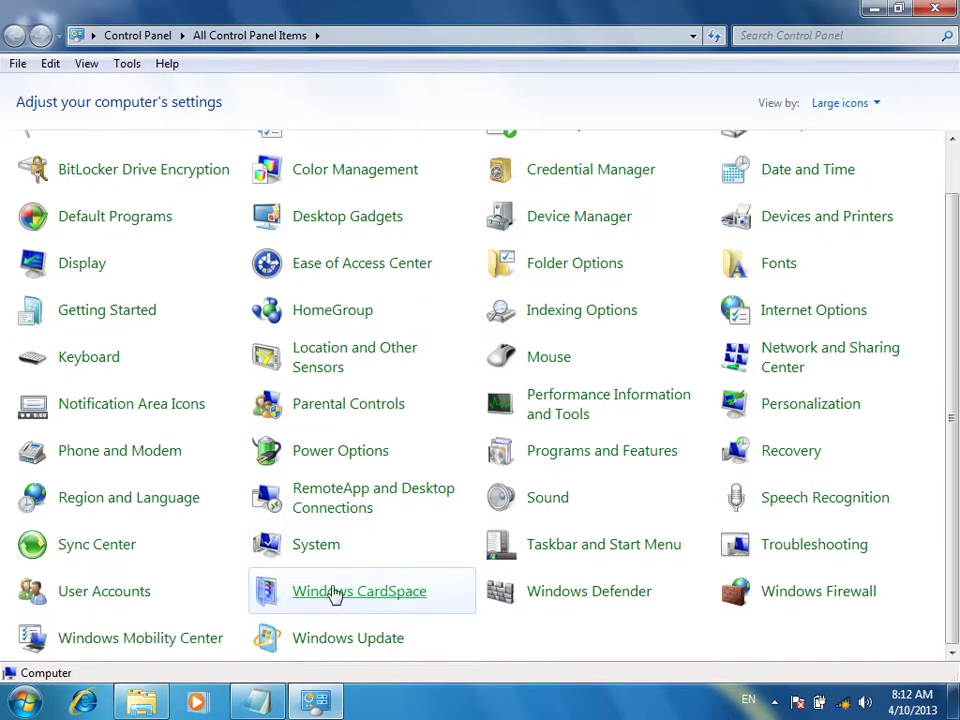
click(576, 468)
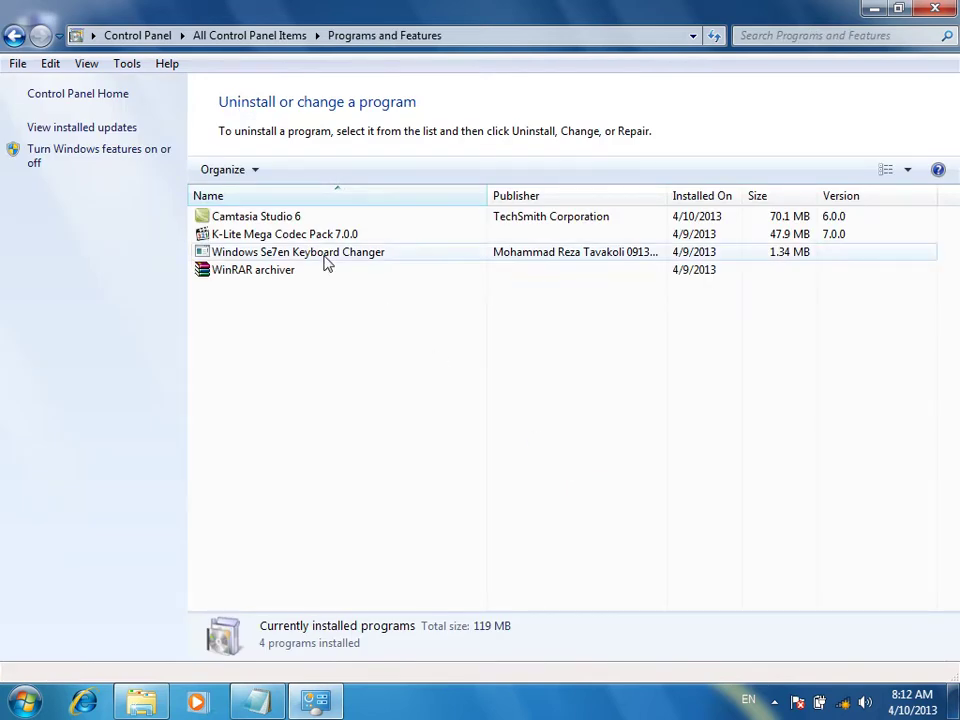
click(255, 239)
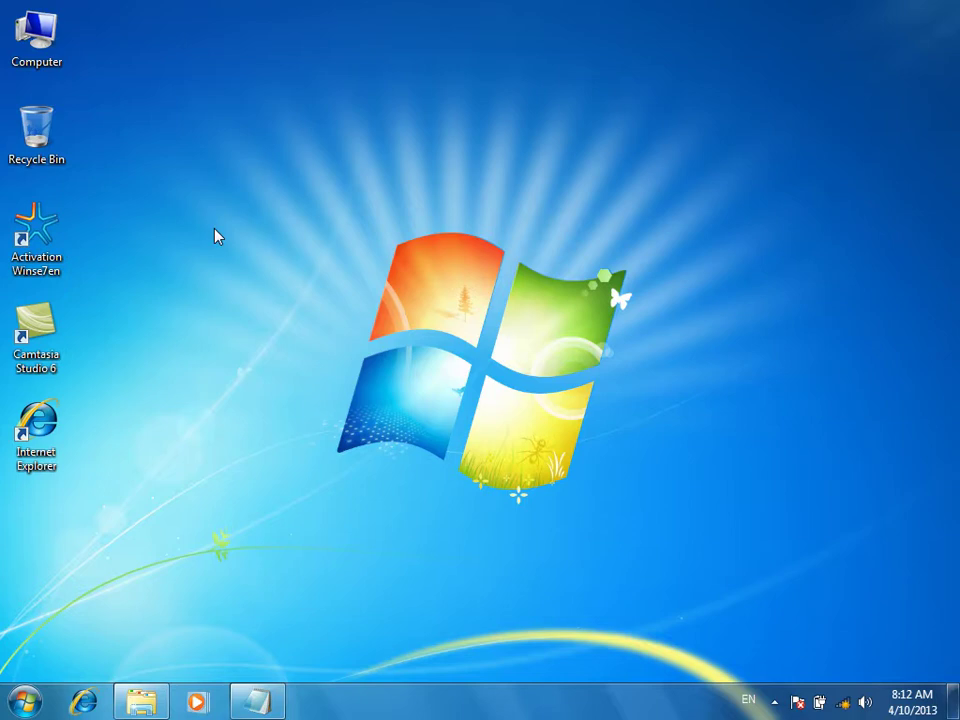
Refresh the desktop and browse H:\New folder\Kaspersky Anti-Virus 2013 to select kav13.0.1.4190en
right_click(250, 59)
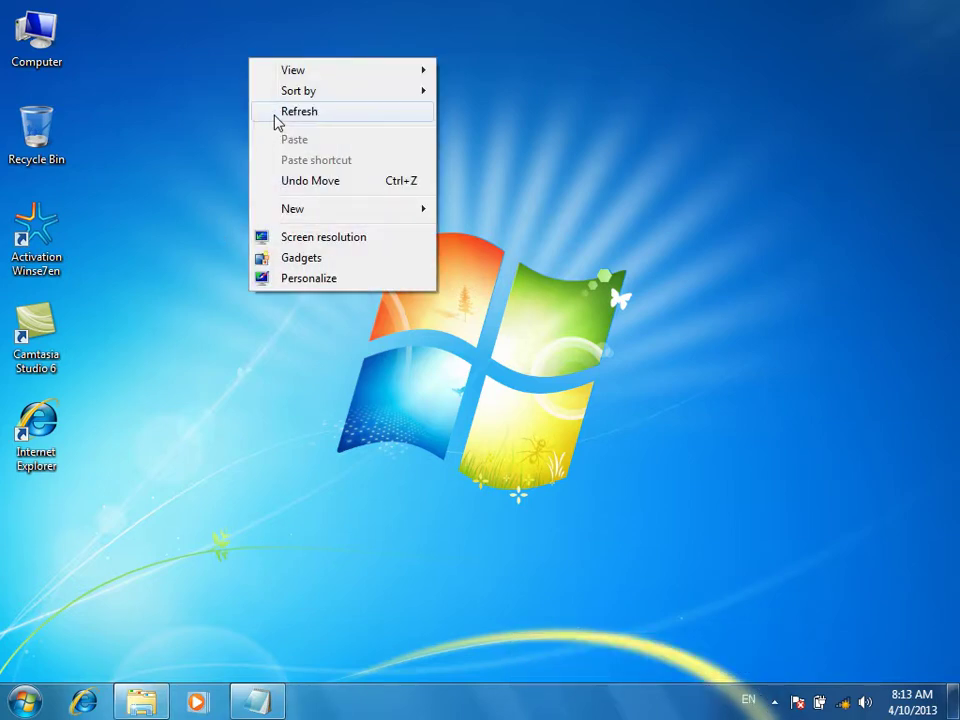
click(290, 112)
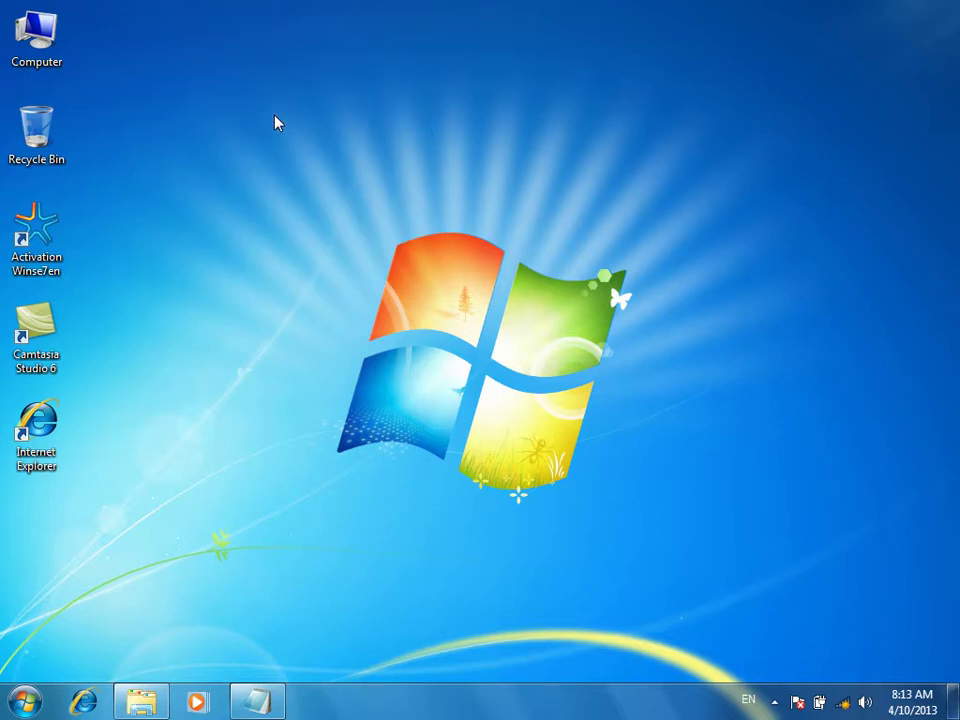
double_click(36, 35)
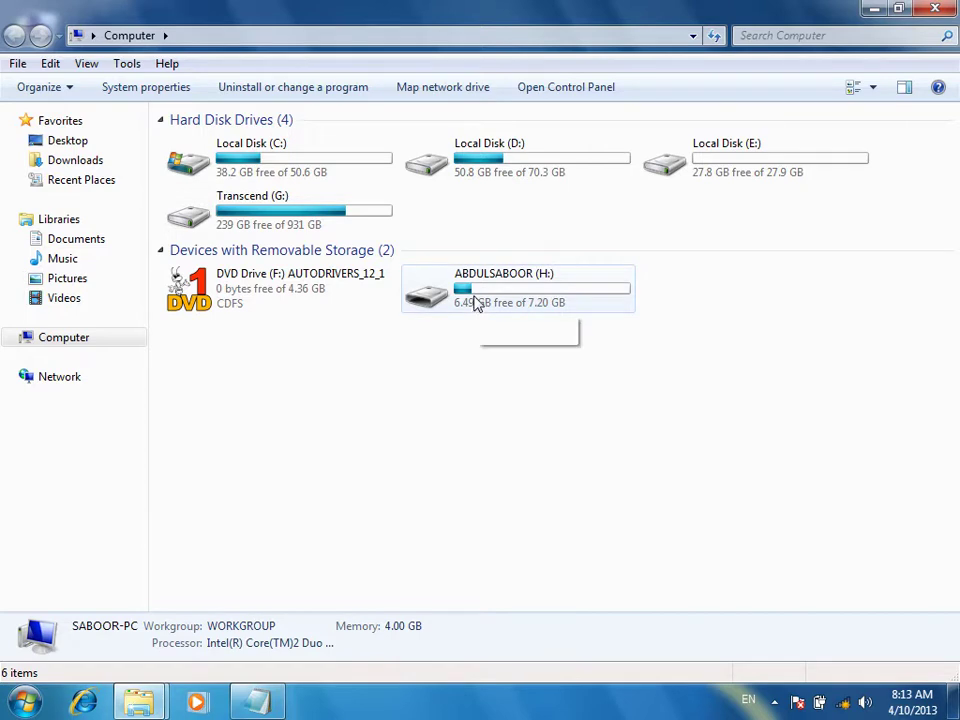
double_click(475, 303)
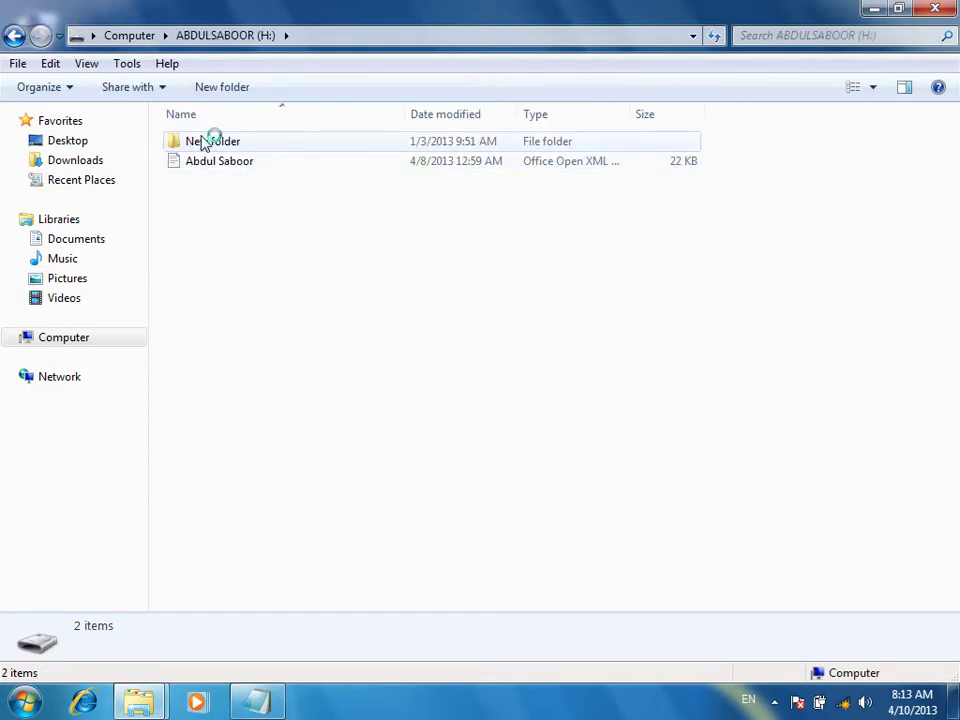
double_click(206, 145)
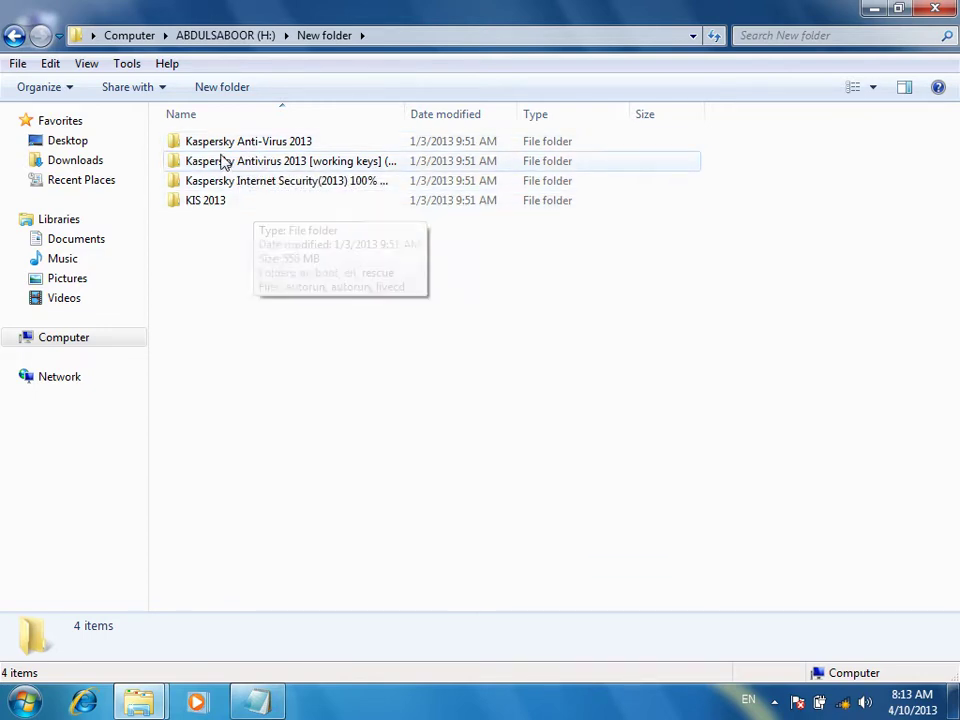
click(218, 147)
double_click(218, 147)
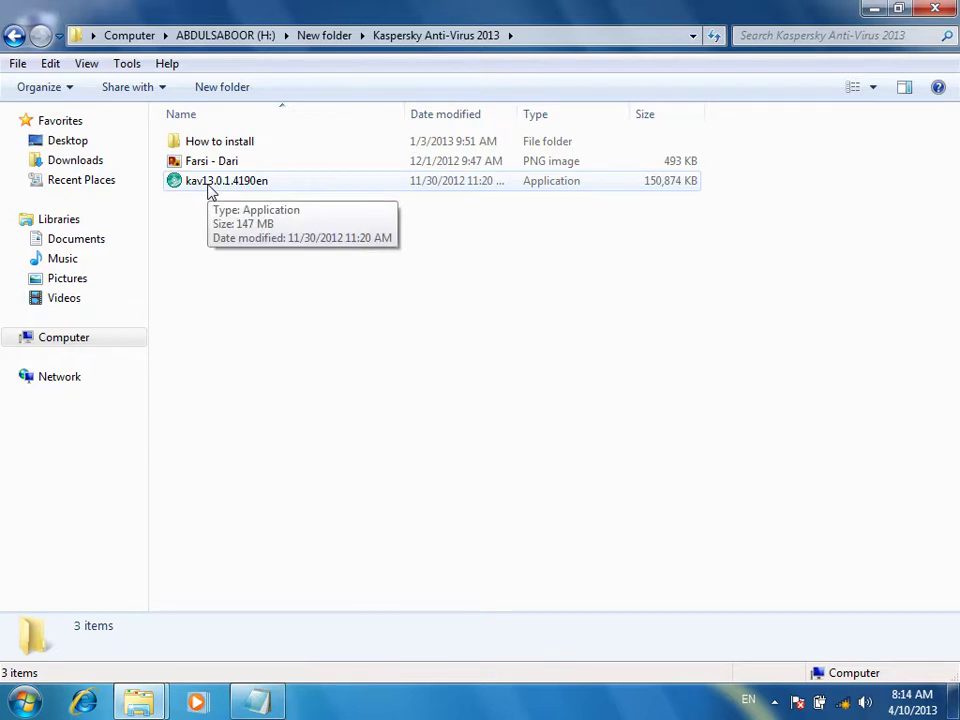
click(210, 186)
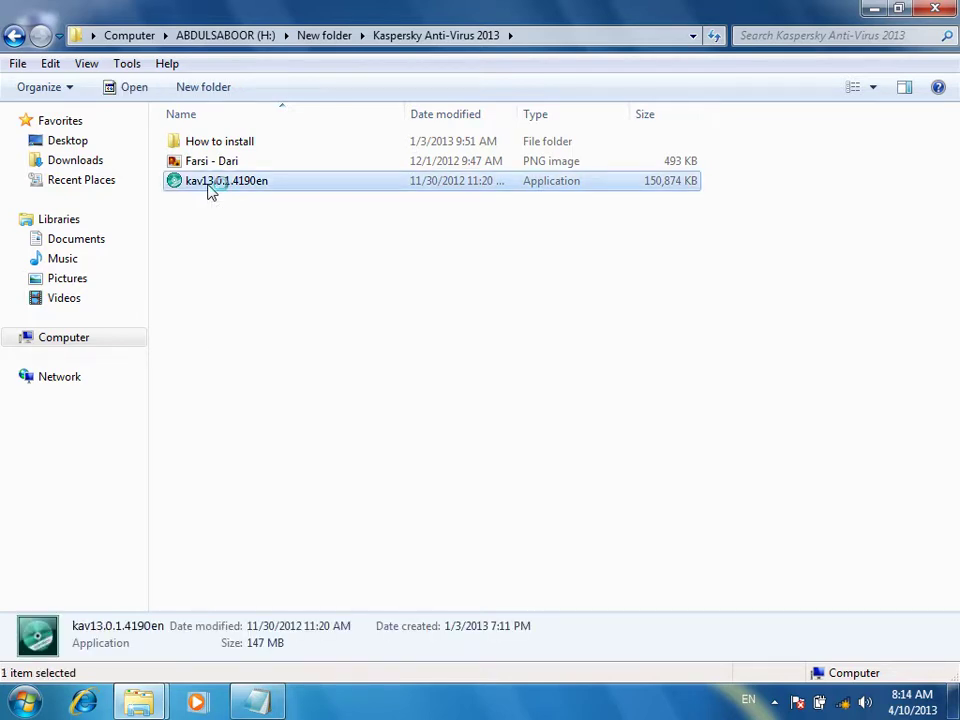
Launch kav13.0.1.4190en, untick Kaspersky Security Network participation, and start the installation
double_click(210, 186)
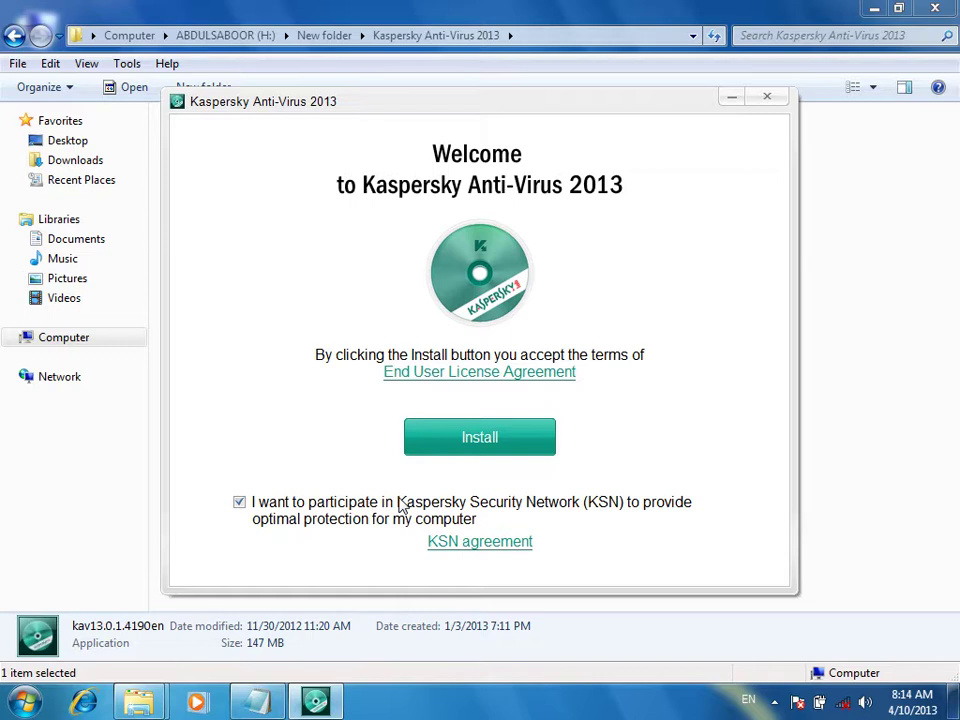
click(240, 502)
click(477, 440)
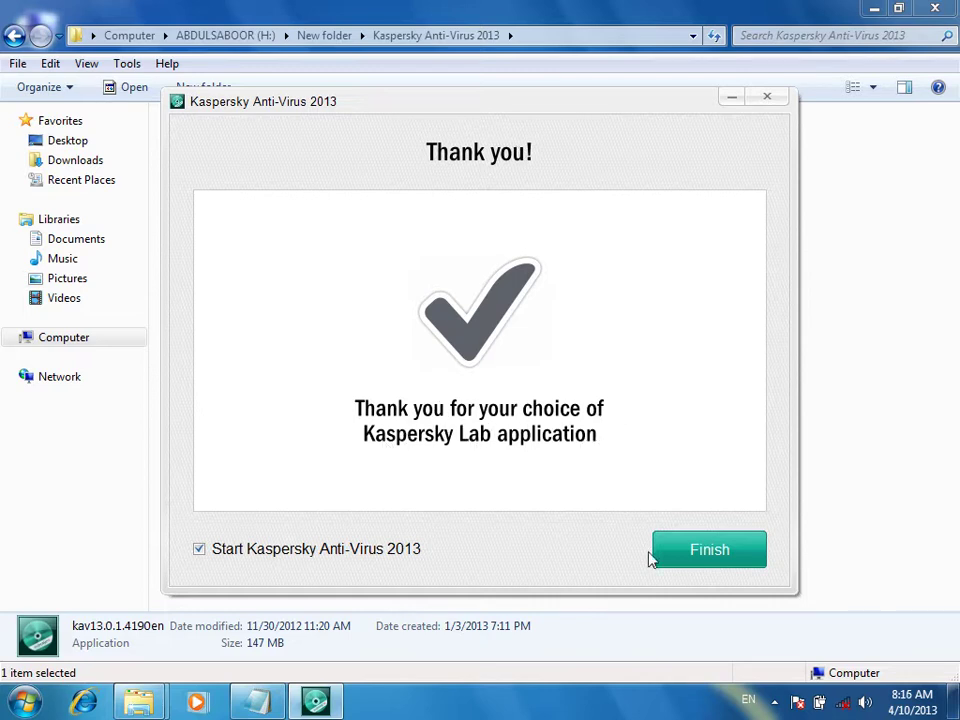
Finish the installer with 'Start Kaspersky Anti-Virus 2013' left ticked
click(705, 553)
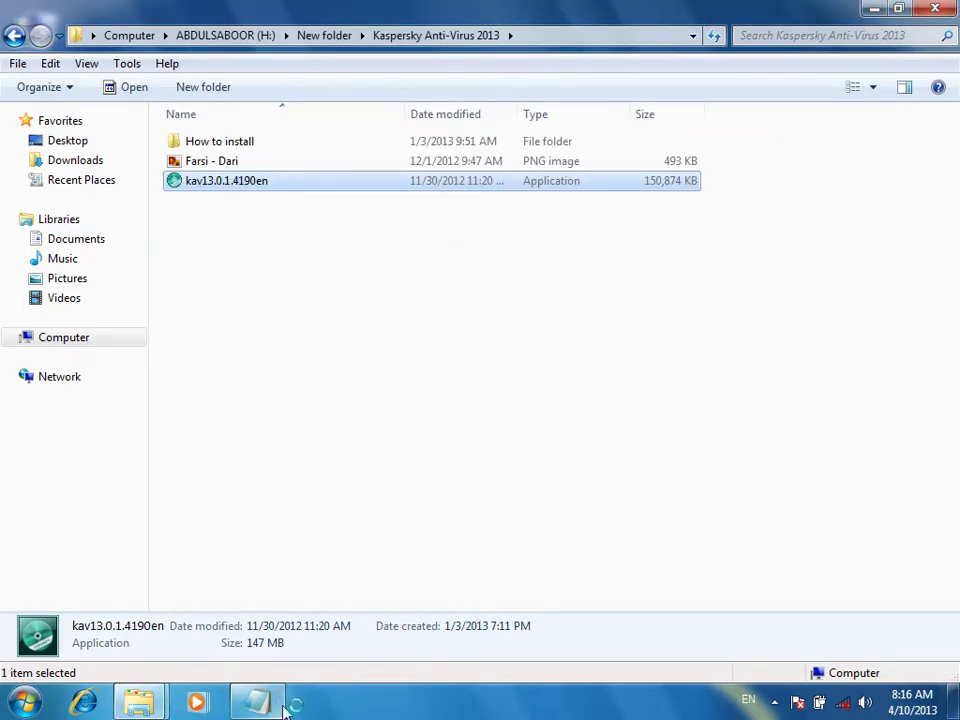
Let Kaspersky reach its activation-method page, then restore Explorer back at New folder
click(870, 9)
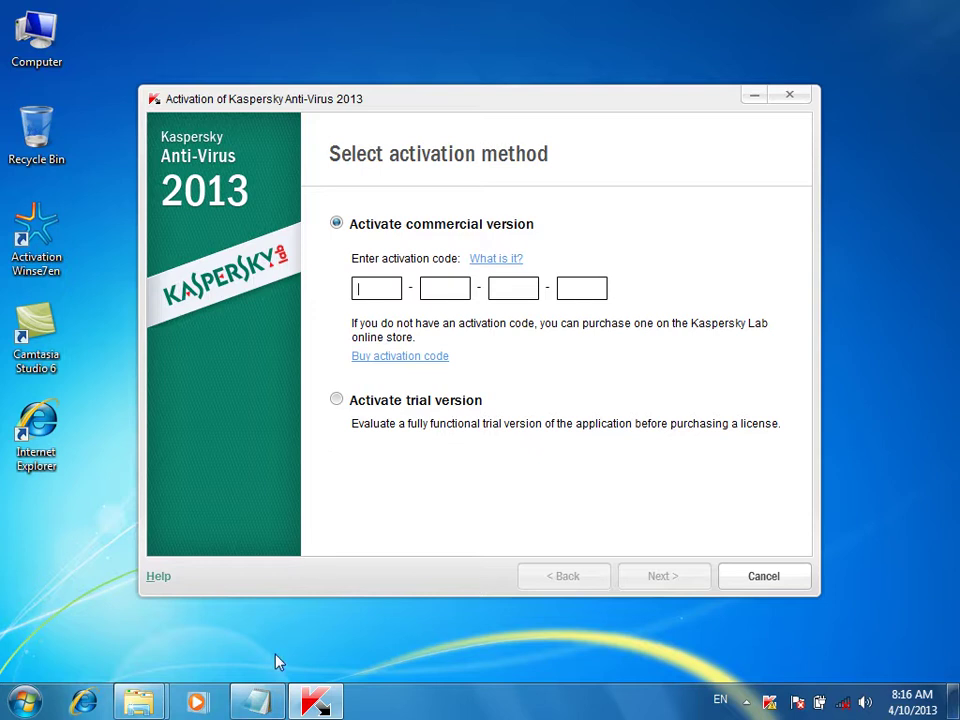
mouse_move(150, 685)
click(274, 606)
click(14, 36)
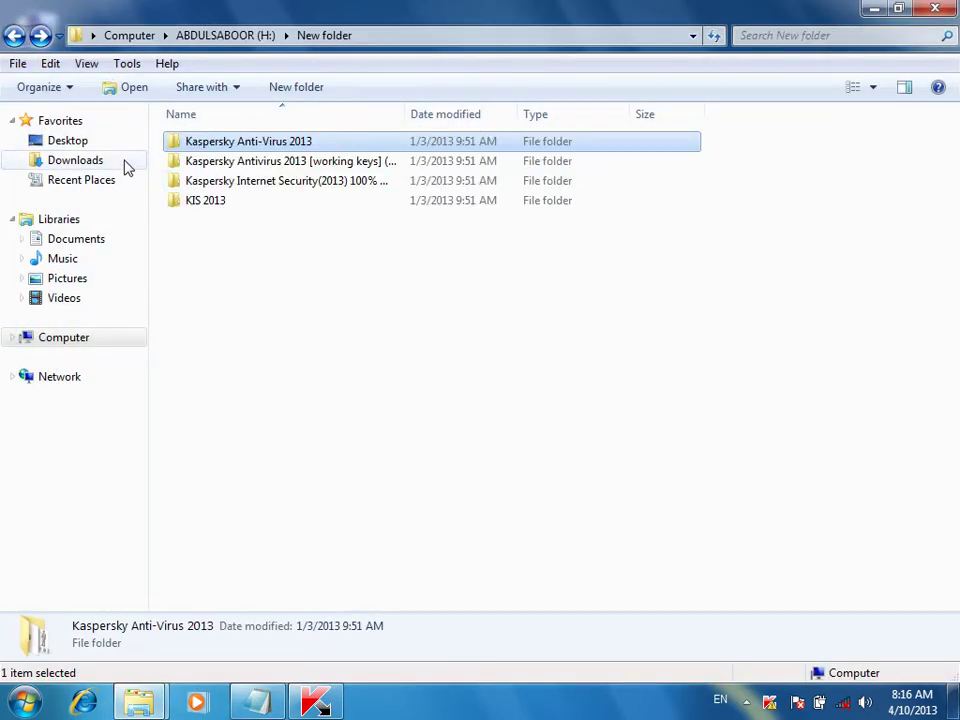
Copy the first code from the working keys 'Activation Method for 2012 & 2013' notes, then close them
double_click(318, 163)
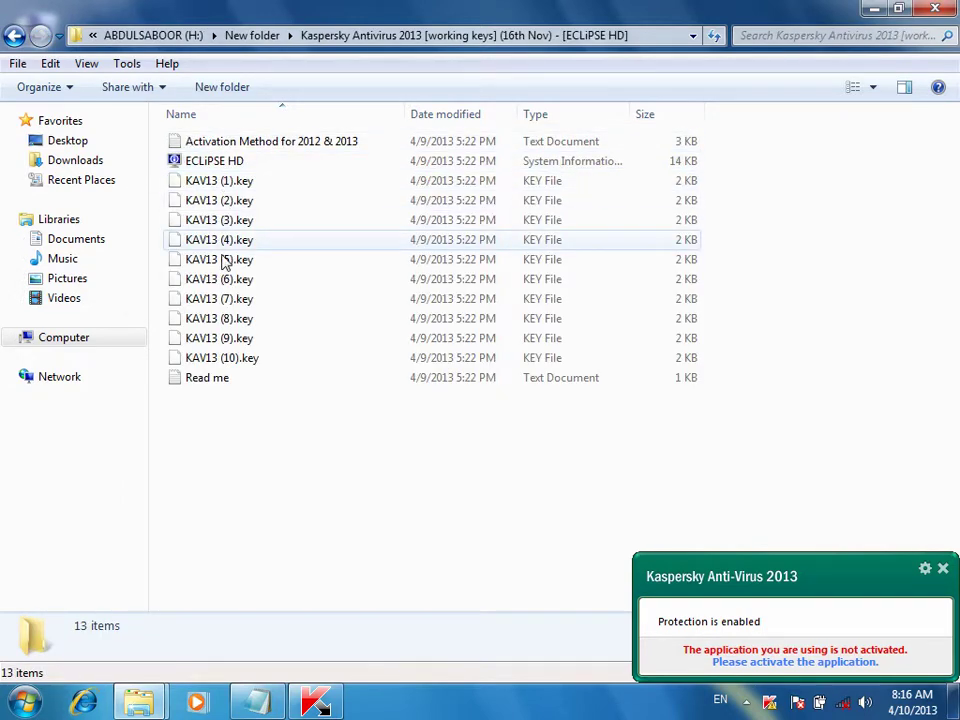
double_click(223, 141)
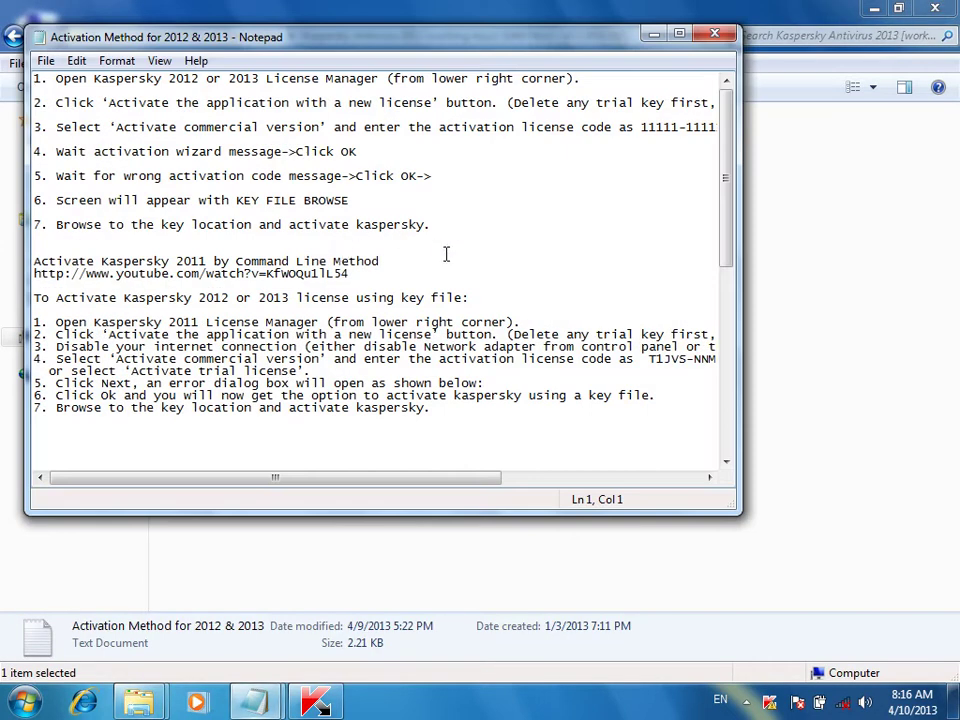
click(679, 33)
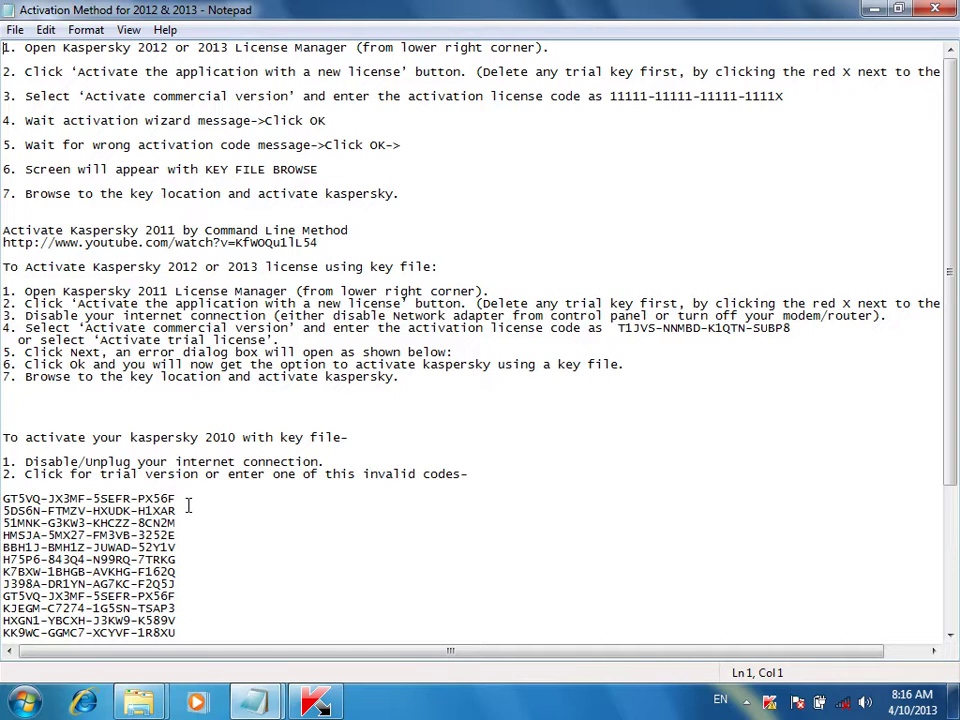
drag(182, 500, 6, 497)
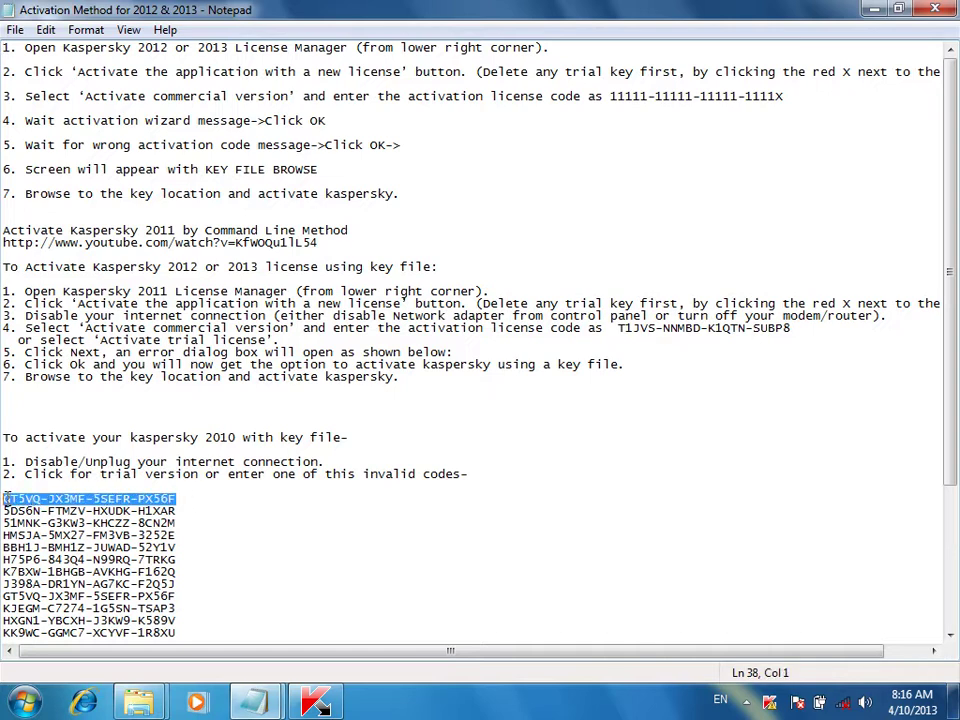
right_click(6, 497)
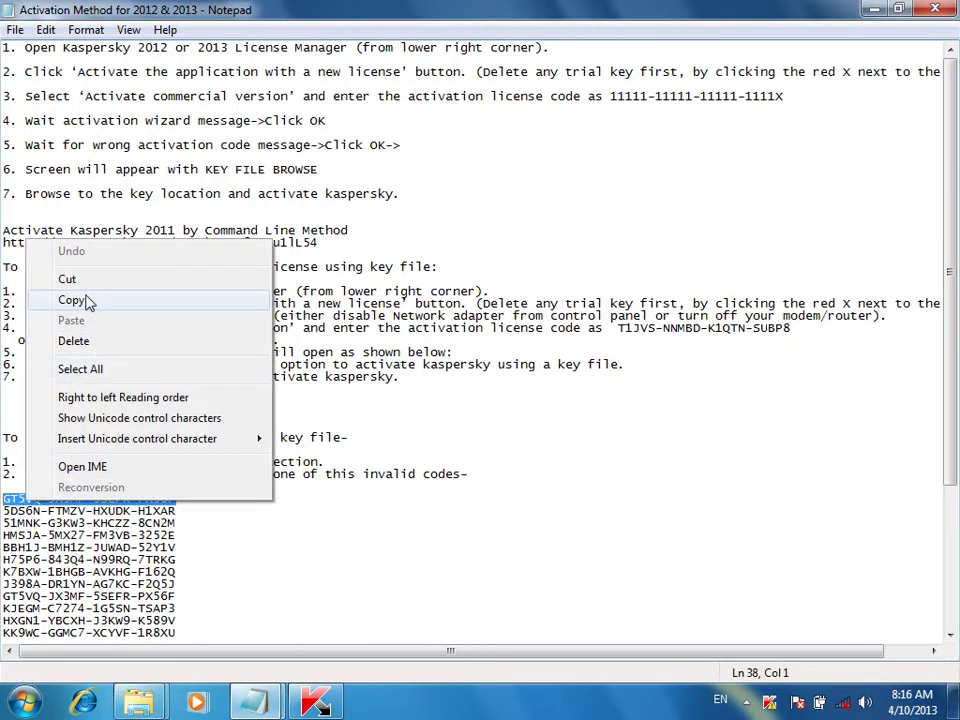
click(88, 303)
key(alt+F4)
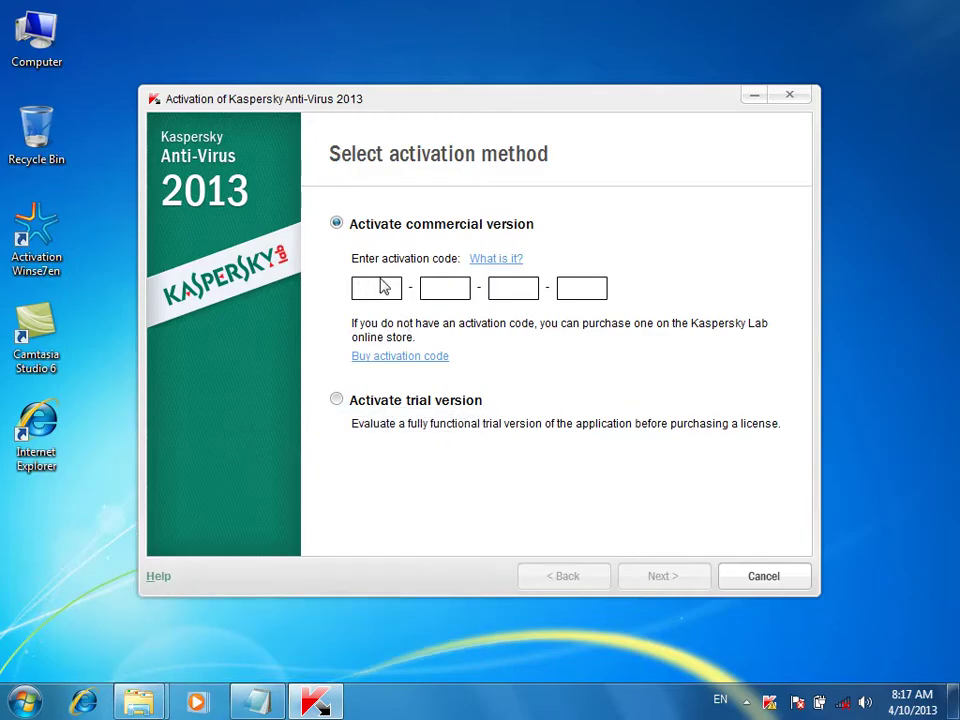
Paste and submit the code, then select KAV13 (1).key from H:\New folder\working keys
key(ctrl+v)
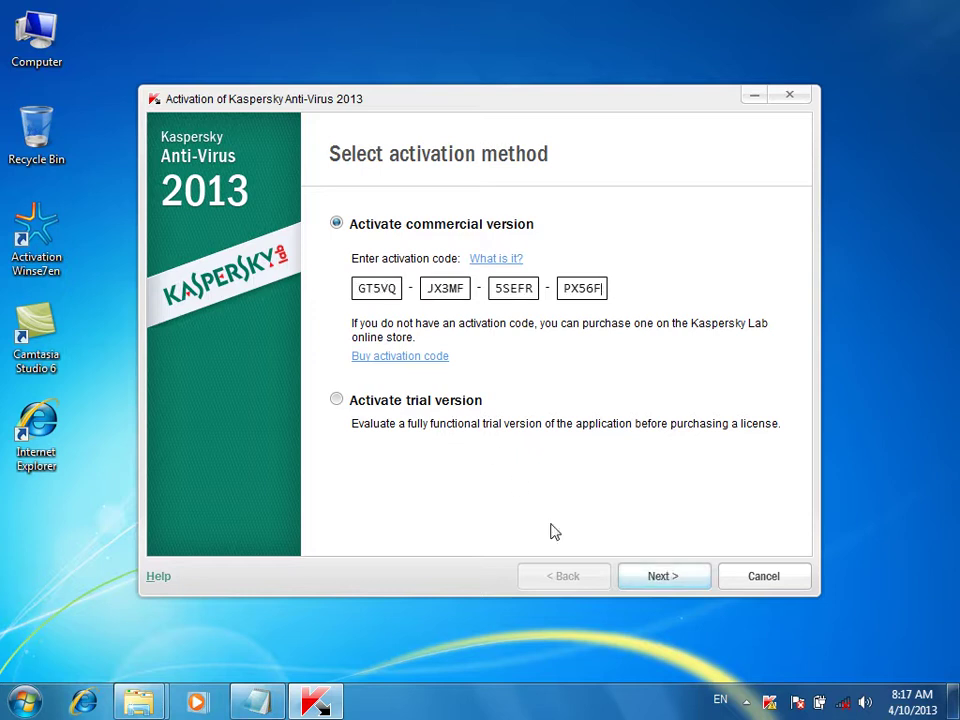
click(641, 579)
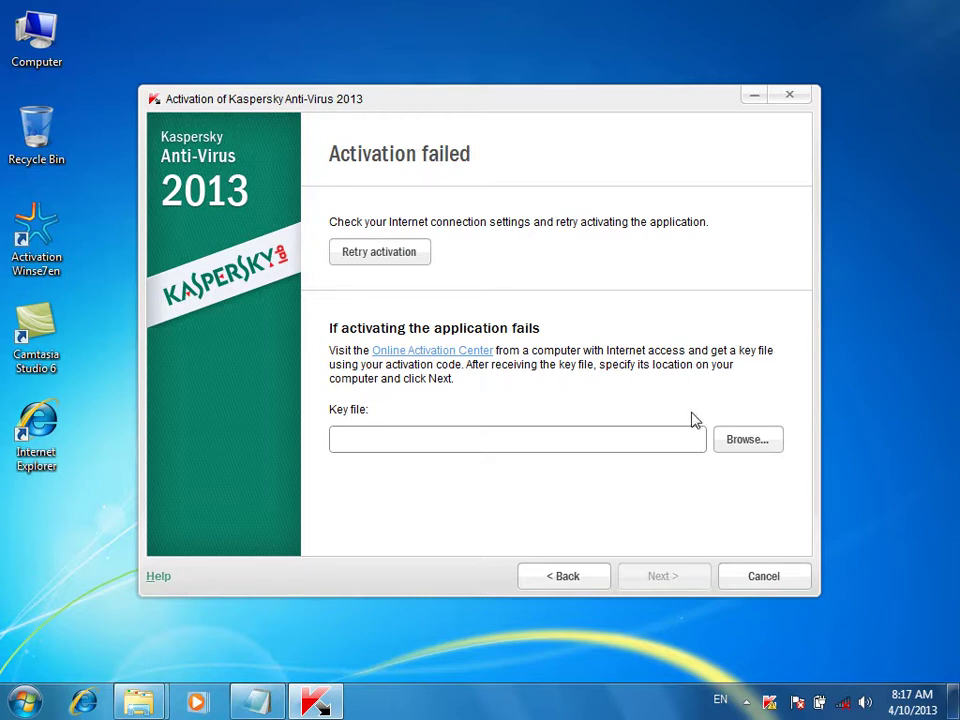
click(740, 450)
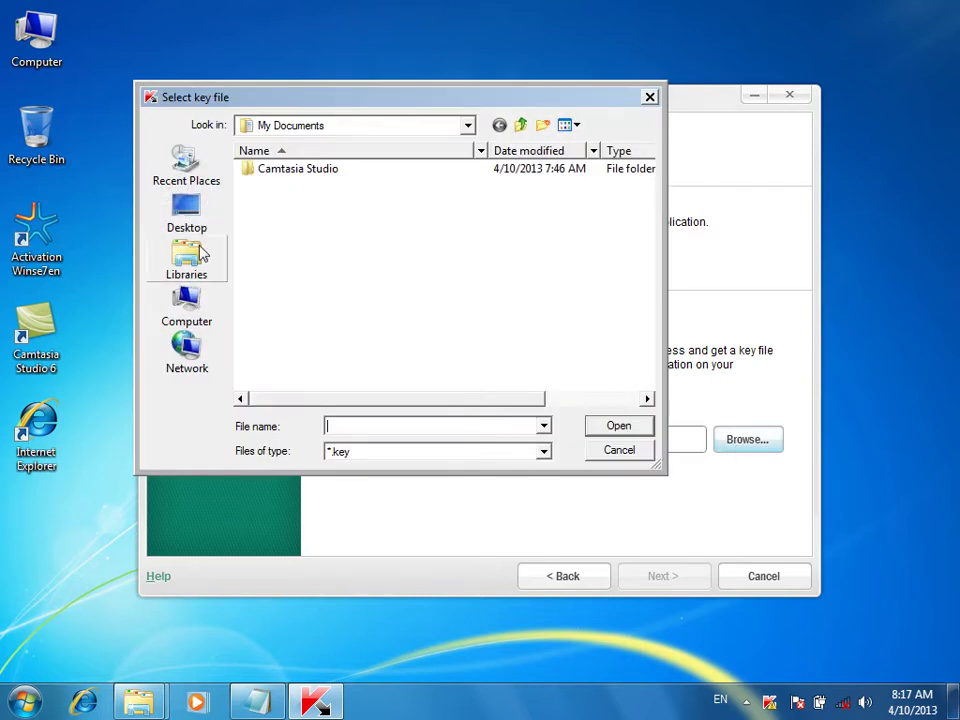
click(180, 320)
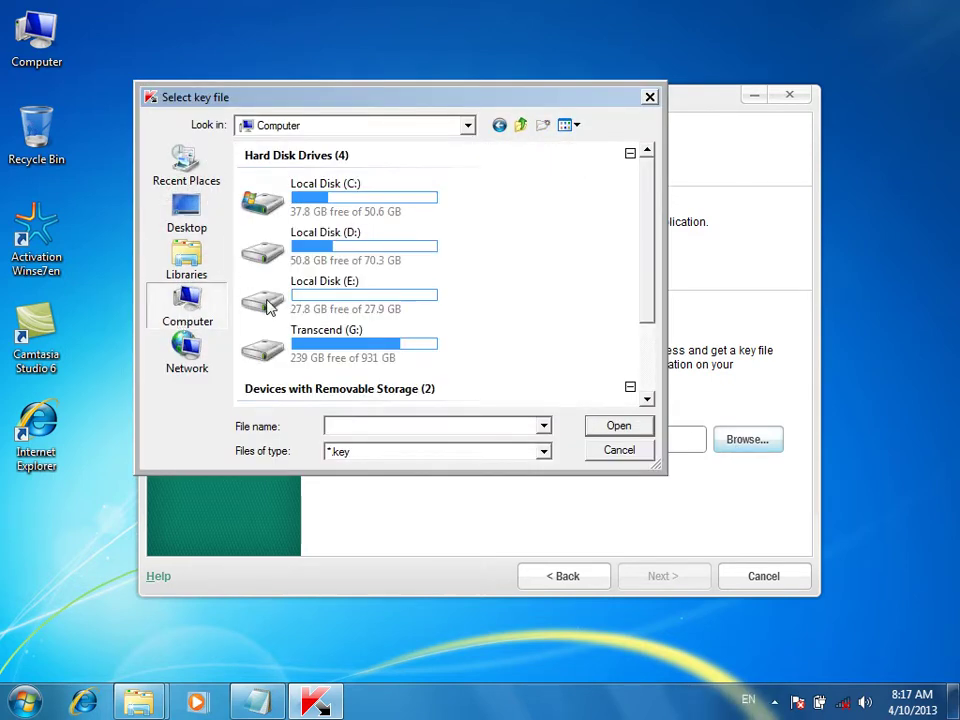
scroll(321, 364, down, 2)
double_click(335, 376)
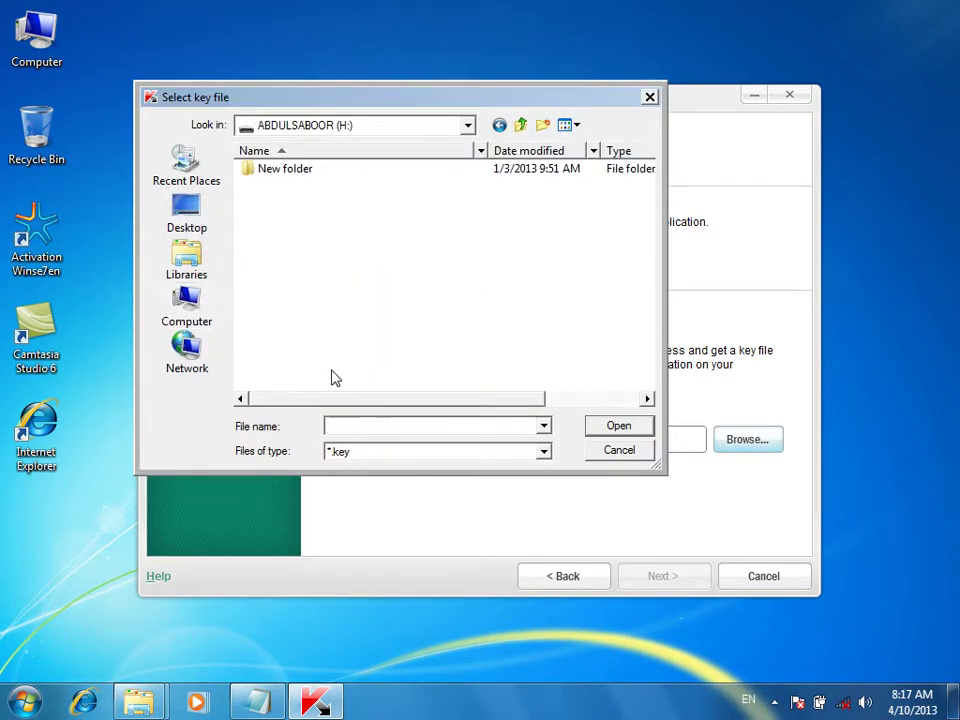
double_click(280, 170)
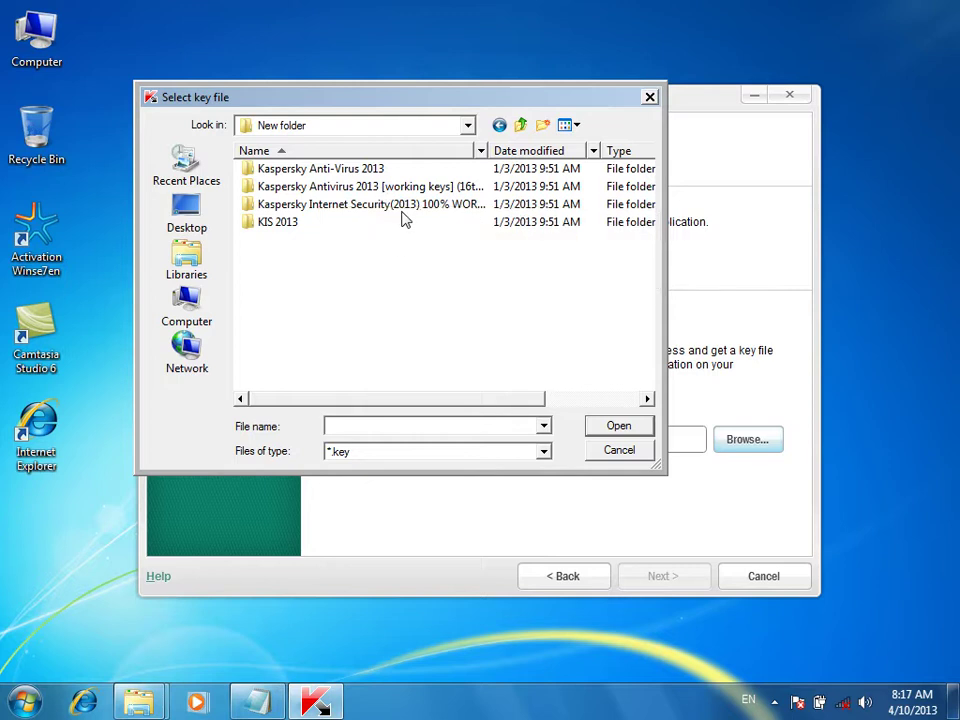
double_click(415, 188)
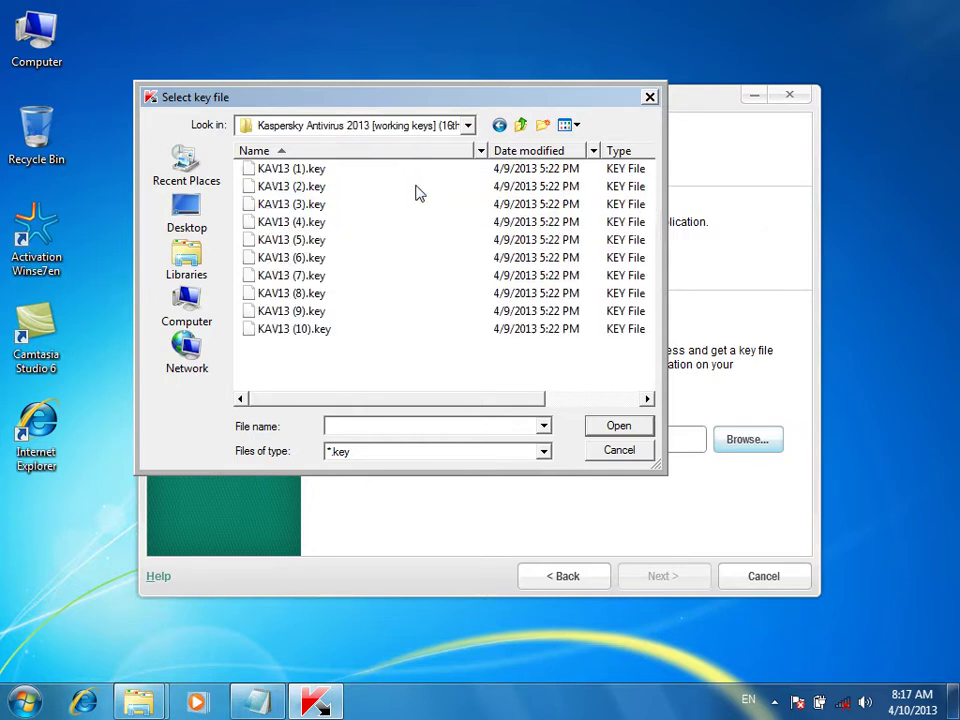
click(300, 170)
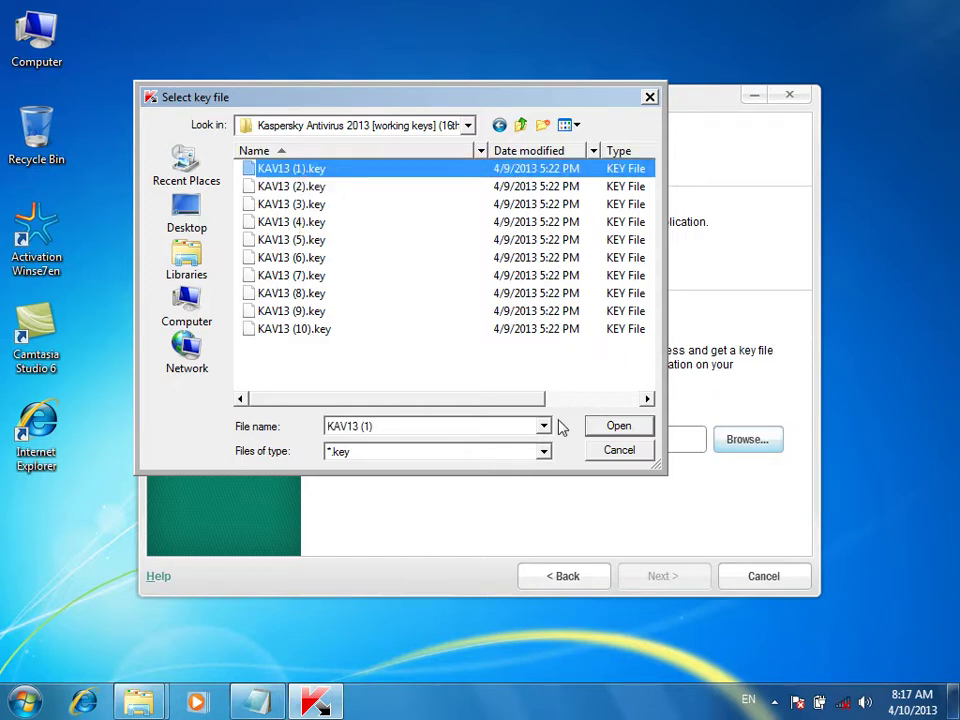
click(617, 426)
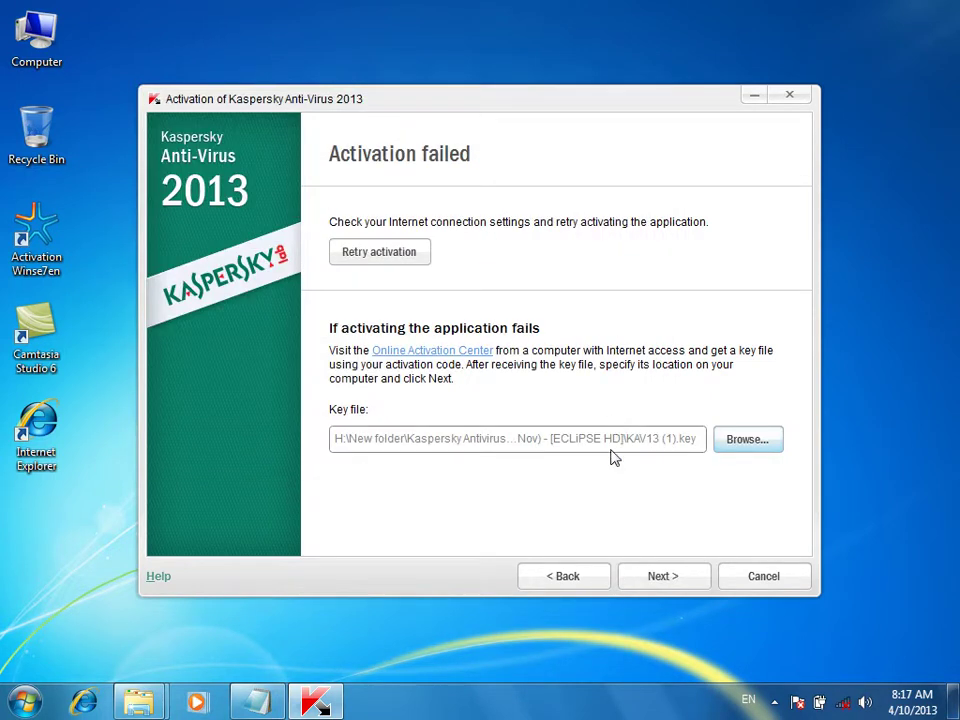
Activate Kaspersky with the key file for a 30-day license and close its main window
click(662, 577)
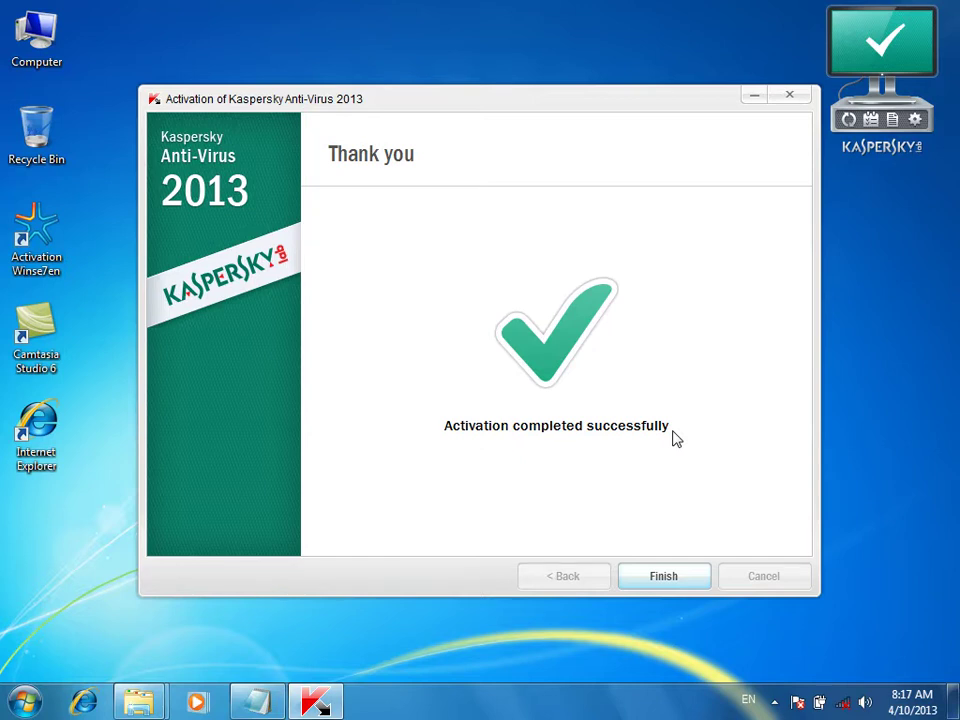
click(679, 578)
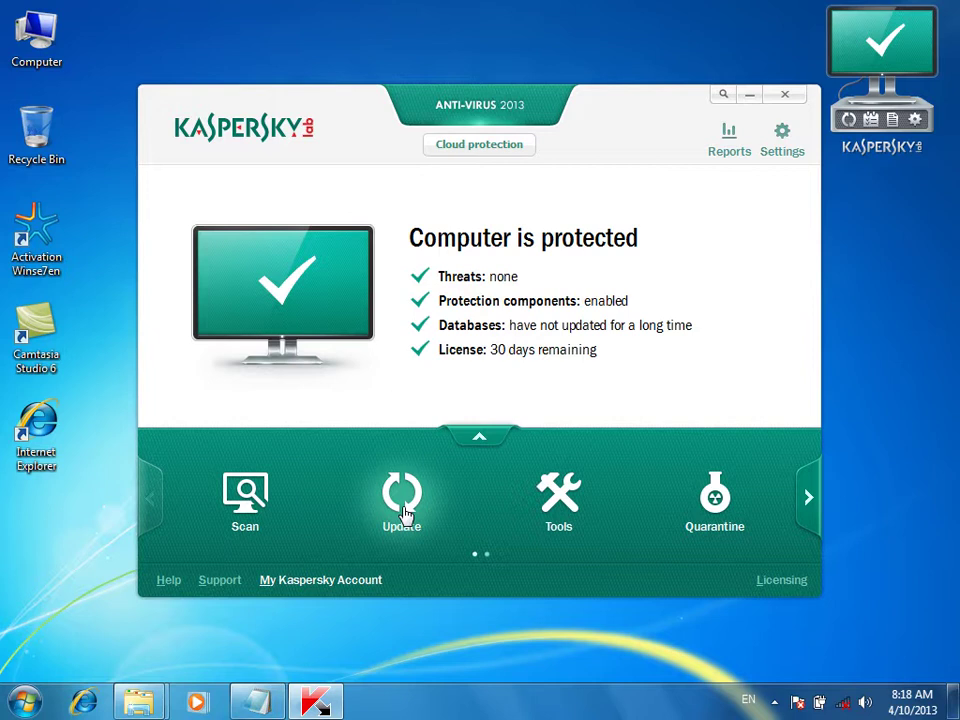
click(782, 95)
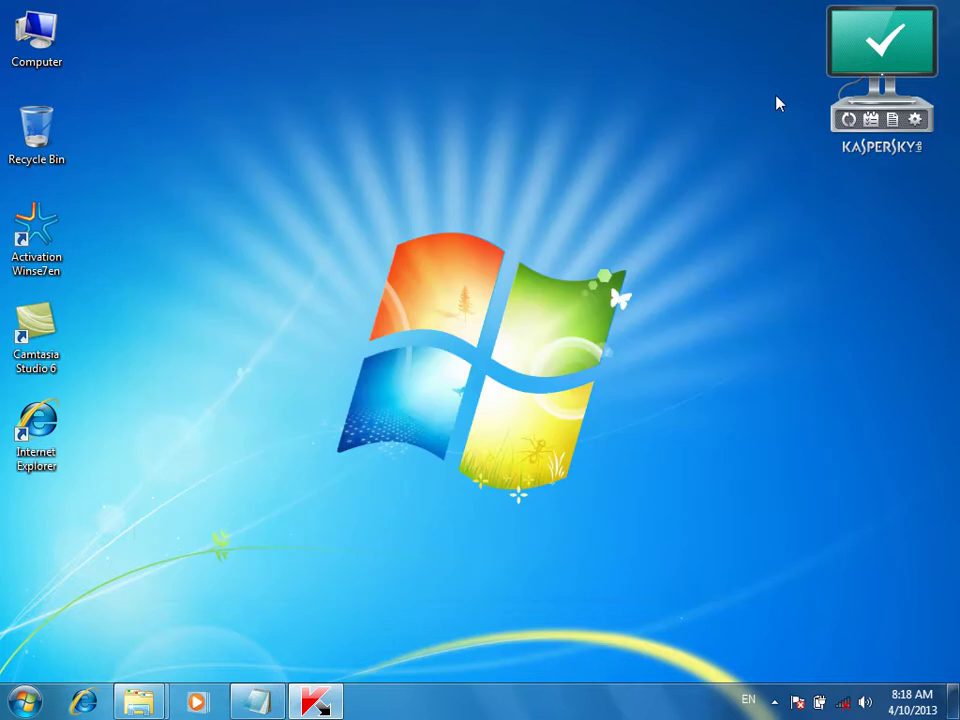
right_click(620, 95)
click(665, 148)
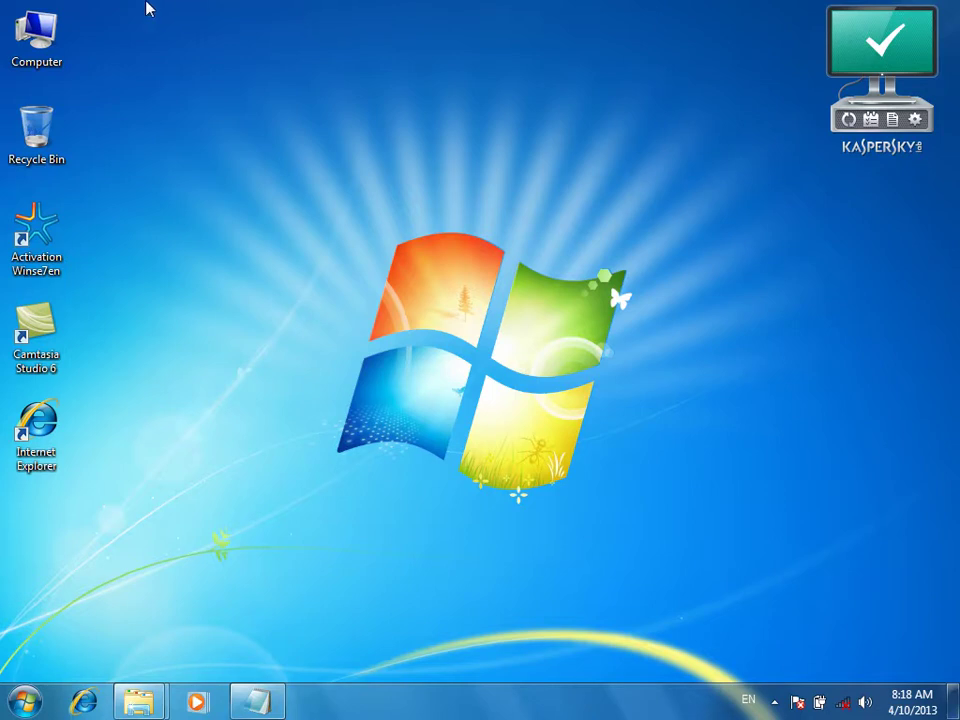
double_click(28, 30)
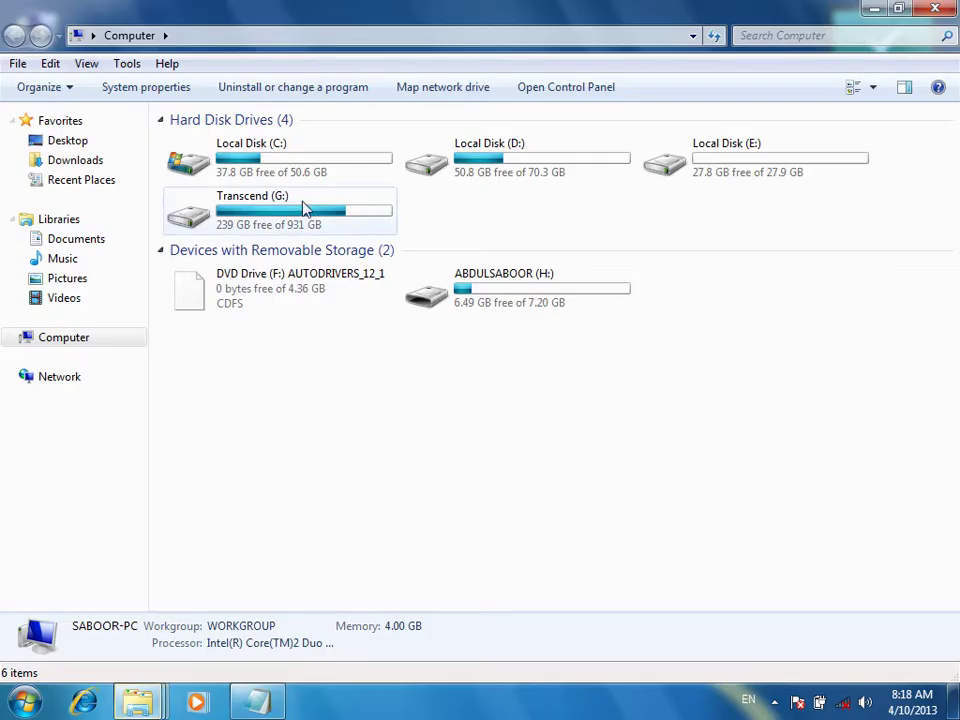
click(497, 295)
right_click(500, 273)
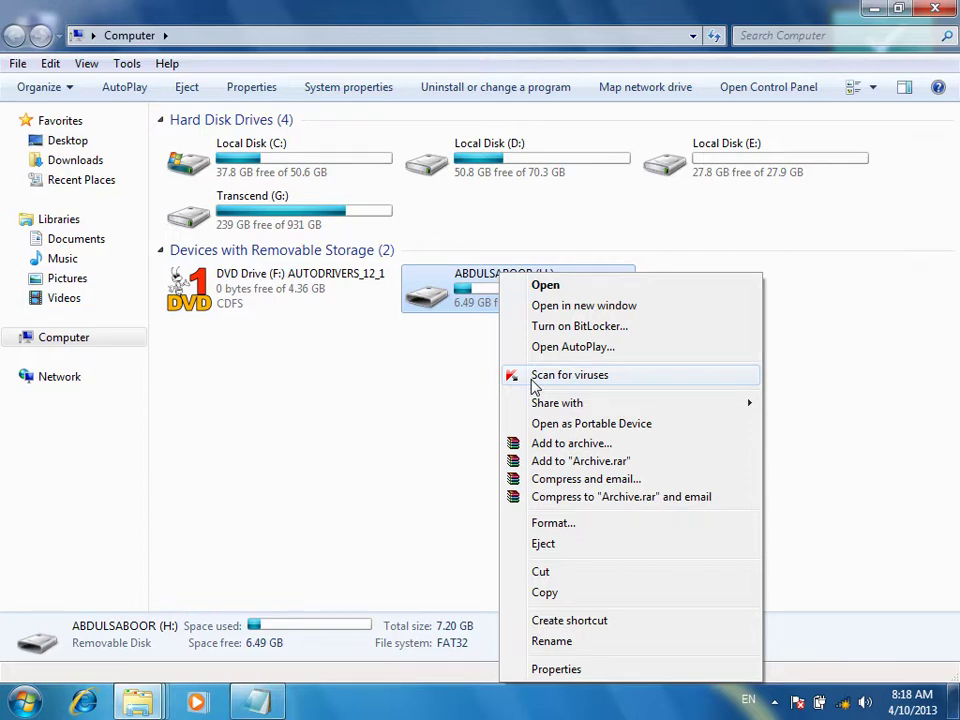
click(881, 298)
click(880, 302)
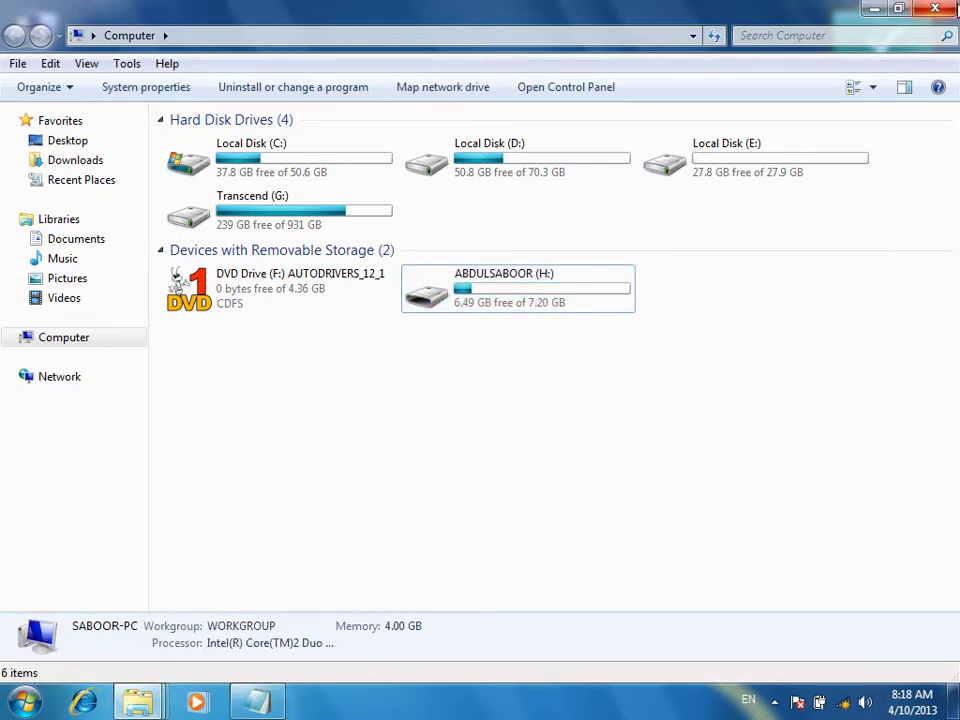
click(948, 9)
right_click(489, 125)
click(521, 178)
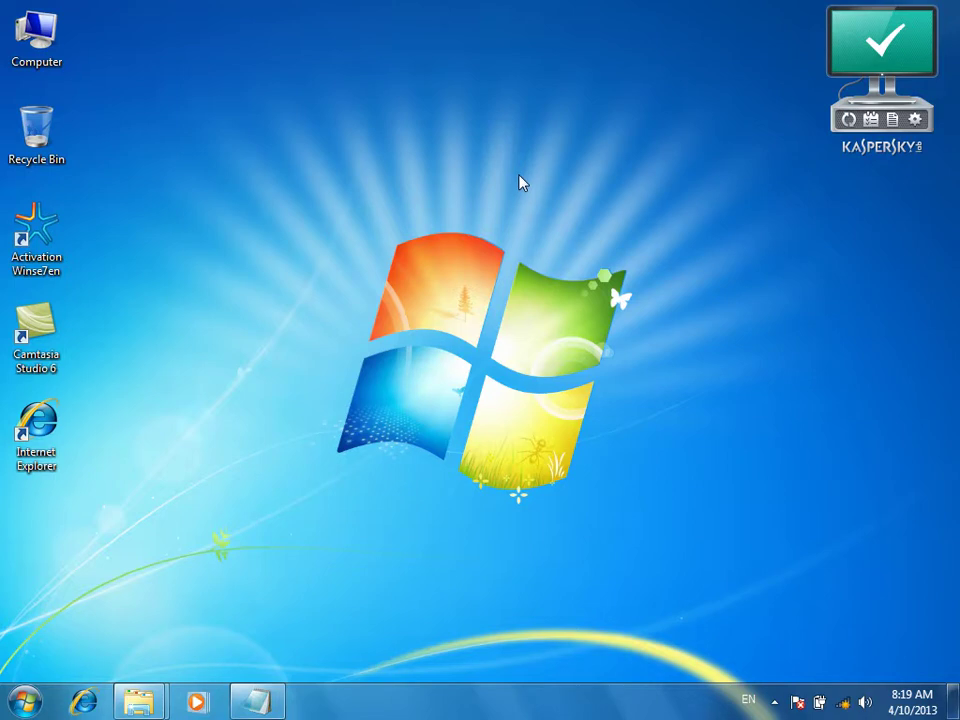
drag(364, 66, 602, 476)
drag(293, 185, 684, 511)
Add the line 'Office 2010 CD/DVD 2013' to the Notepad notes, then minimize Notepad
click(255, 702)
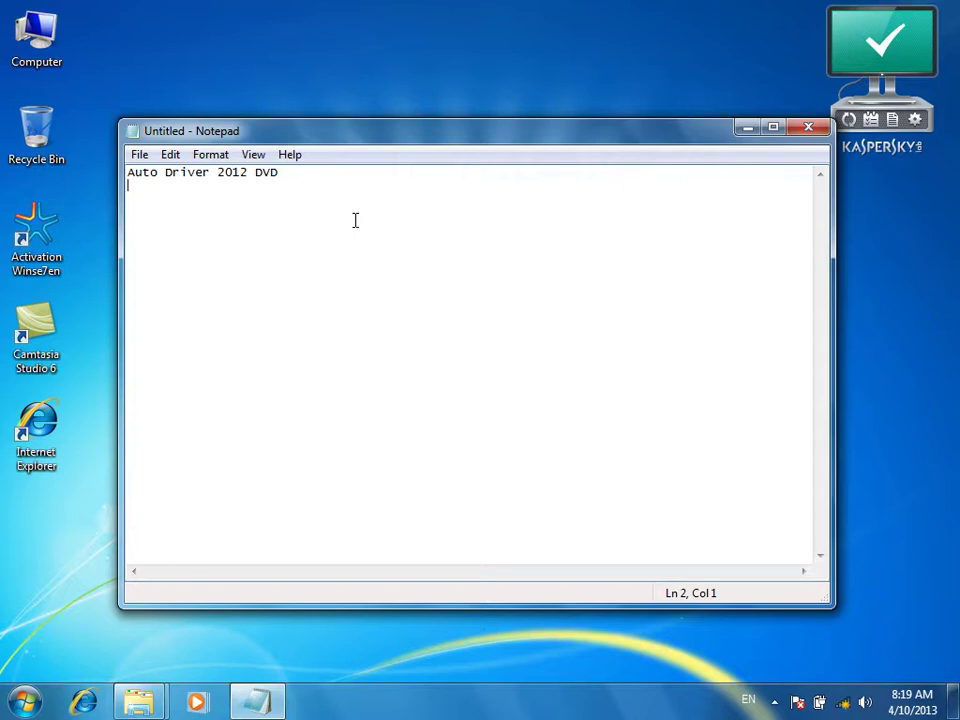
text(Officer)
key(BackSpace)
text(2010 CD/DVD)
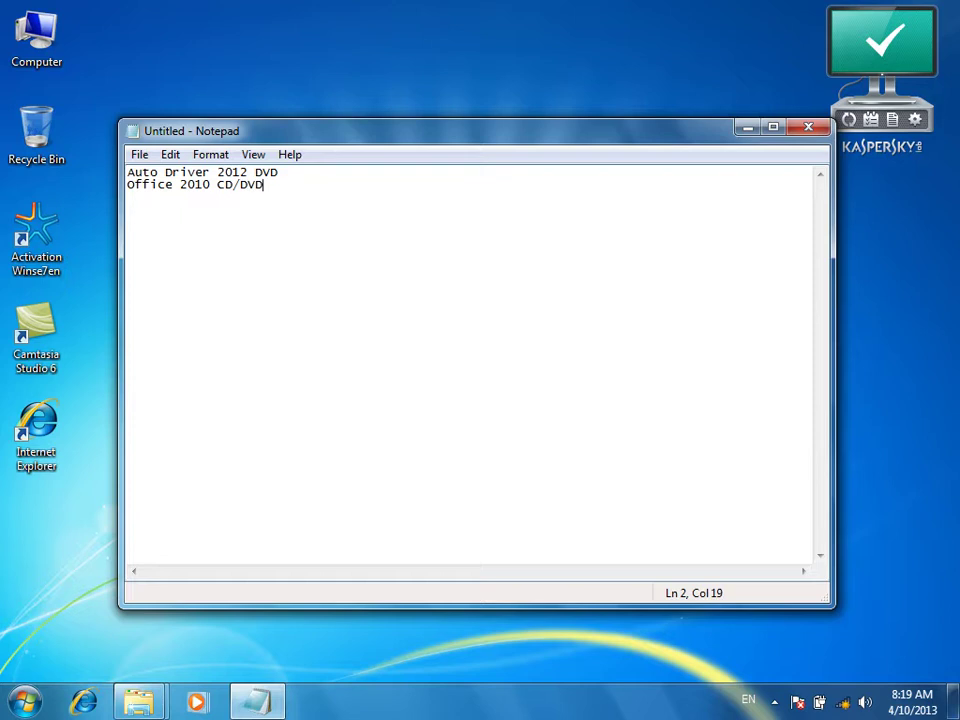
text( 2013)
drag(297, 184, 129, 188)
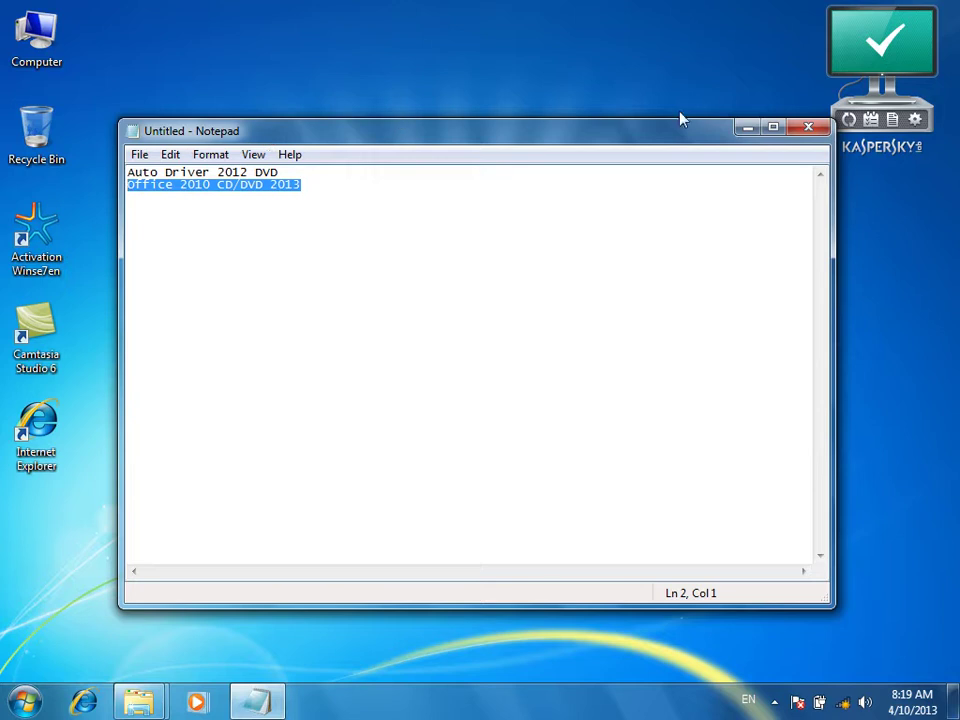
click(747, 127)
Browse the DVD Drive (F:) and select its 17 items, then refresh the desktop
double_click(36, 36)
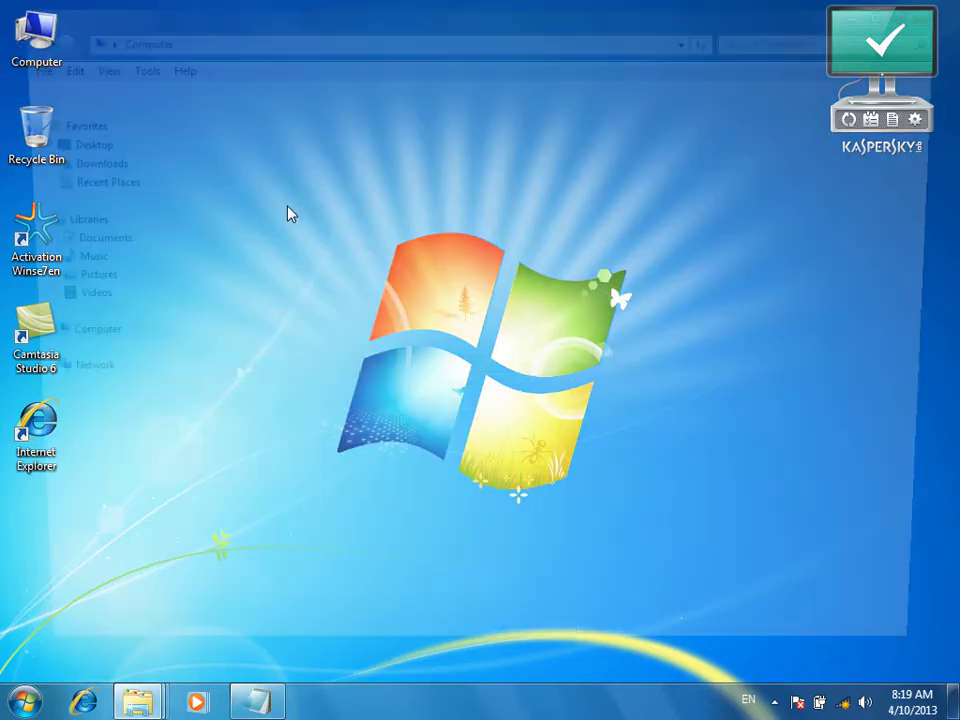
click(299, 290)
right_click(283, 290)
click(307, 341)
drag(321, 506, 193, 150)
right_click(195, 145)
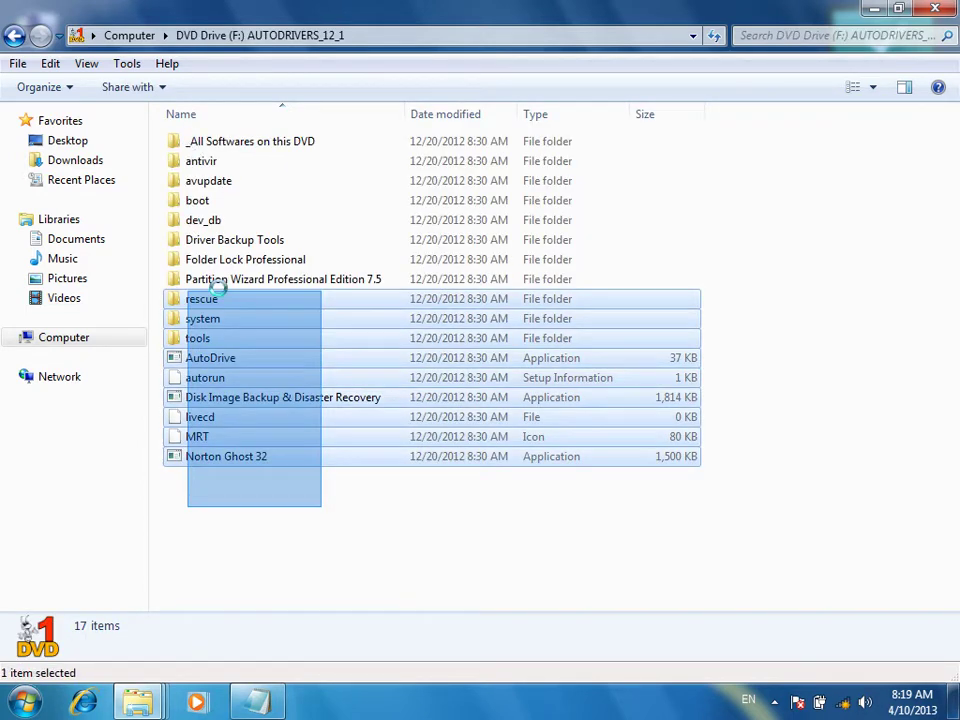
drag(375, 568, 225, 170)
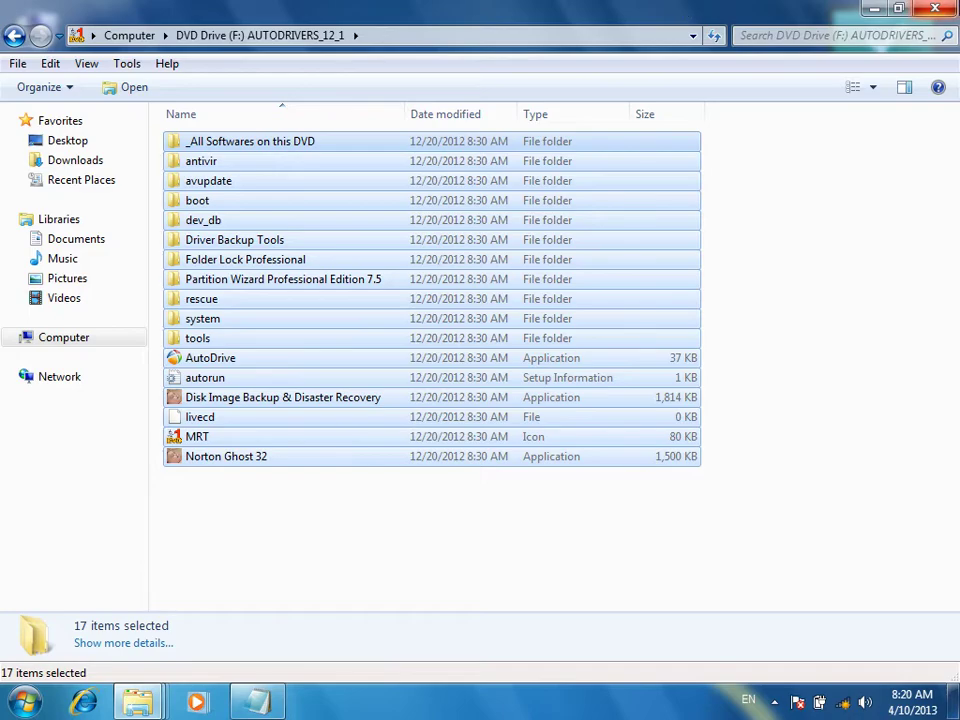
click(873, 8)
right_click(403, 90)
click(439, 146)
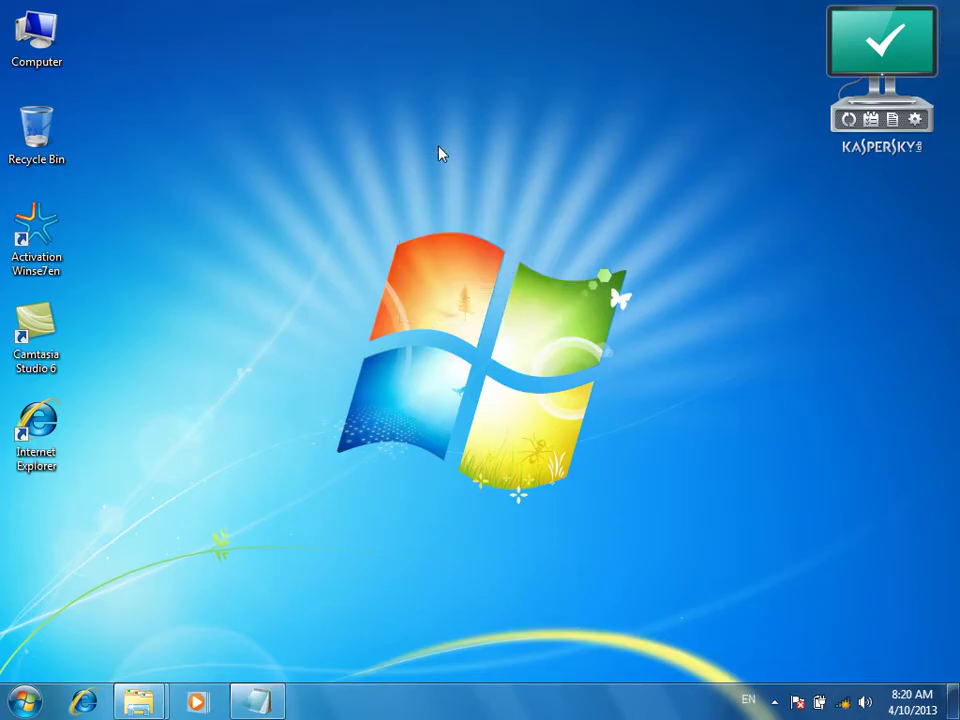
Go to Transcend (G:) > Data > Software > Office setup2010 and select Office_2010_Professional_x86
double_click(36, 35)
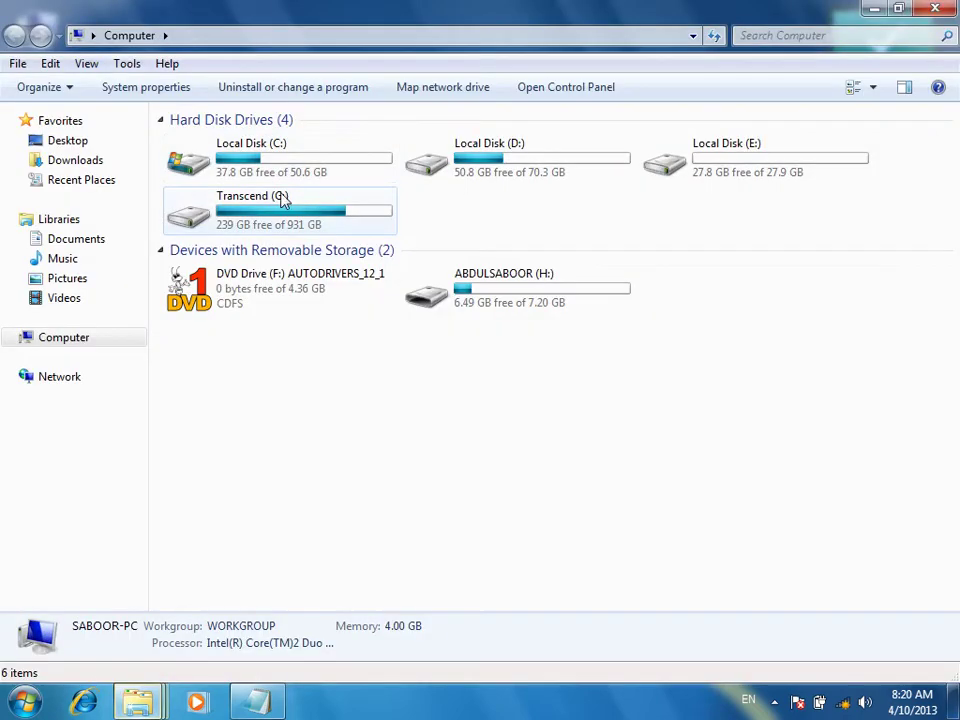
double_click(282, 200)
click(205, 144)
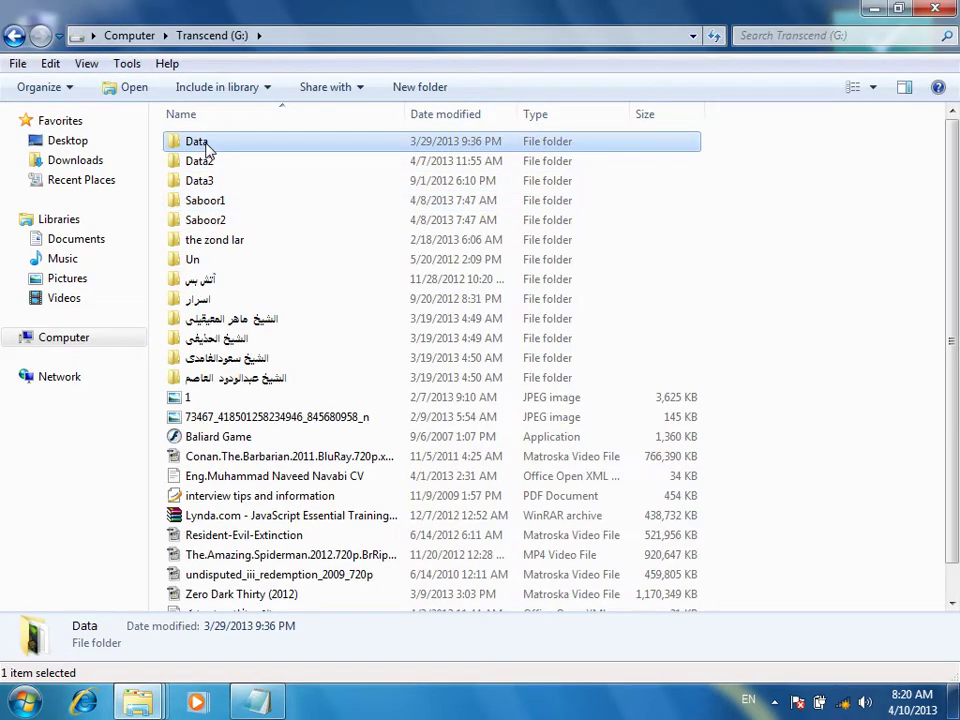
double_click(205, 146)
double_click(222, 322)
scroll(372, 412, down, 6)
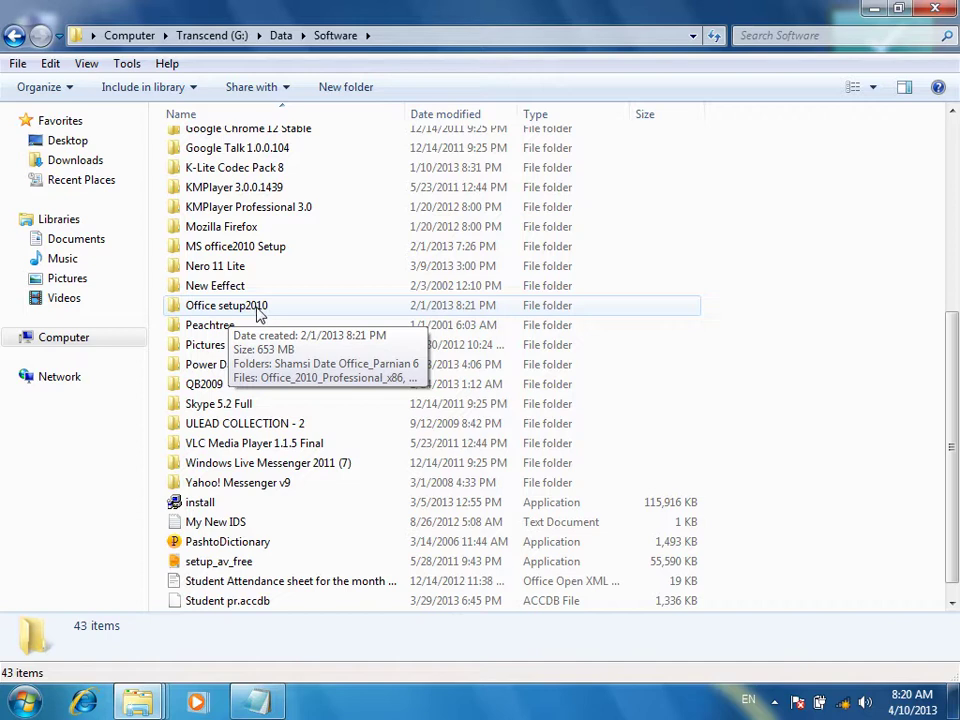
double_click(260, 310)
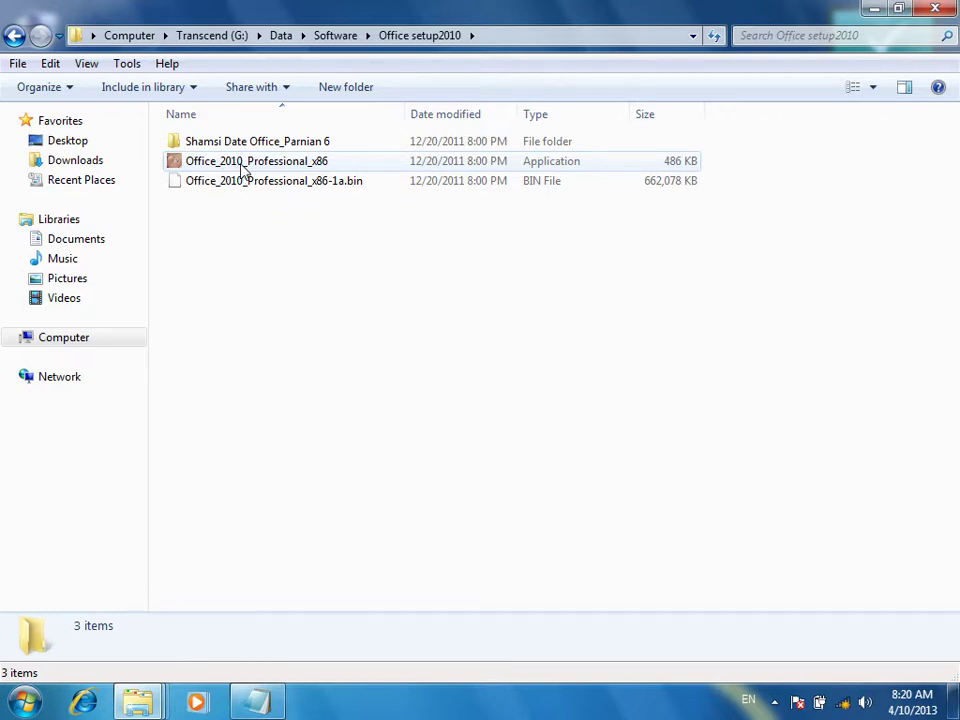
click(310, 166)
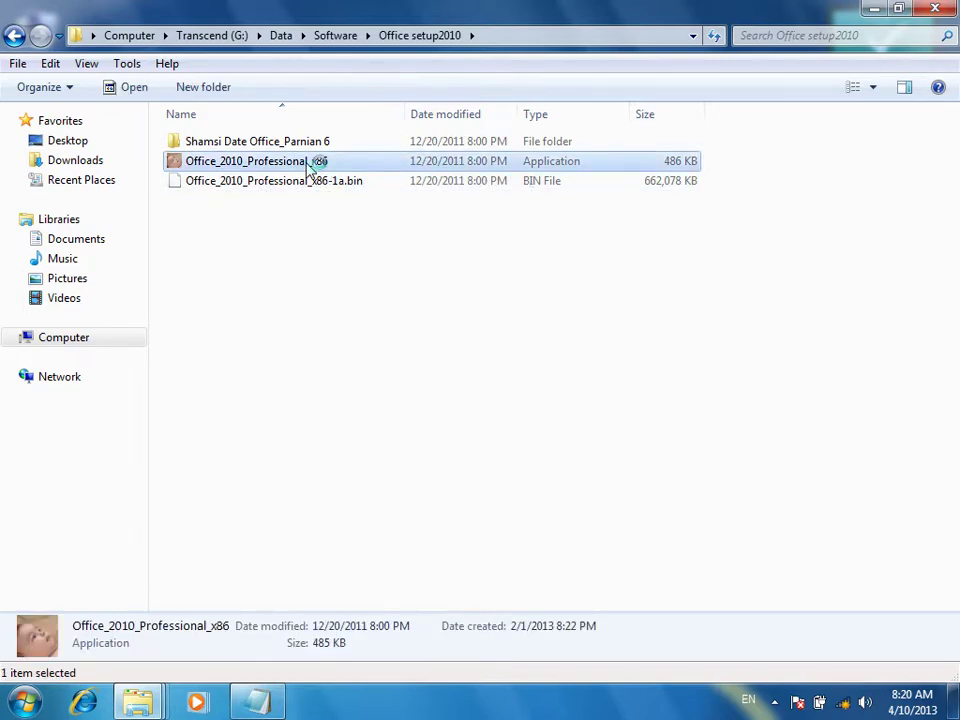
Run Office_2010_Professional_x86 and extract it to the default C:\_Archive (MRT) destination
double_click(312, 163)
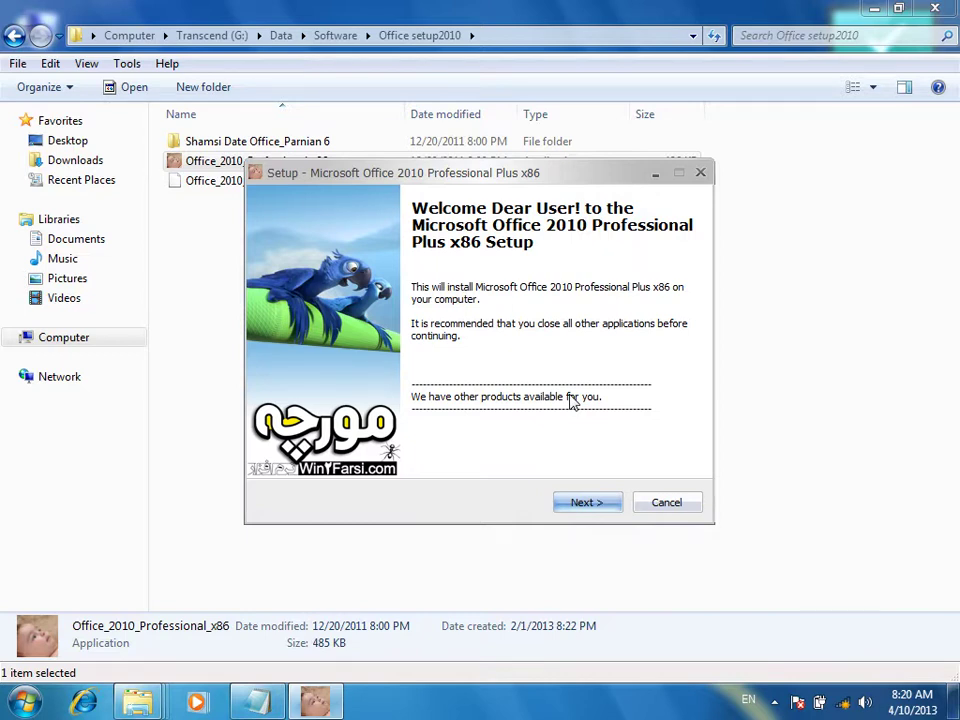
click(935, 8)
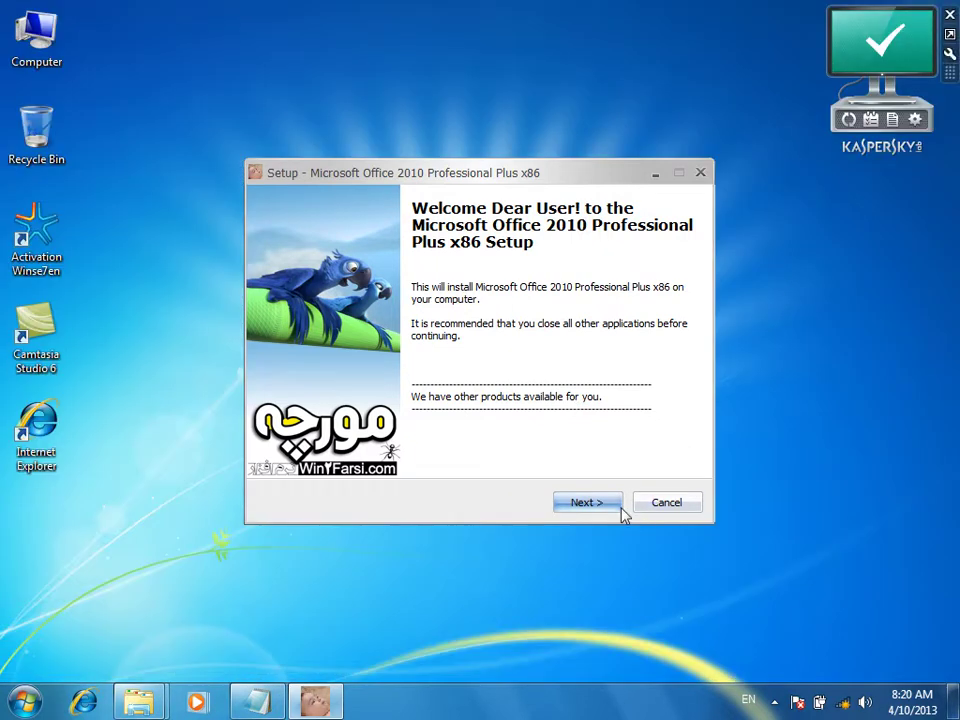
click(602, 510)
drag(574, 330, 288, 319)
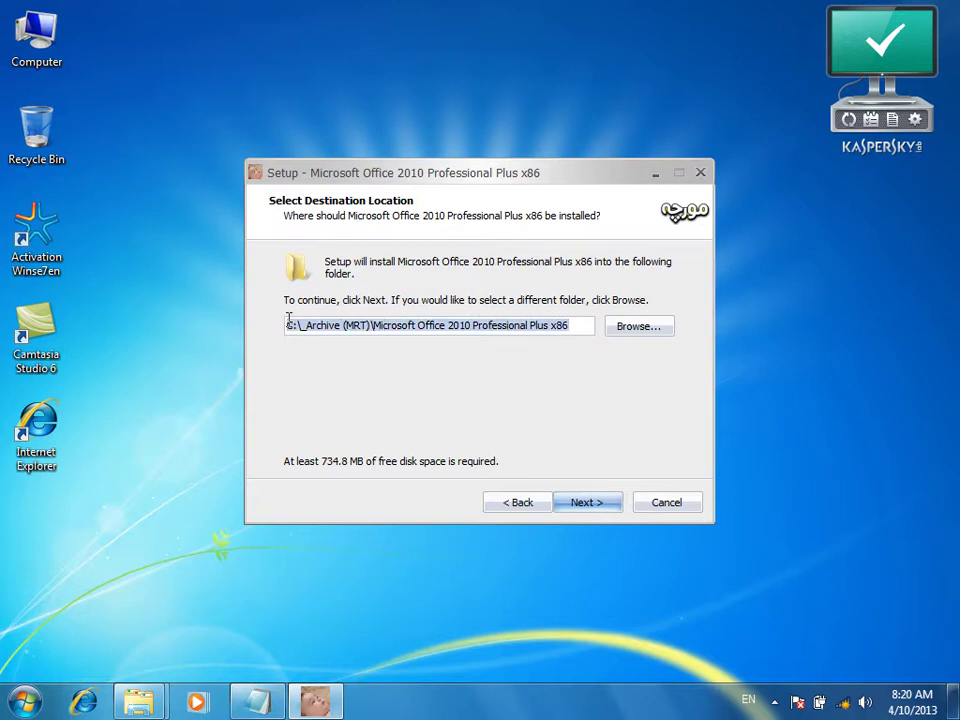
double_click(35, 18)
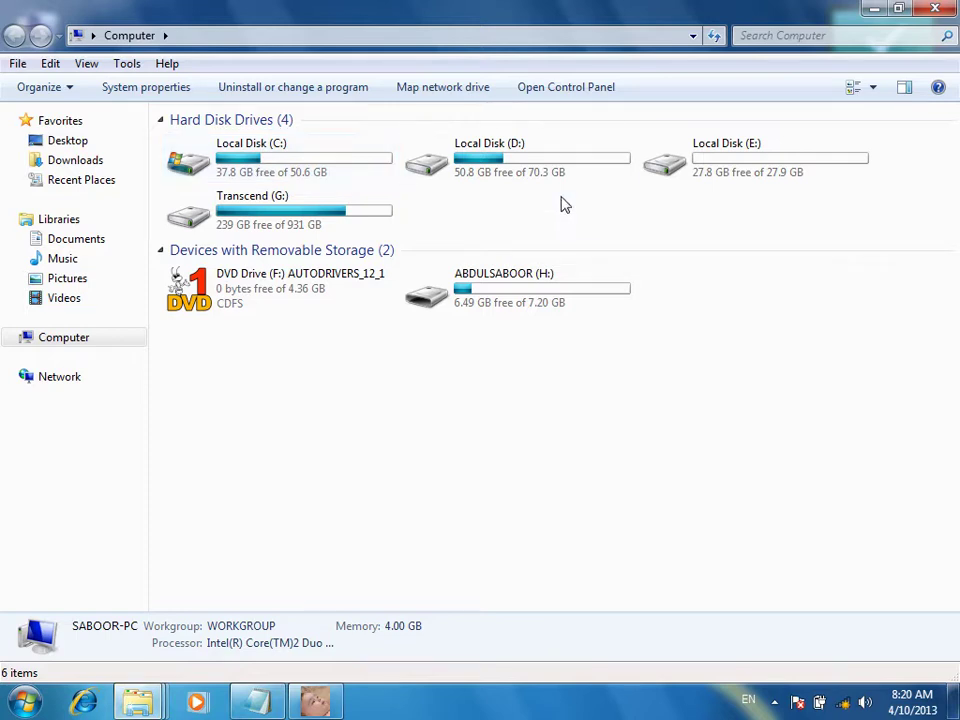
click(935, 8)
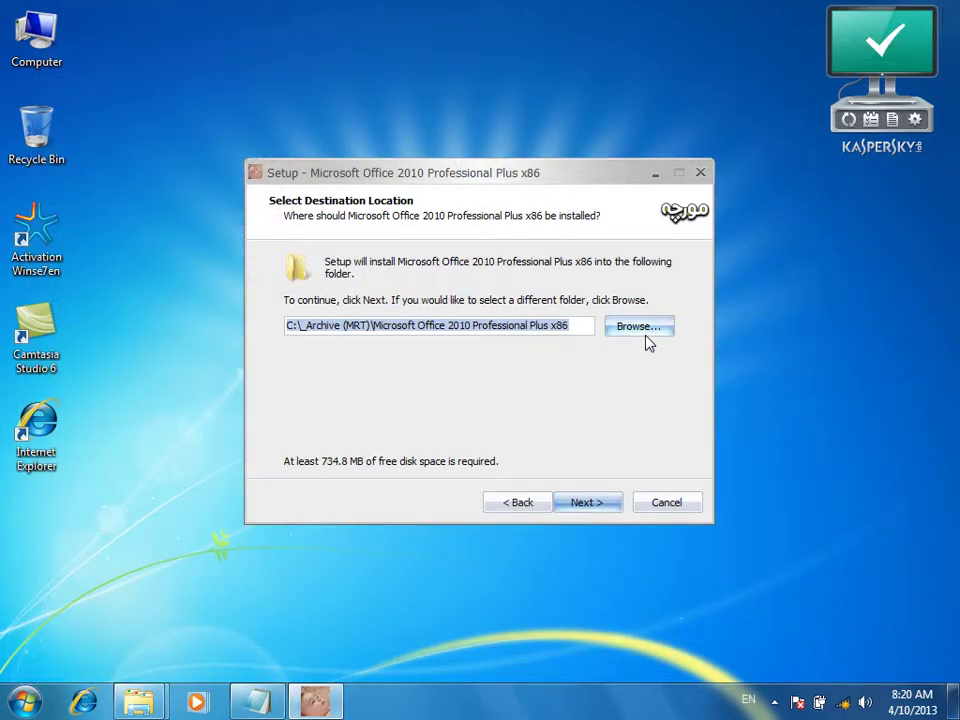
click(584, 506)
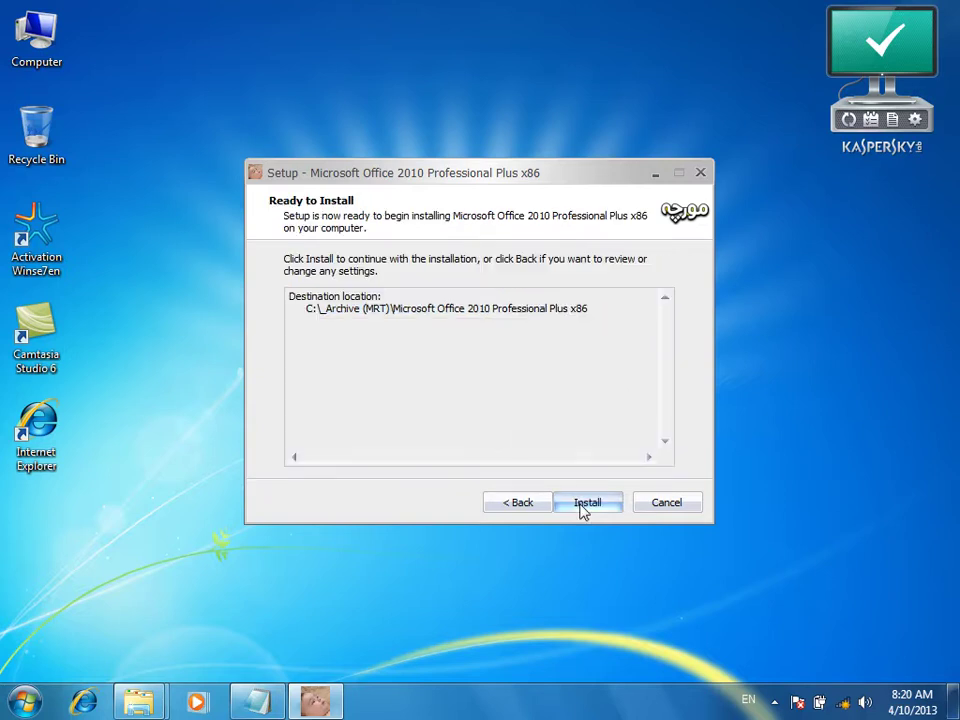
click(584, 506)
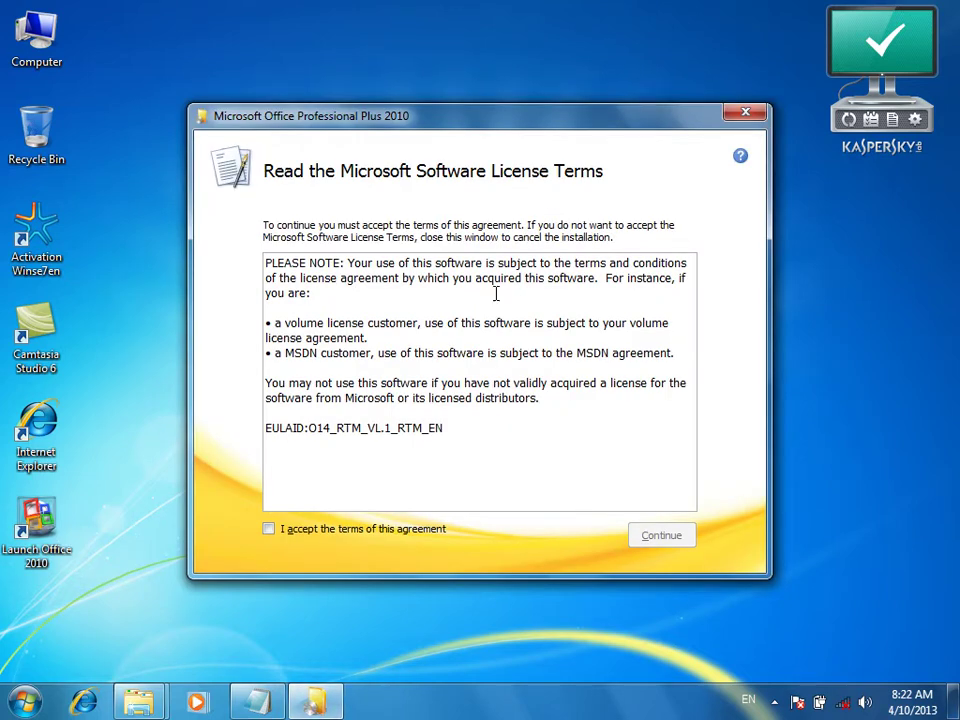
Accept the Office 2010 license terms and continue to the installation choice
drag(446, 116, 452, 107)
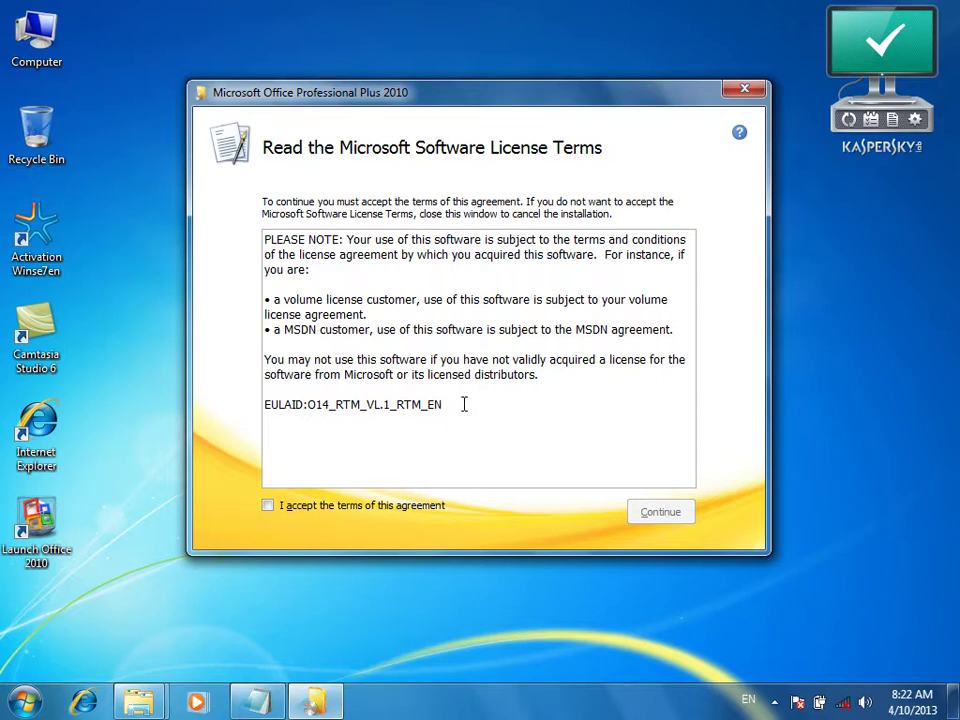
drag(443, 405, 270, 232)
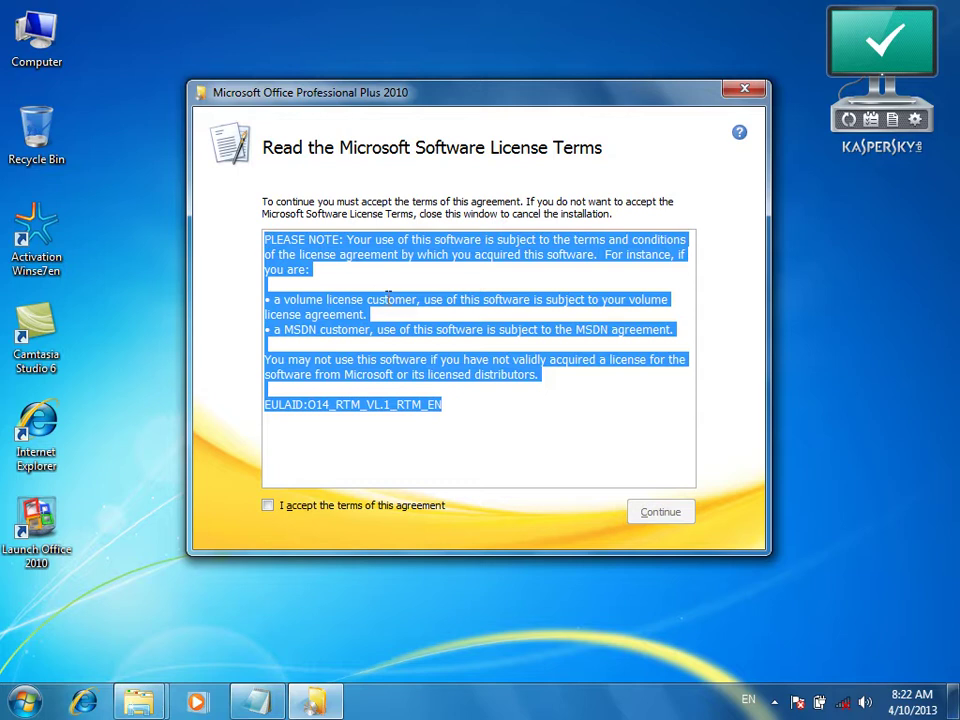
click(383, 290)
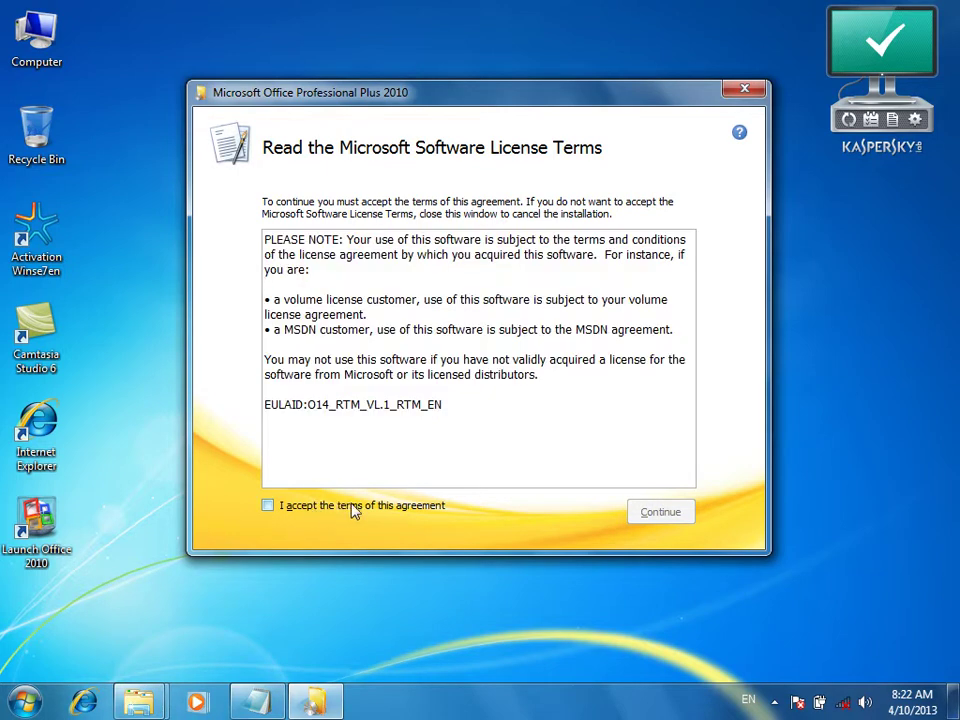
click(401, 517)
drag(454, 422, 291, 222)
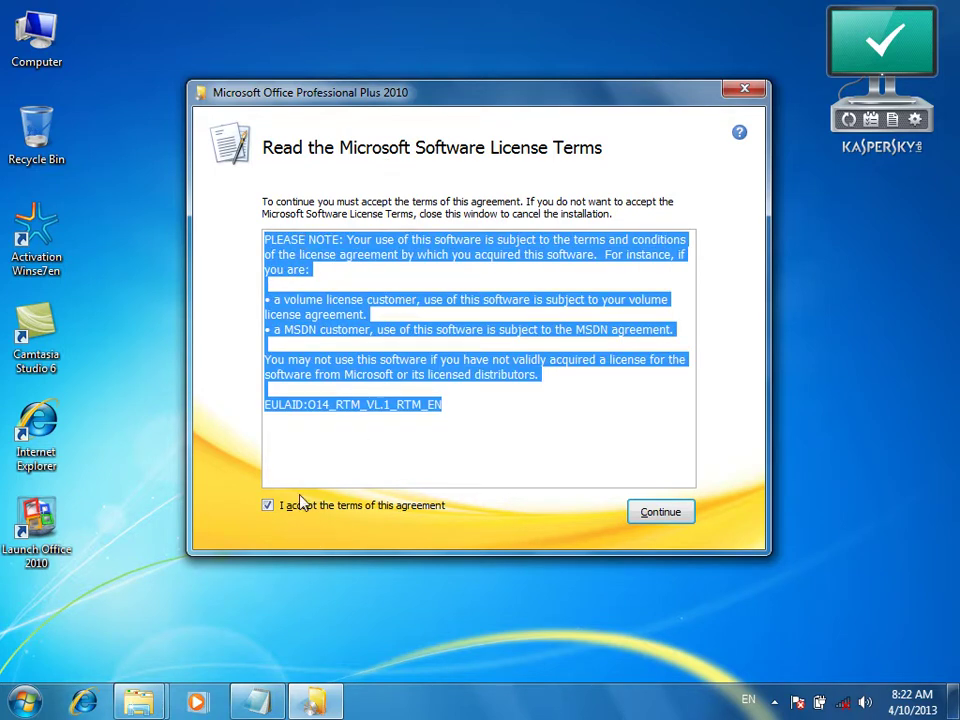
click(659, 522)
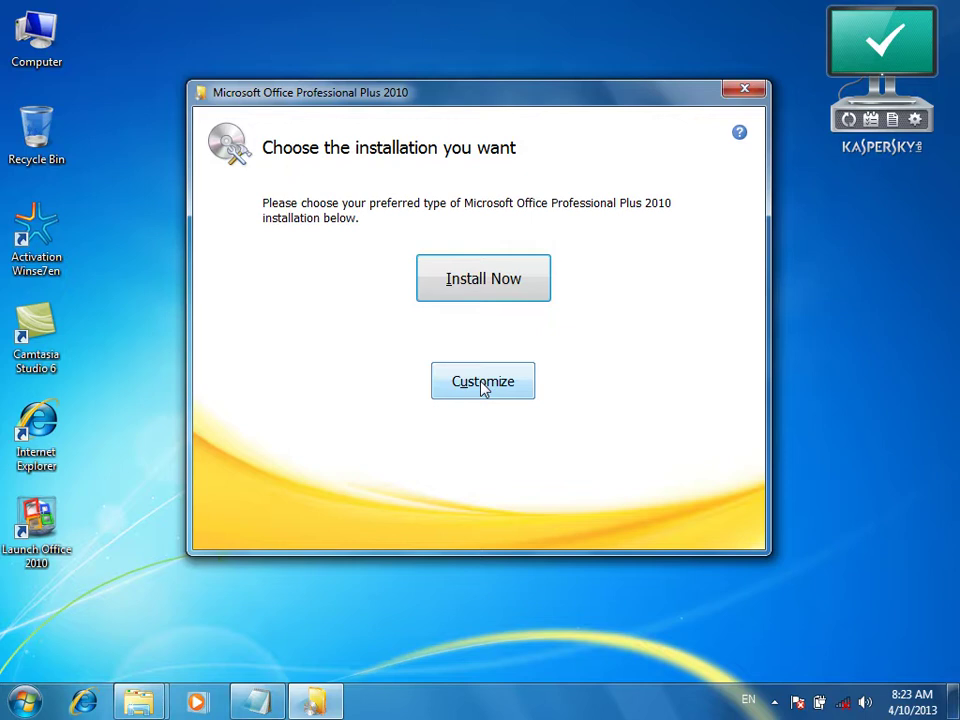
Choose a customized Office installation and review the default file location
click(483, 388)
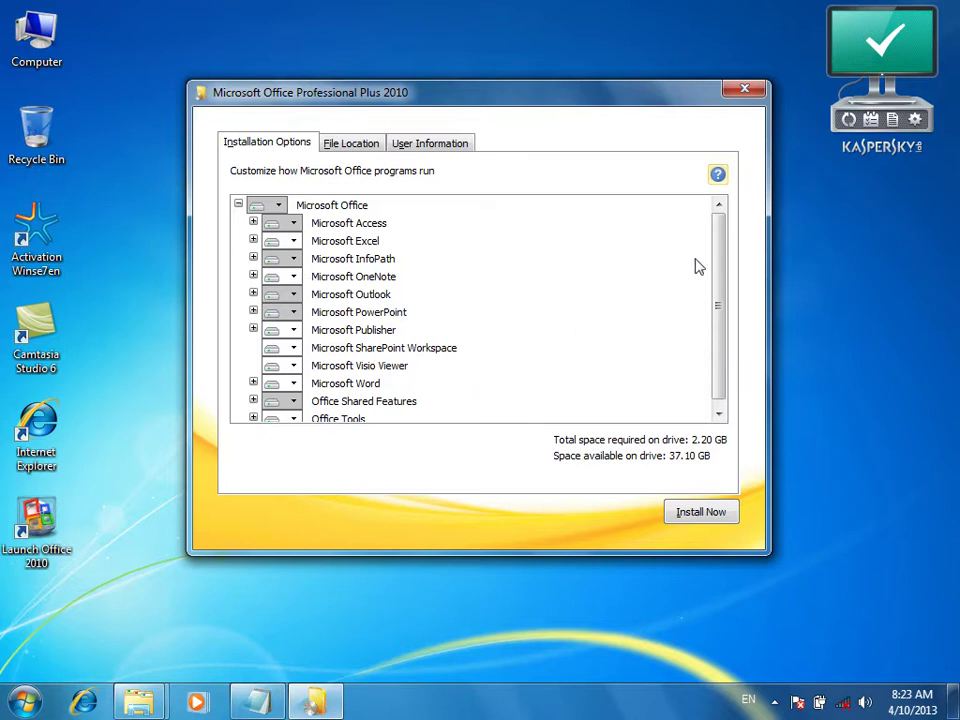
drag(716, 262, 717, 268)
click(346, 146)
drag(439, 257, 279, 266)
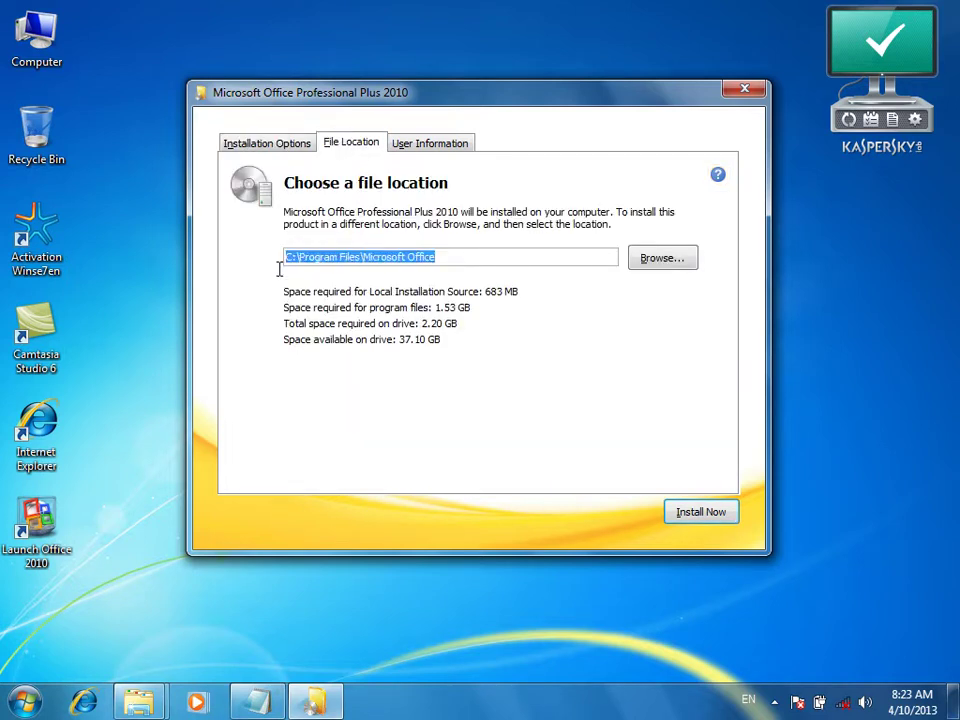
Replace the full name with the user's name and enter the organization on User Information
click(412, 146)
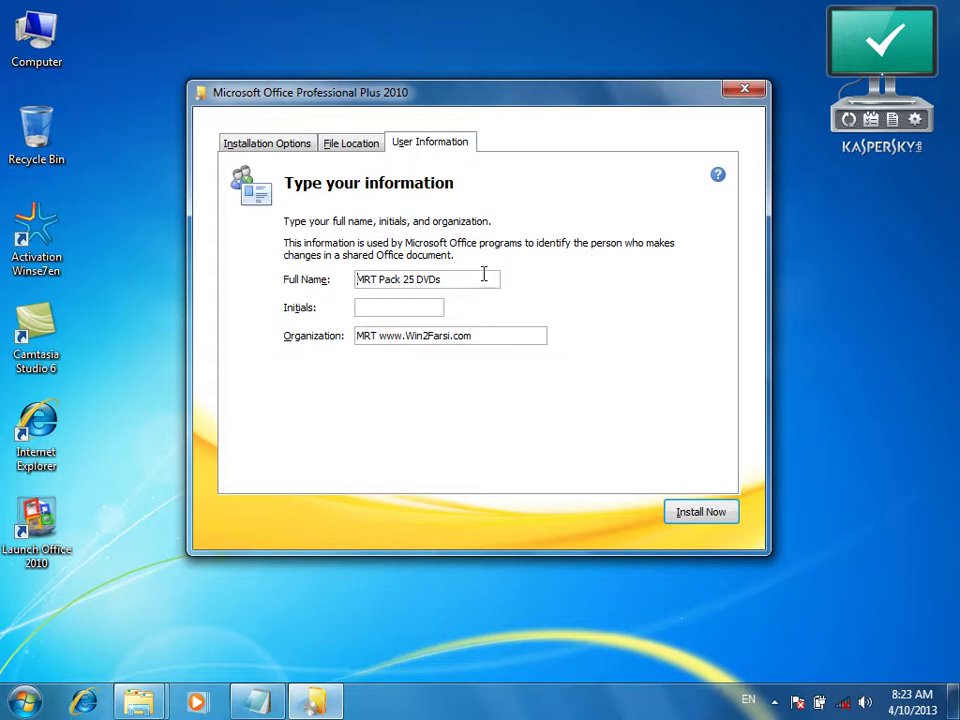
drag(483, 275, 339, 296)
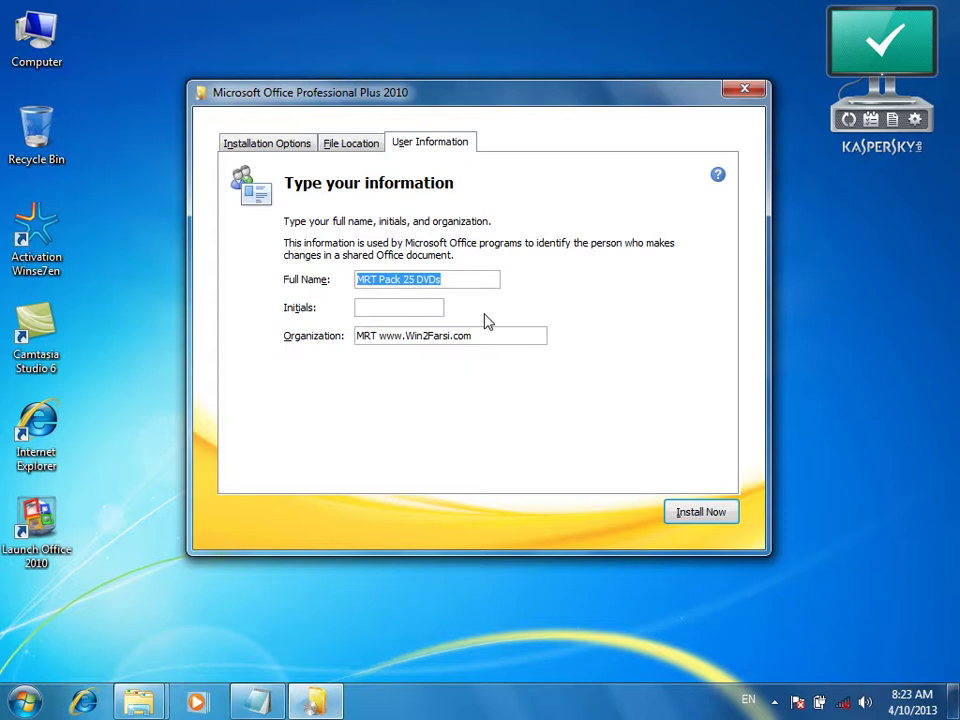
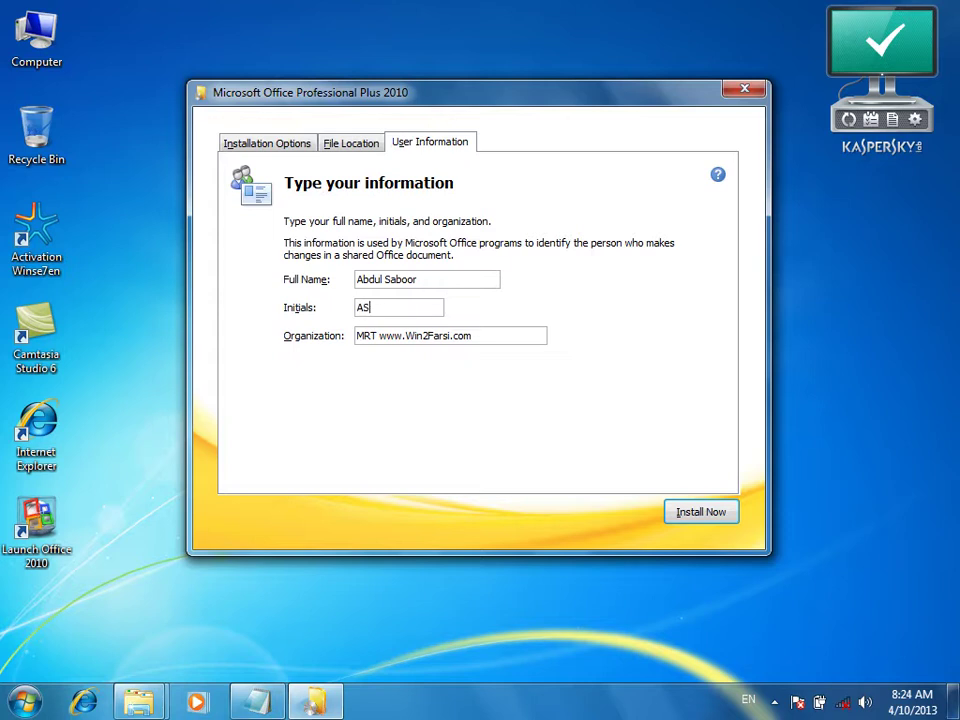
key(Tab)
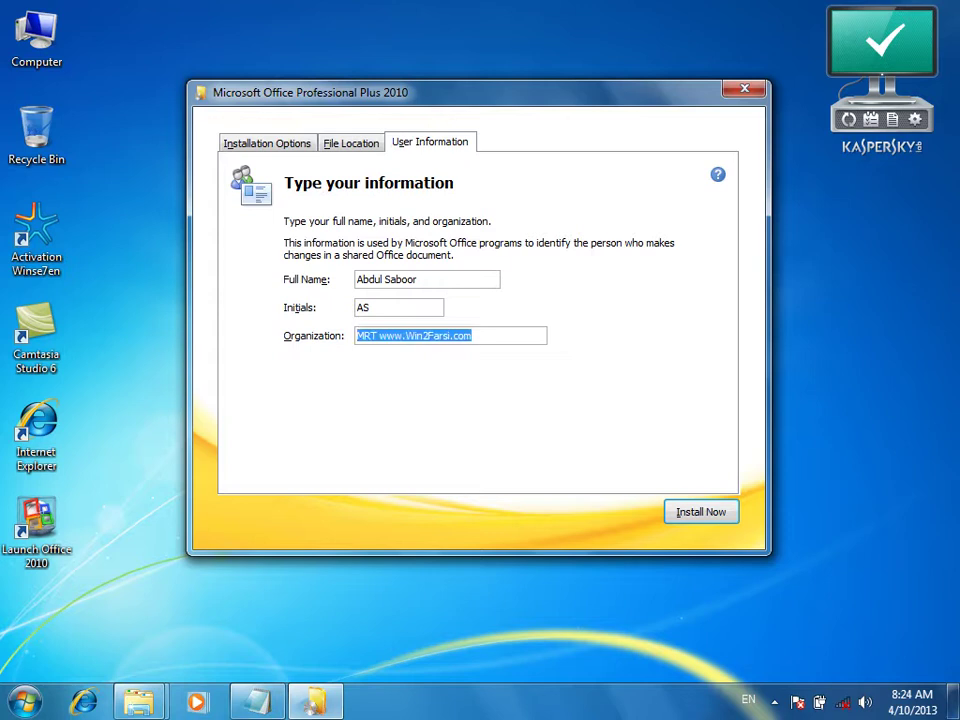
text(Kab)
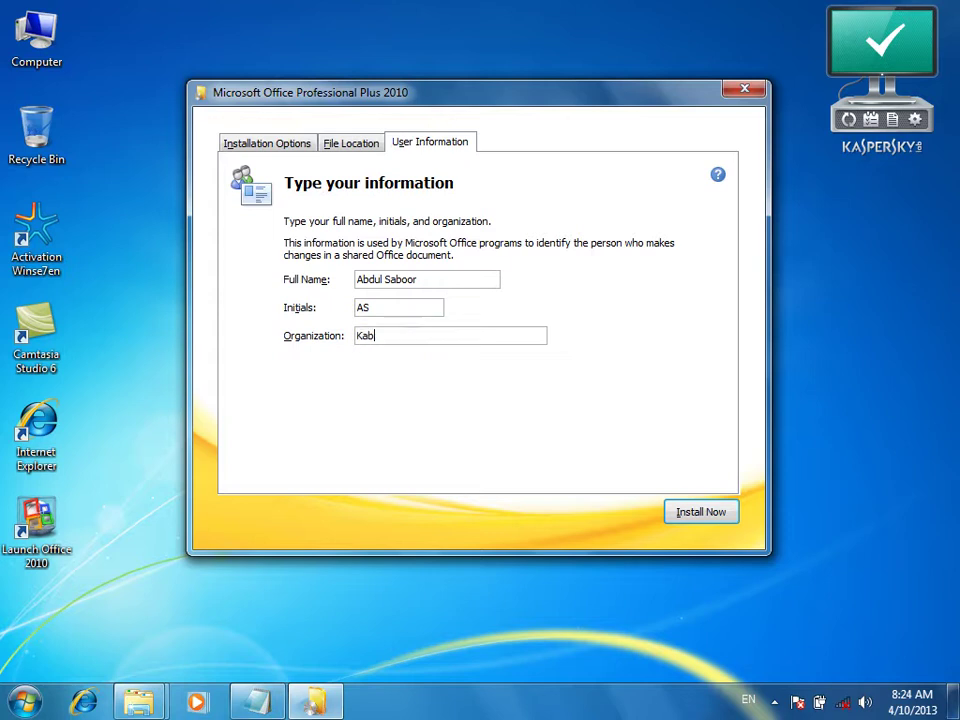
text(ul Insgtitu)
key(BackSpace)
key(BackSpace)
key(BackSpace)
key(BackSpace)
key(BackSpace)
text(titu)
click(262, 146)
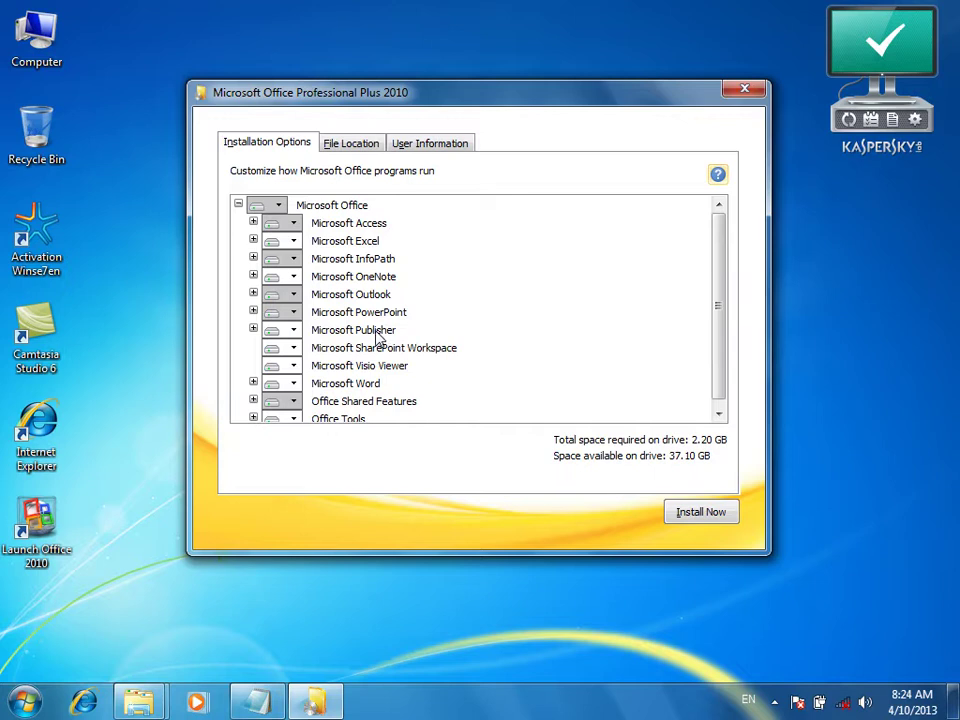
Set InfoPath, OneNote and Publisher to Not Available
click(296, 263)
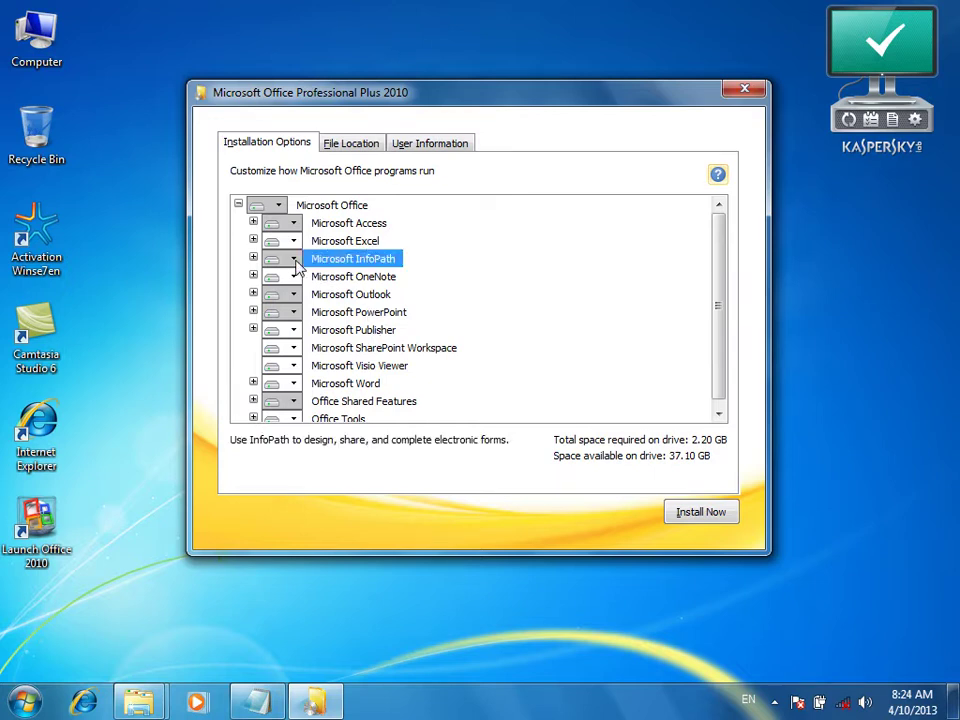
click(295, 261)
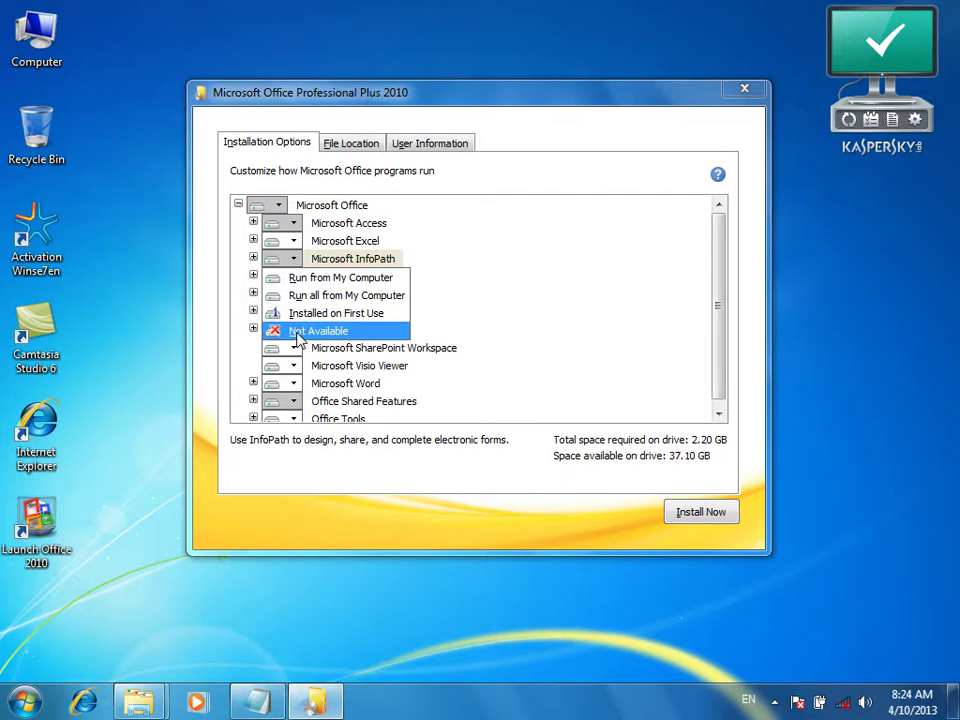
click(298, 333)
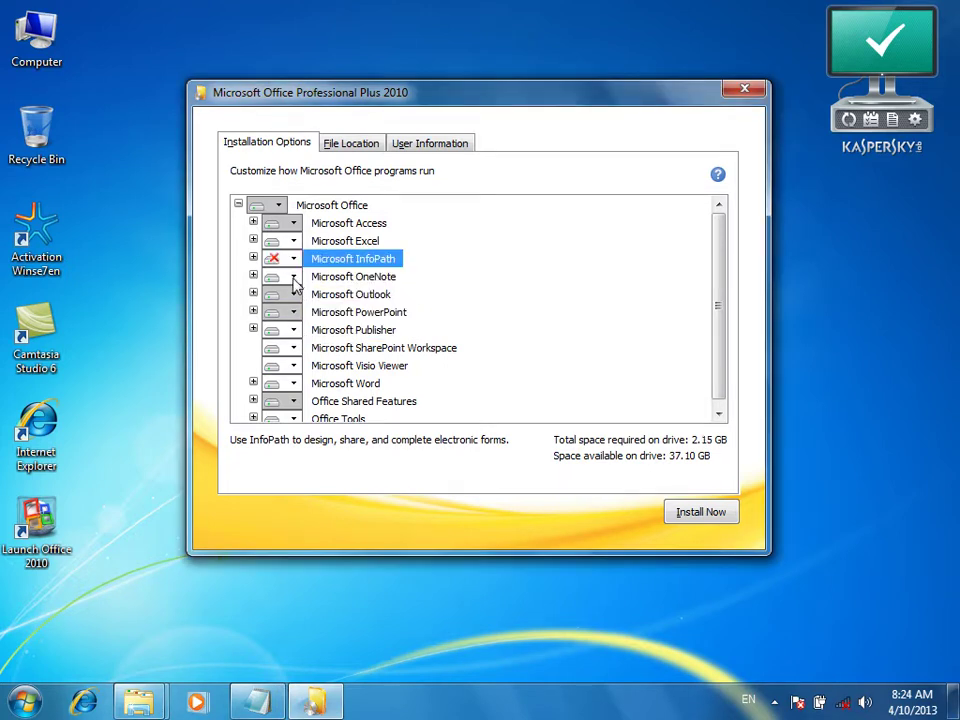
click(294, 279)
click(300, 350)
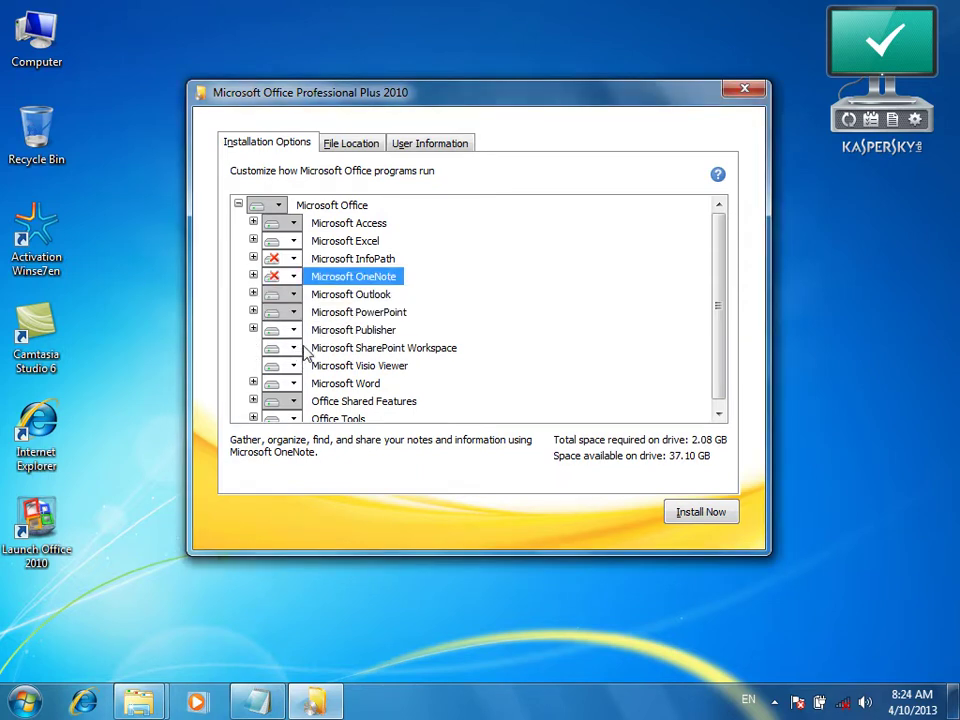
click(294, 330)
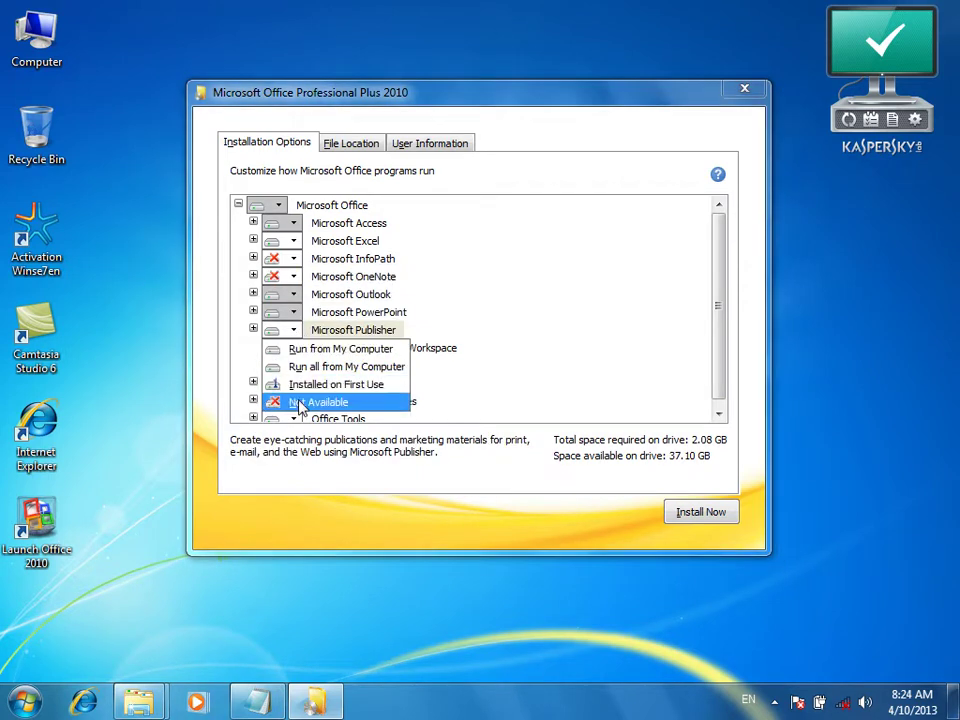
click(299, 404)
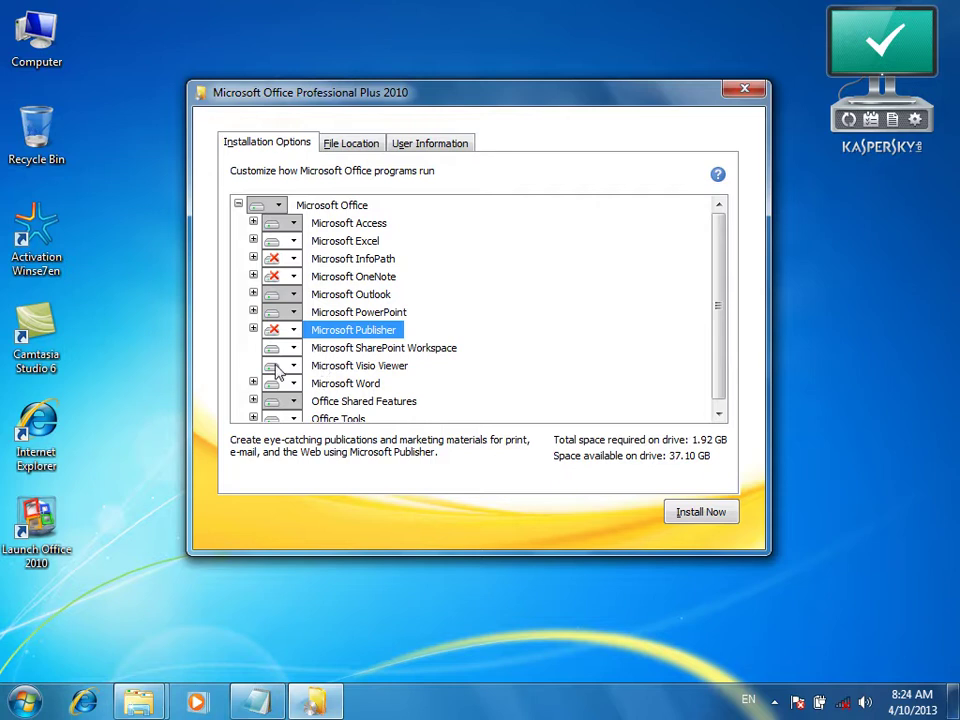
Exclude SharePoint Workspace, Office Shared Features, Office Tools and Visio Viewer, then start installing
click(294, 349)
click(302, 403)
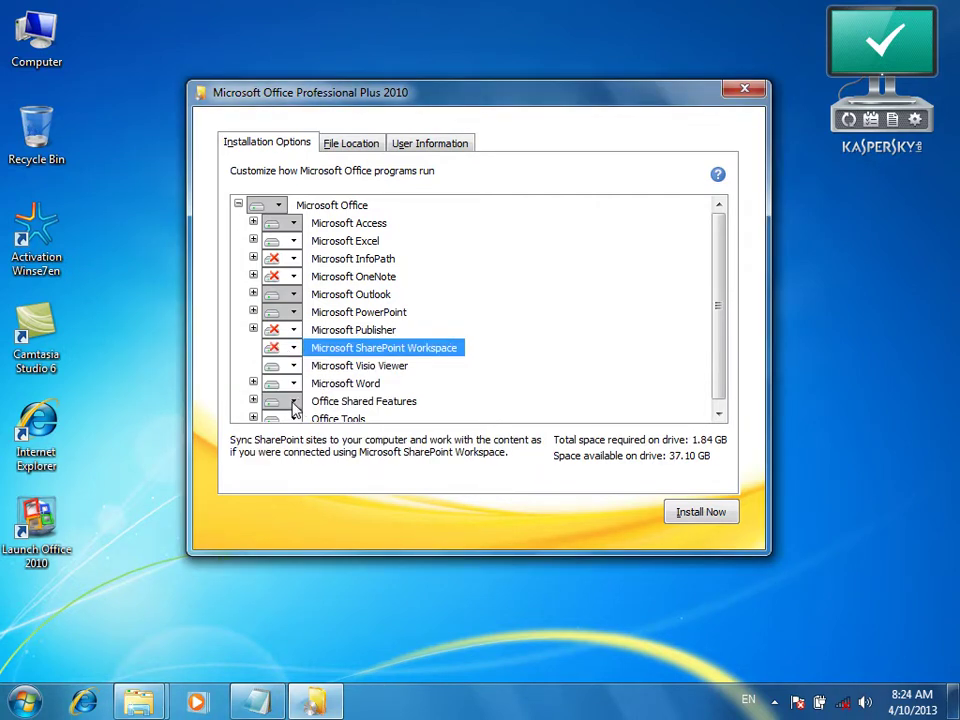
click(294, 402)
click(300, 473)
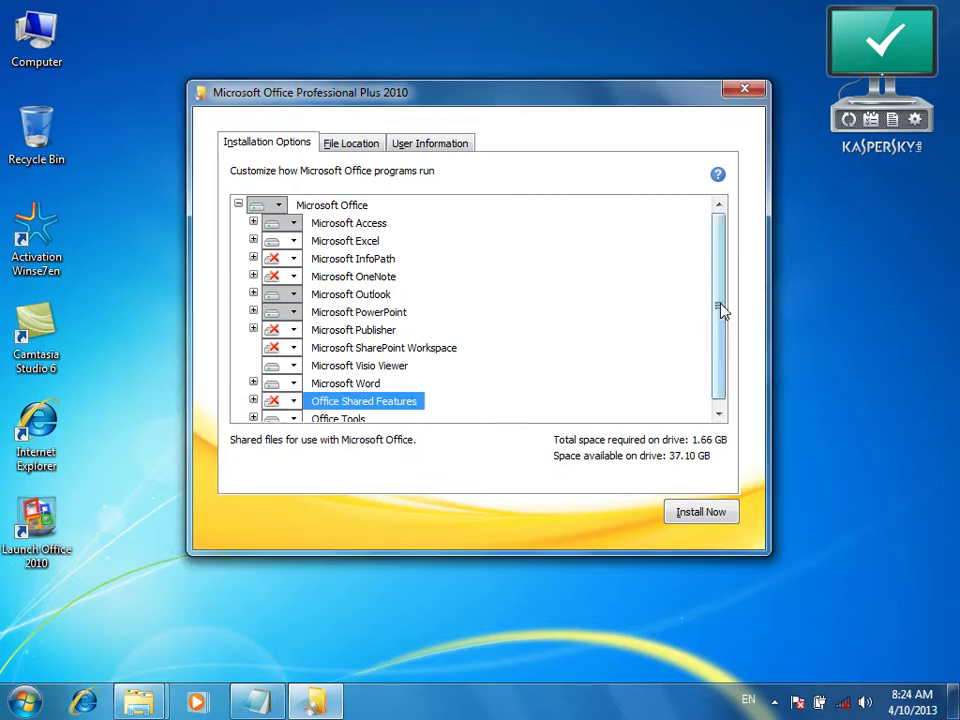
scroll(720, 340, down, 1)
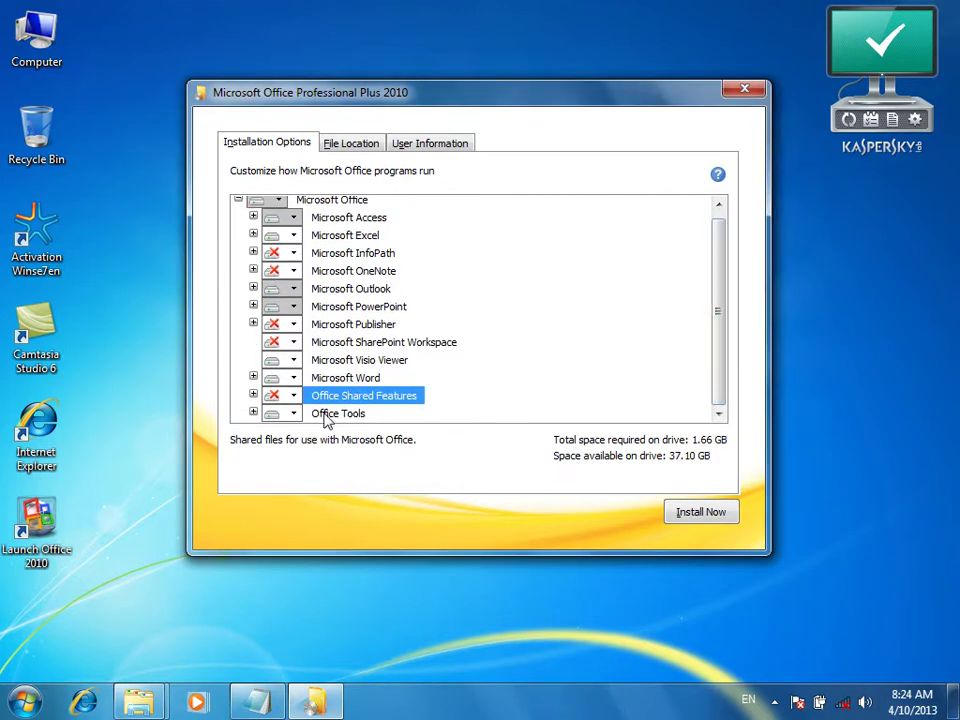
click(294, 413)
click(322, 486)
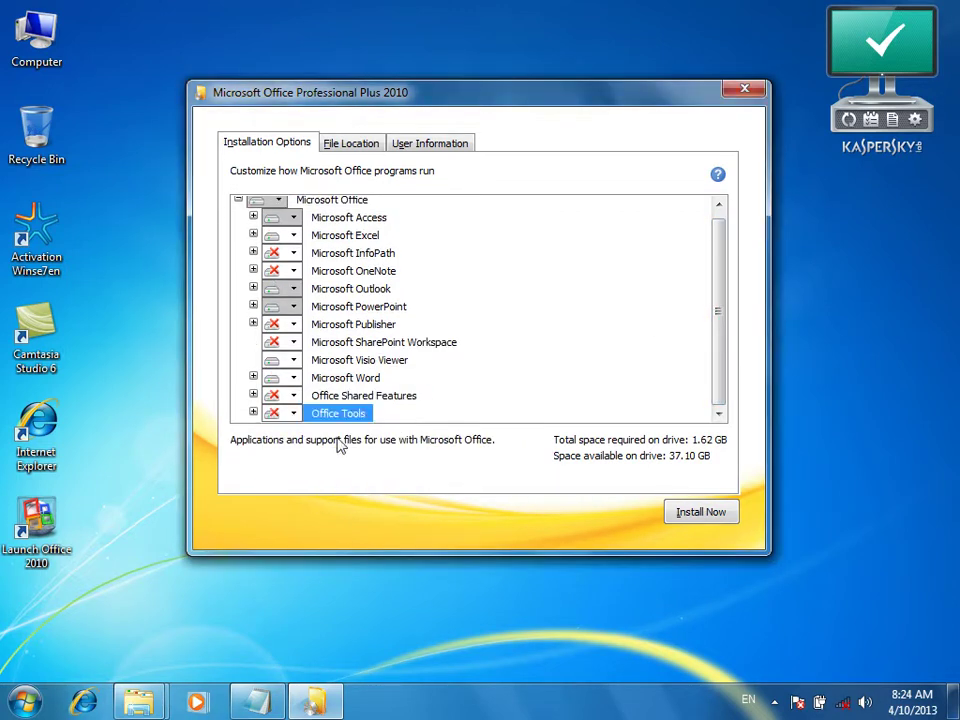
click(294, 360)
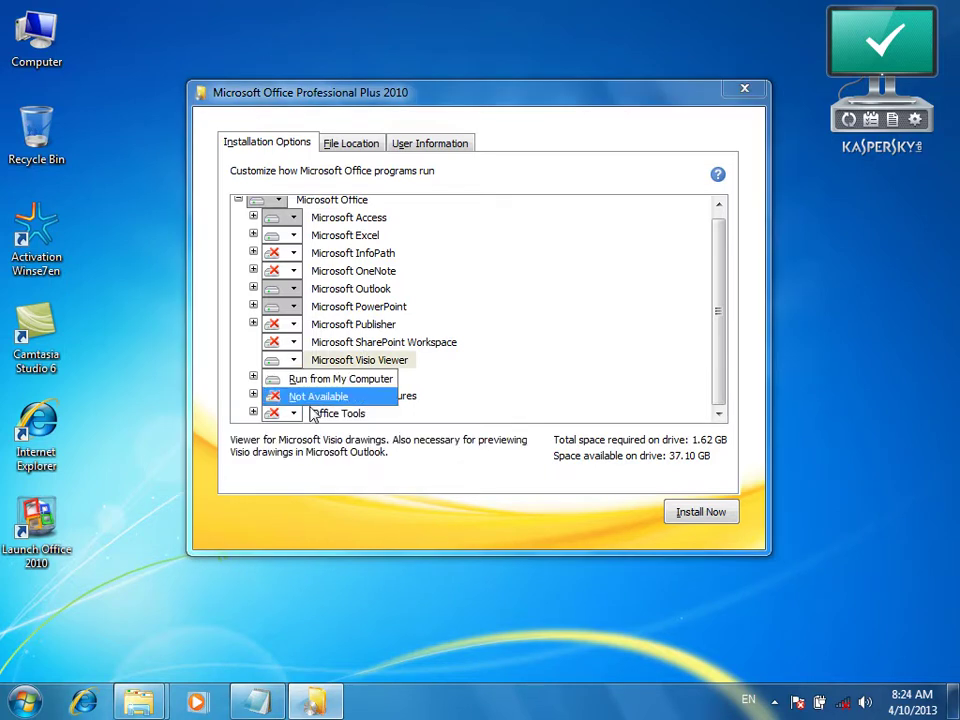
click(316, 397)
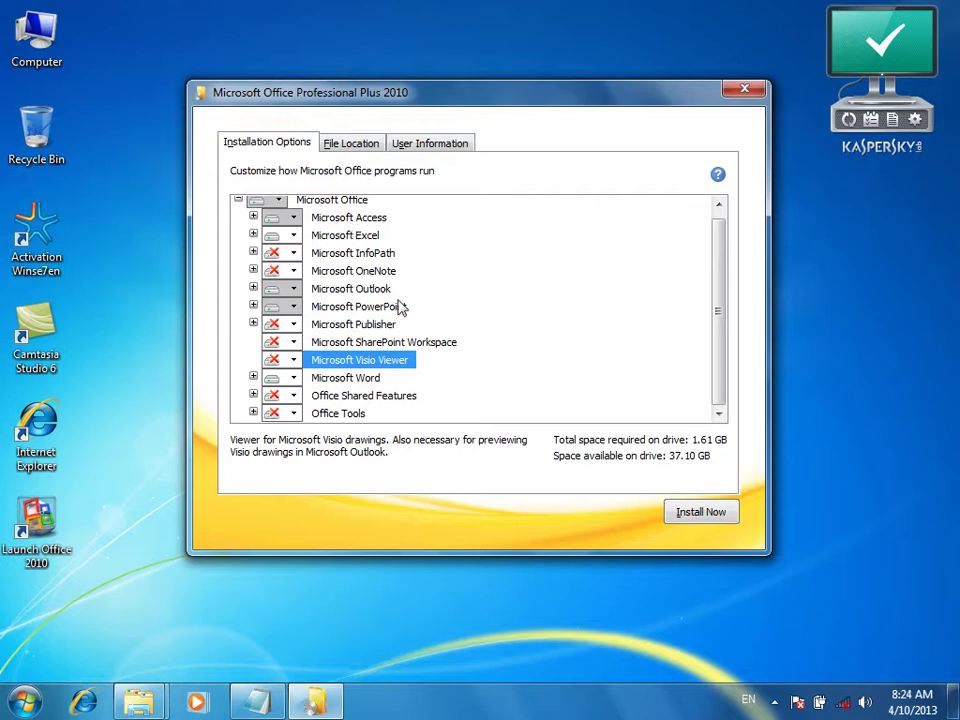
click(698, 521)
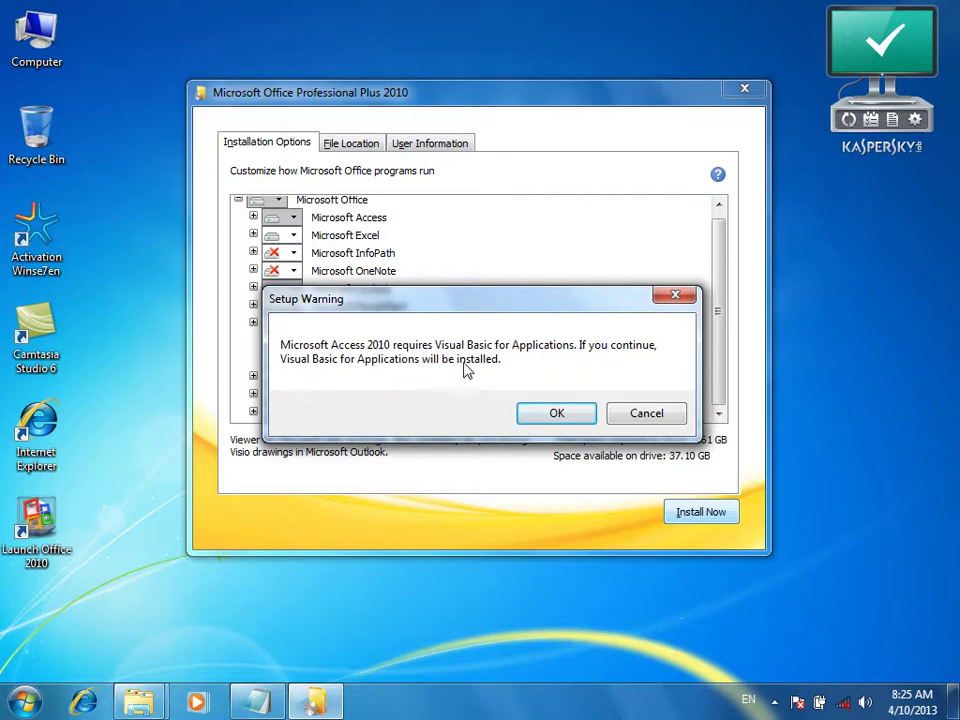
Move the Setup Warning aside and accept installing Visual Basic for Applications with Access, Excel, Outlook, PowerPoint and Word
drag(561, 303, 698, 72)
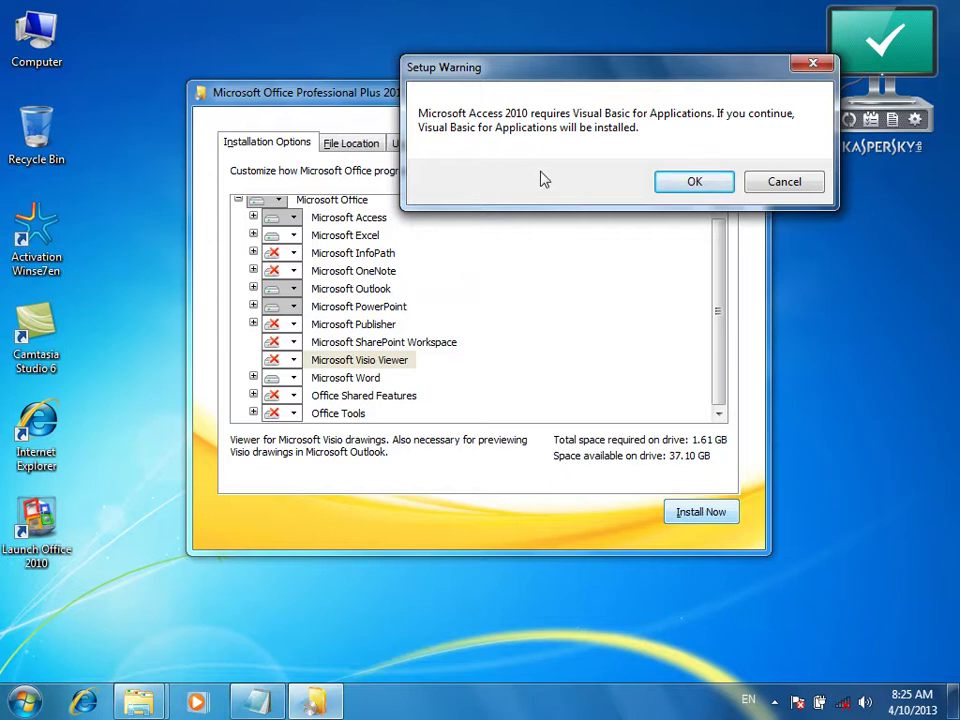
click(692, 186)
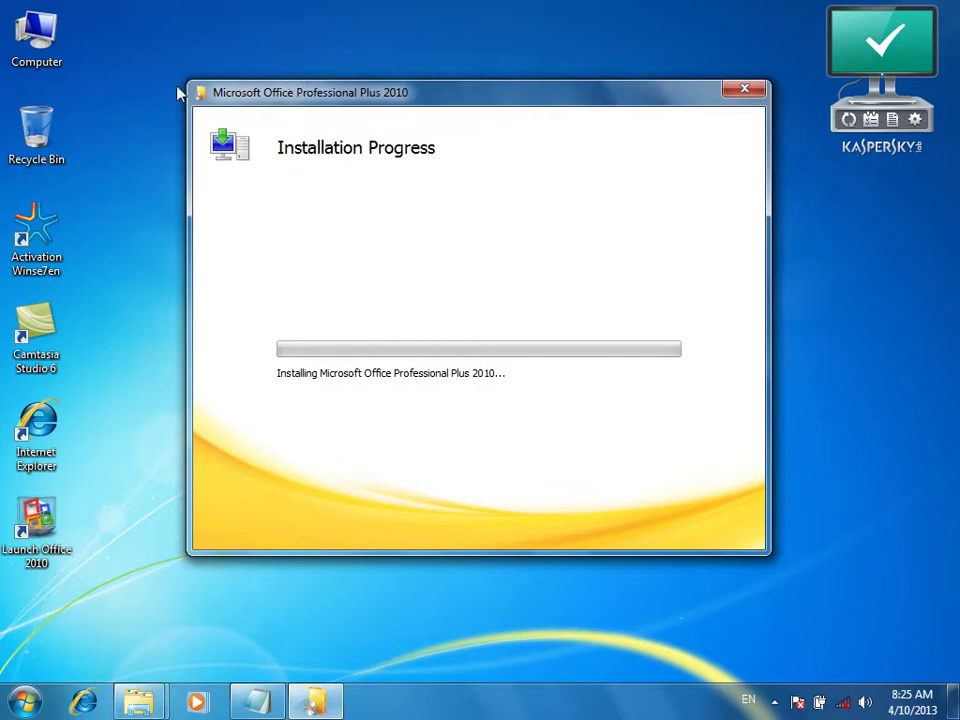
Wait for Office Professional Plus 2010 to finish installing, then close the completion window
double_click(50, 40)
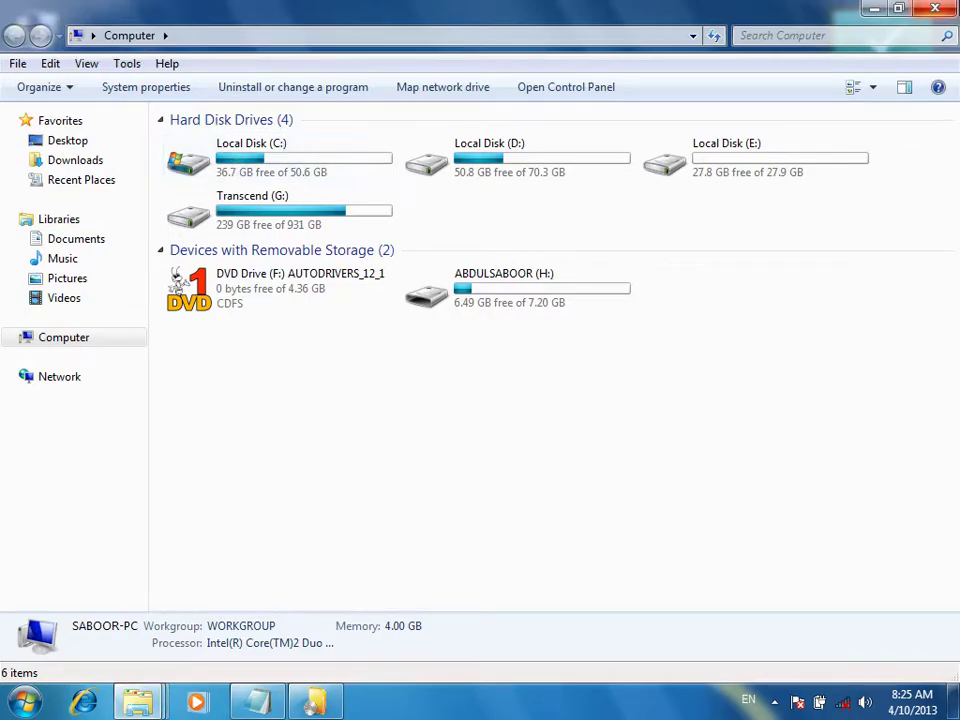
click(935, 8)
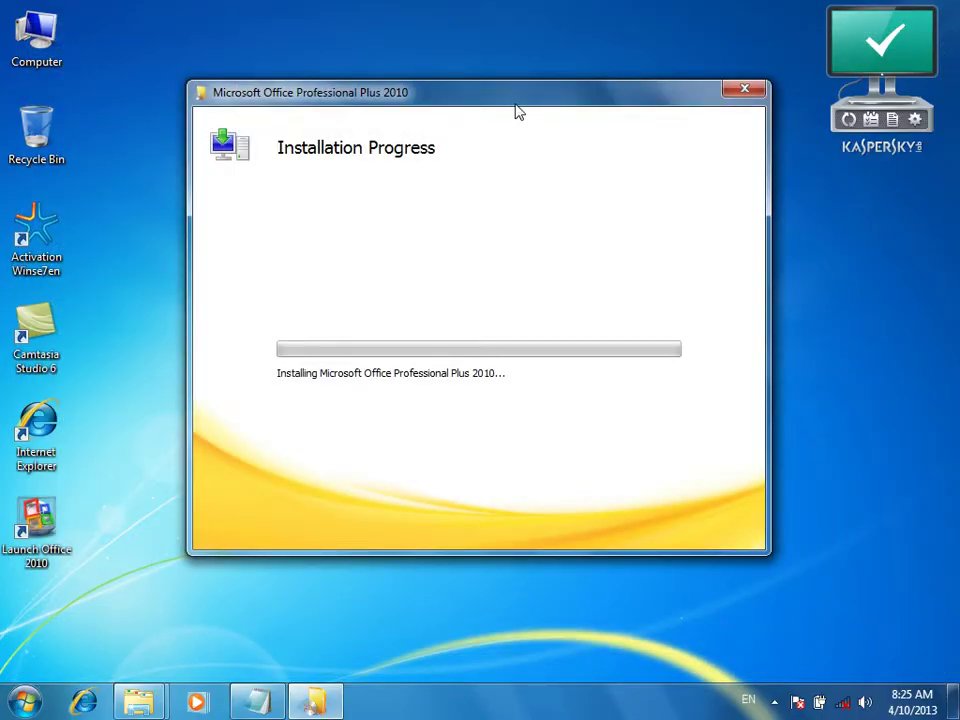
drag(519, 109, 491, 103)
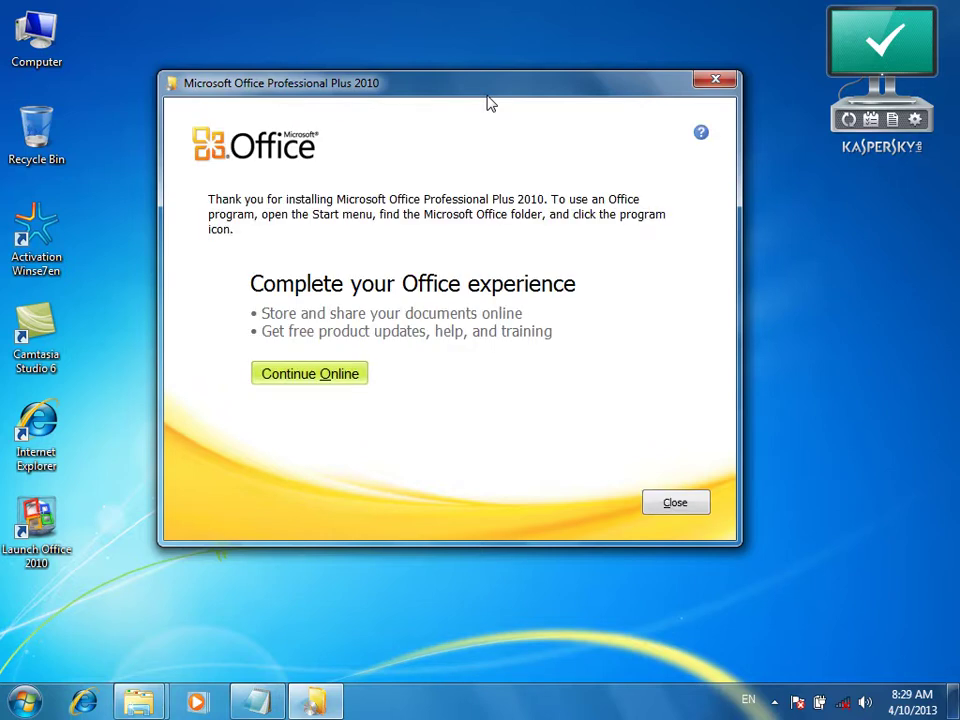
drag(457, 84, 458, 44)
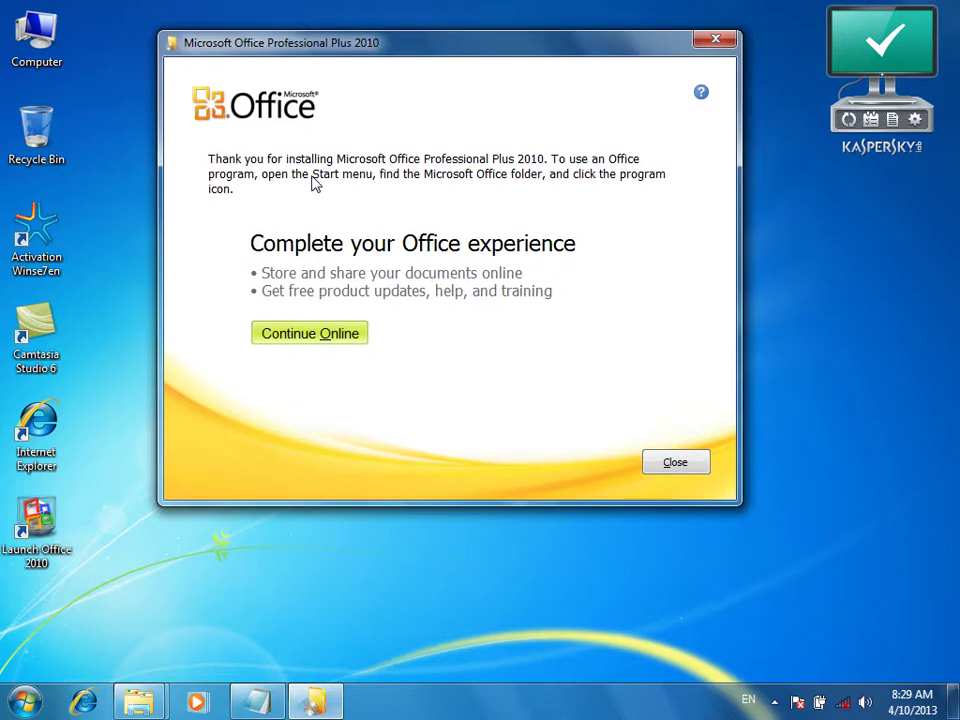
click(671, 461)
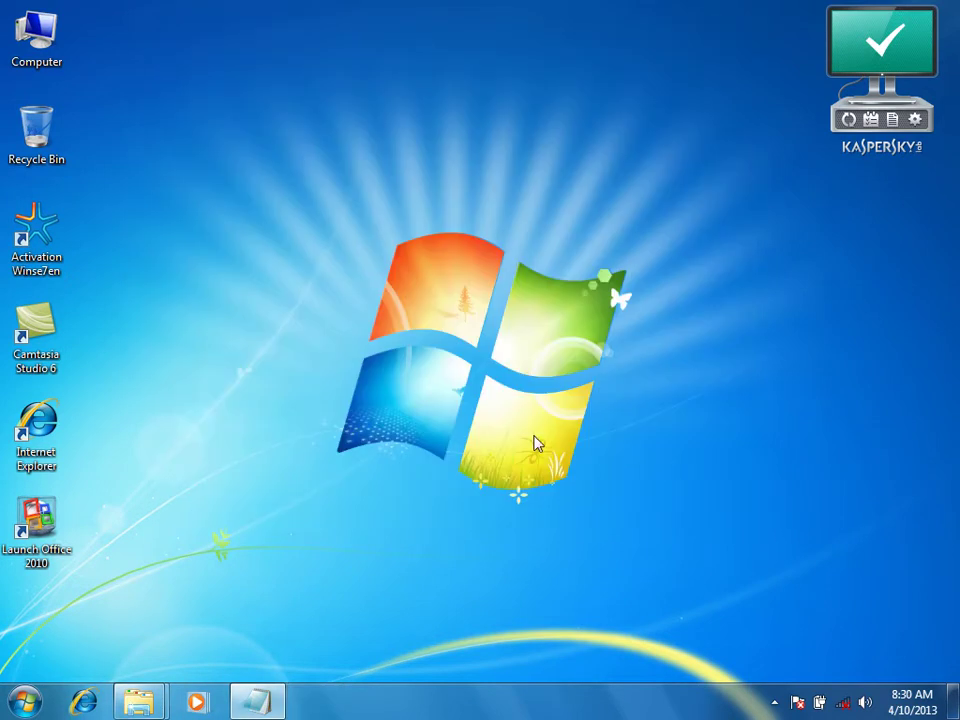
Launch Microsoft Excel 2010 from the Microsoft Office folder in the Start menu
key(super)
click(58, 628)
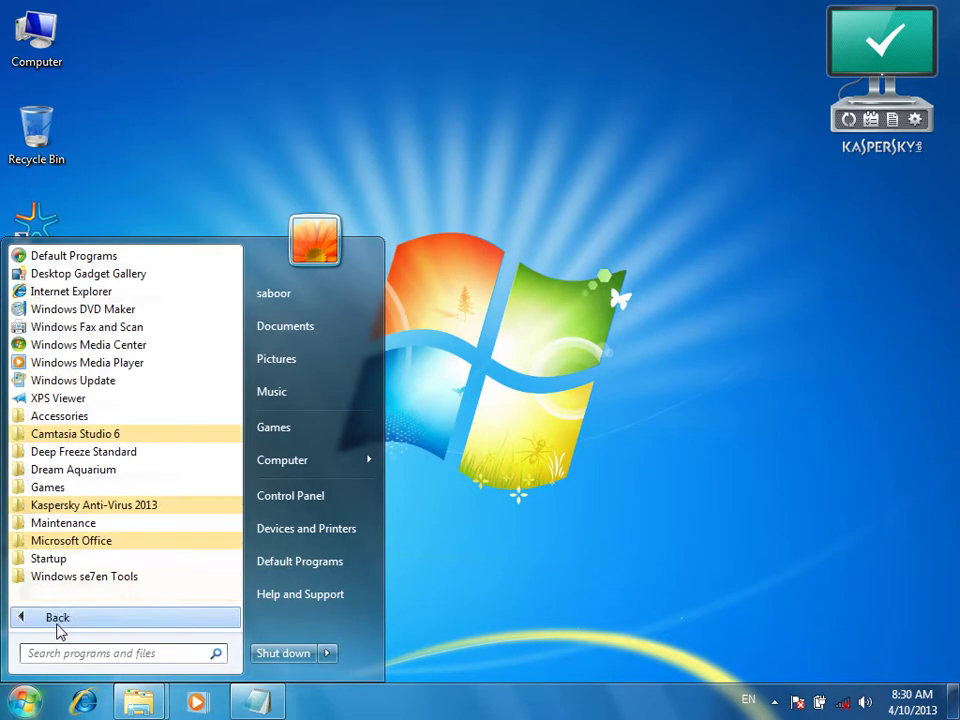
click(80, 542)
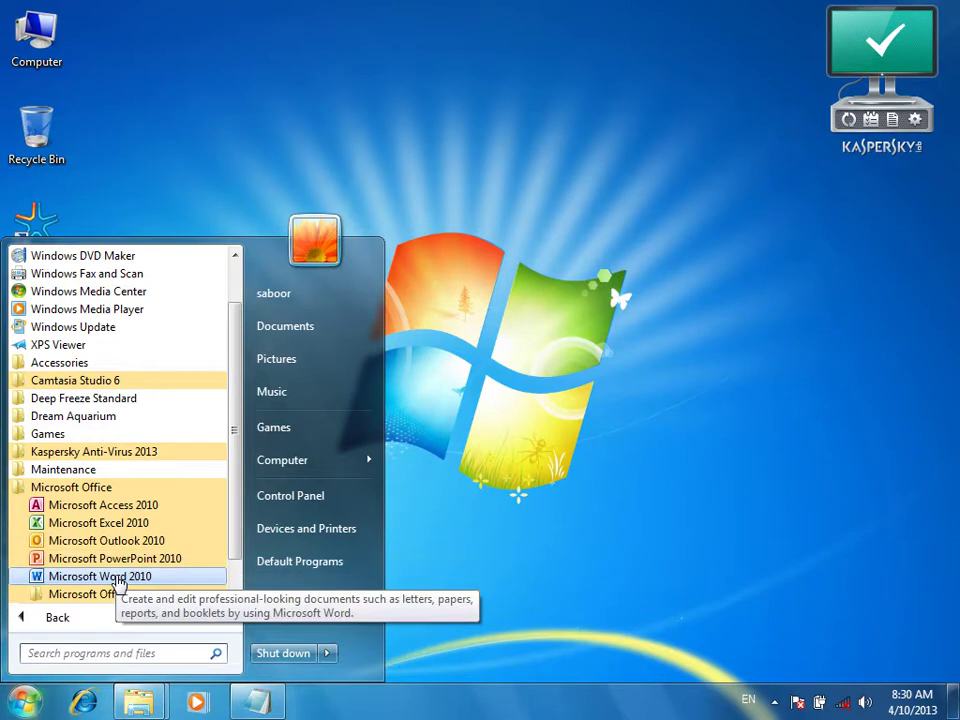
click(103, 529)
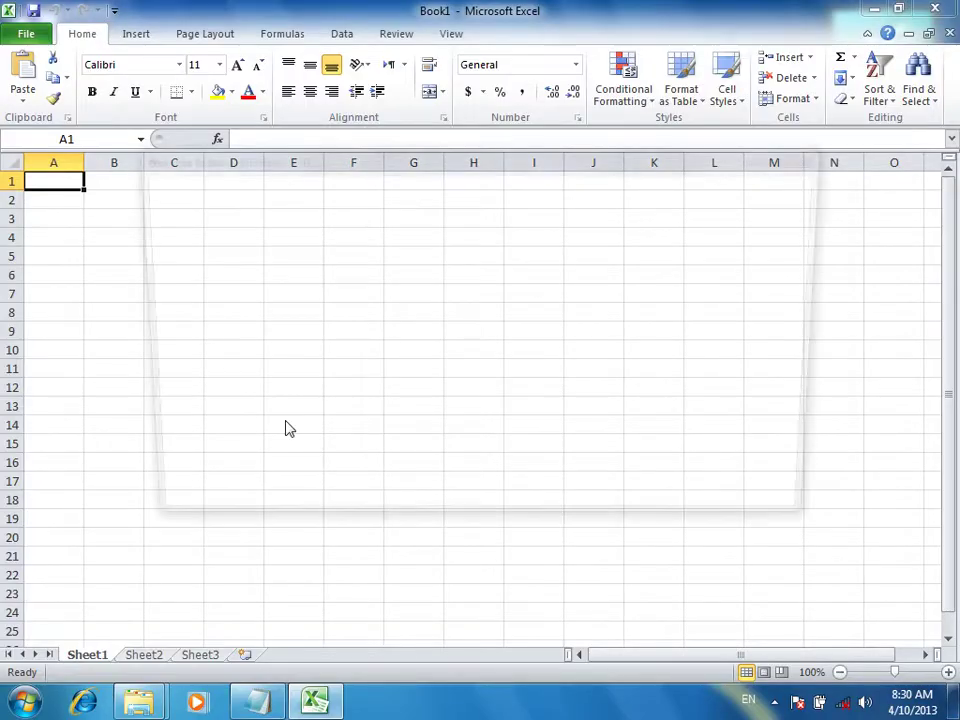
Choose 'Don't make changes' on the first-run prompt, then close the blank Book1 workbook
click(288, 428)
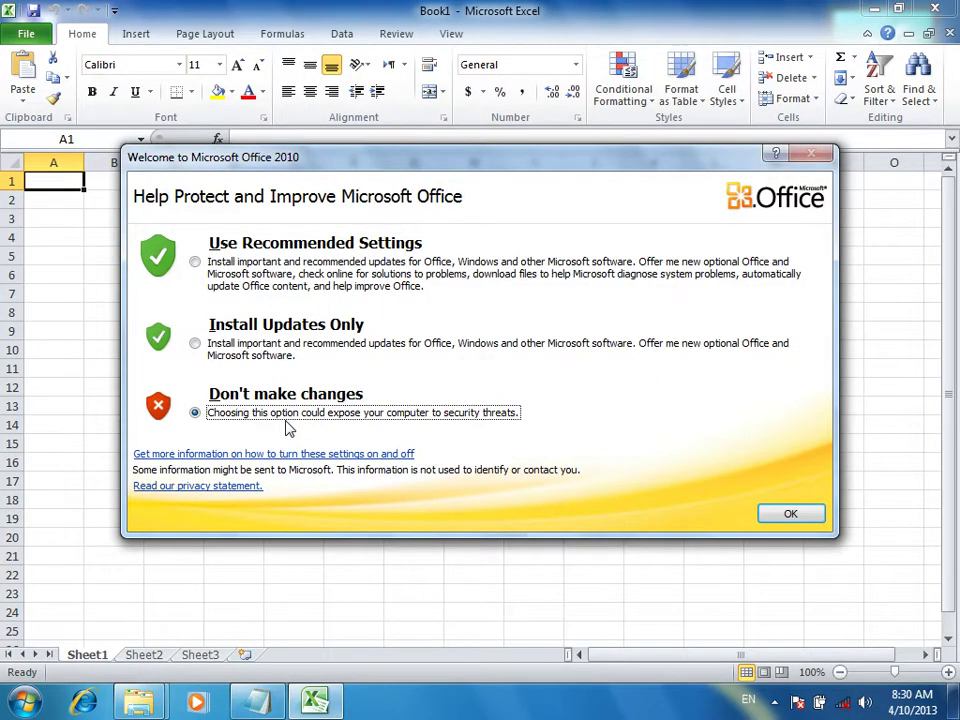
key(Return)
key(alt)
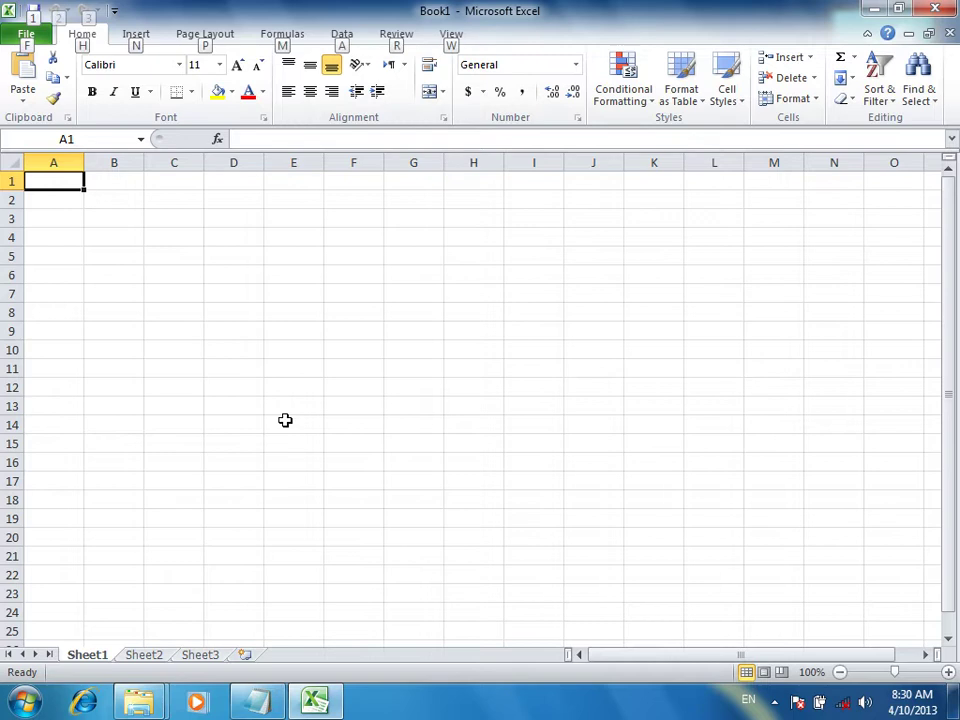
click(285, 421)
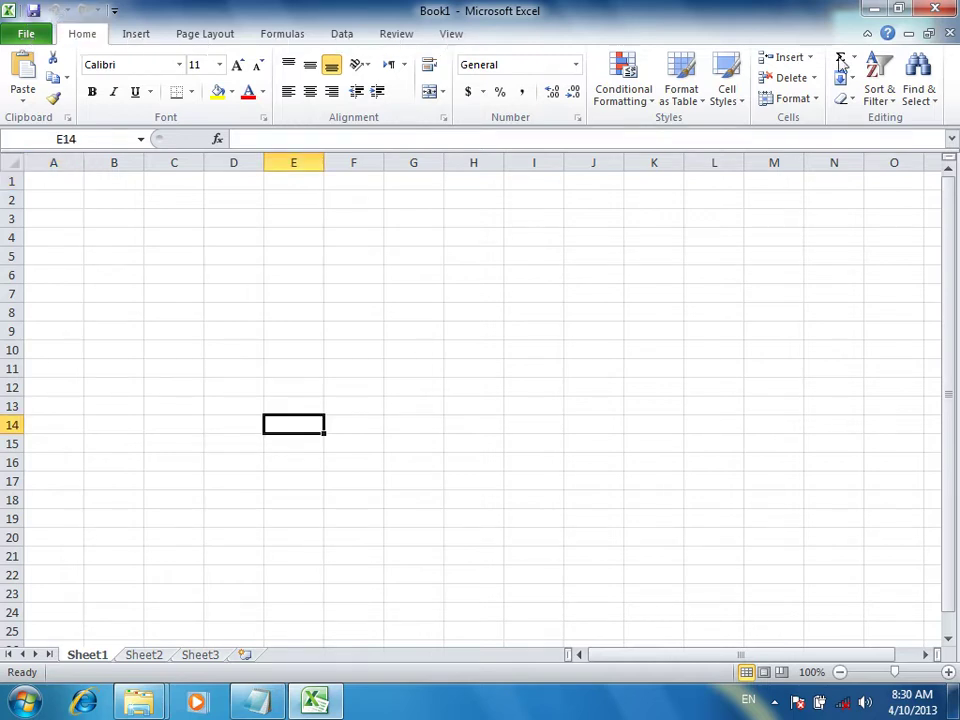
click(934, 8)
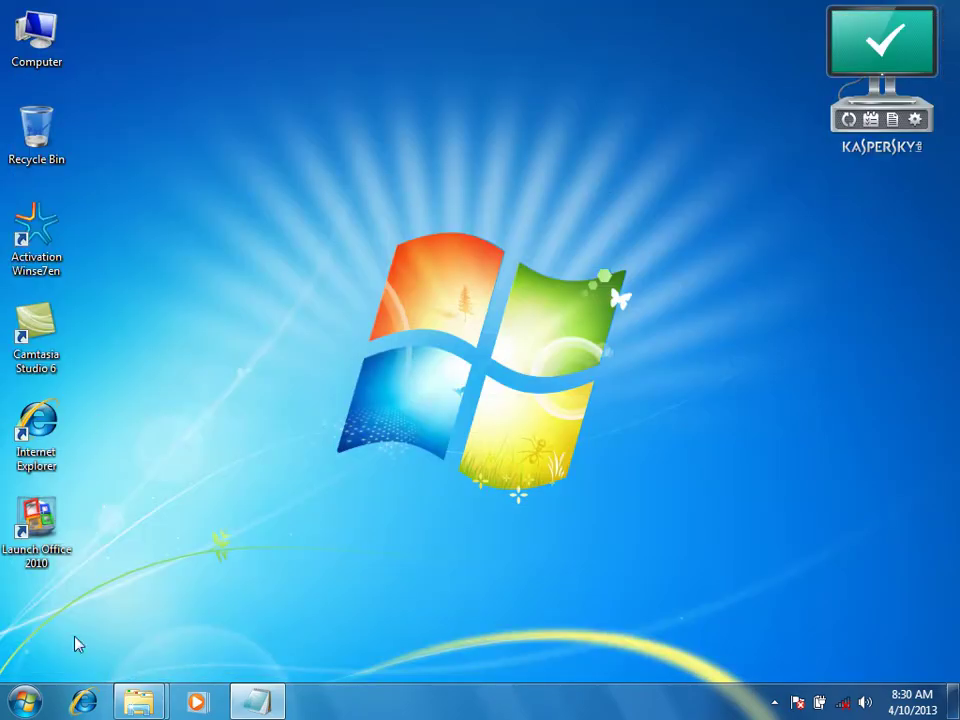
Refresh the desktop and bring the Software folder window back to the front
click(24, 701)
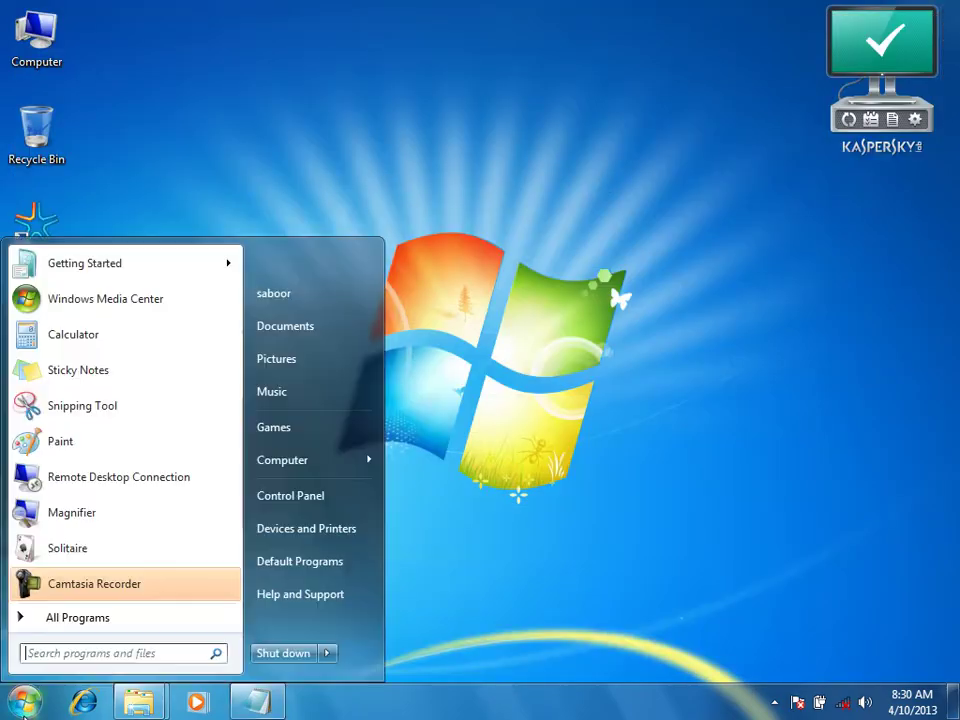
click(507, 180)
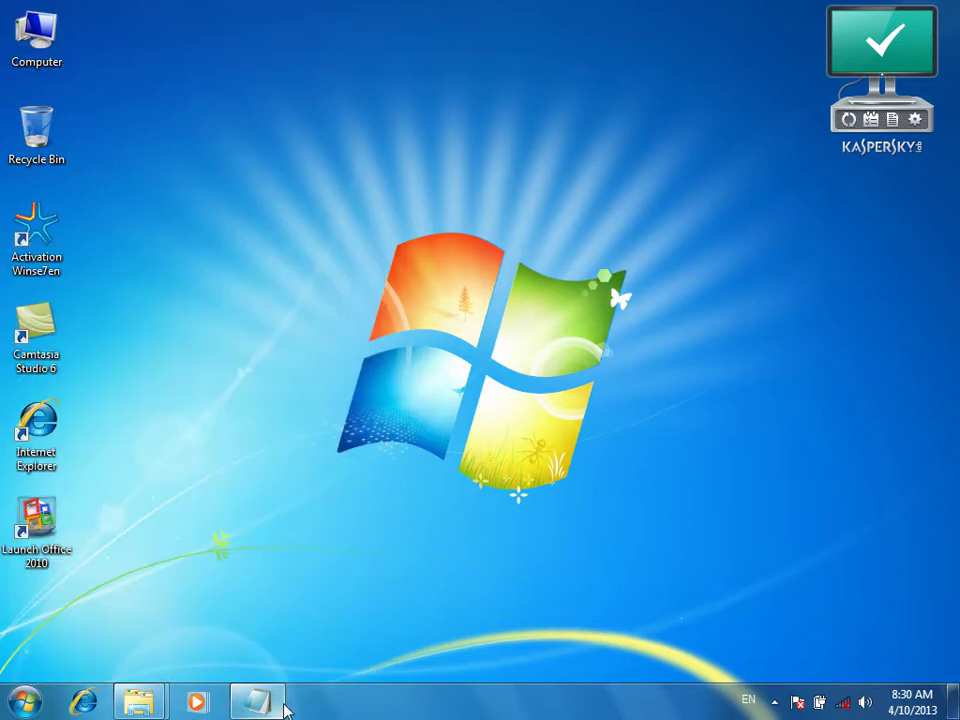
right_click(331, 217)
click(399, 274)
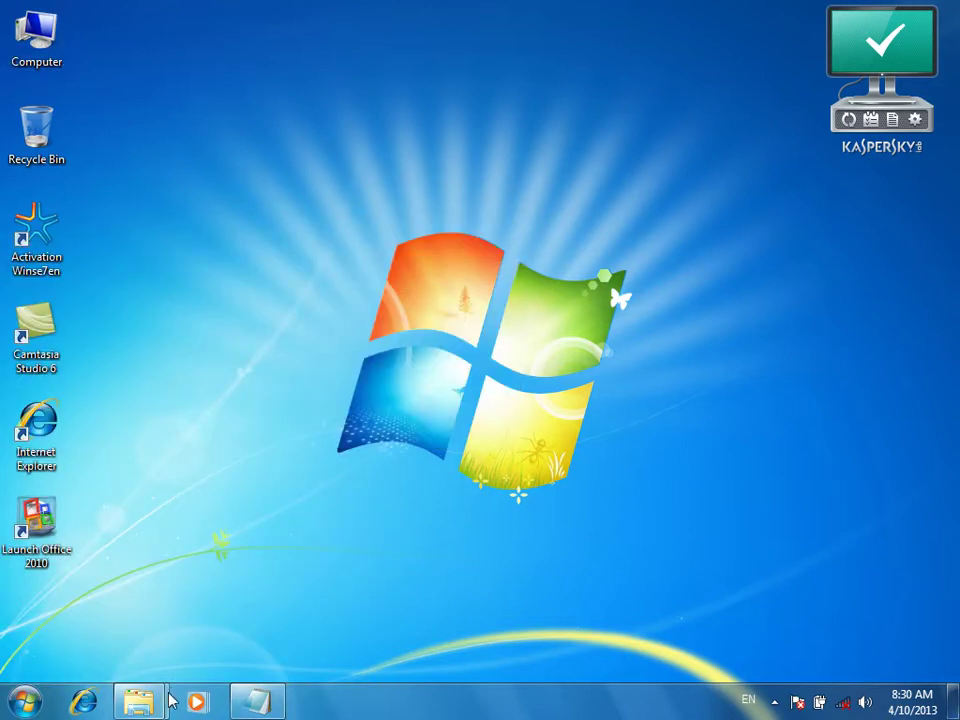
mouse_move(165, 700)
click(180, 615)
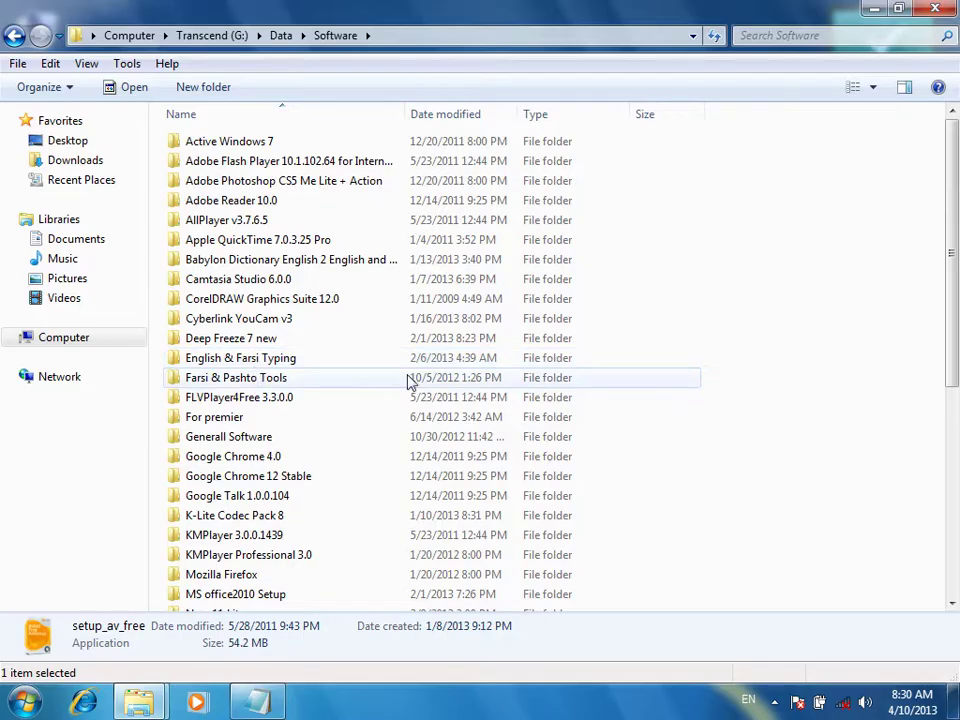
Open the Cyberlink YouCam v3 folder on the Transcend (G:) drive
scroll(672, 360, down, 4)
scroll(672, 360, up, 4)
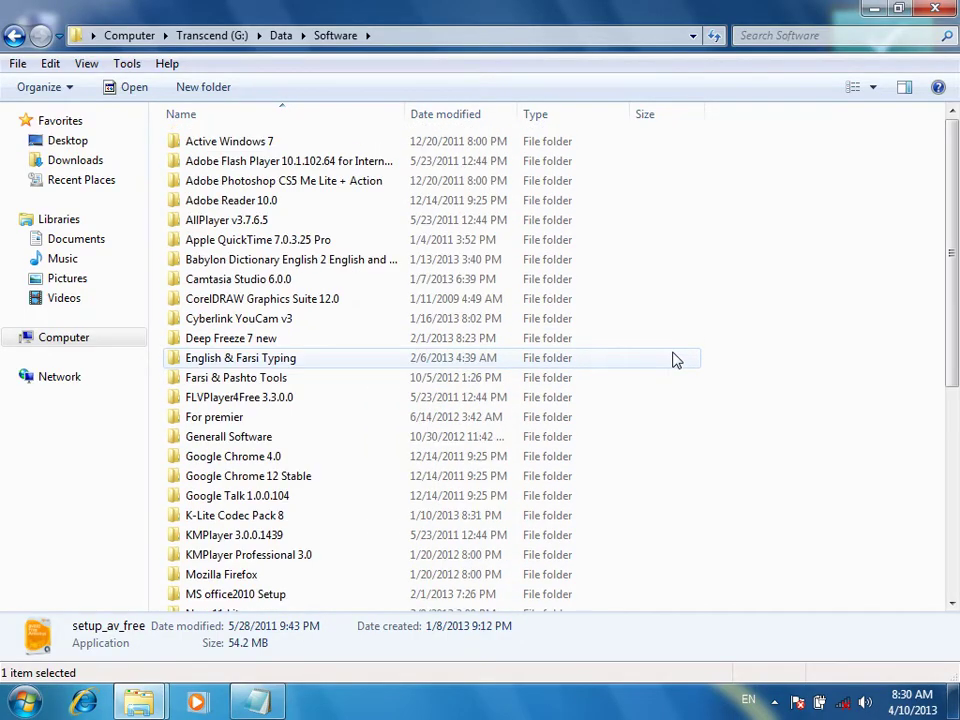
scroll(675, 360, down, 5)
scroll(675, 360, up, 5)
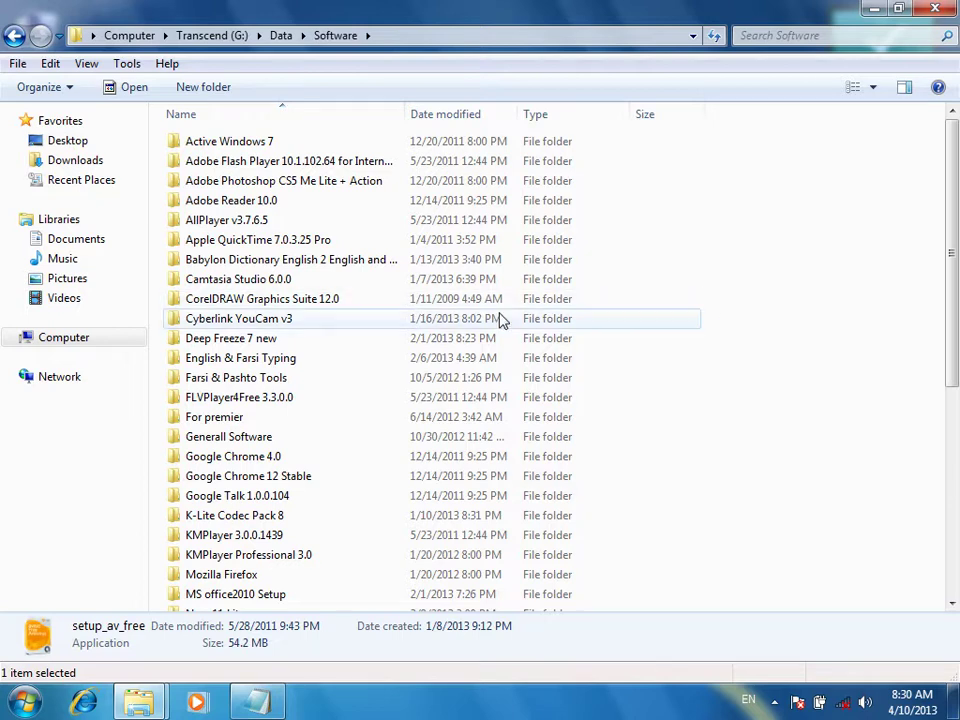
double_click(226, 326)
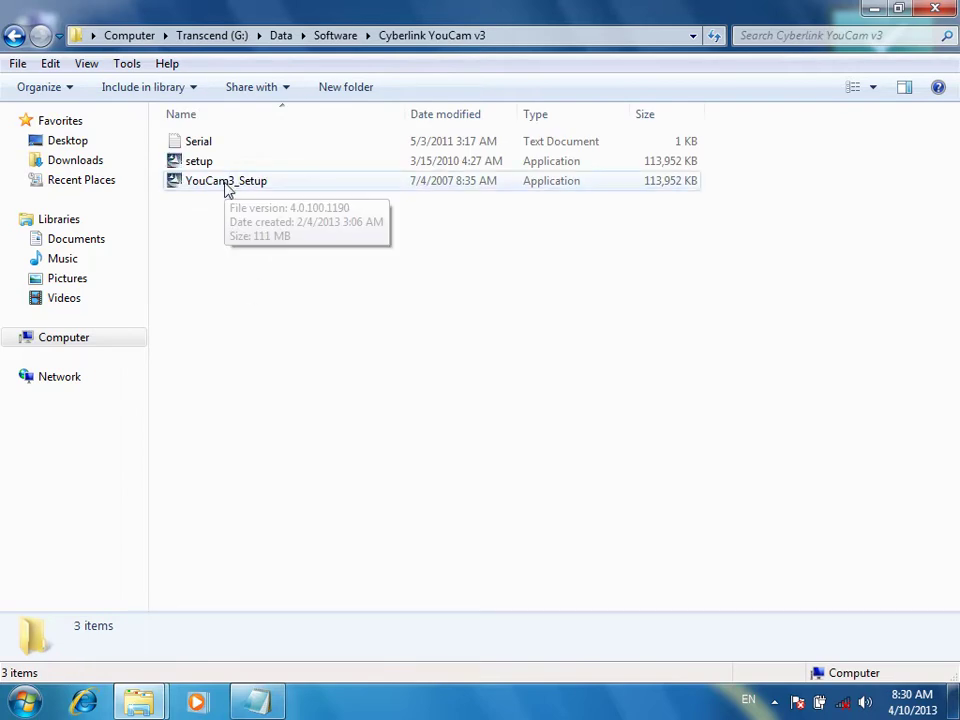
Select the YouCam3_Setup installer file in the folder listing
click(225, 187)
click(211, 168)
click(216, 185)
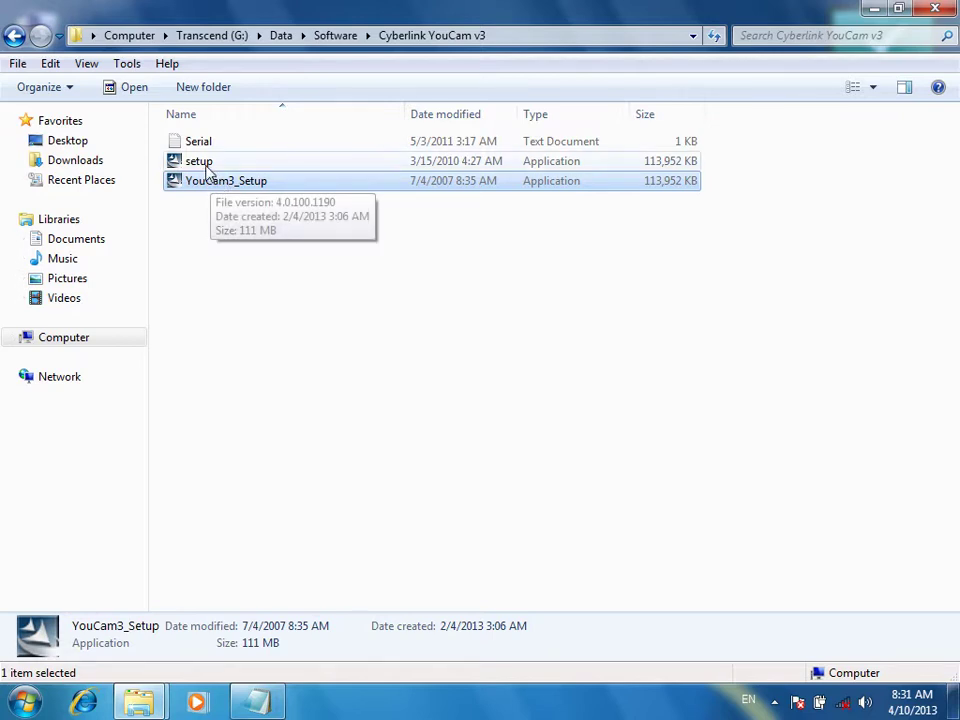
click(205, 164)
click(215, 188)
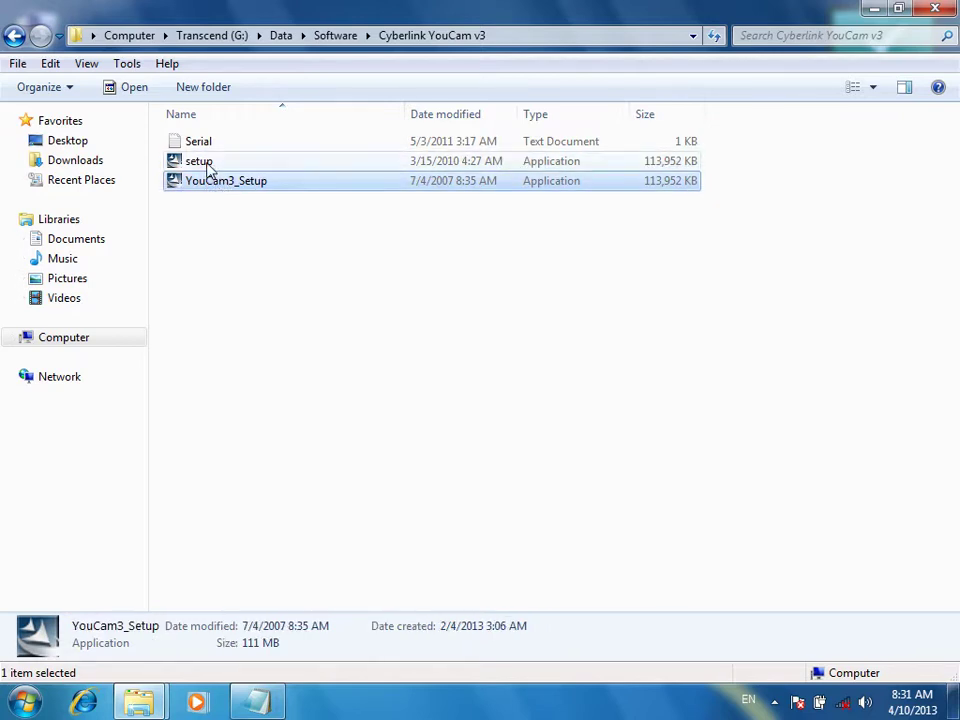
click(208, 166)
click(224, 185)
click(213, 167)
click(221, 186)
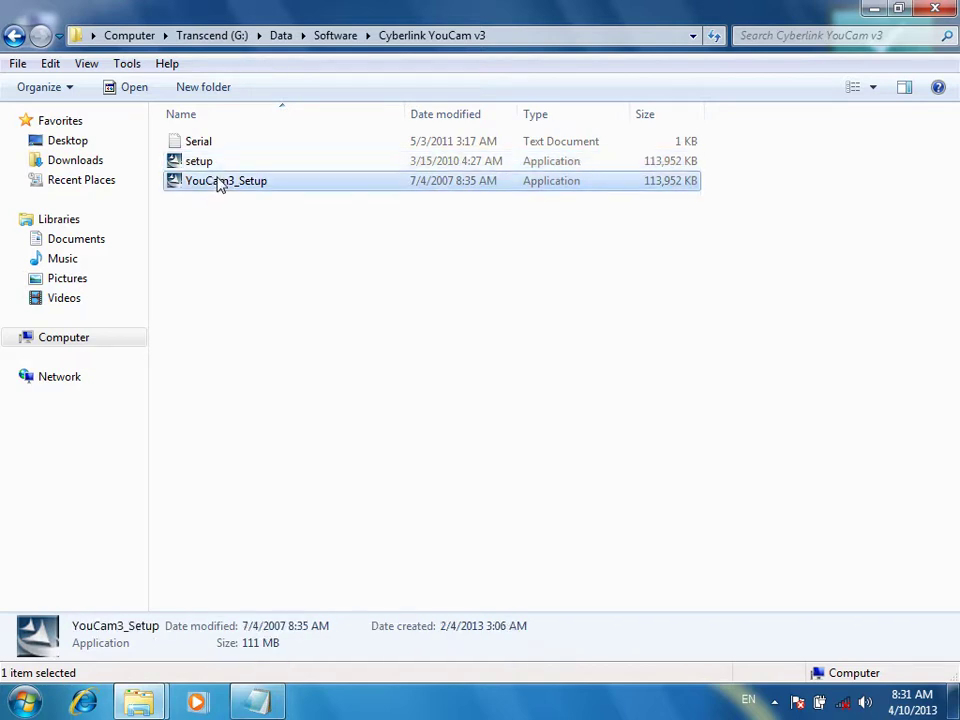
click(192, 165)
click(197, 188)
click(201, 167)
click(205, 182)
click(204, 168)
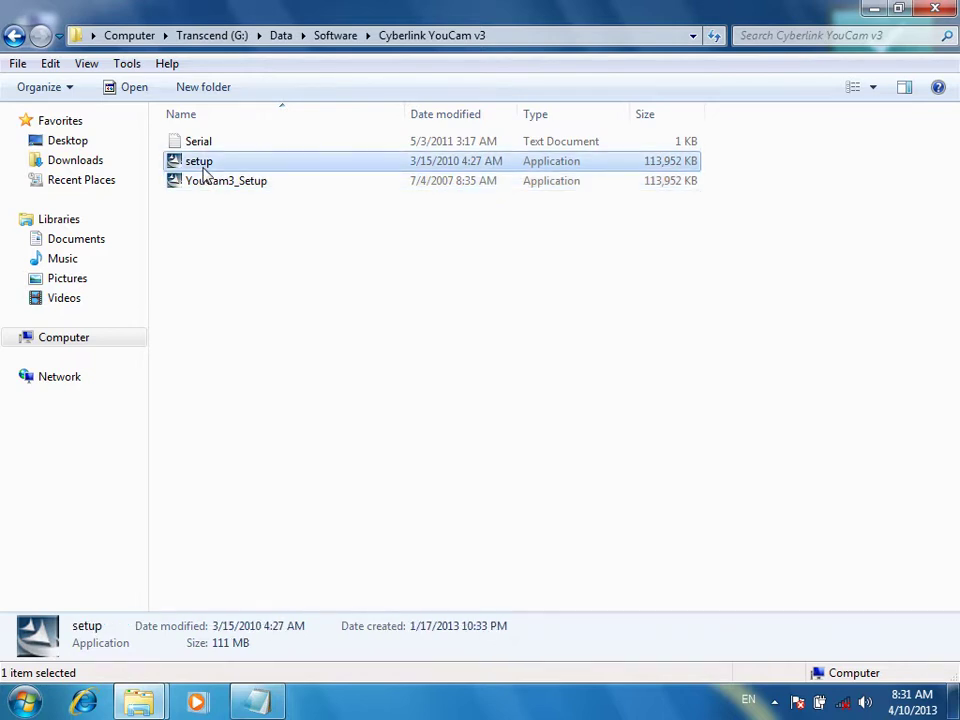
click(206, 184)
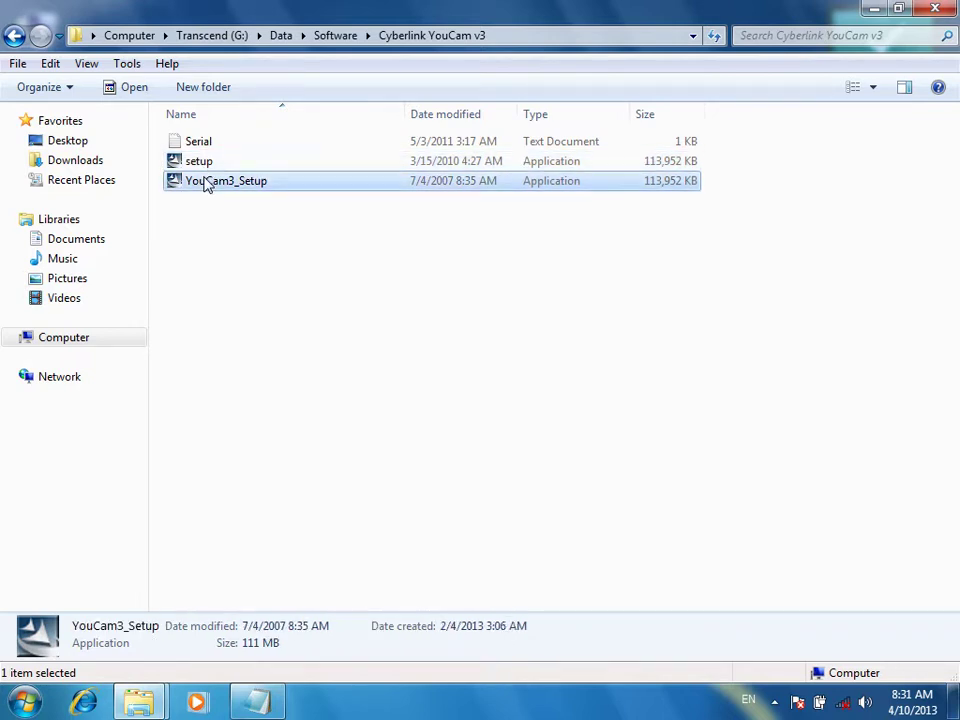
click(249, 222)
click(253, 189)
Run YouCam3_Setup, pass the welcome page and accept the license agreement
double_click(253, 192)
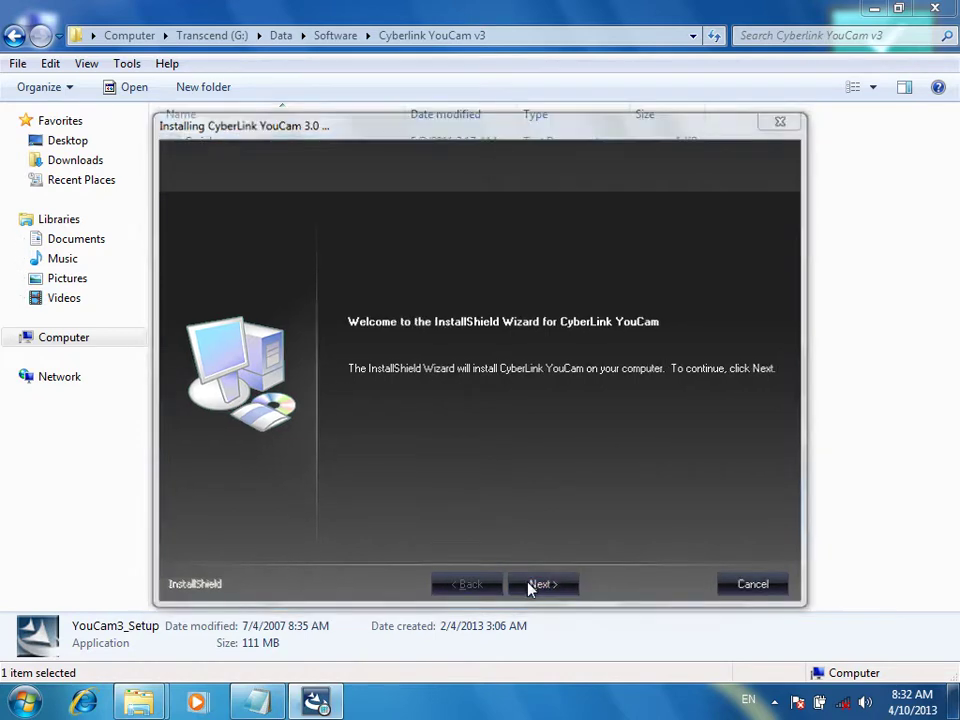
click(530, 587)
click(533, 587)
Review the Customer Information fields, place focus in the empty Serial Number box, and move the installer aside
click(397, 298)
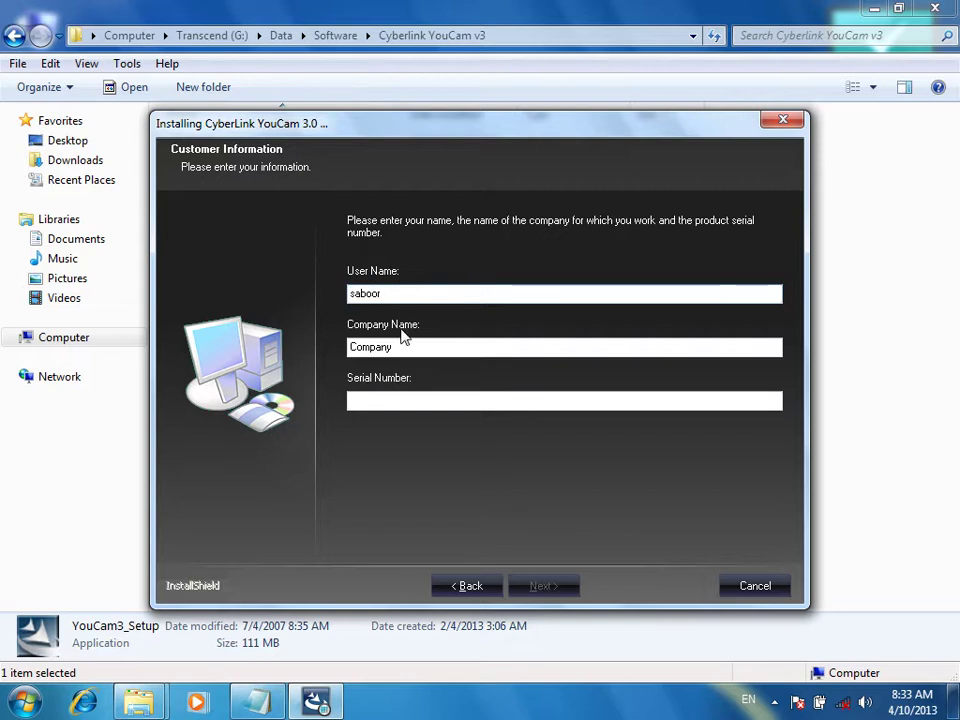
double_click(400, 346)
click(387, 401)
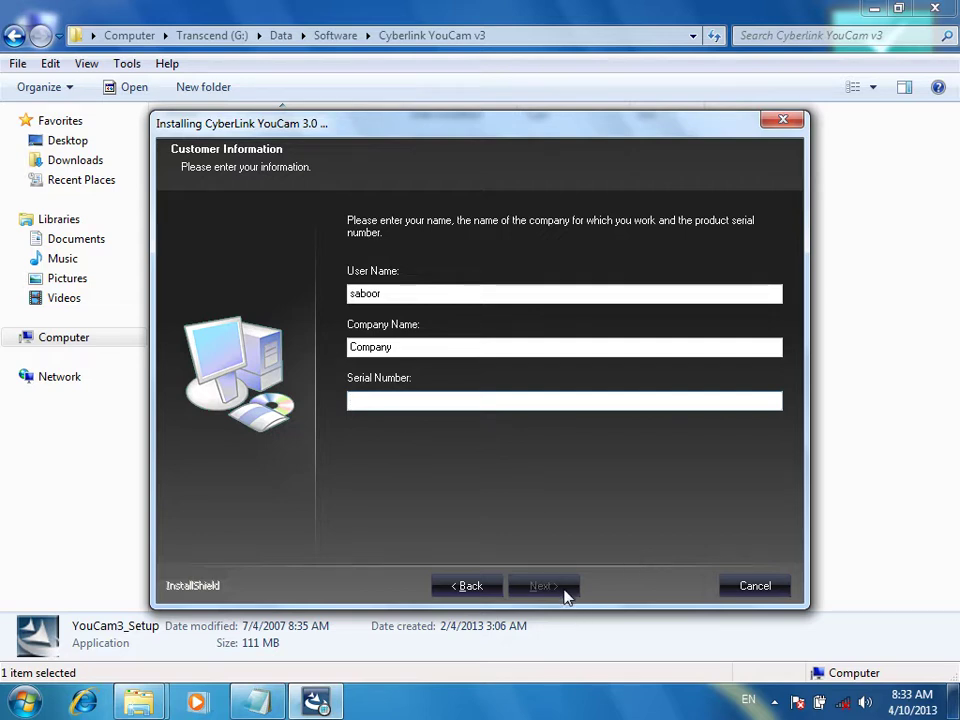
drag(396, 144, 466, 199)
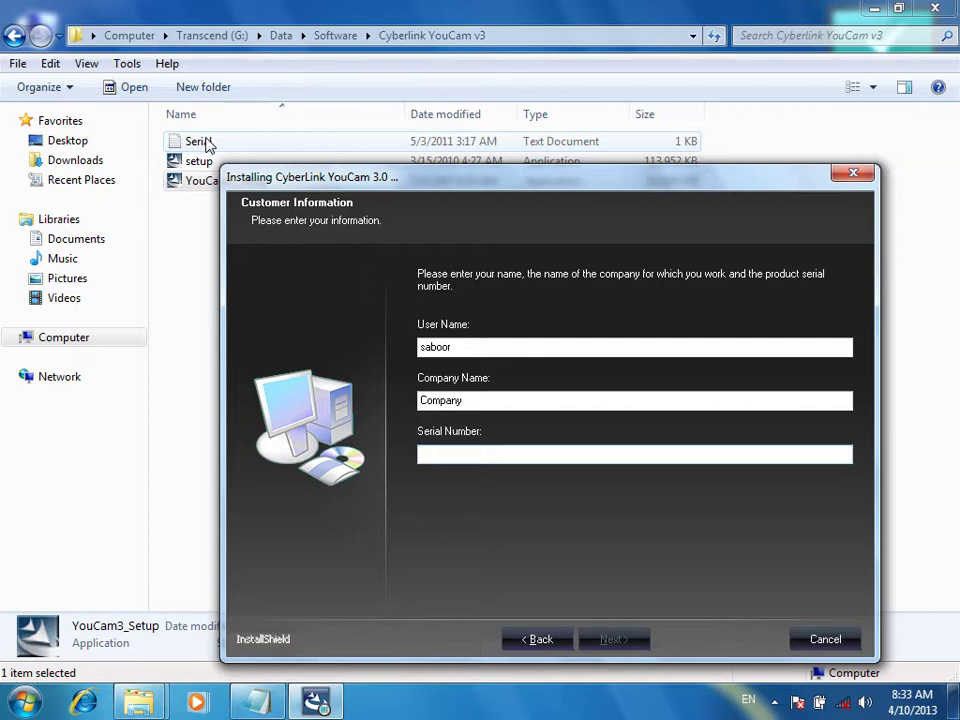
Open the Serial file in Notepad and copy the serial number
double_click(200, 142)
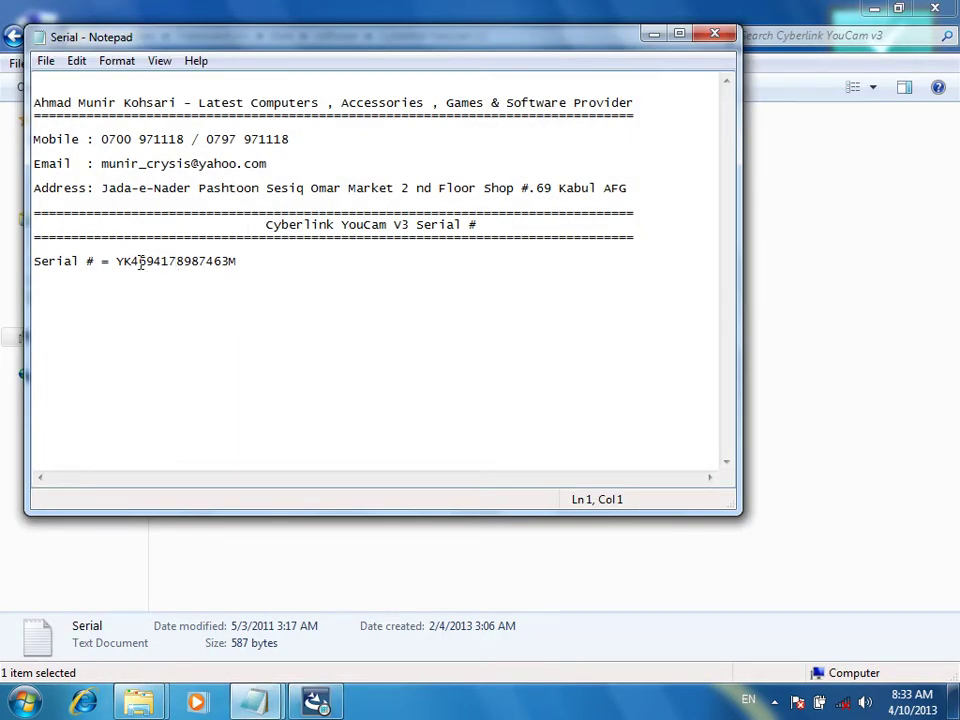
drag(118, 262, 246, 264)
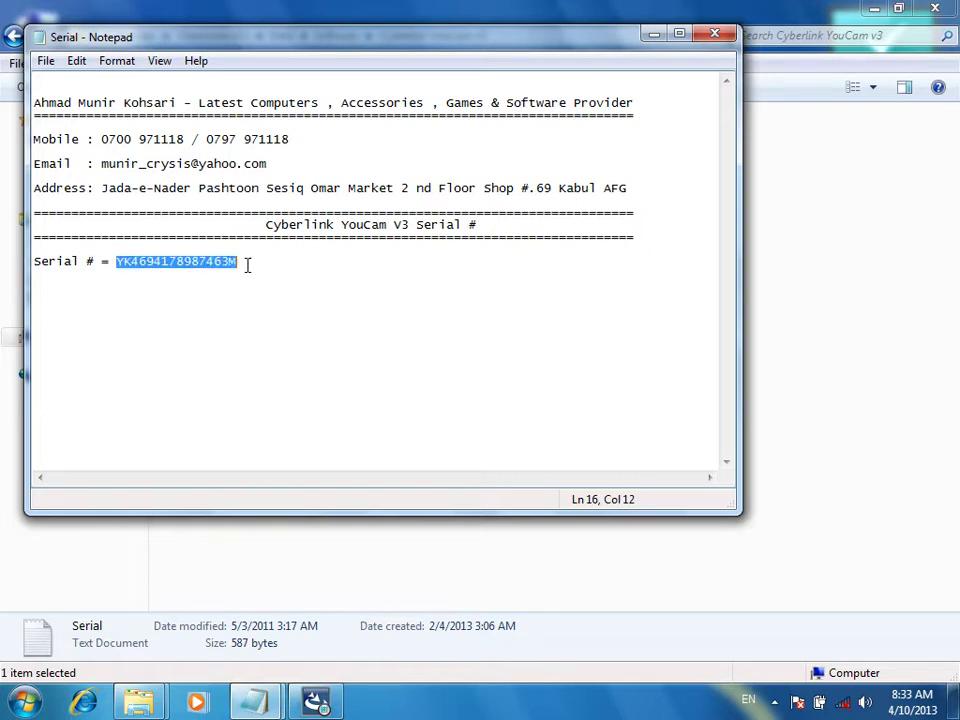
right_click(199, 266)
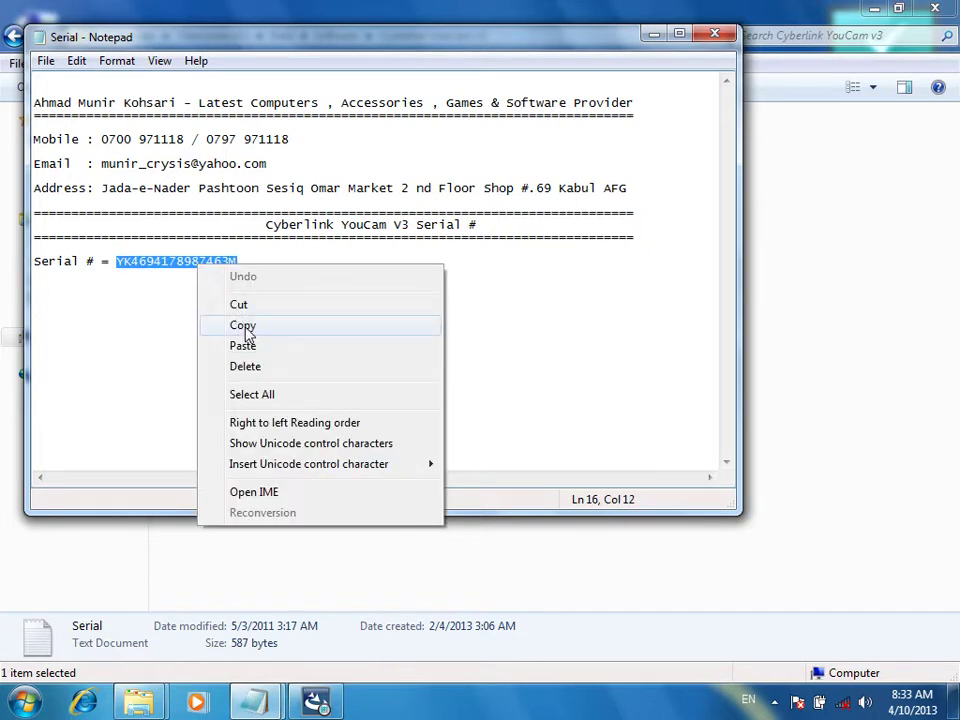
click(244, 326)
Paste the serial into the installer's Serial Number field and continue past Customer Information
click(317, 700)
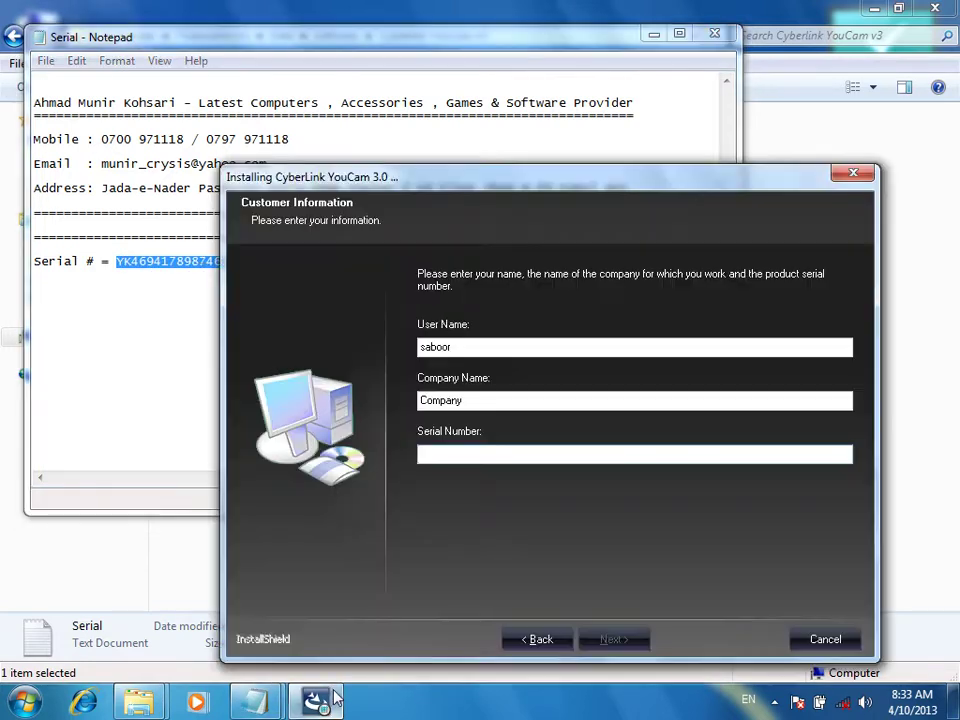
right_click(433, 452)
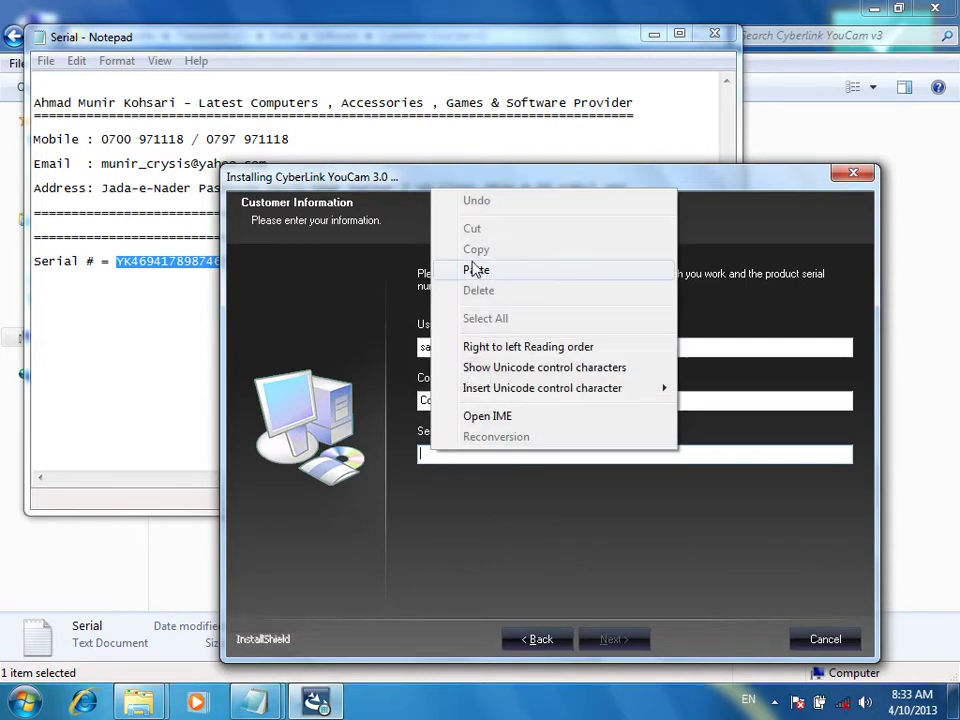
click(477, 271)
click(608, 640)
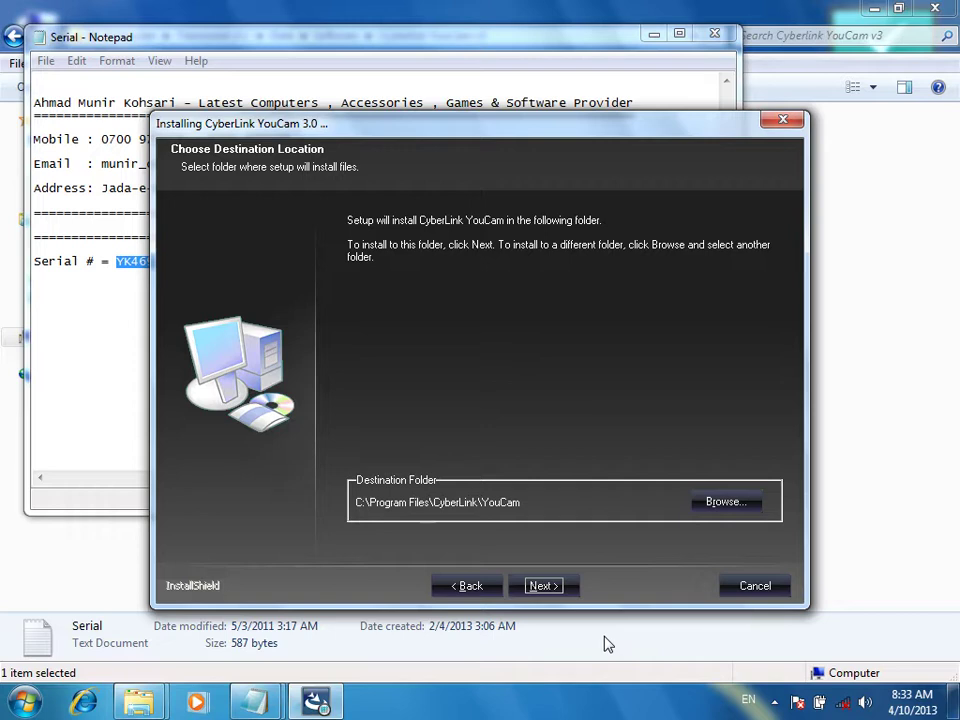
Keep destination C:\Program Files\CyberLink\YouCam and program folder 'CyberLink YouCam', then close the Serial notes
click(566, 587)
click(563, 587)
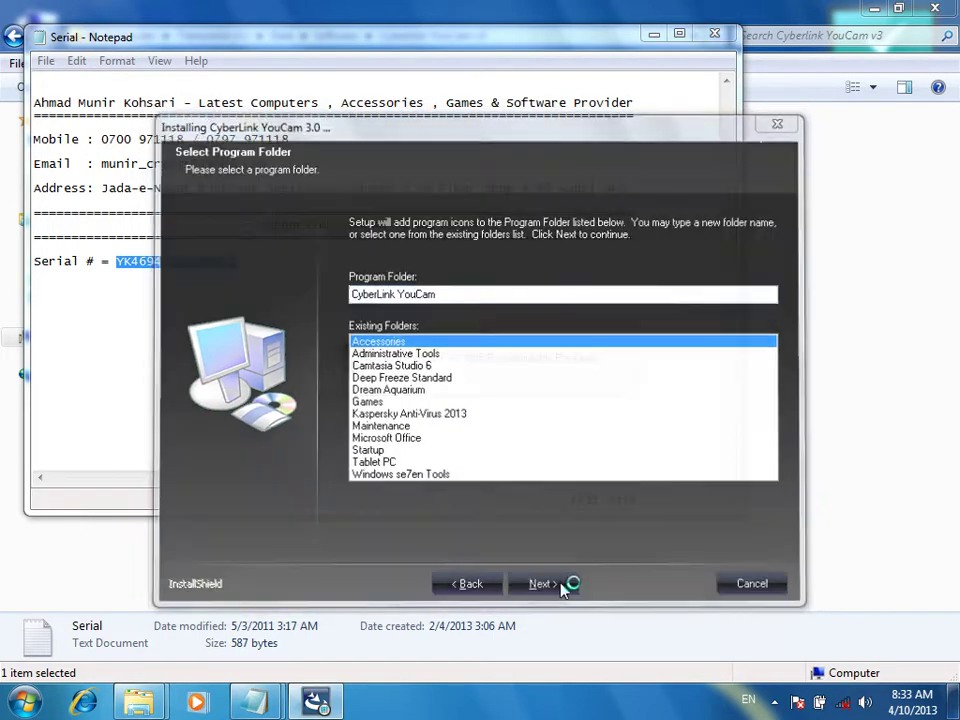
click(716, 37)
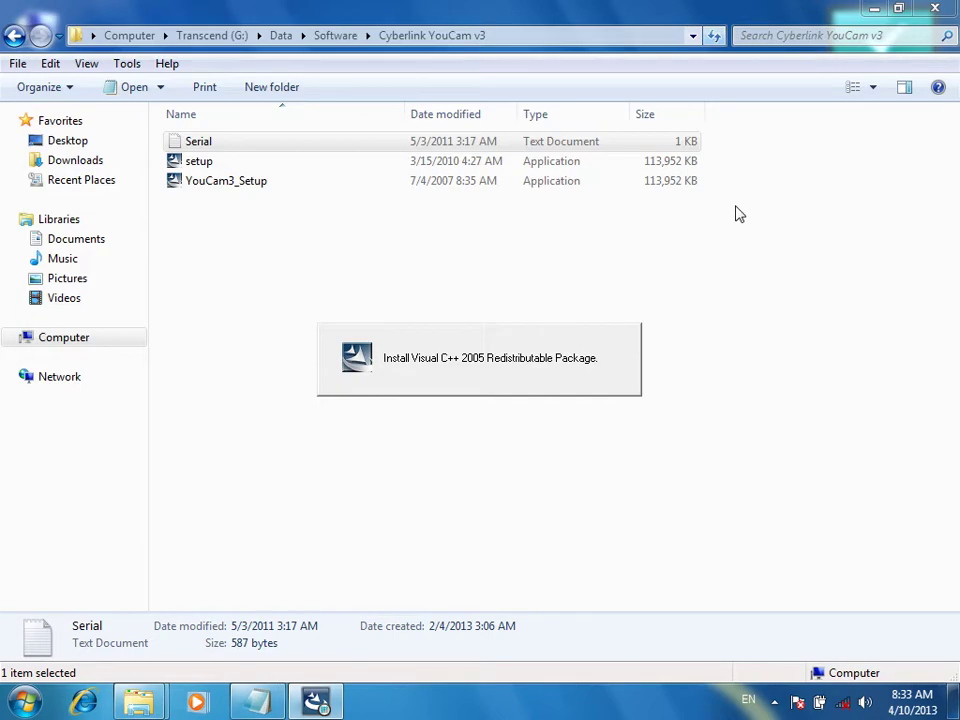
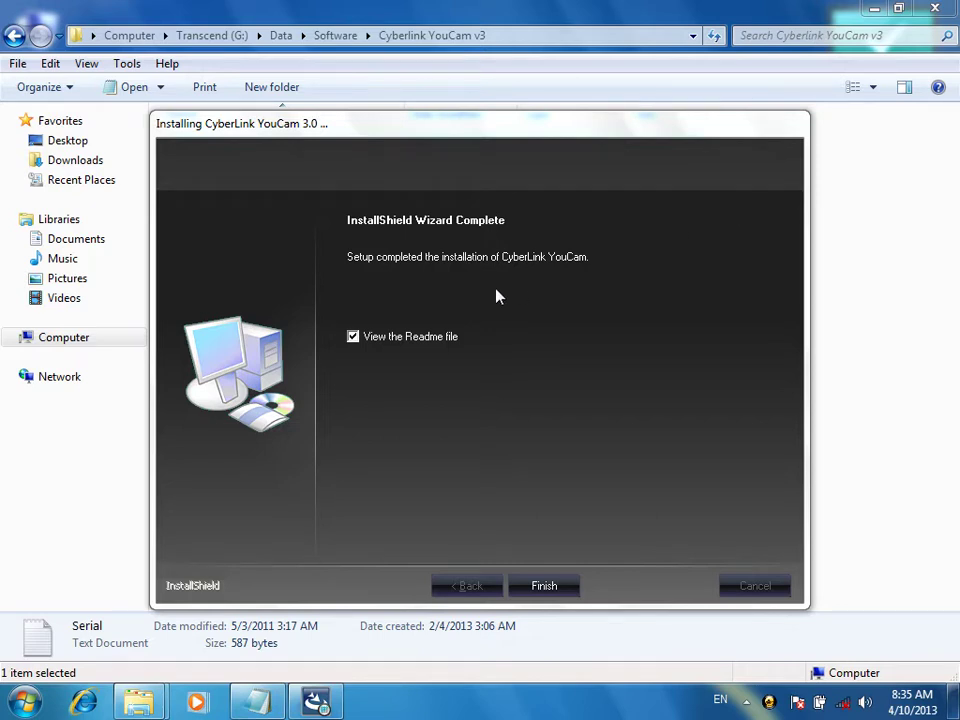
Finish the YouCam installation with the readme option left on, then show and refresh the desktop
click(396, 337)
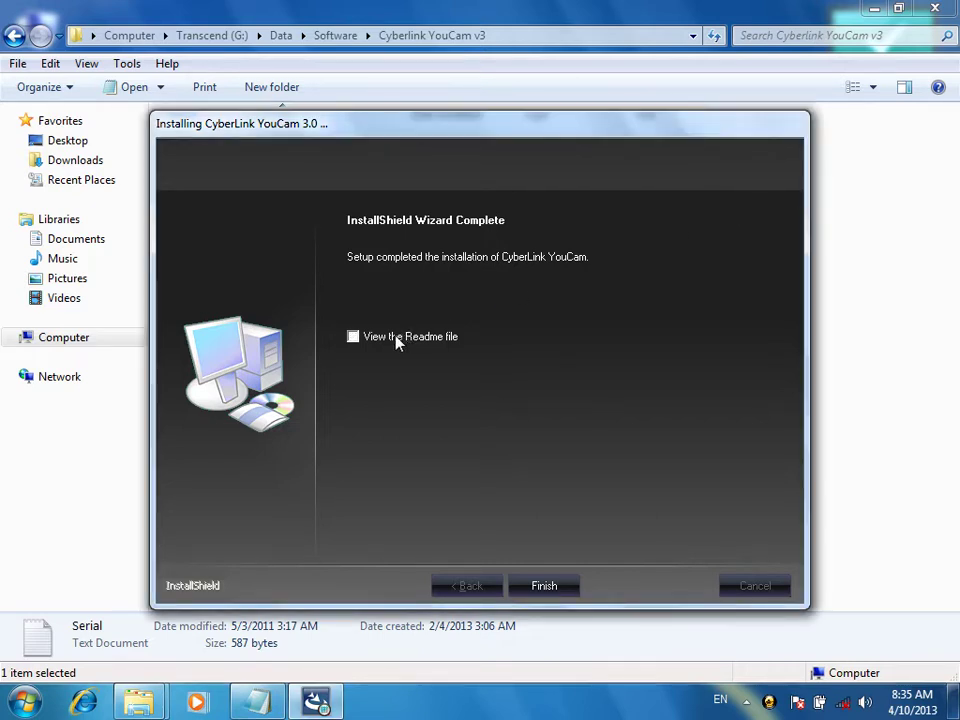
click(397, 339)
click(546, 590)
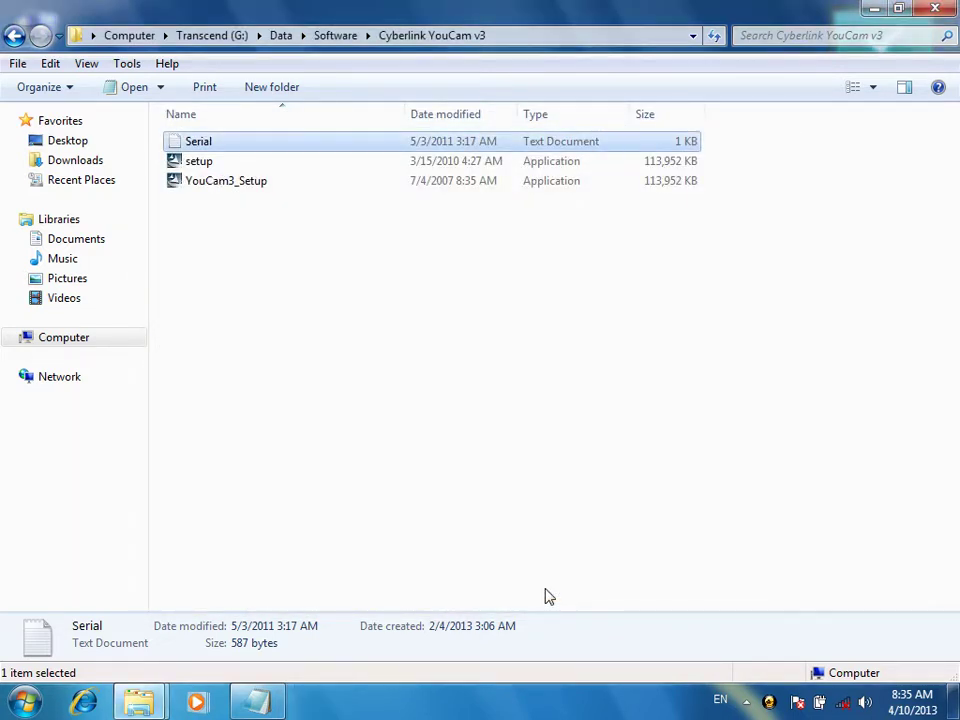
click(870, 9)
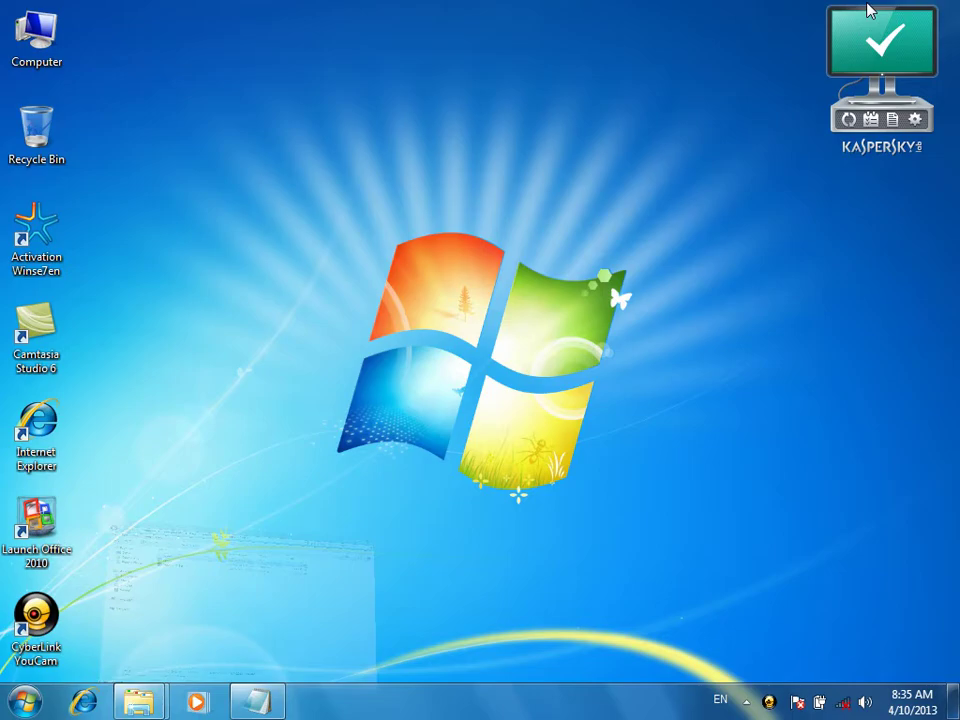
right_click(425, 113)
click(450, 162)
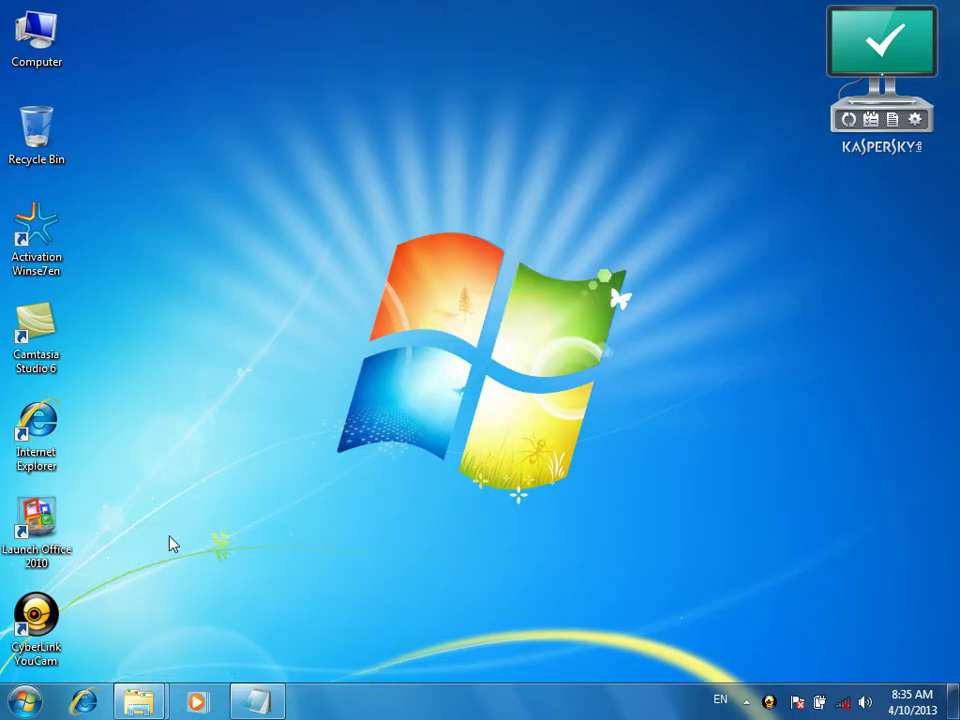
Launch YouCam from its desktop shortcut, skip registration, dismiss the no-webcam warning, and close it
click(53, 662)
double_click(53, 662)
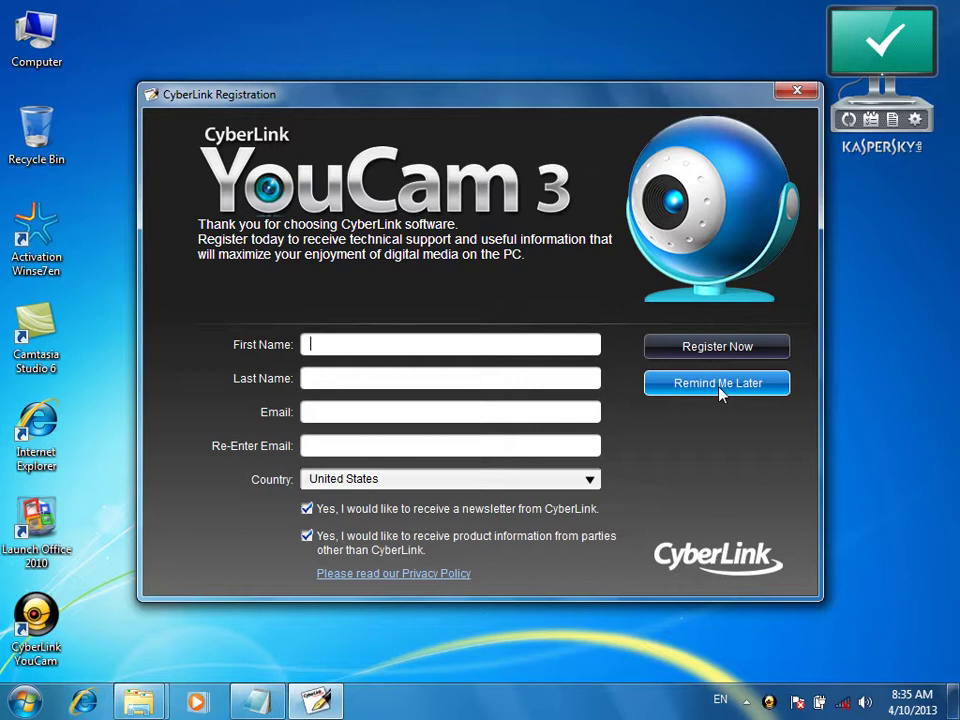
click(720, 393)
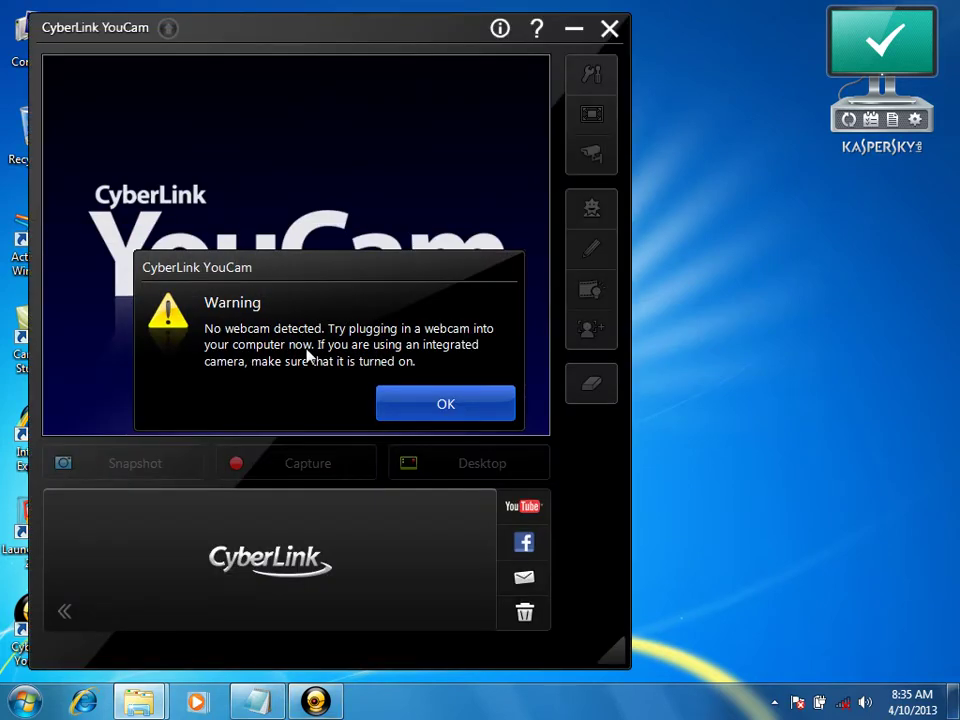
click(404, 405)
click(610, 30)
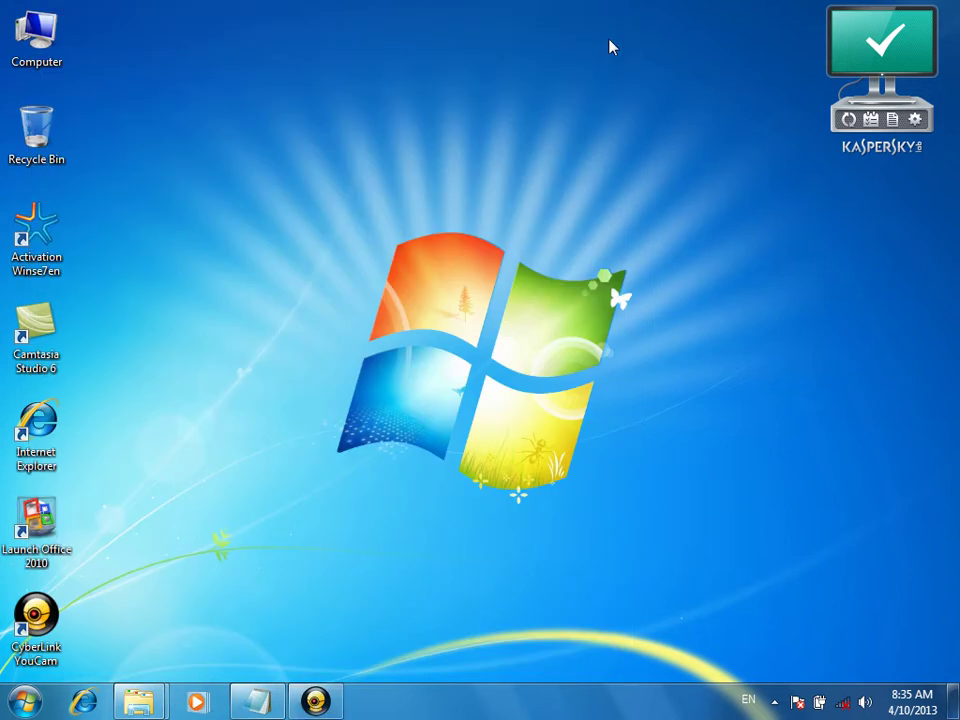
Refresh the desktop, restore the YouCam folder window, and go back to the Software folder
right_click(368, 133)
click(414, 184)
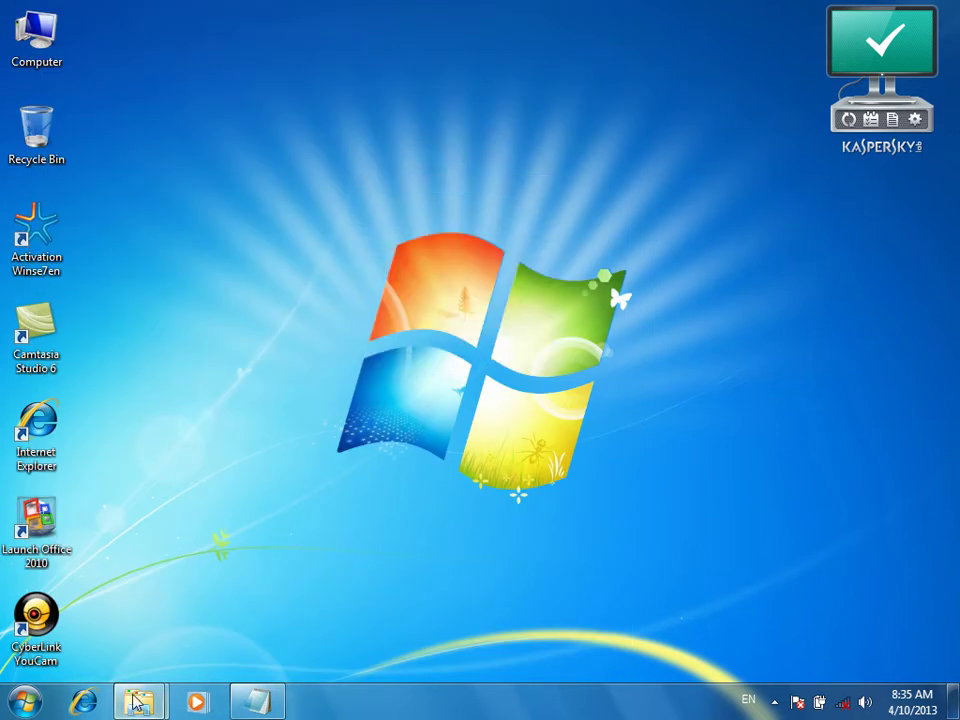
mouse_move(138, 701)
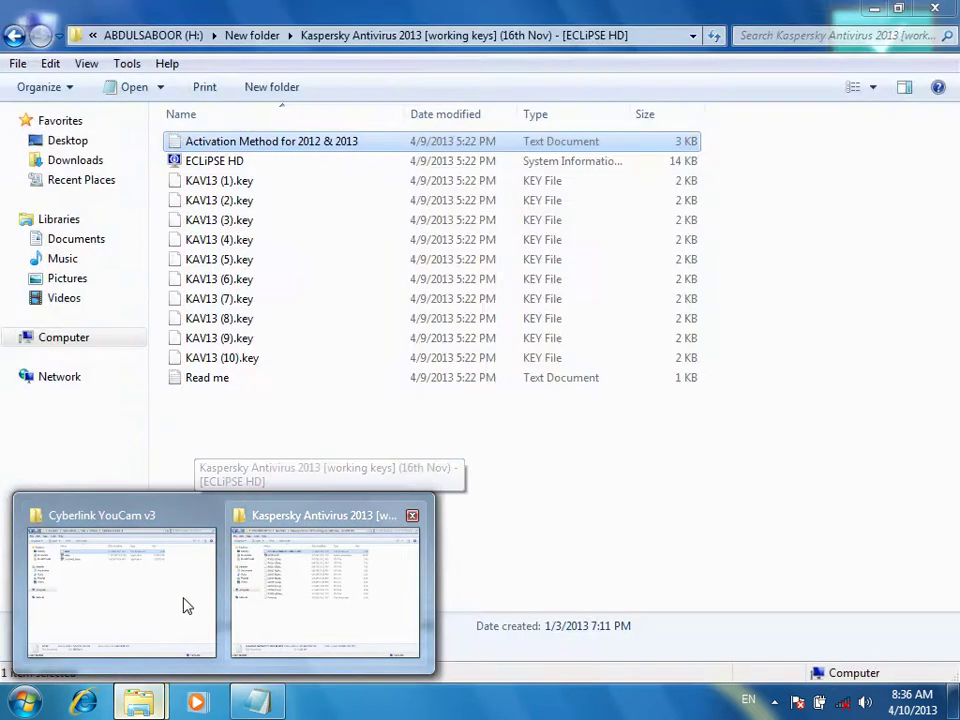
click(190, 575)
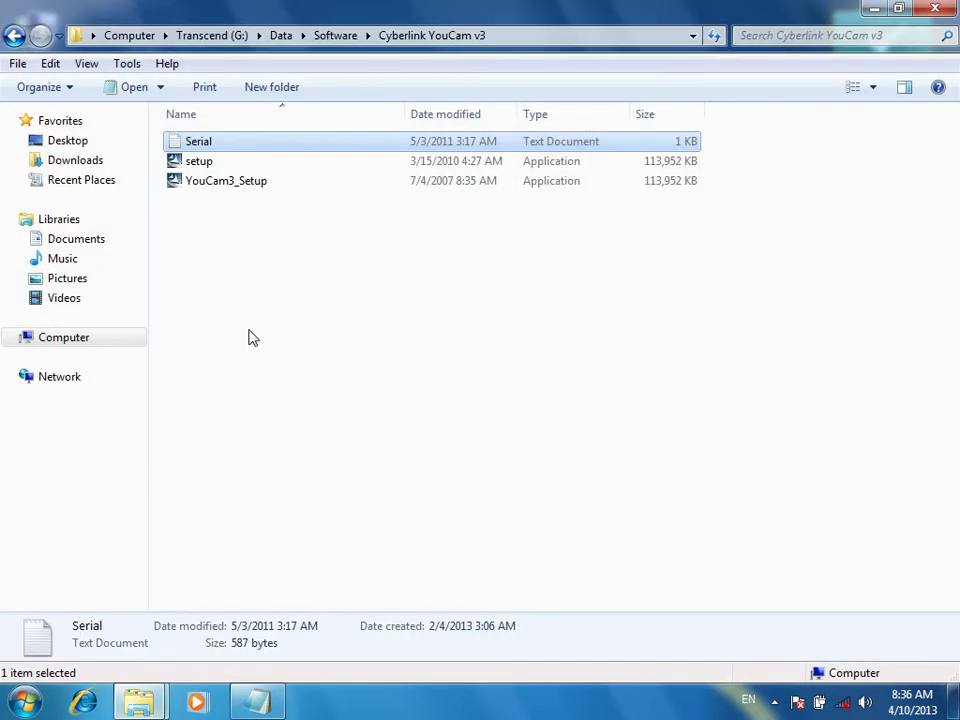
click(16, 35)
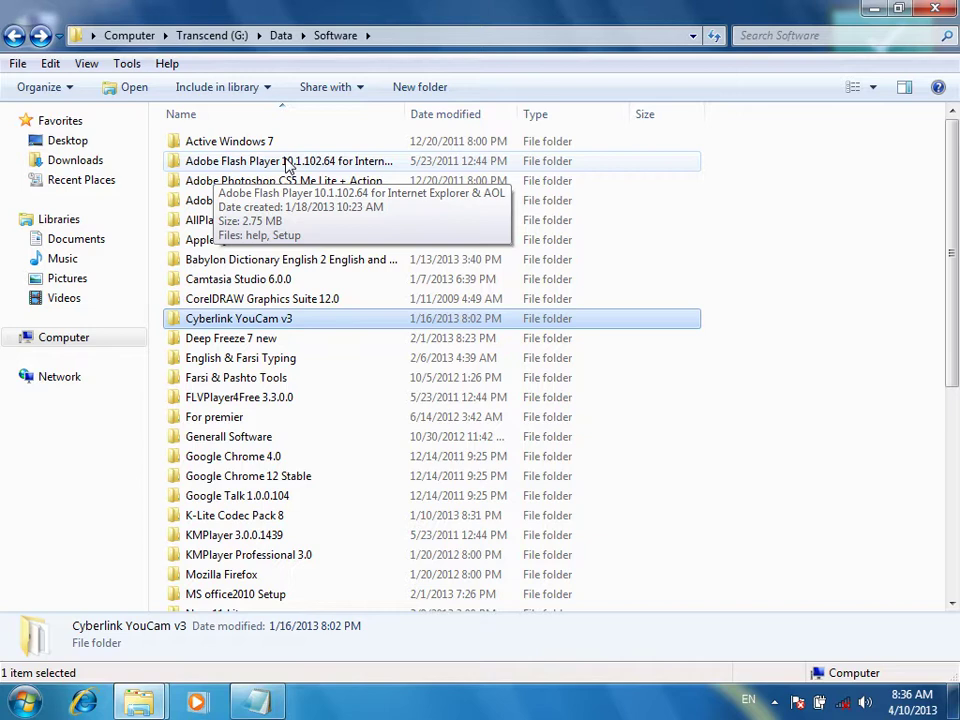
Run the Adobe Flash Player 10.1 Setup, quit its outdated-version error, and return to Software
double_click(288, 165)
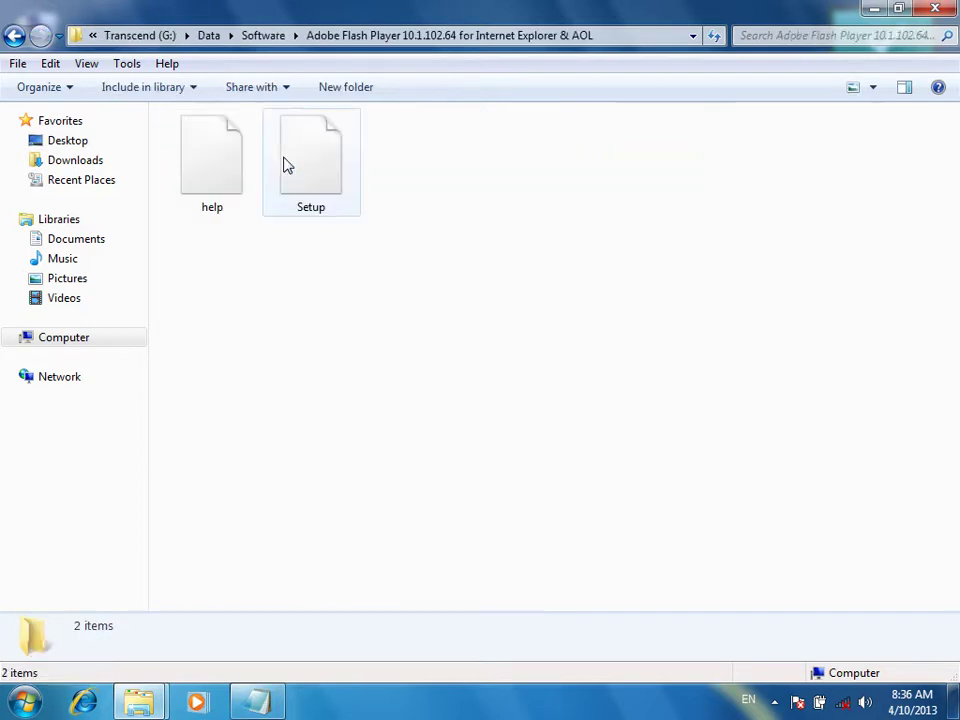
double_click(311, 175)
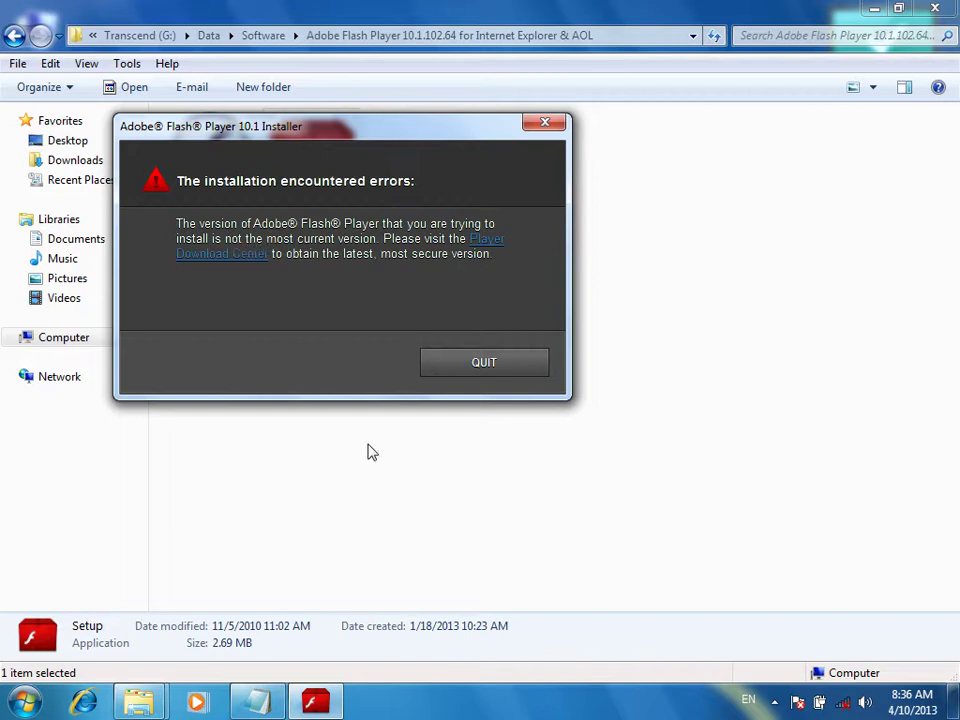
click(540, 124)
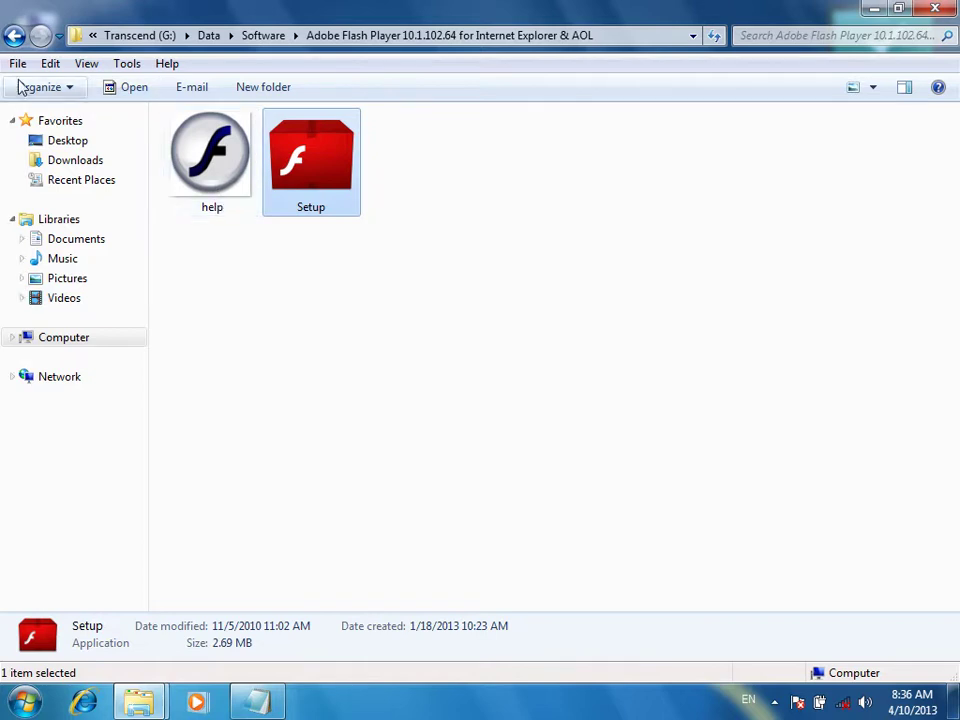
click(14, 35)
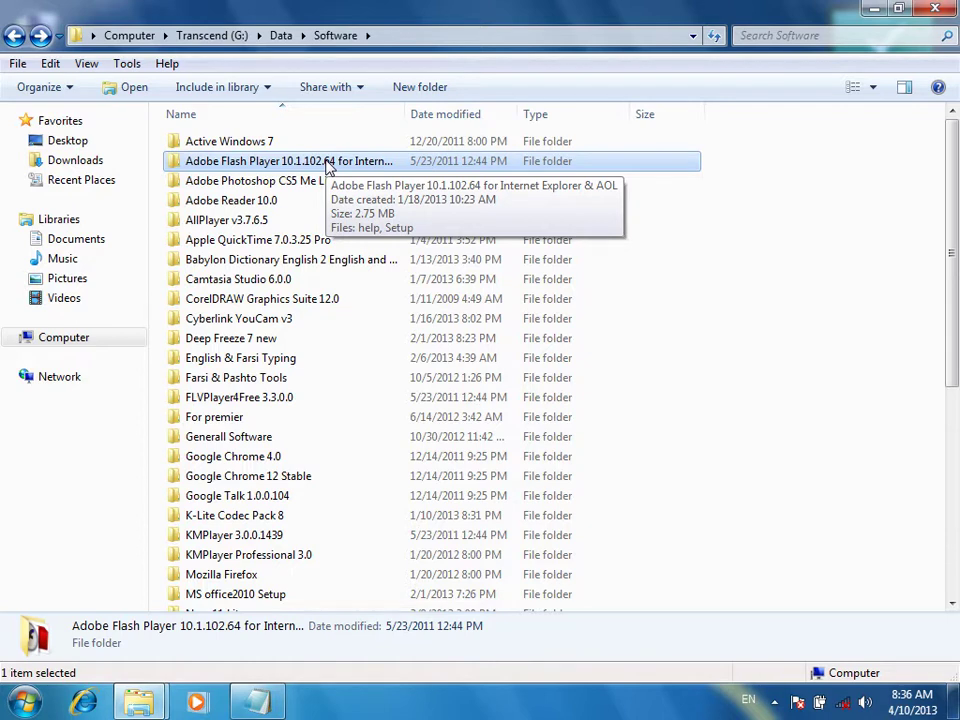
Run Setup from the Adobe Reader 10.0 folder, install Reader X, and close with Finish
click(240, 204)
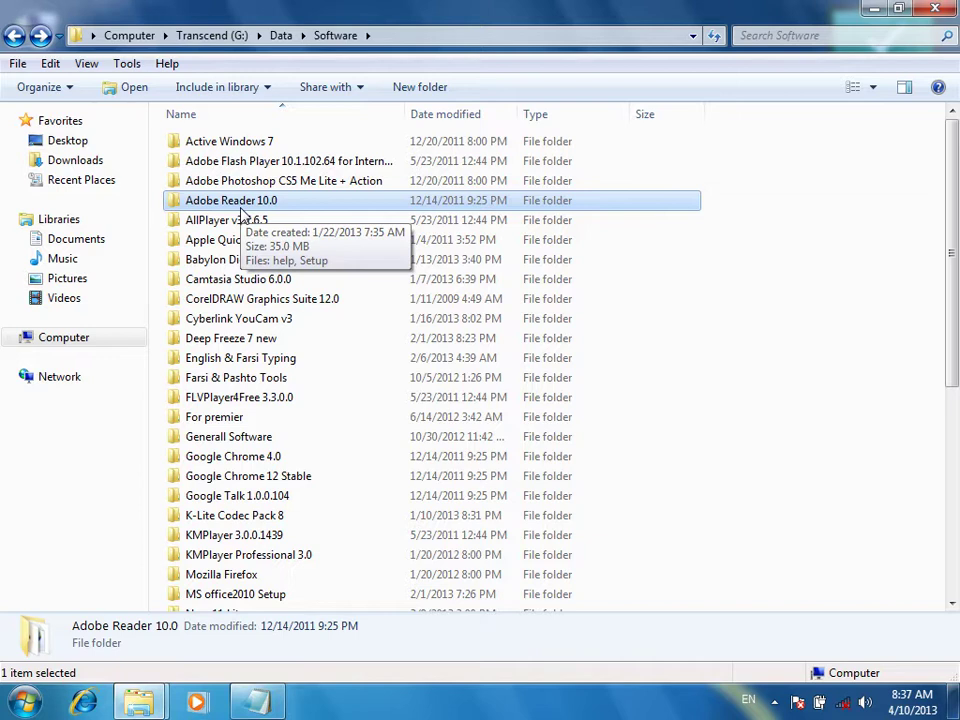
double_click(240, 206)
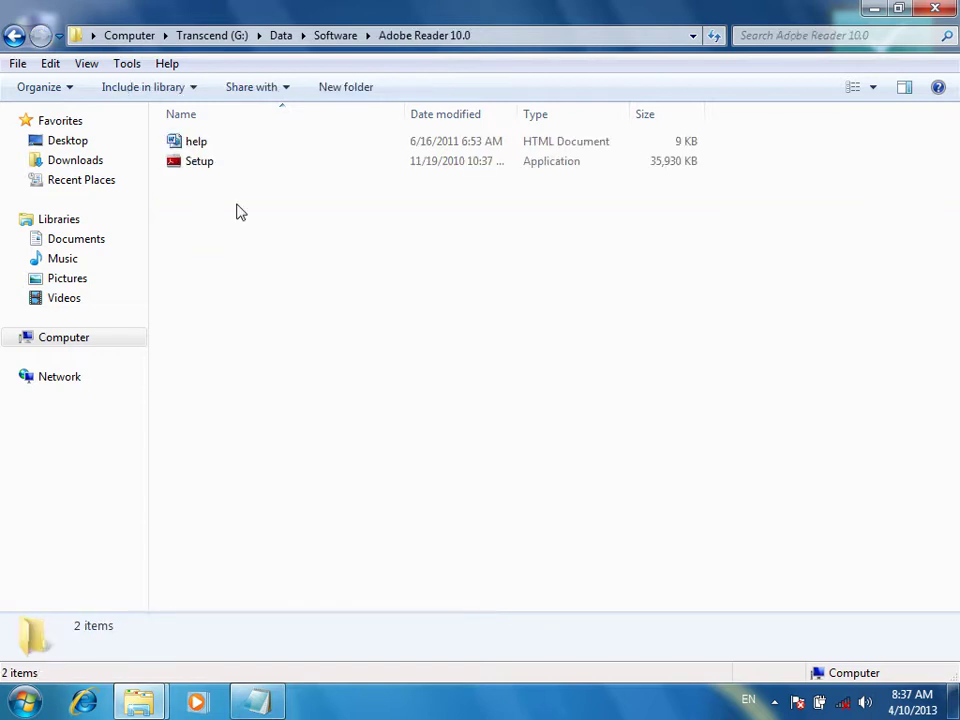
click(201, 165)
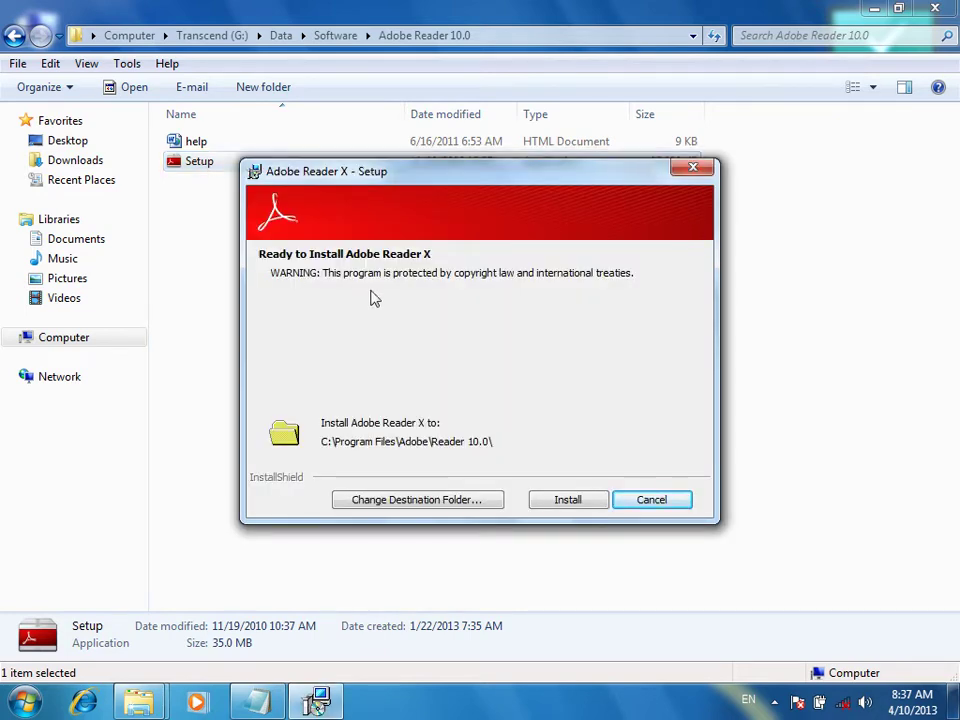
click(568, 500)
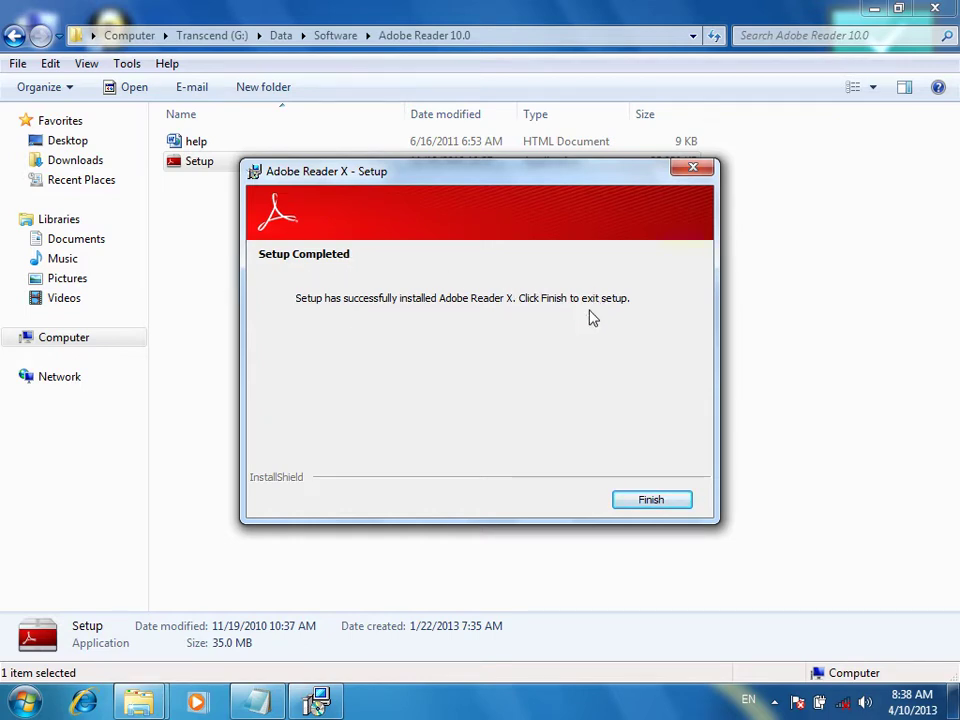
click(651, 502)
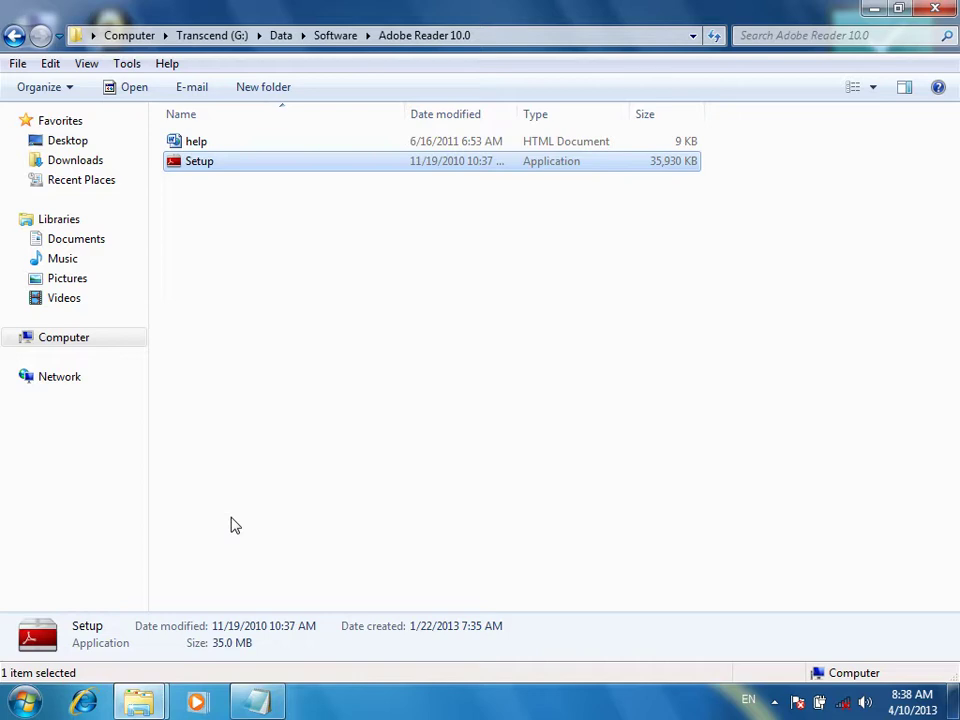
Browse to Transcend (G:) > Data > Notes Section > Web Development
click(868, 9)
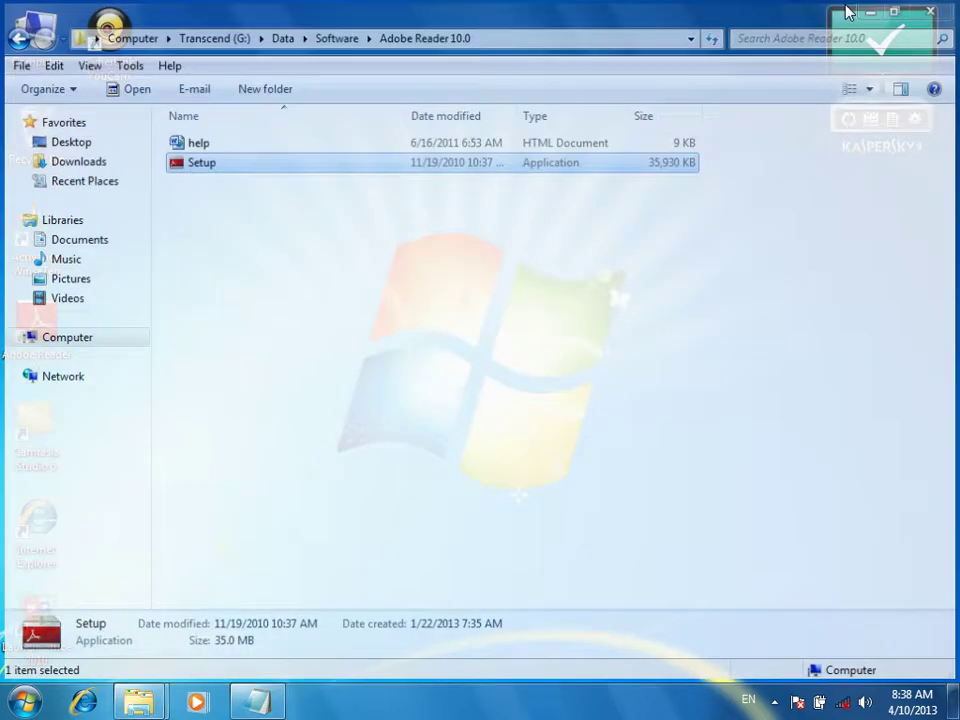
double_click(34, 30)
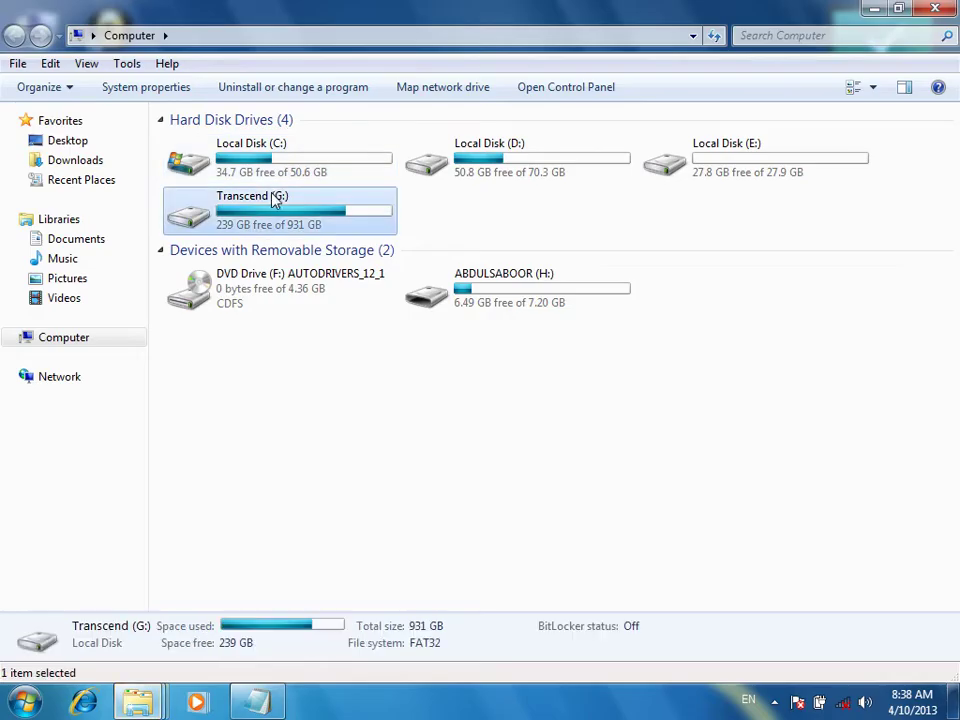
double_click(276, 200)
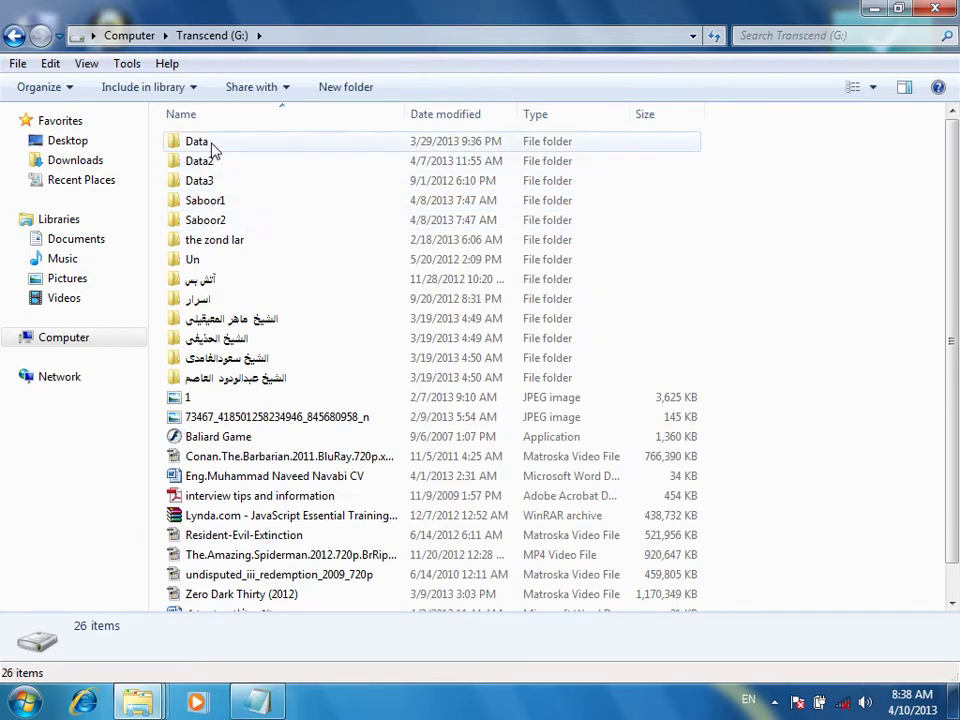
double_click(212, 150)
double_click(220, 301)
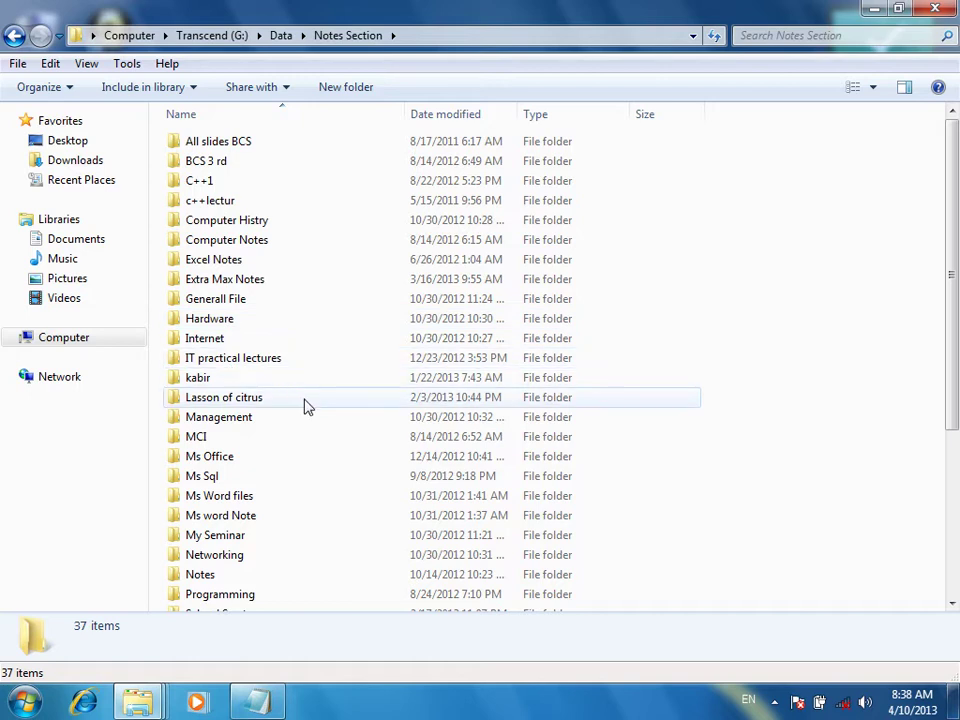
scroll(305, 404, down, 2)
scroll(308, 404, down, 2)
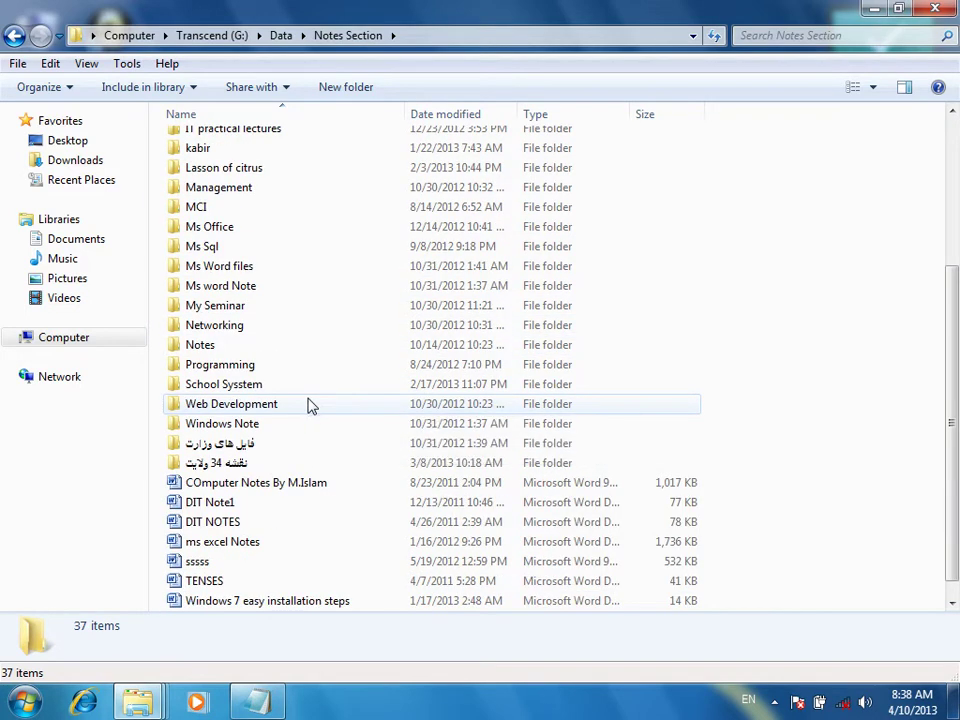
scroll(308, 404, up, 2)
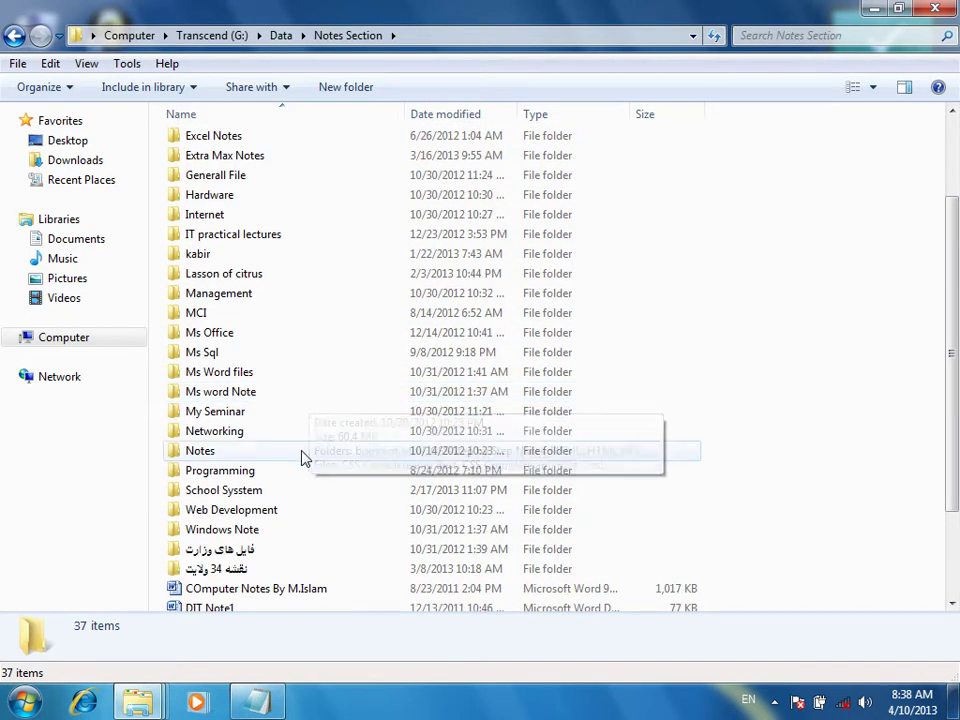
double_click(246, 512)
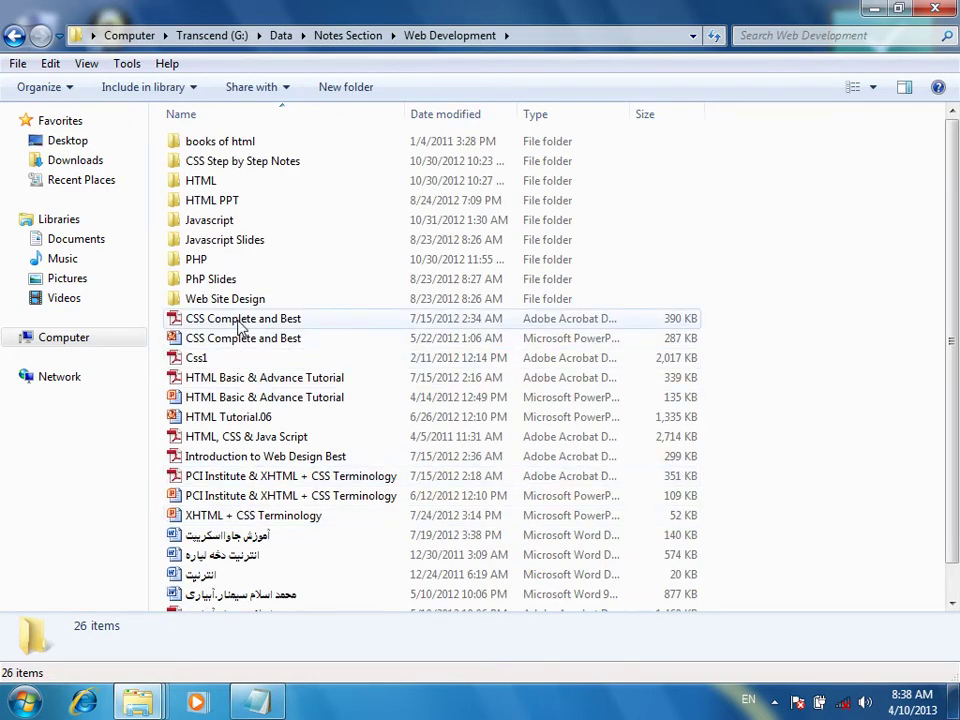
Open CSS Complete and Best.pdf, accept the Reader licence, scroll its pages, close Reader, and show the desktop
click(279, 322)
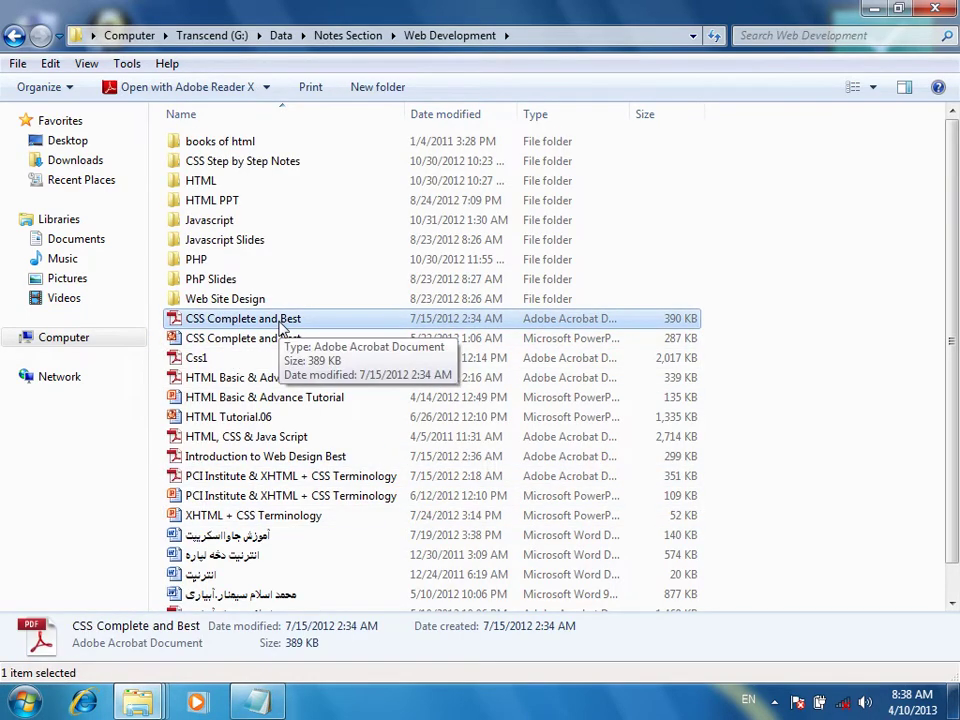
double_click(281, 326)
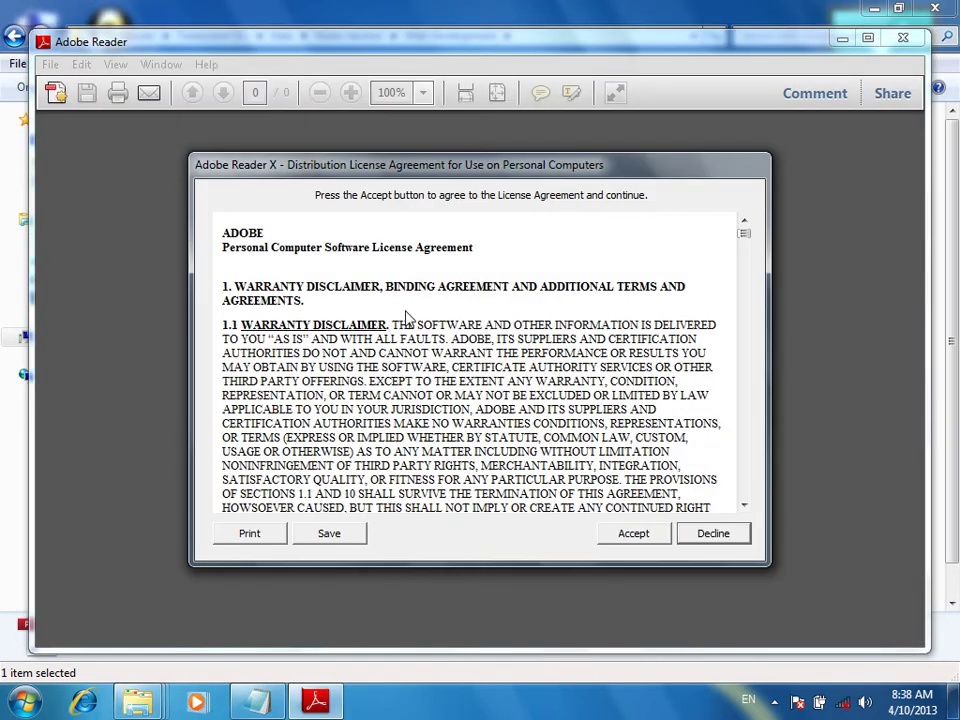
click(631, 536)
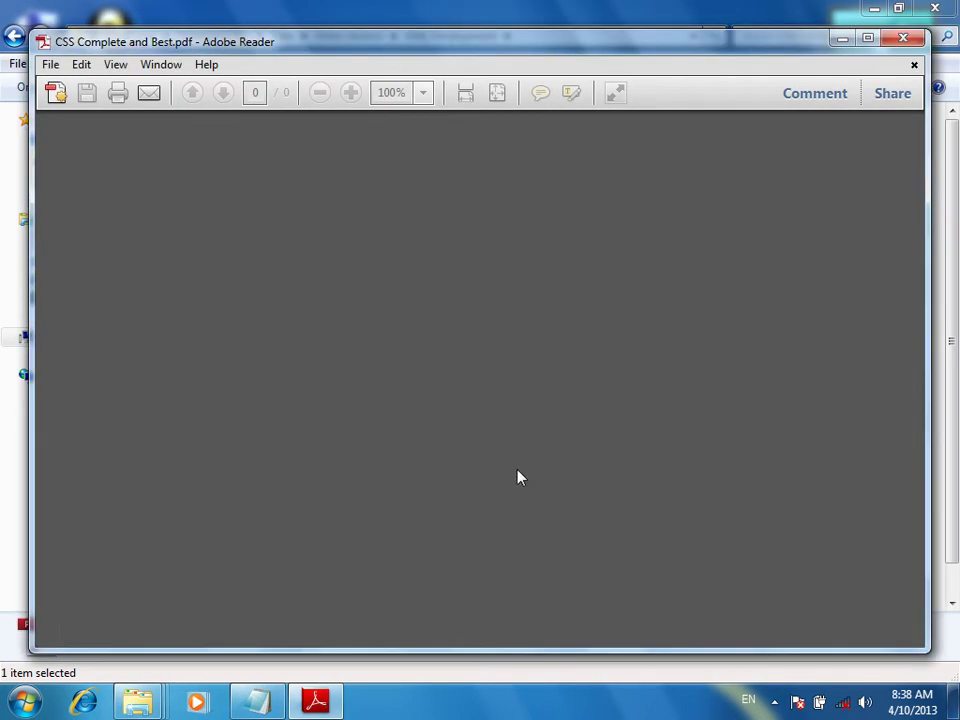
scroll(468, 240, down, 5)
scroll(472, 224, down, 20)
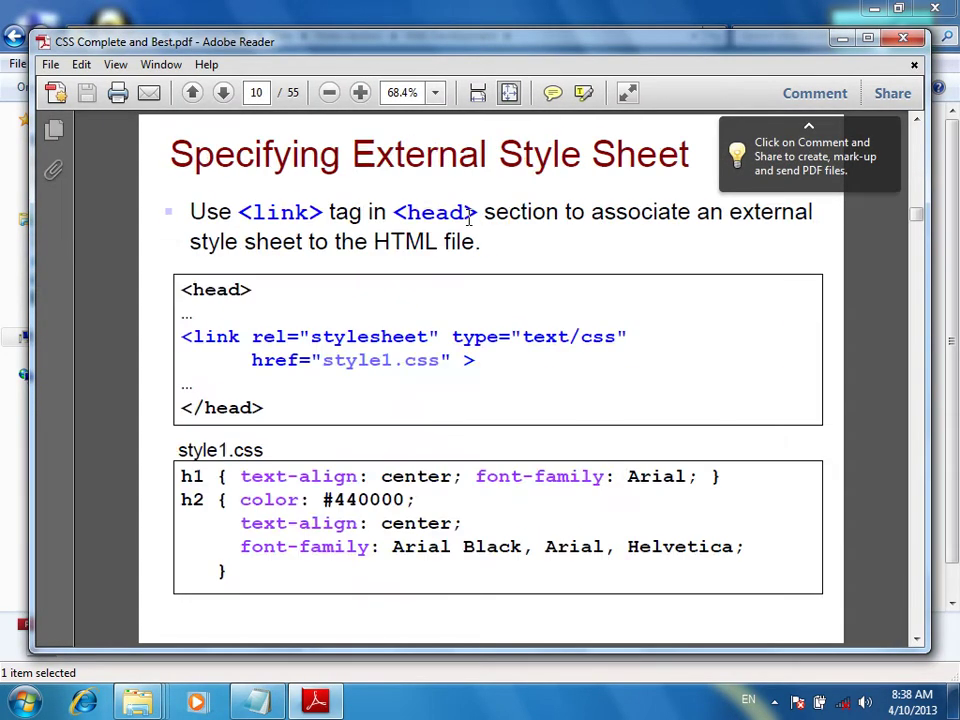
click(909, 36)
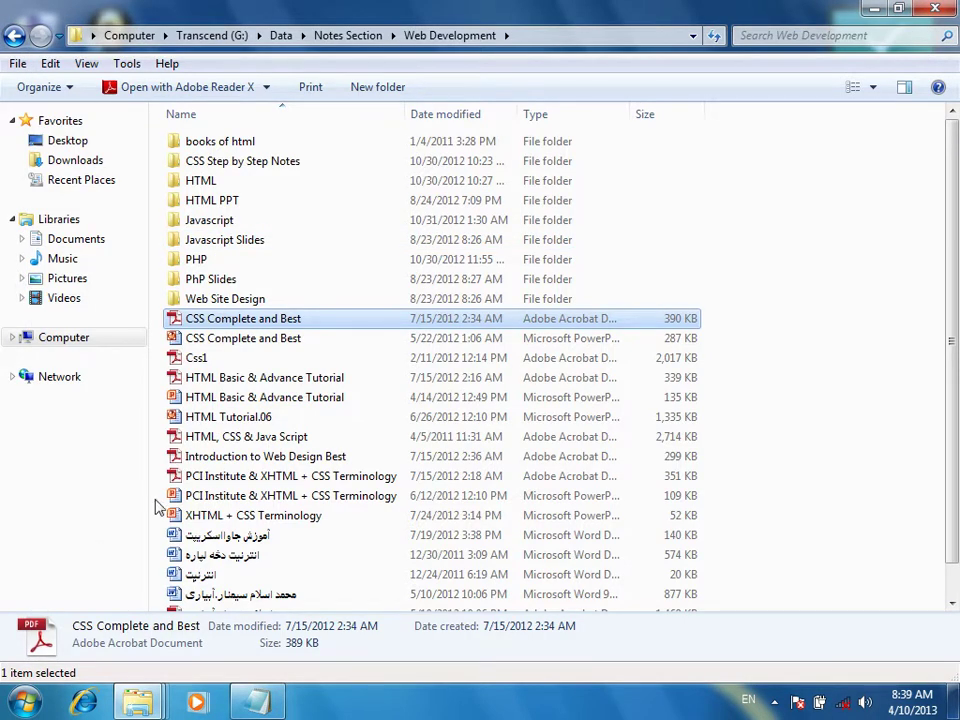
key(super+d)
Restore the Adobe Reader 10.0 folder, go back to Software, select Active Windows 7, and minimise
mouse_move(138, 702)
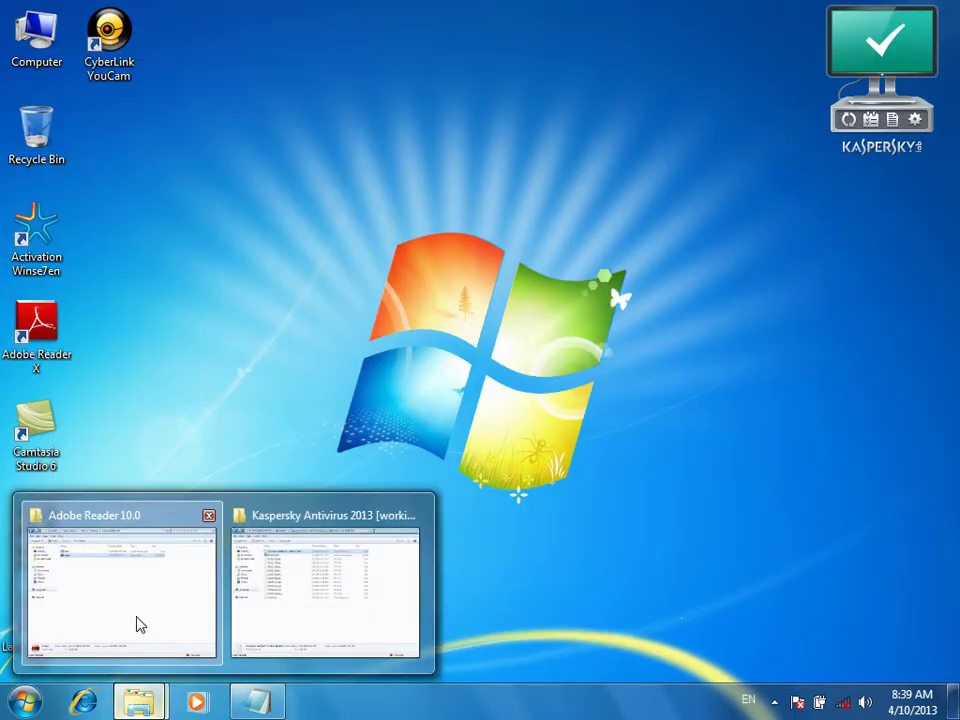
click(140, 625)
click(14, 36)
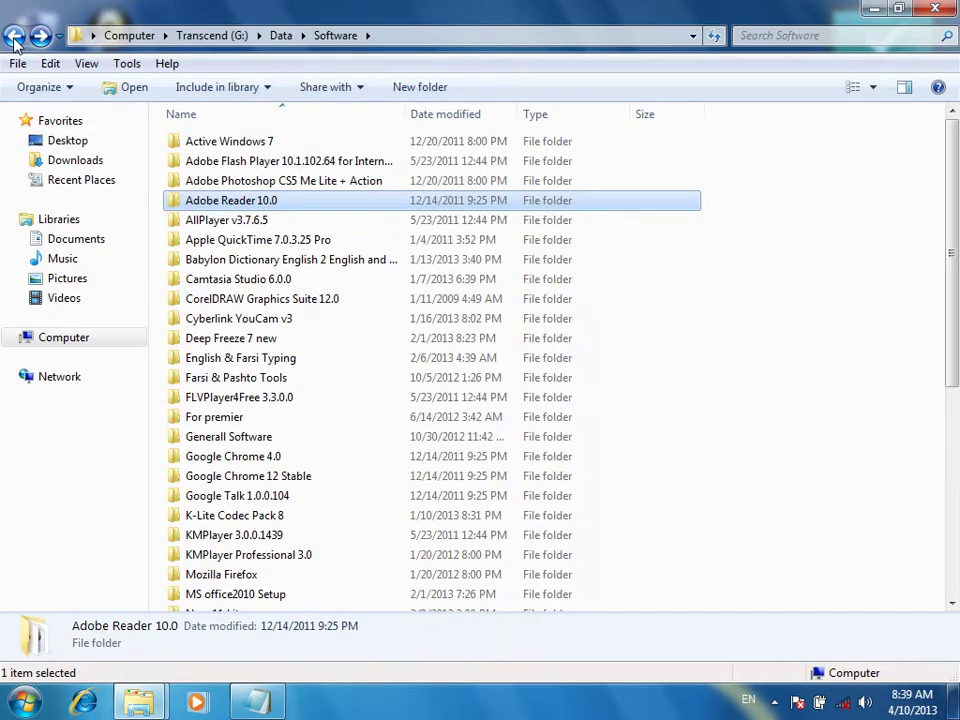
click(201, 145)
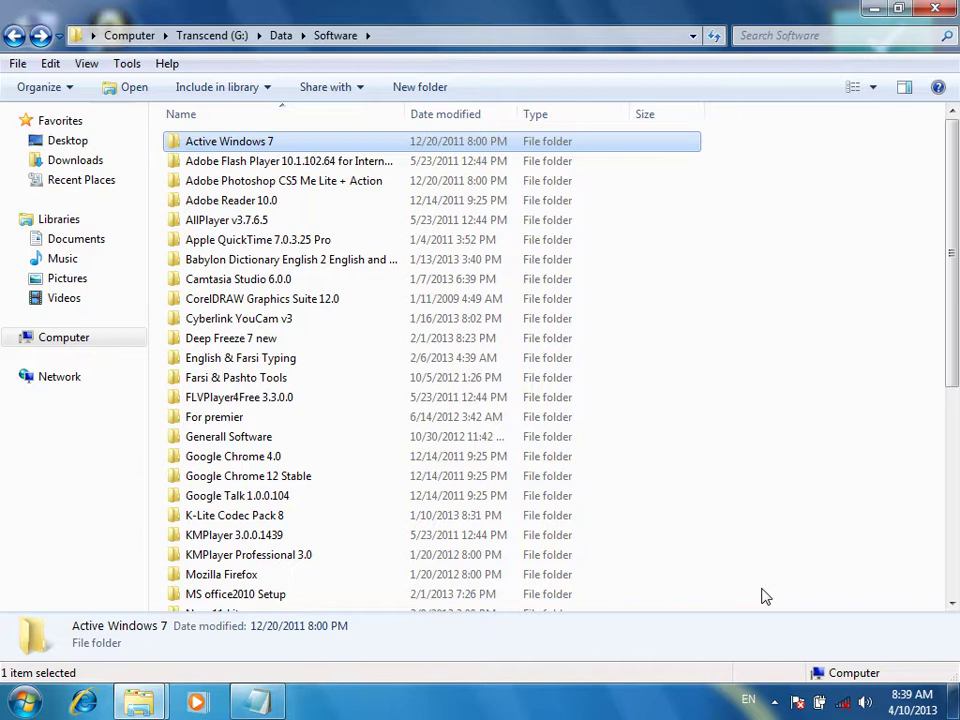
click(872, 10)
Briefly bring up the Kaspersky Antivirus 2013 keys folder, then open Computer from the desktop
drag(272, 71, 760, 458)
drag(280, 52, 713, 533)
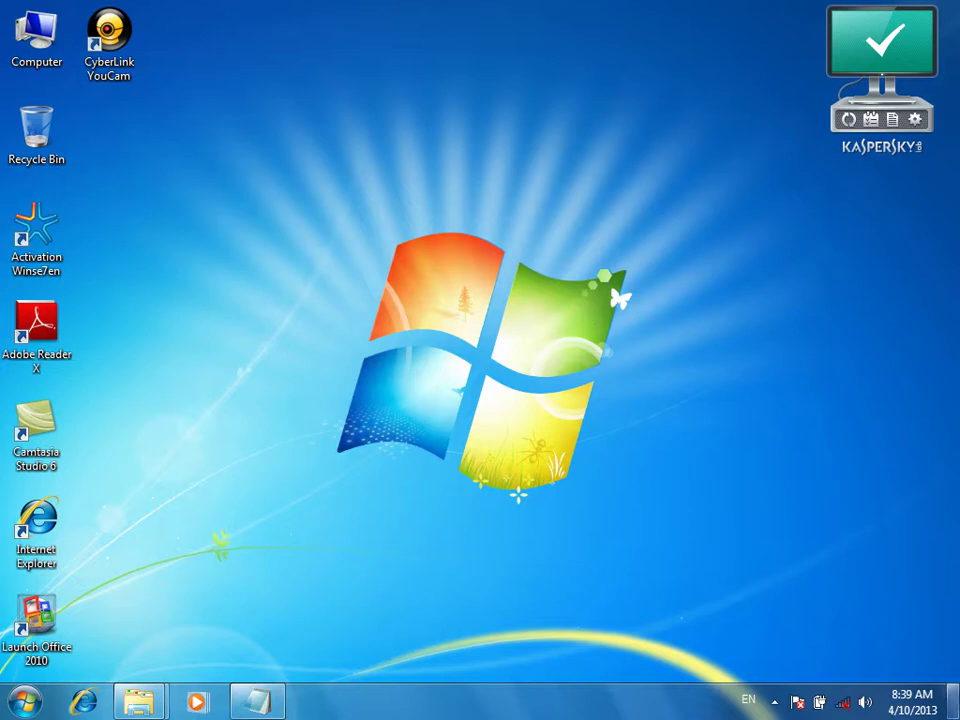
mouse_move(821, 707)
mouse_move(150, 703)
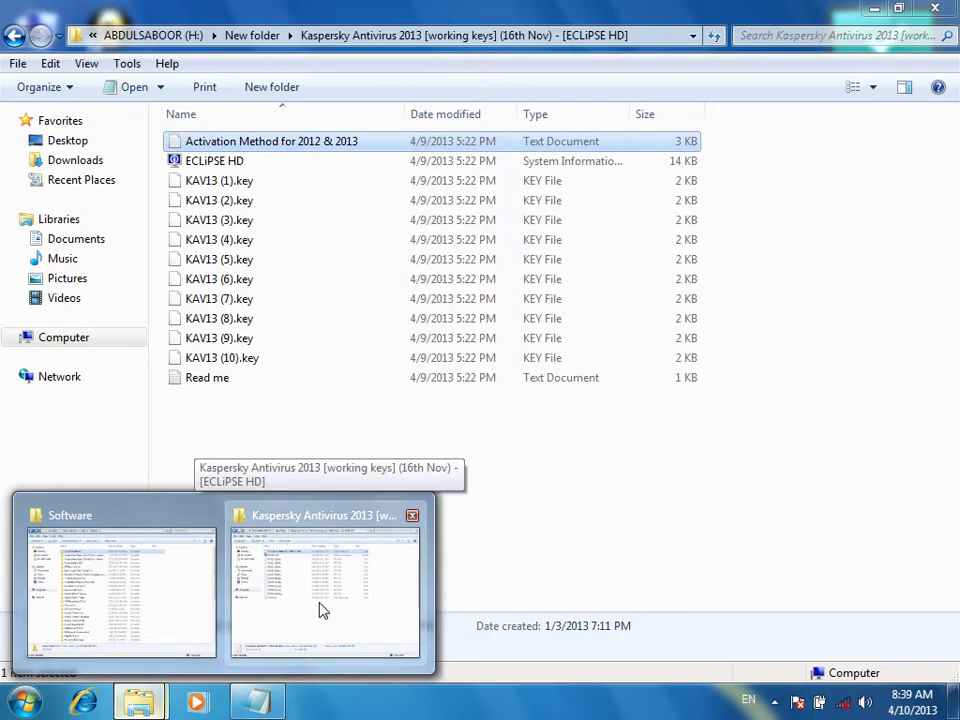
click(320, 605)
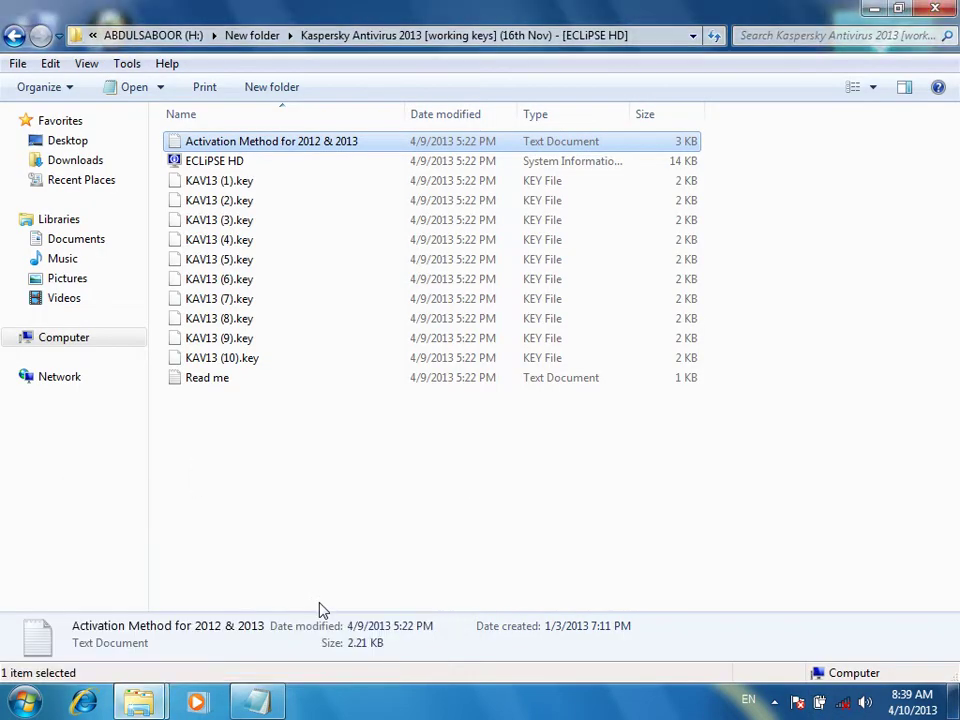
key(super+d)
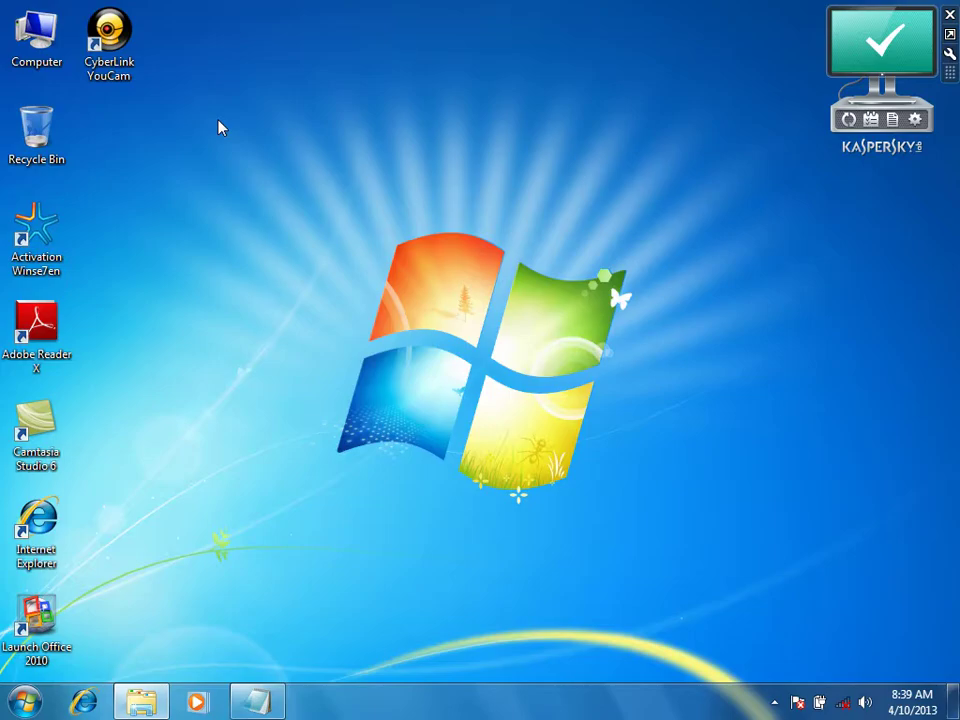
key(alt+Tab)
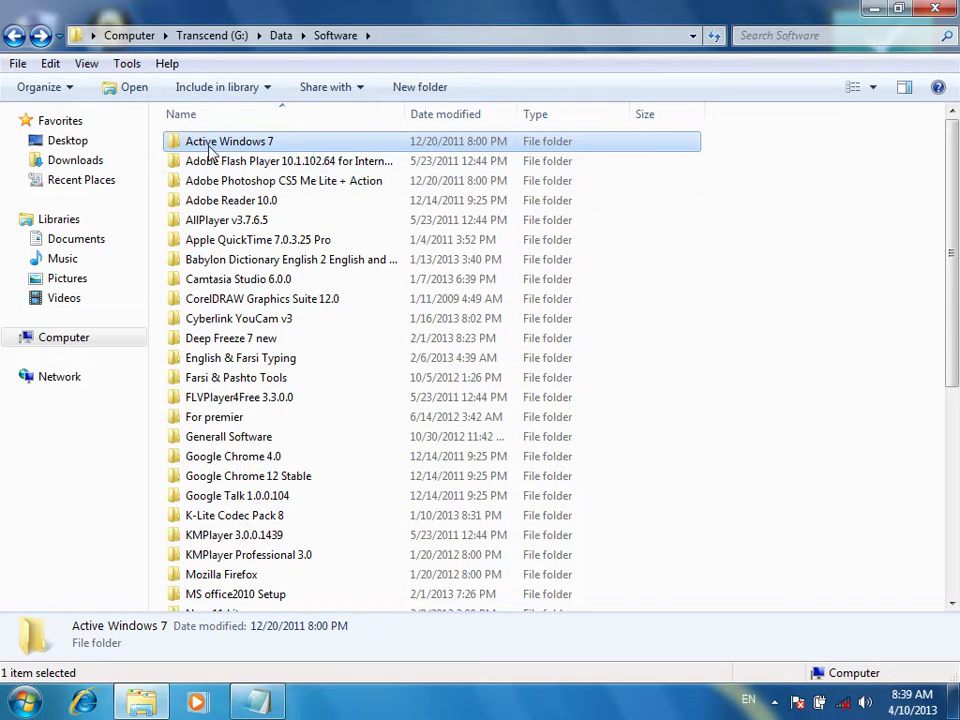
key(super+d)
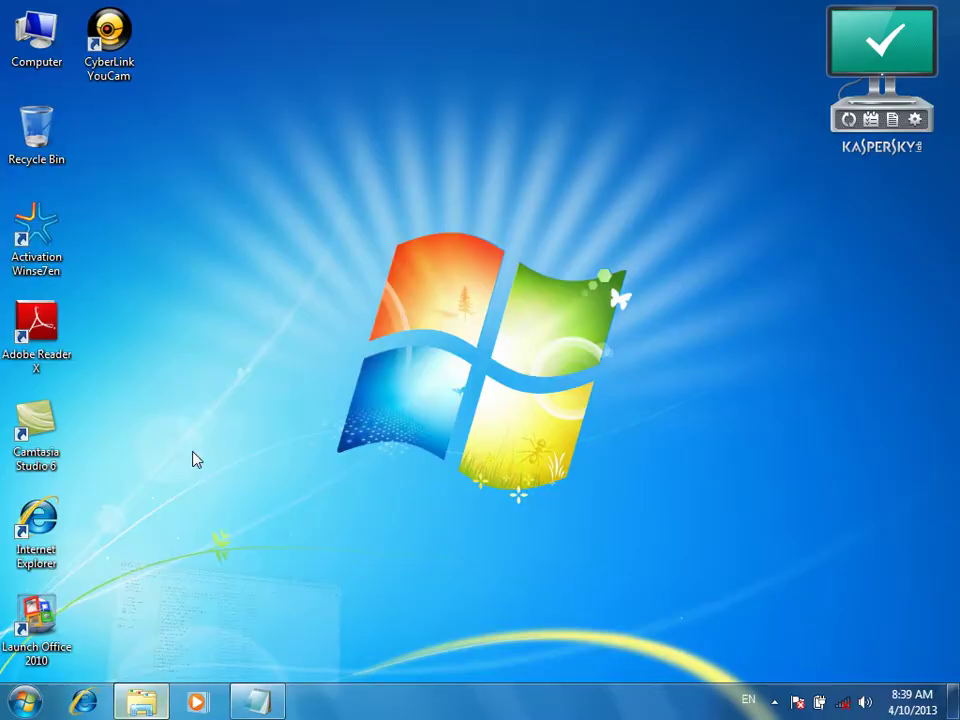
double_click(36, 32)
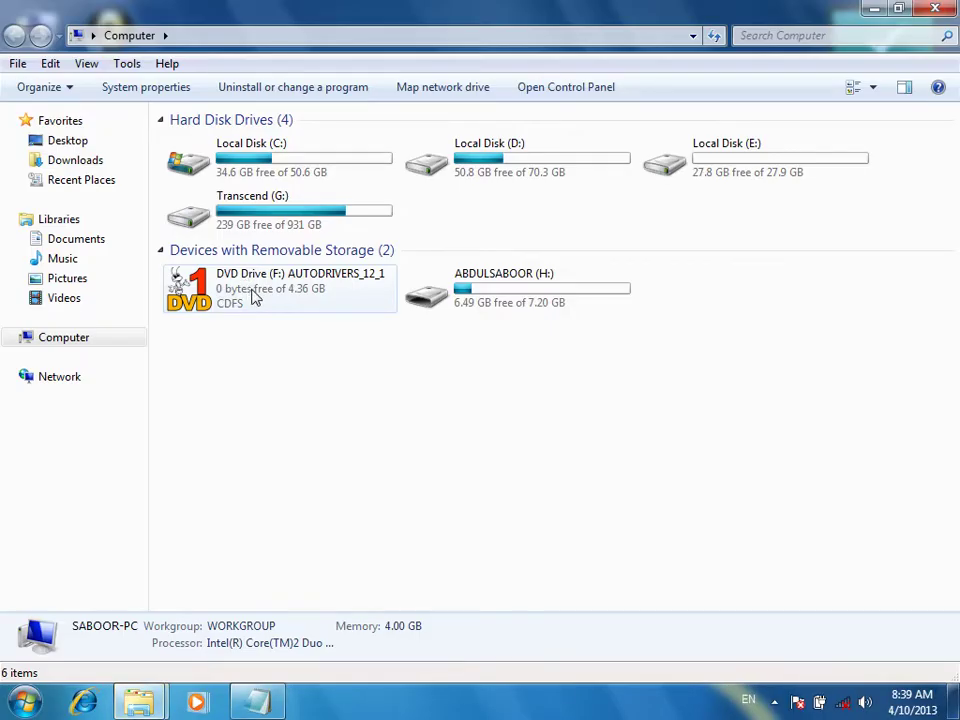
Run Windows 7 Loader MRT from Active Windows 7 to confirm Licensed status, then return to Software
key(super+d)
click(145, 698)
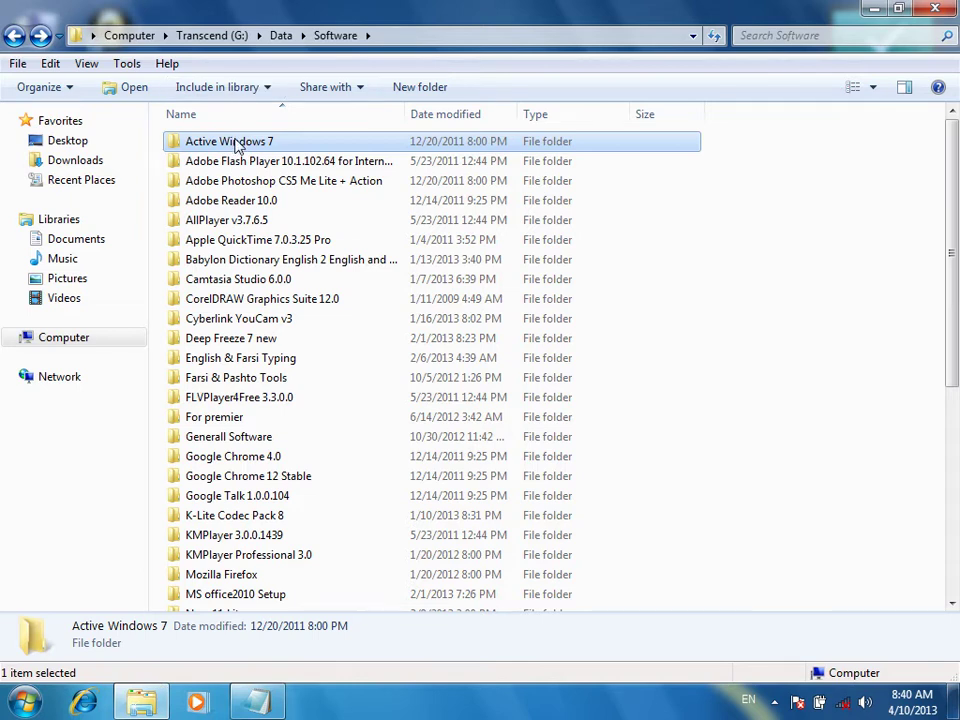
double_click(236, 146)
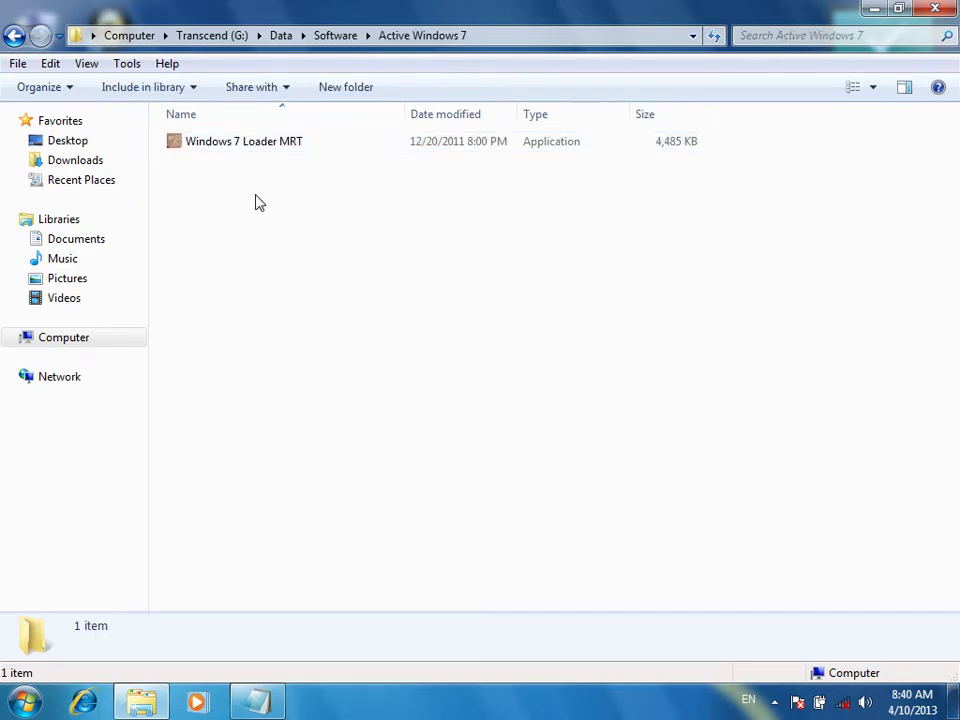
double_click(237, 144)
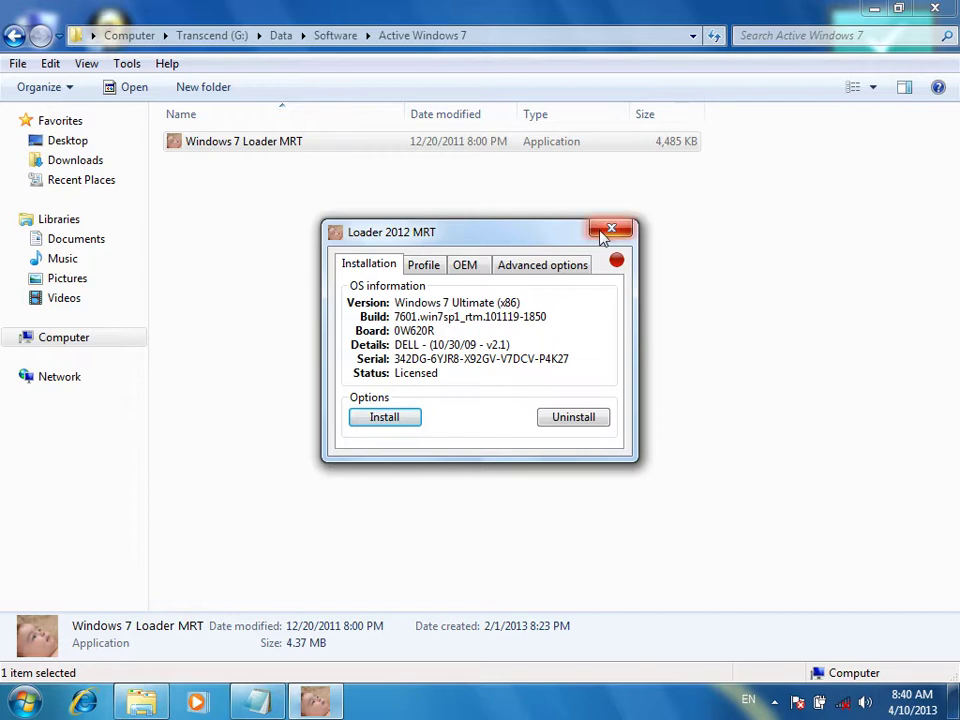
click(611, 229)
click(14, 36)
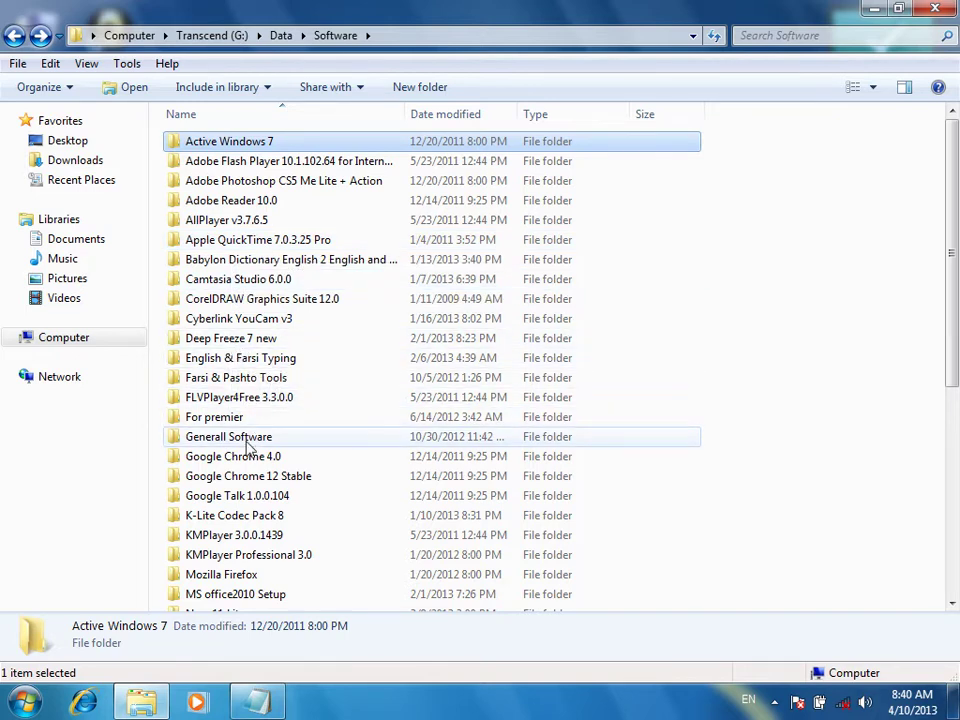
Open the KMPlayer 3.0.0.1439 folder and select its Setup program
scroll(251, 454, down, 3)
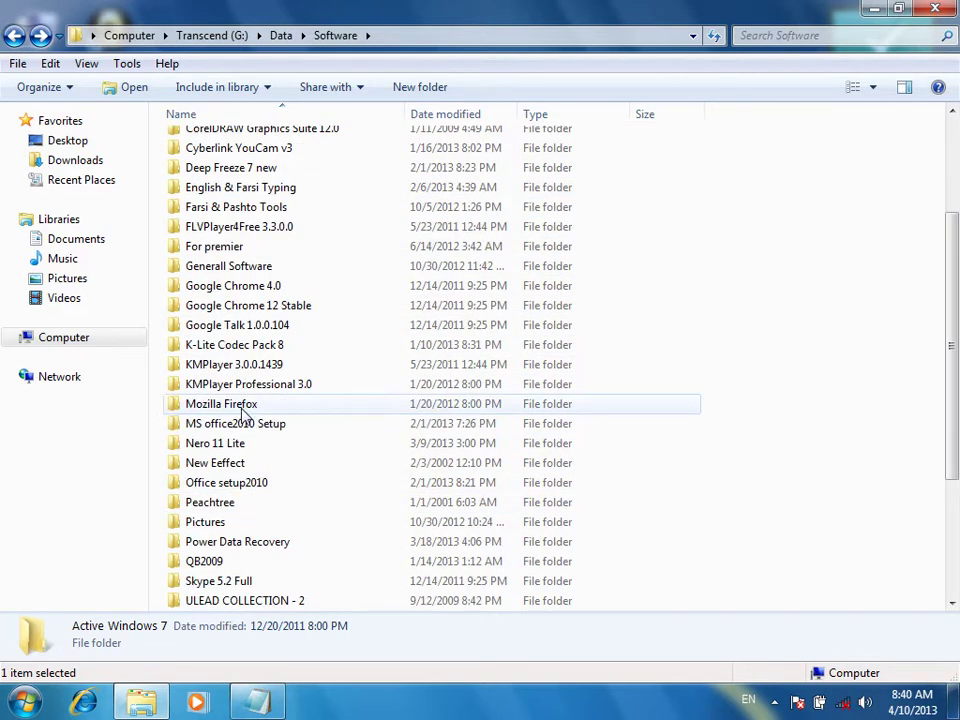
double_click(233, 366)
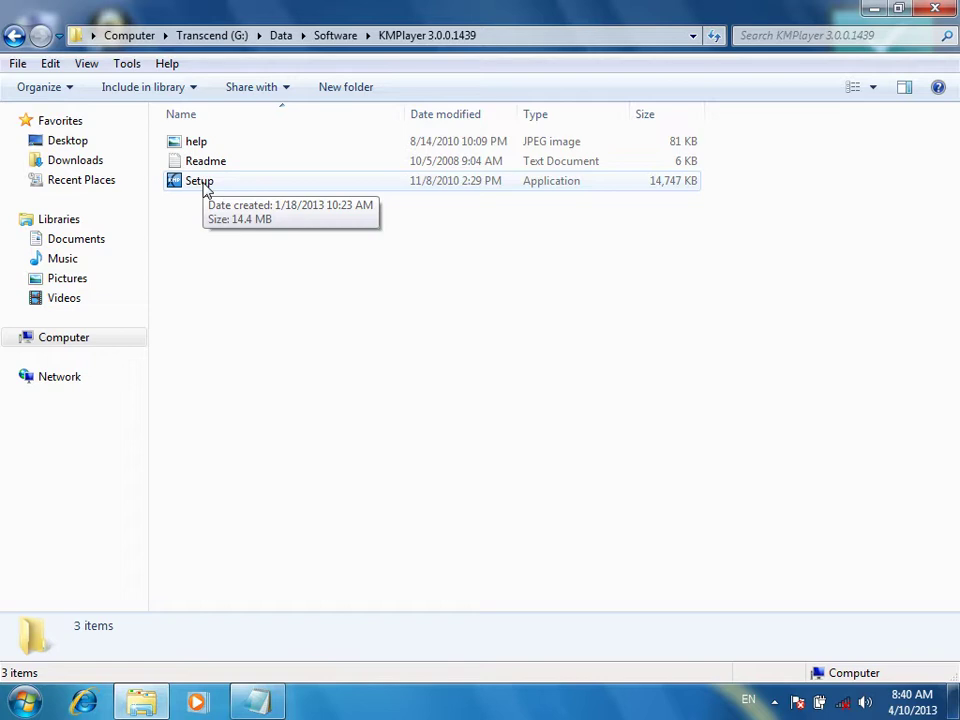
click(205, 191)
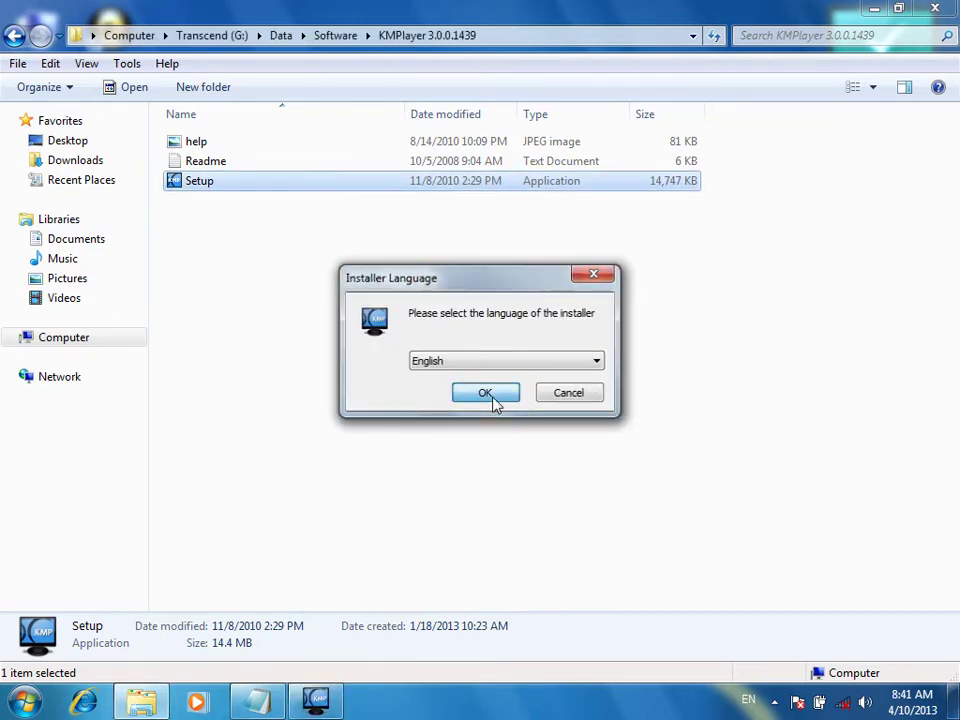
Install KMPlayer in English, accepting the licence, default components and default location
click(491, 402)
click(585, 499)
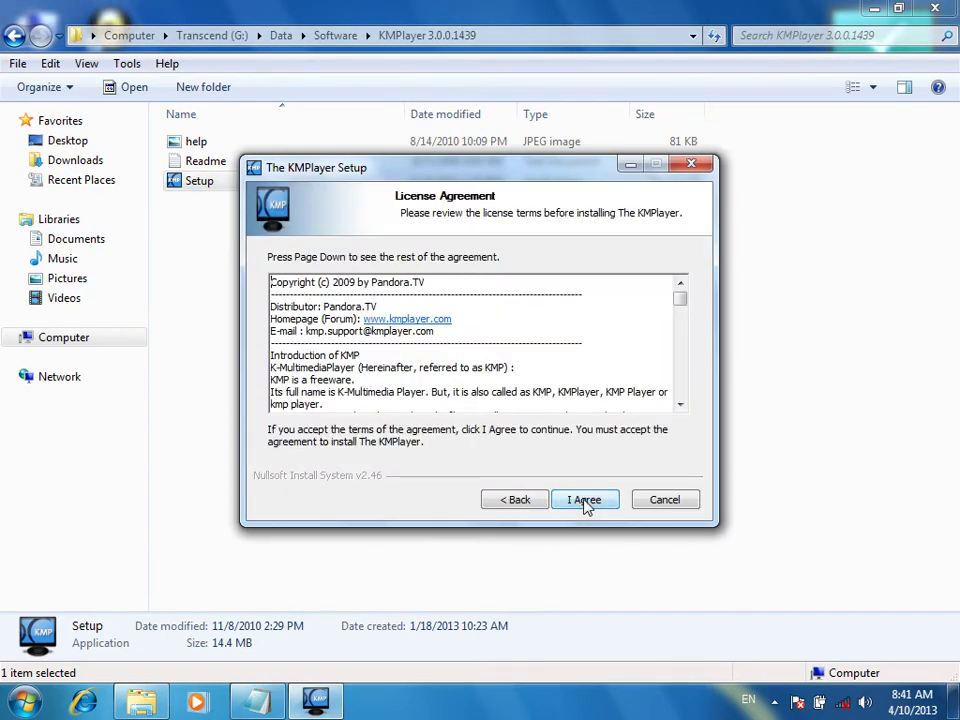
click(585, 500)
click(584, 501)
click(584, 501)
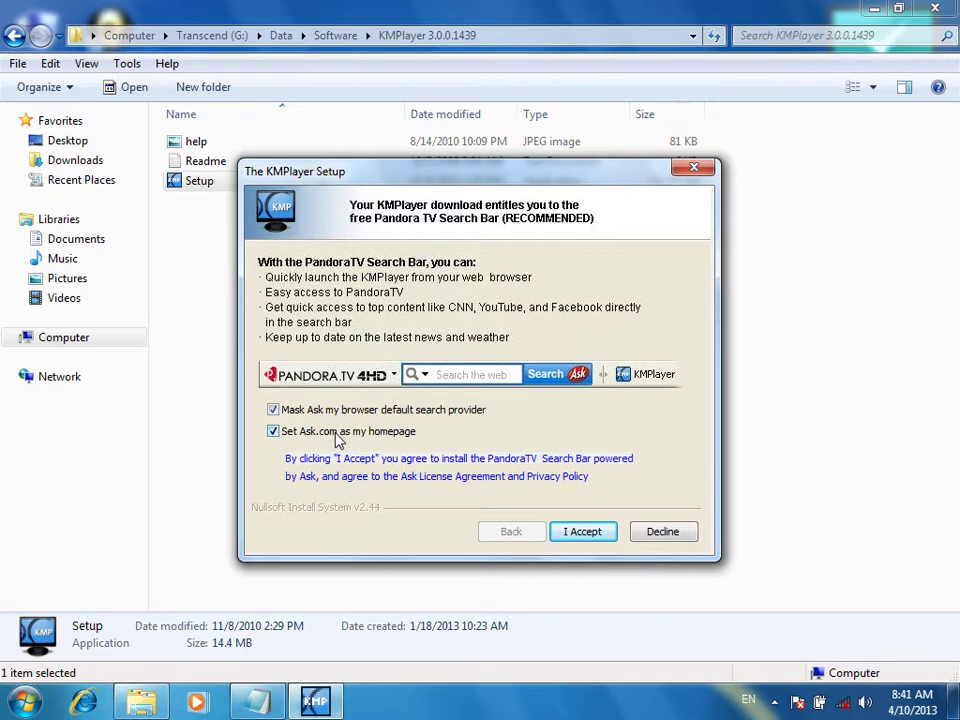
Decline the Ask search, Ask homepage and Pandora TV offers, finish with default settings, and close KMPlayer
click(378, 431)
click(380, 409)
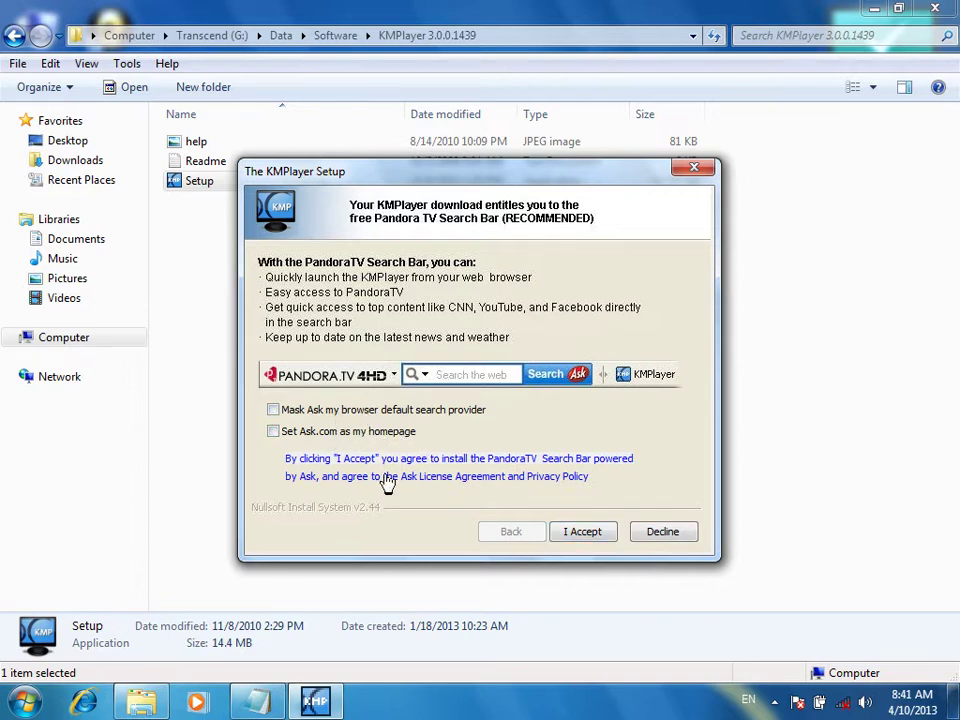
click(576, 532)
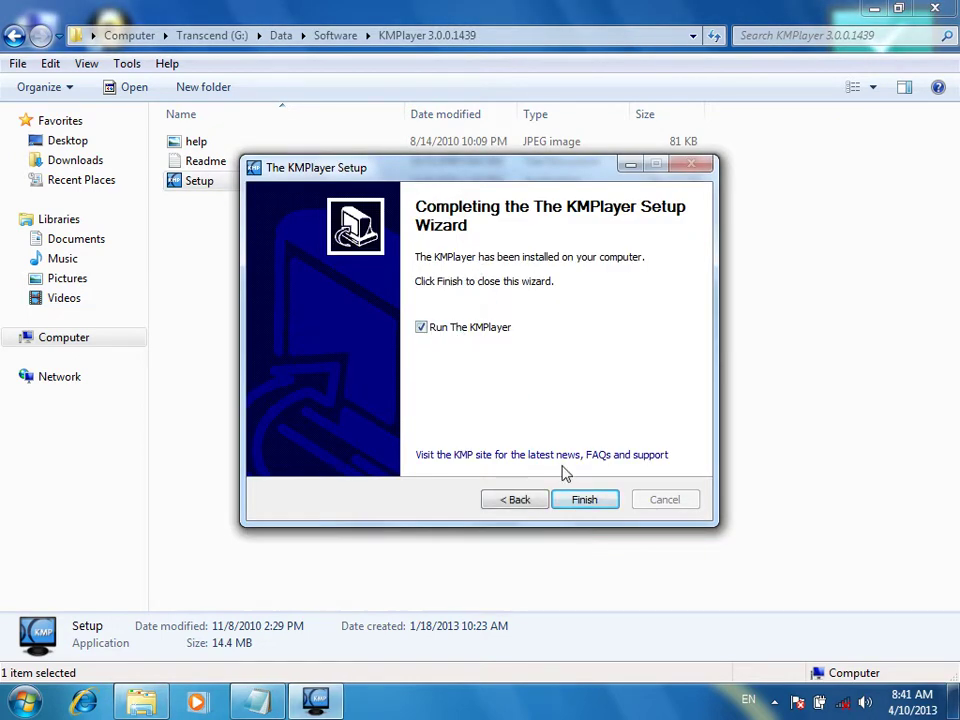
click(582, 508)
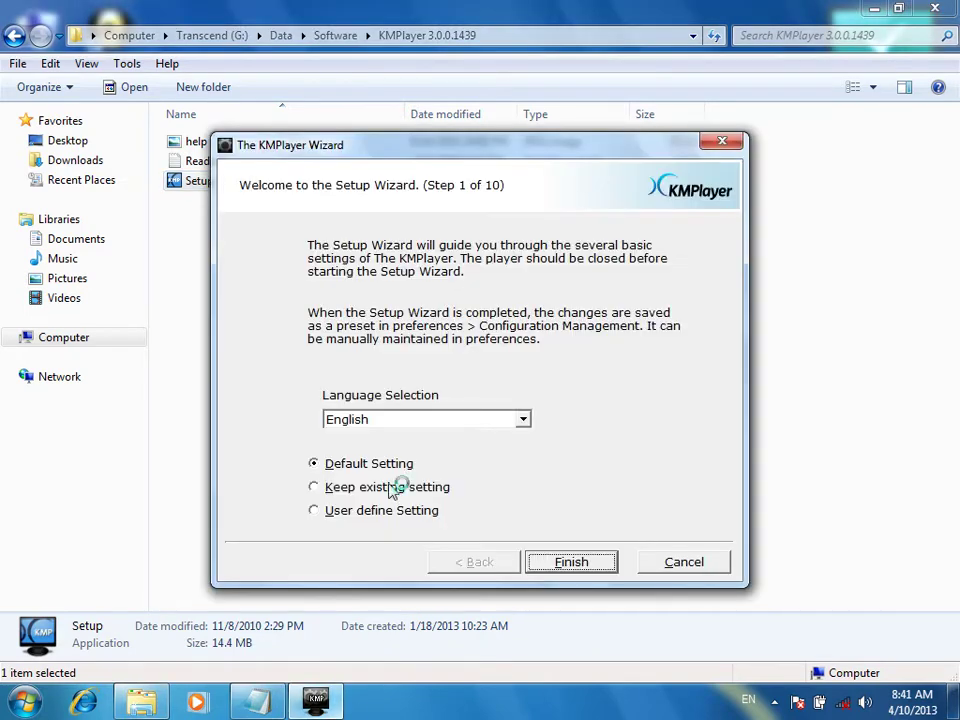
click(551, 566)
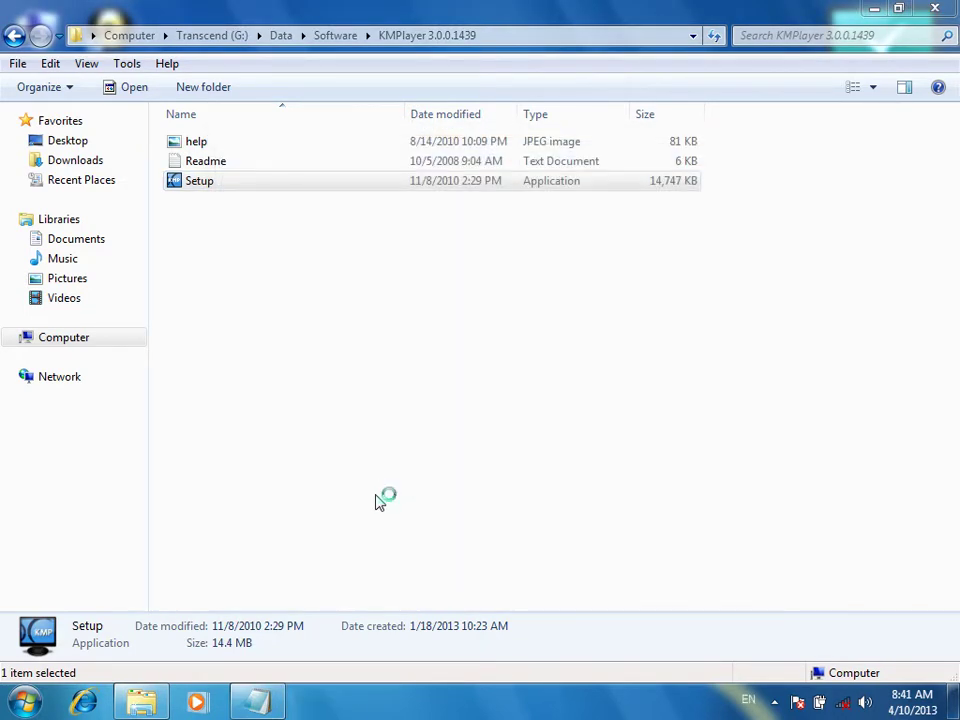
click(313, 704)
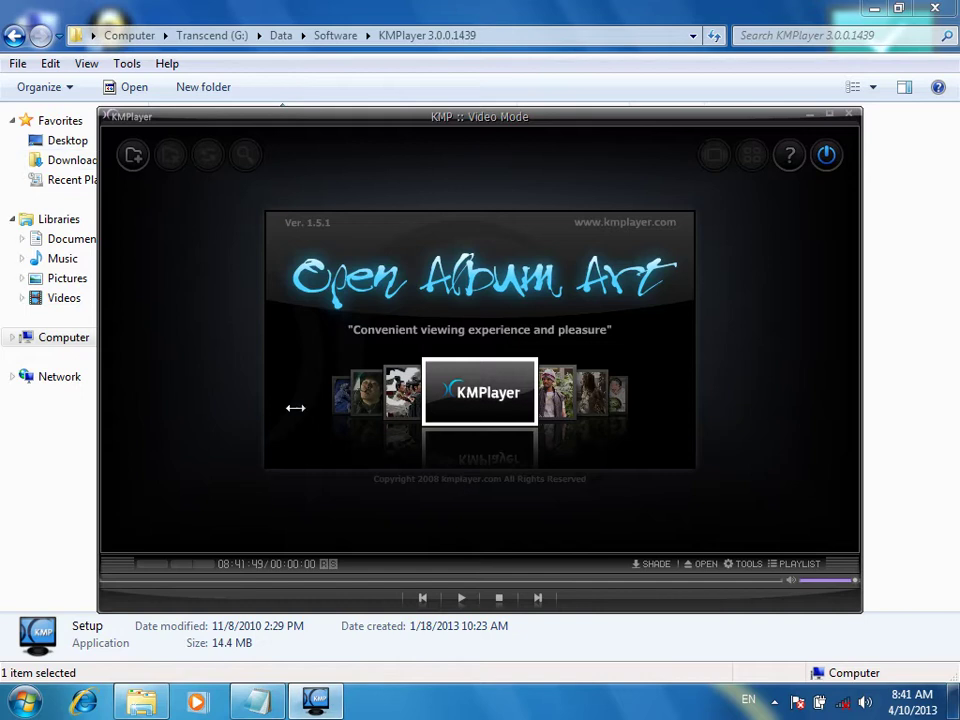
click(850, 121)
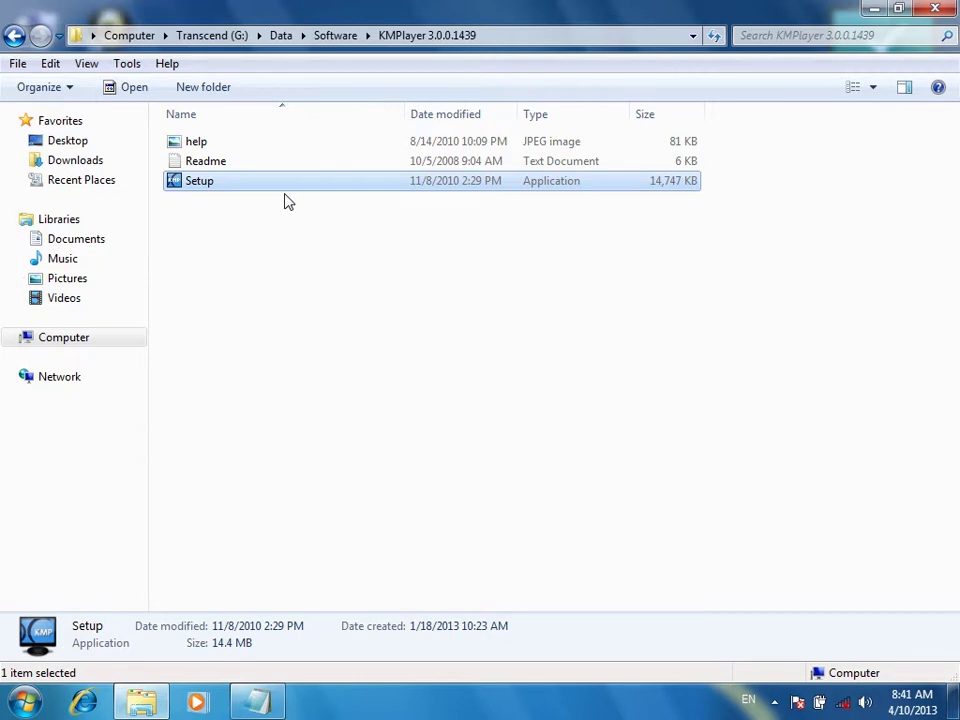
Go back to Software, open VLC Media Player 1.1.5 Final, and launch its Setup
click(10, 38)
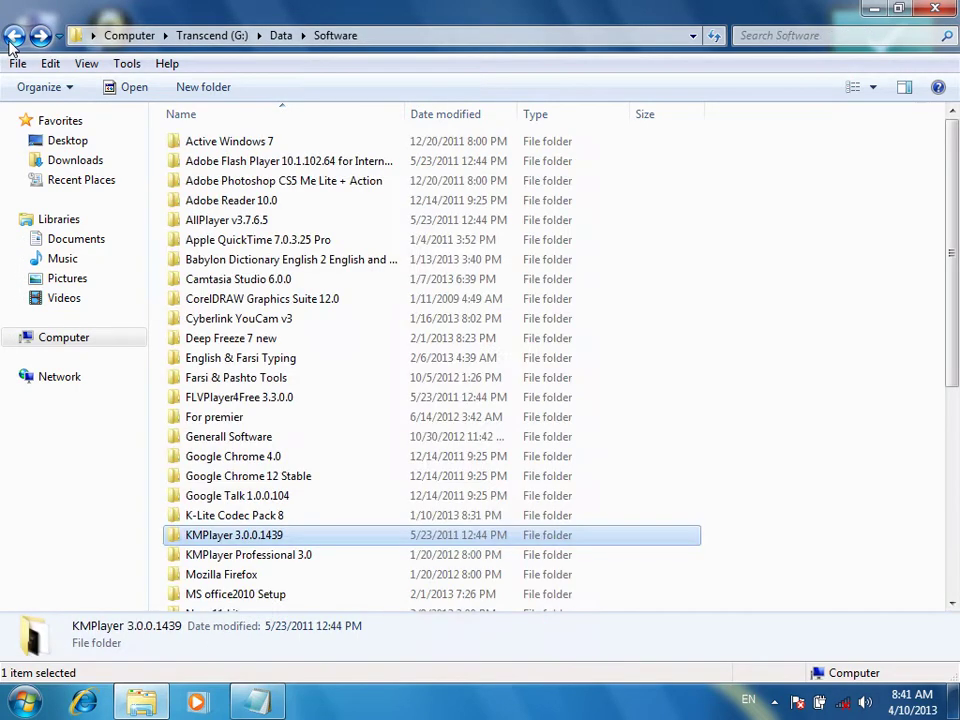
scroll(195, 515, down, 3)
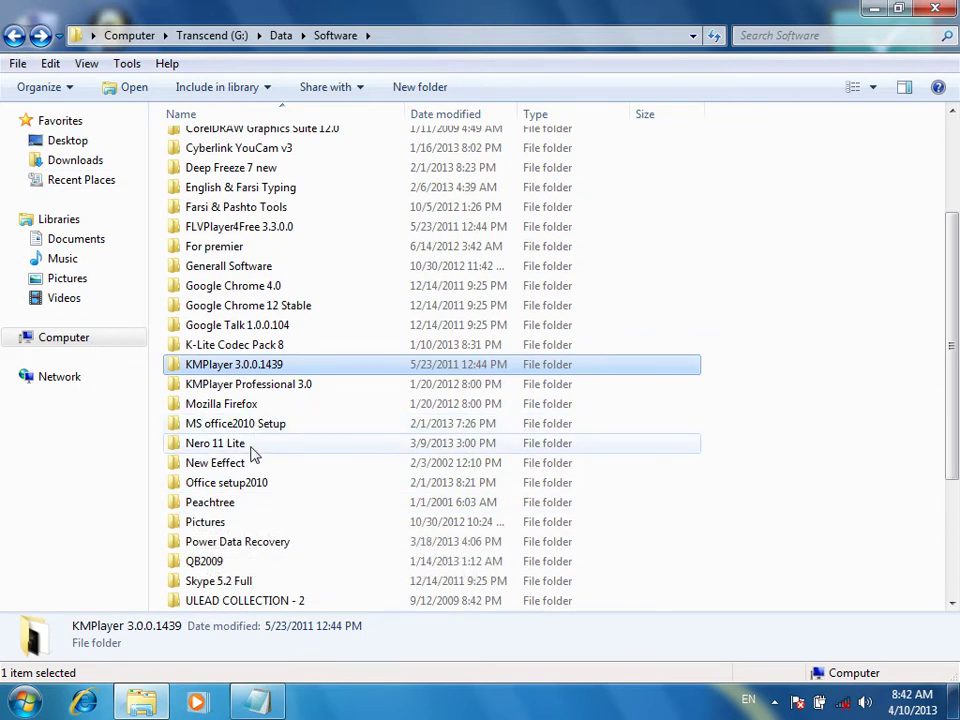
scroll(253, 482, down, 2)
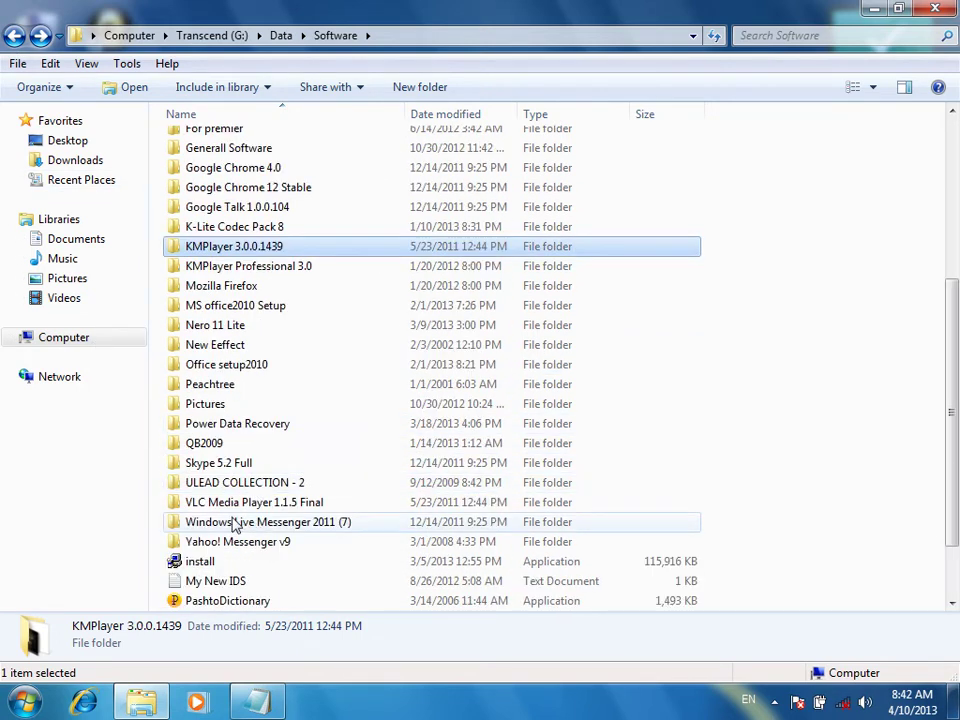
double_click(231, 506)
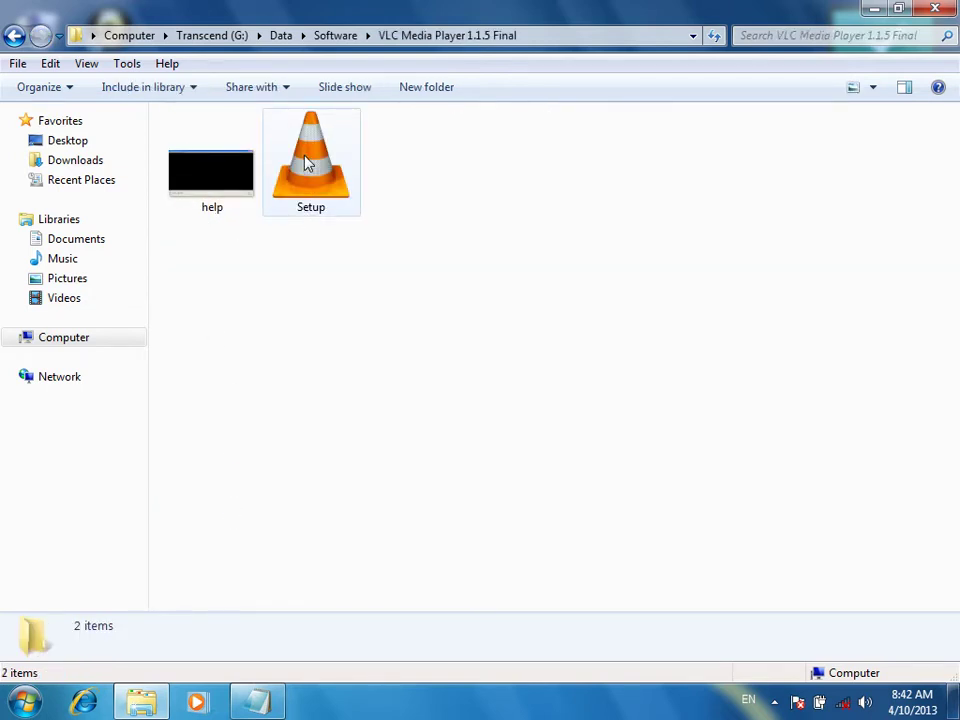
double_click(308, 164)
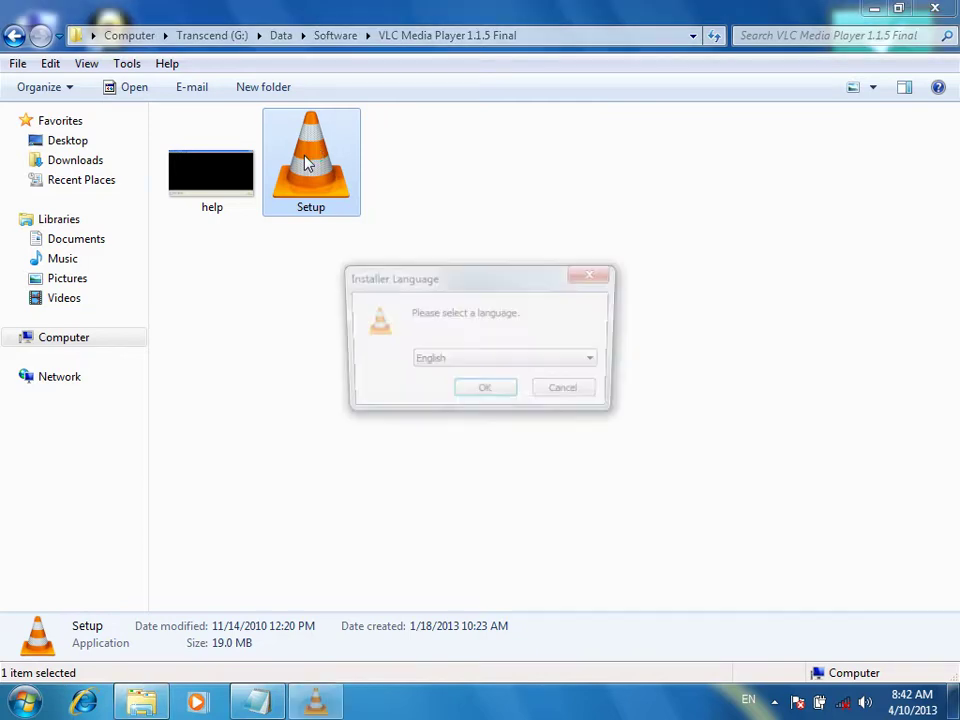
Install VLC 1.1.5 in English with the licence accepted, default components and location, then finish
click(481, 393)
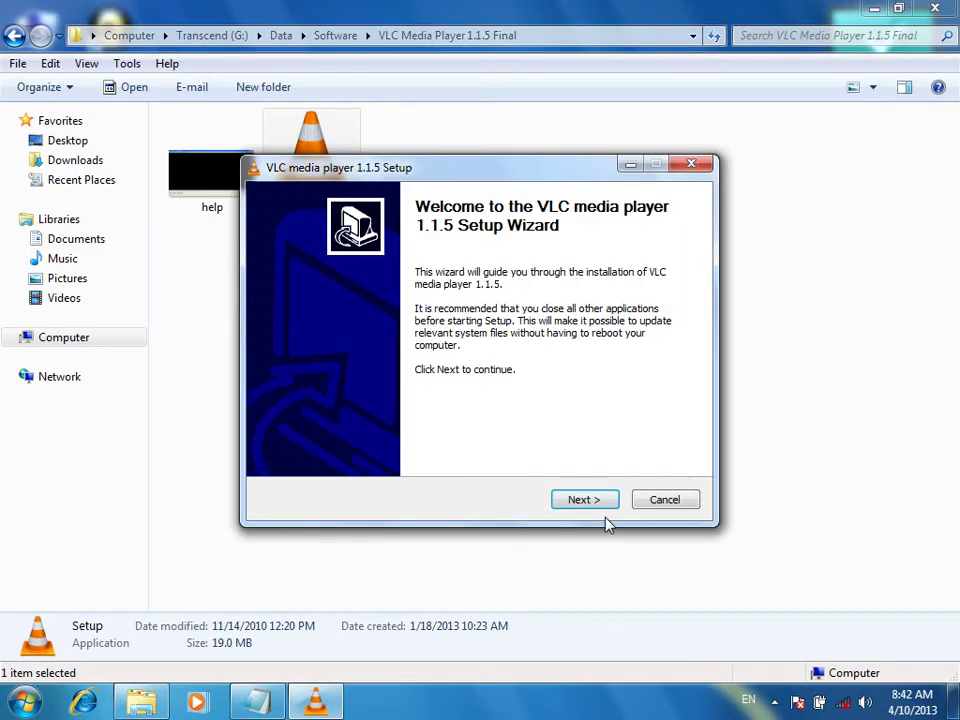
click(598, 504)
click(598, 505)
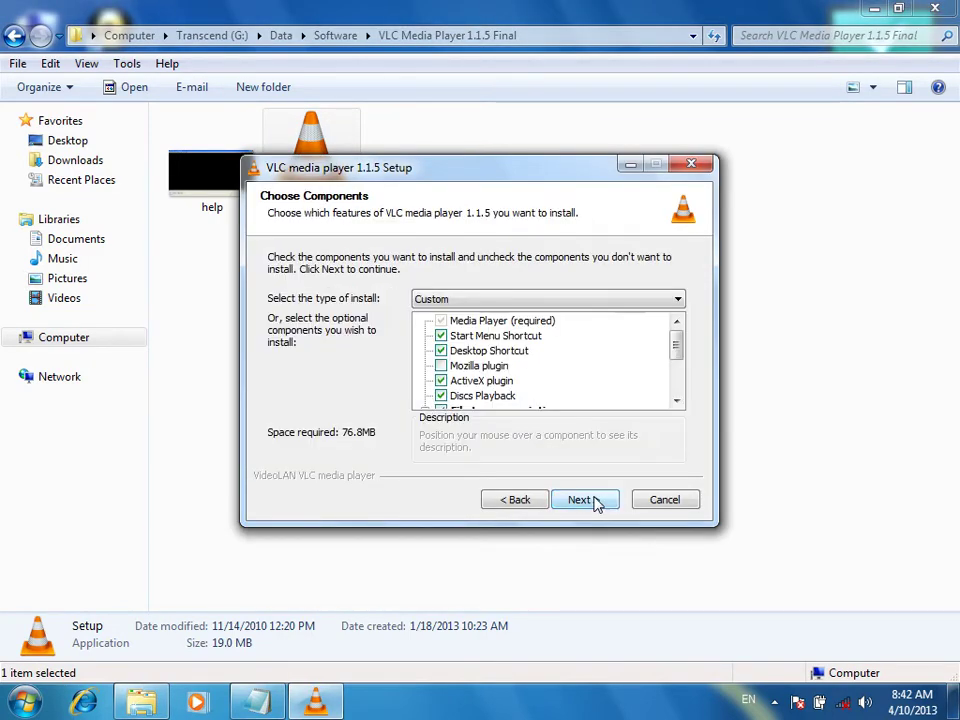
click(598, 504)
click(597, 504)
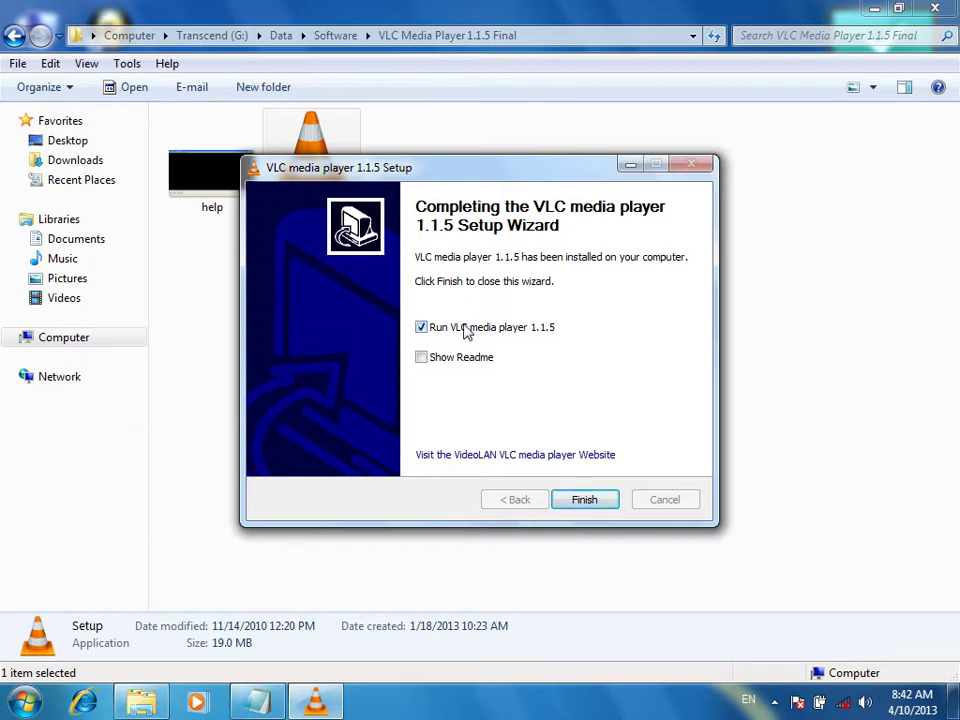
click(585, 500)
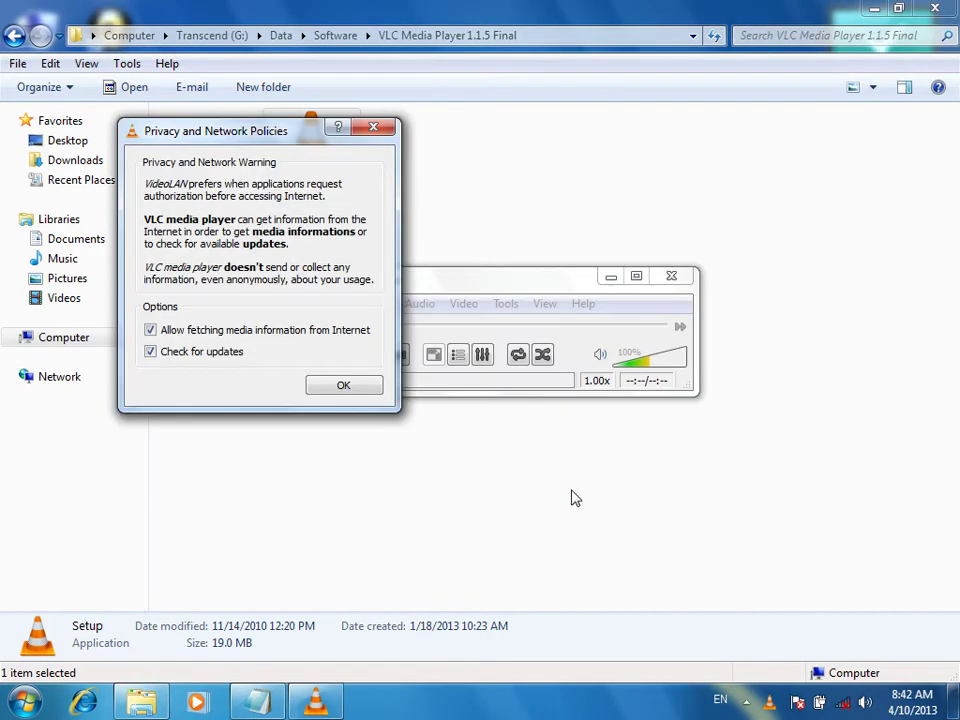
Turn off VLC's online media information and update checks, confirm, and close the player
click(229, 329)
click(203, 351)
click(342, 386)
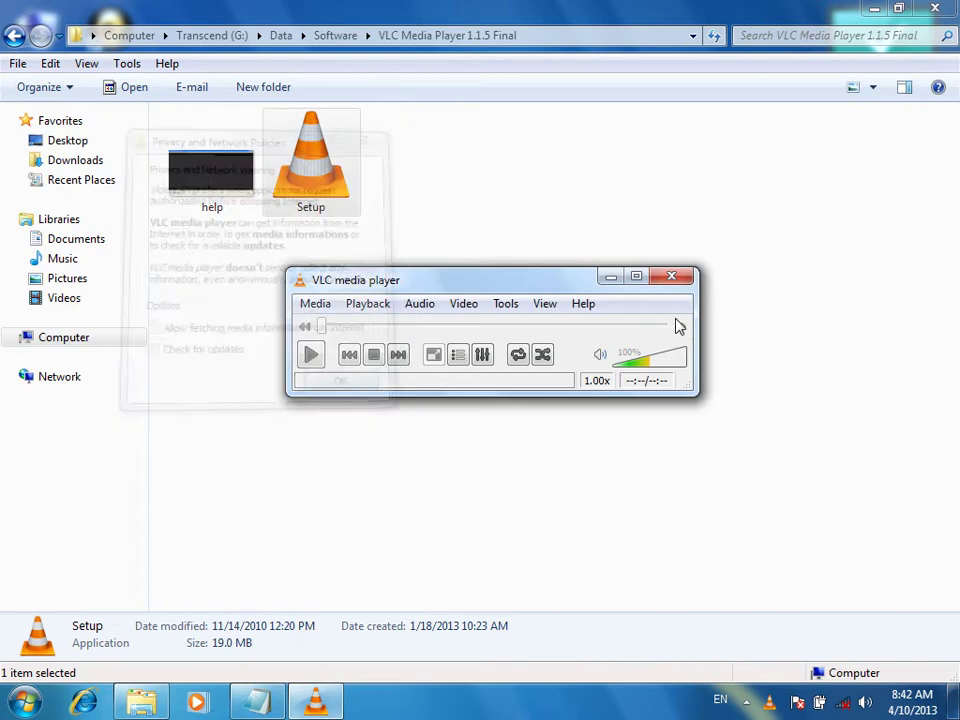
drag(608, 281, 594, 198)
click(687, 189)
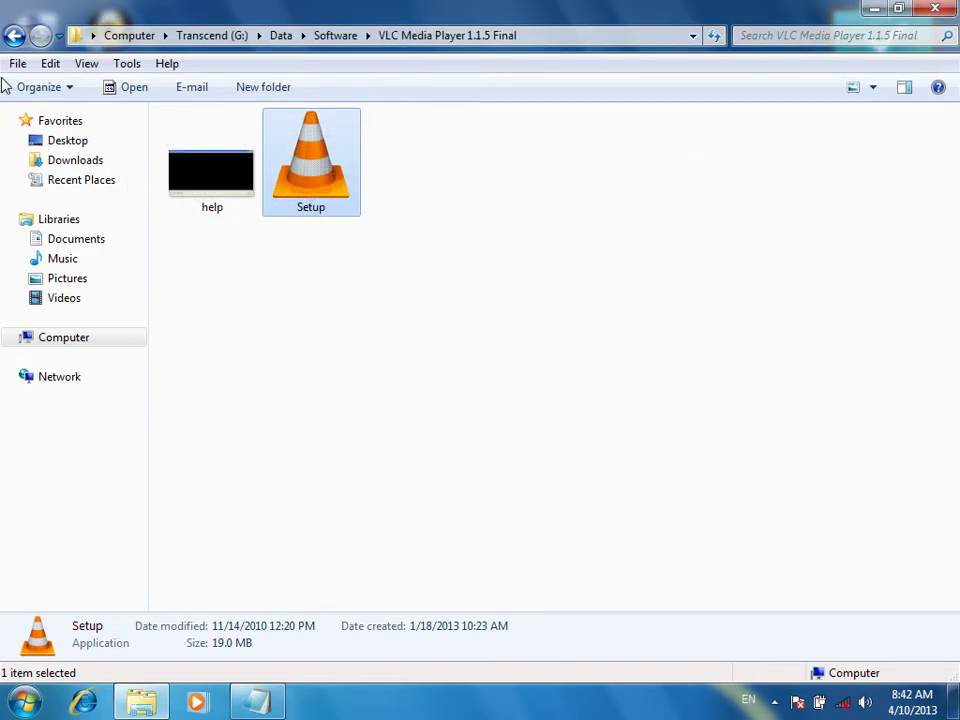
Return to the Software folder, select K-Lite Codec Pack 8, then open the Computer window from the desktop
click(15, 35)
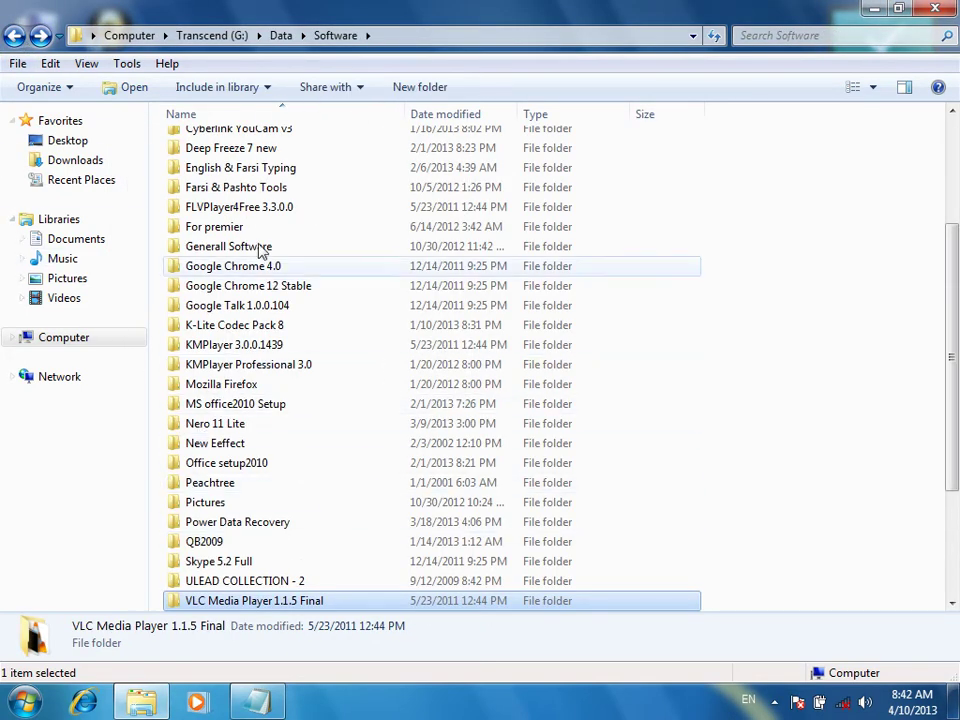
click(238, 337)
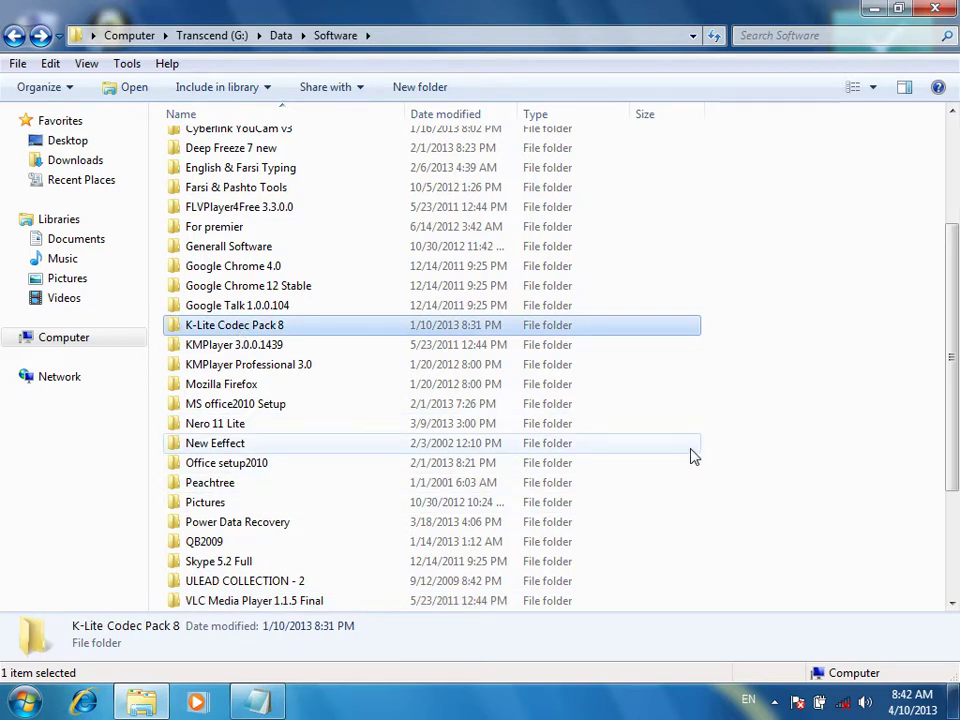
scroll(693, 456, down, 3)
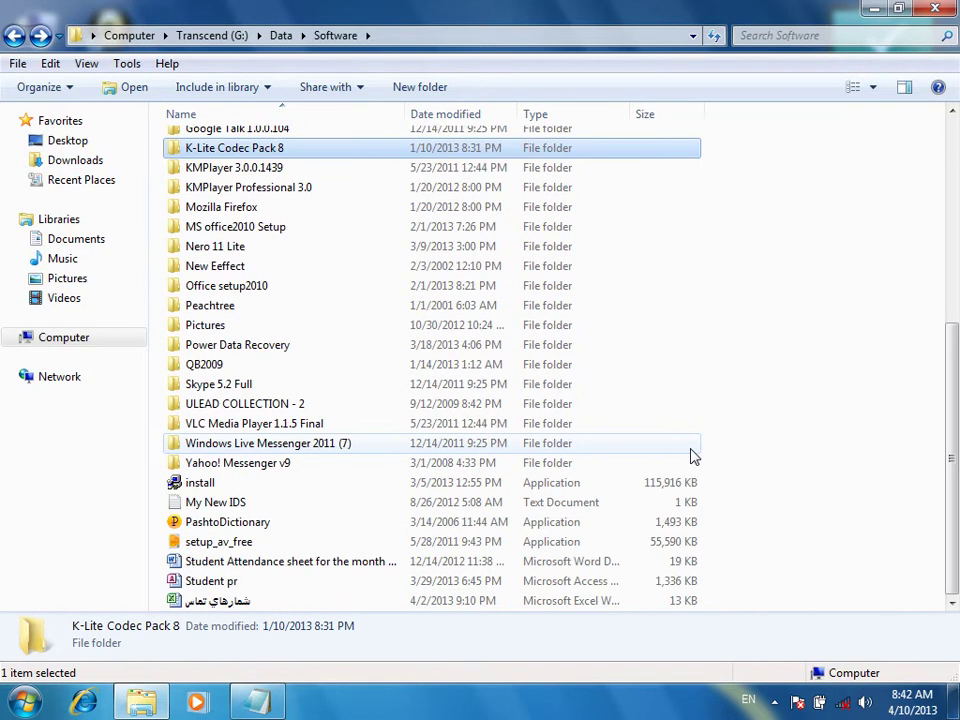
scroll(693, 456, up, 6)
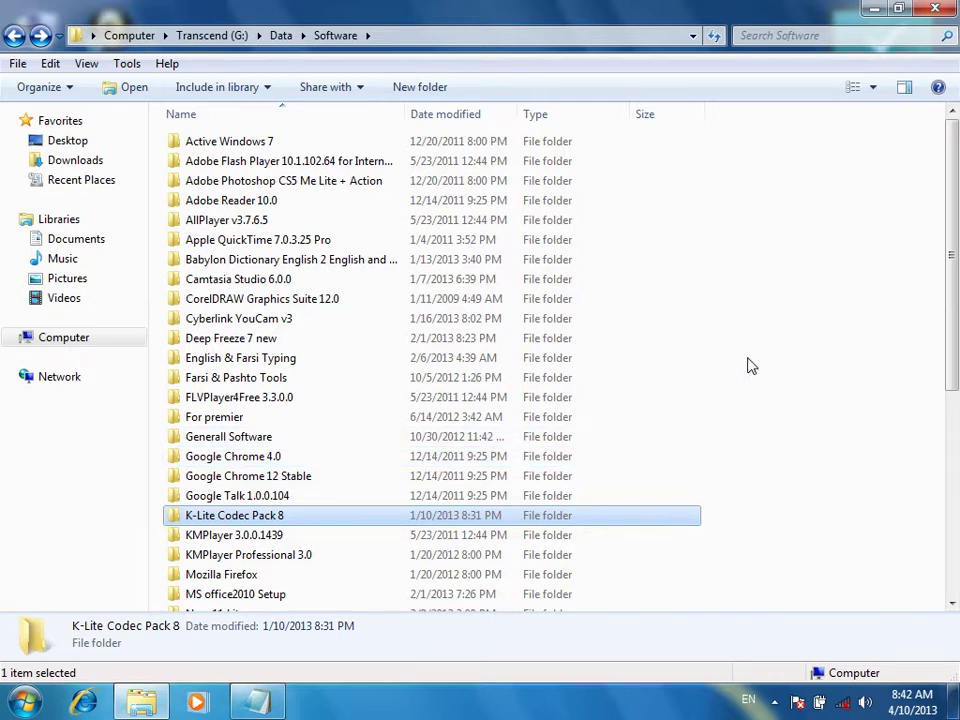
scroll(709, 510, down, 5)
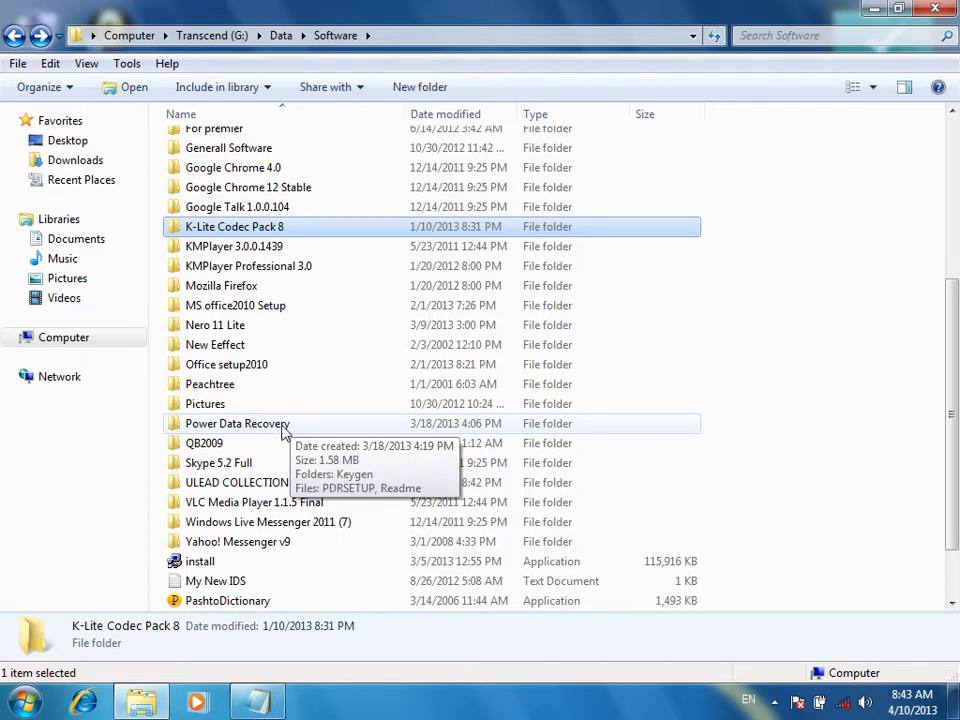
click(140, 700)
double_click(30, 30)
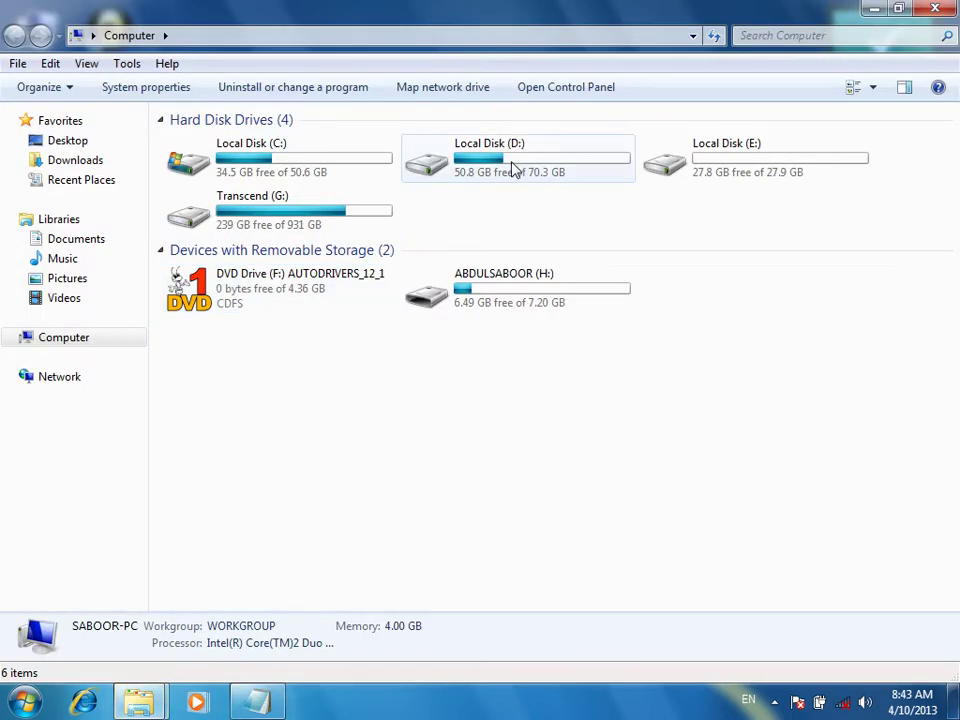
Browse Local Disk (D:) and its Saboor1 folder, then view D:'s Format options without formatting
double_click(514, 170)
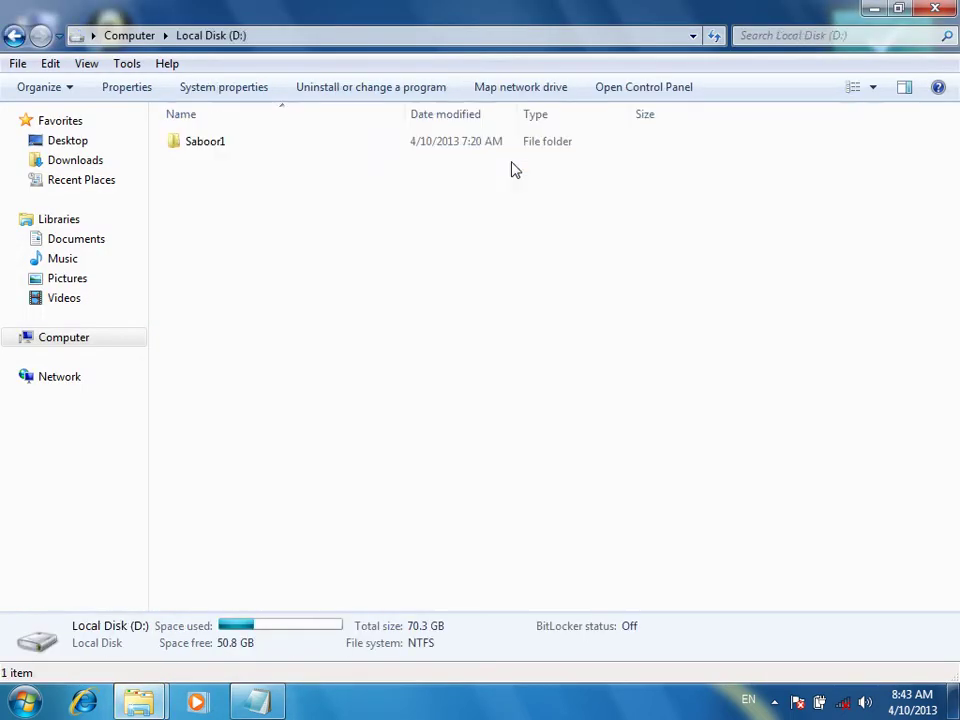
double_click(220, 145)
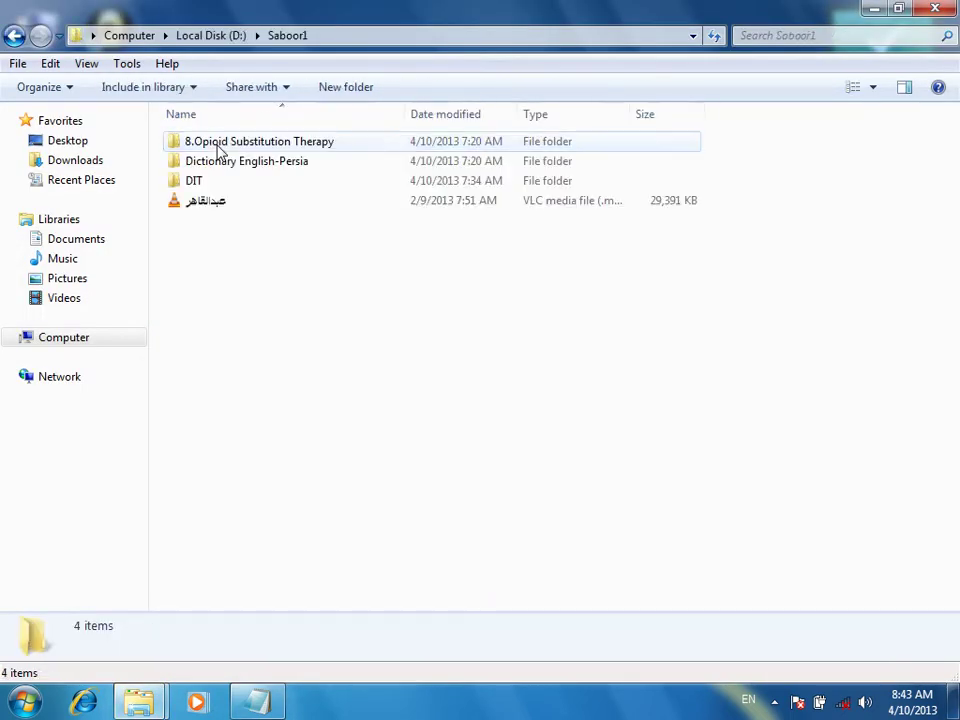
click(13, 38)
click(13, 38)
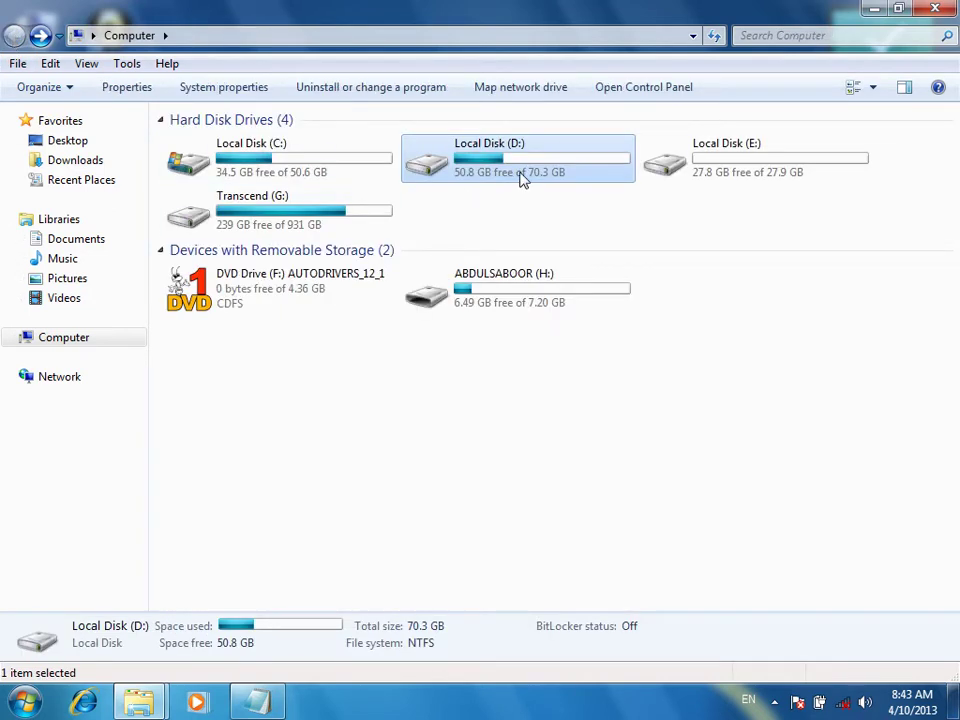
right_click(519, 177)
click(574, 424)
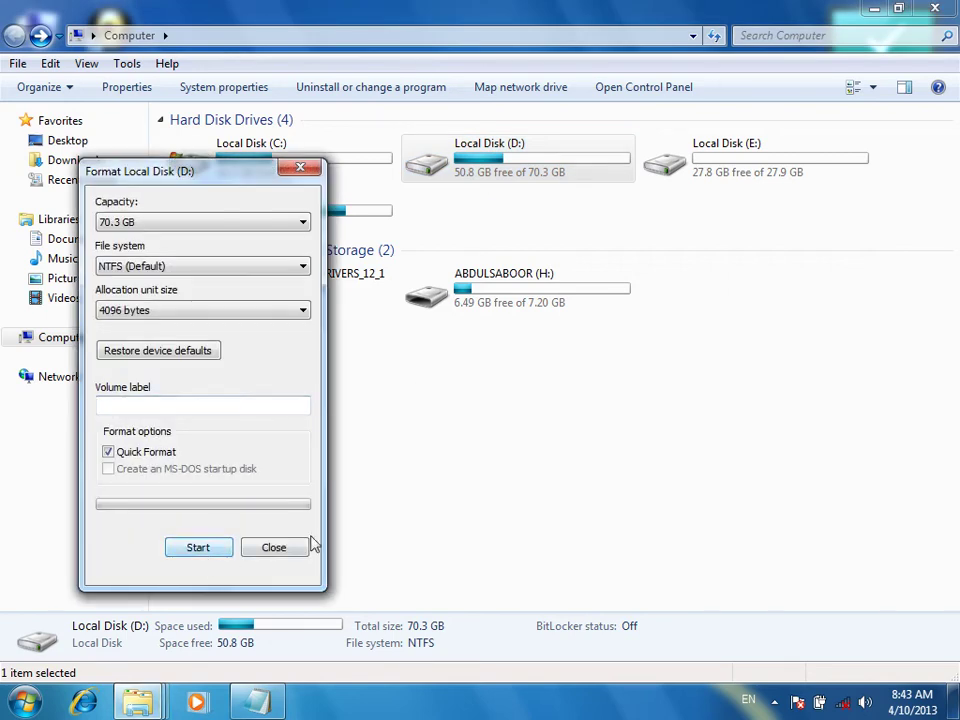
click(268, 551)
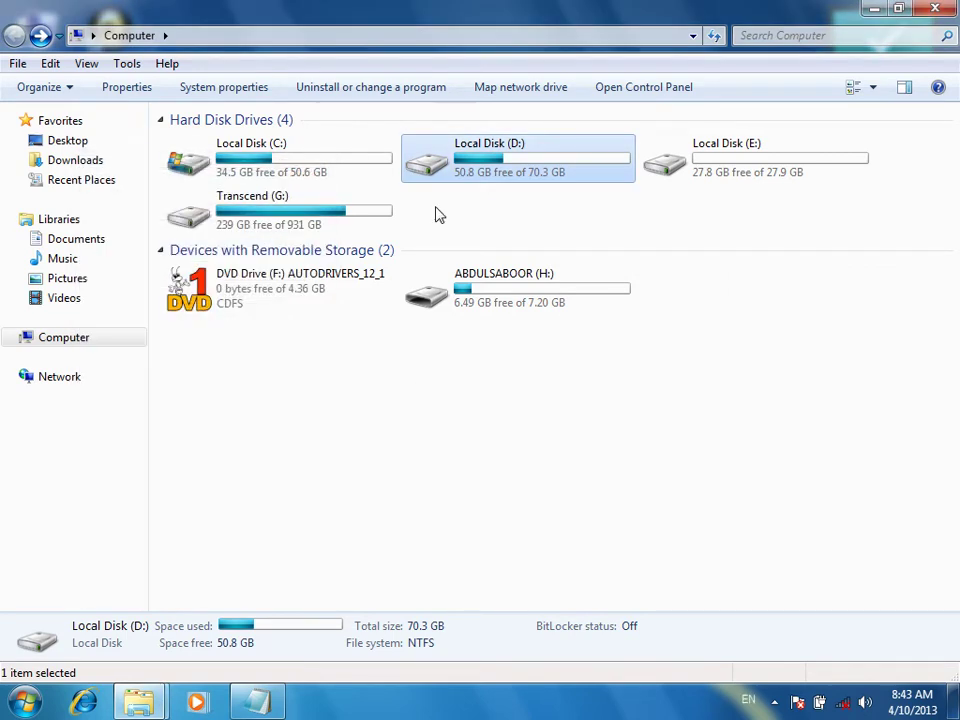
Reopen Local Disk (D:) briefly, then return to the Software window and select Power Data Recovery
double_click(493, 170)
click(220, 152)
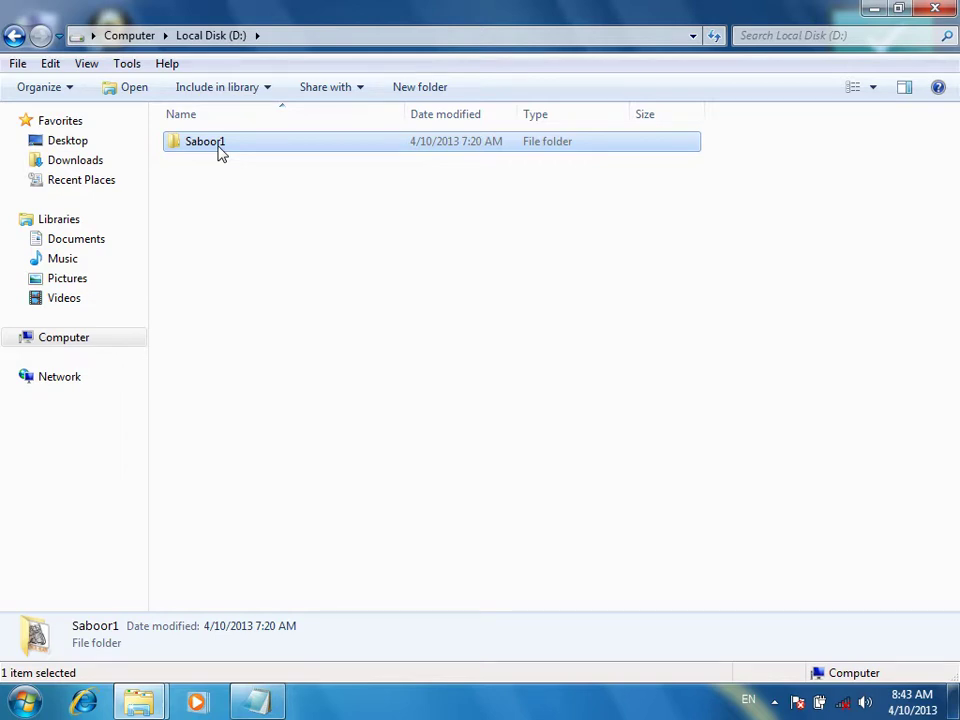
click(15, 36)
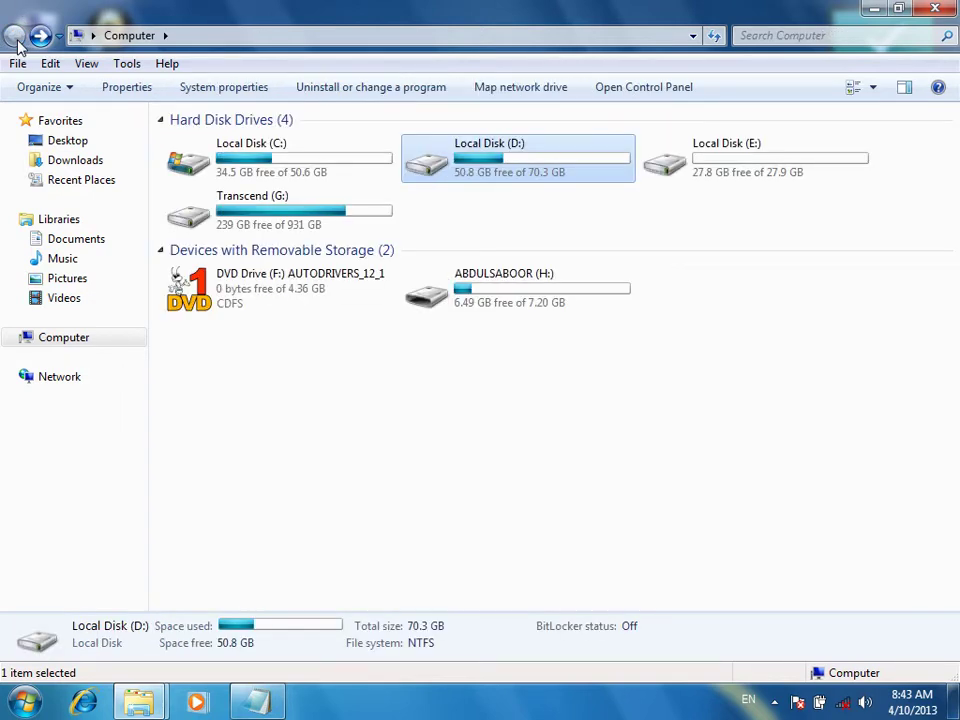
mouse_move(138, 700)
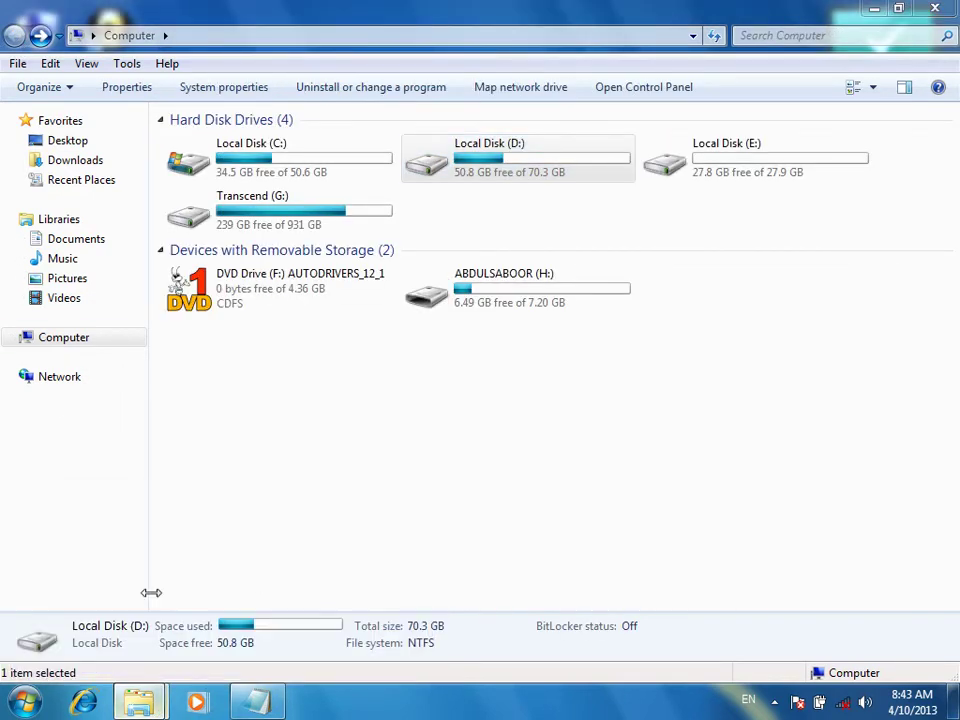
click(142, 617)
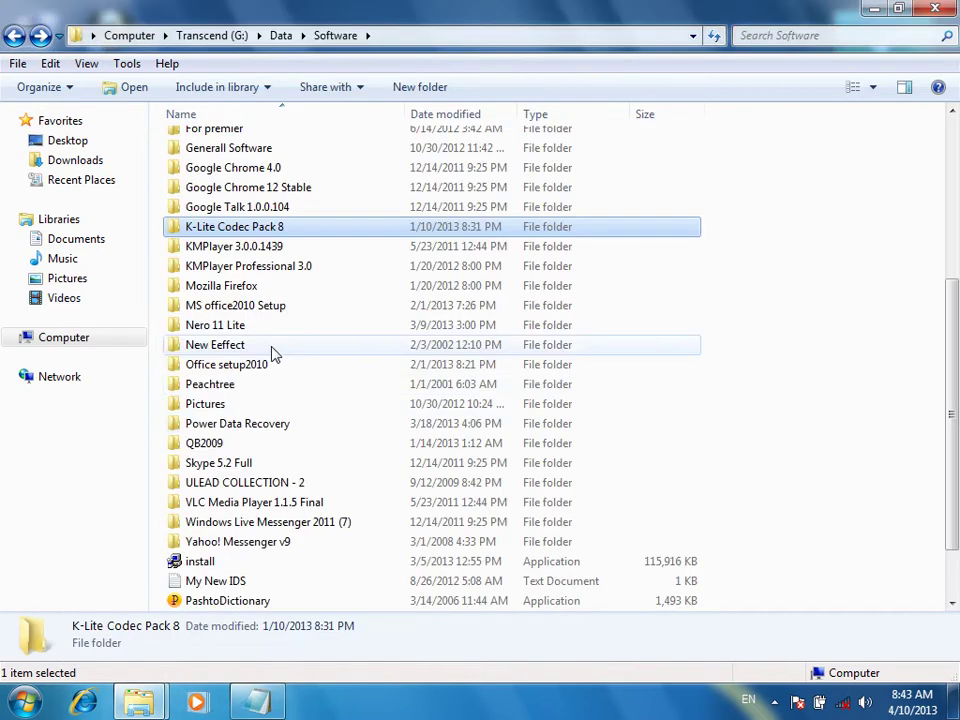
click(258, 430)
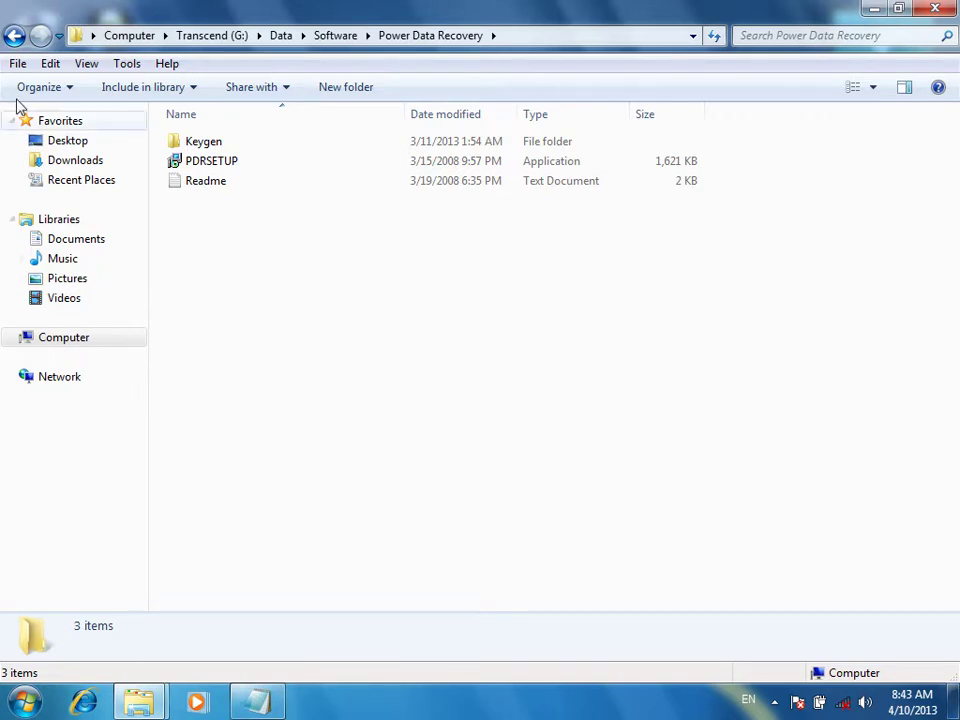
click(14, 36)
click(14, 36)
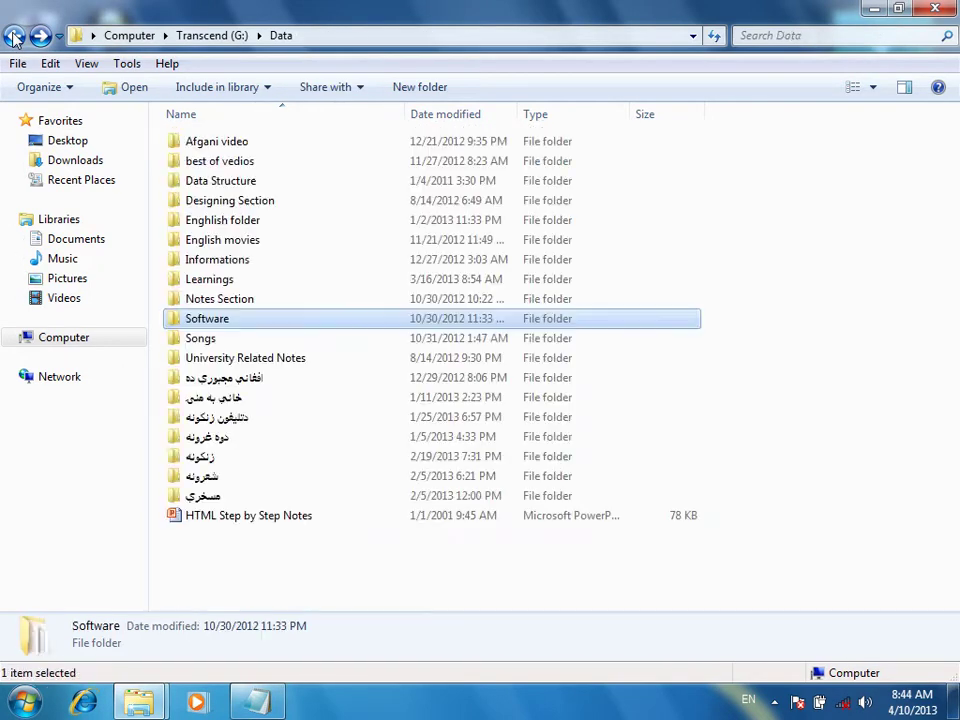
click(14, 36)
click(14, 36)
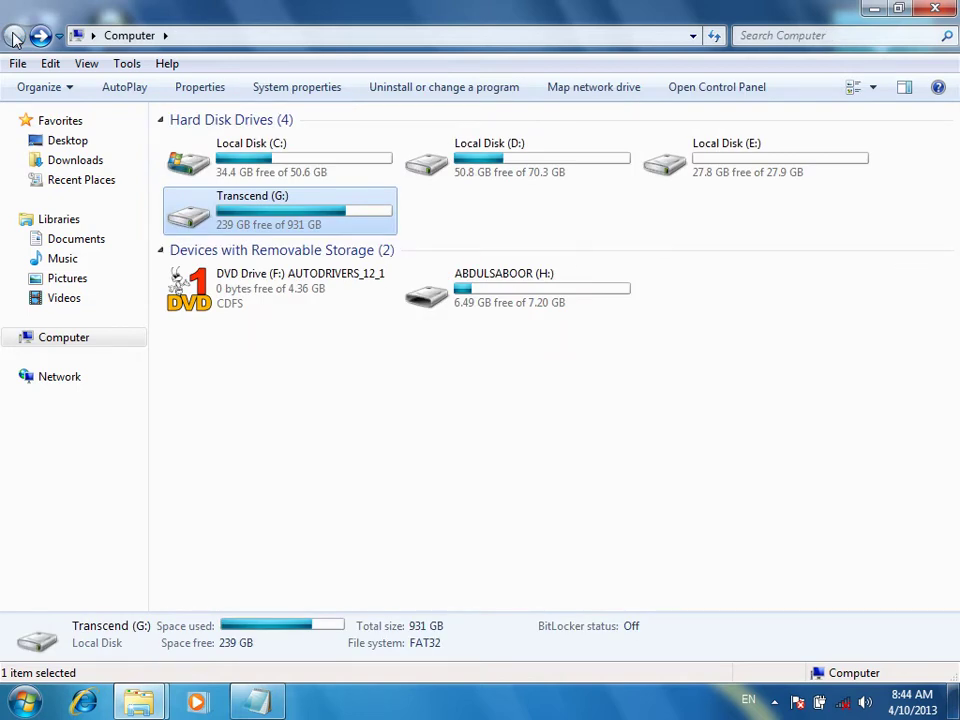
double_click(502, 300)
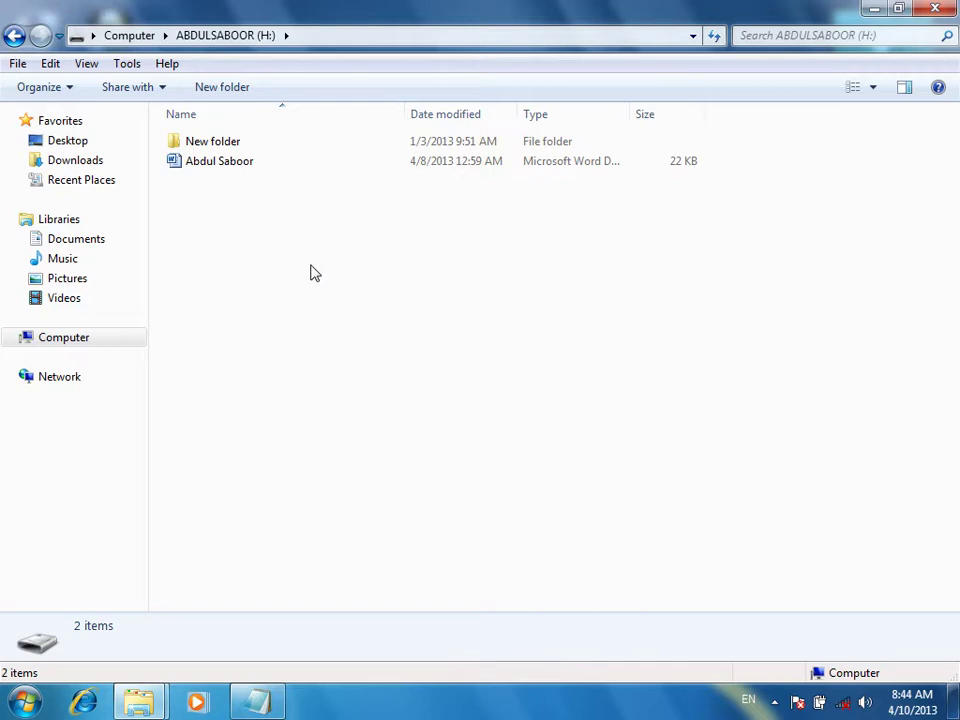
key(BackSpace)
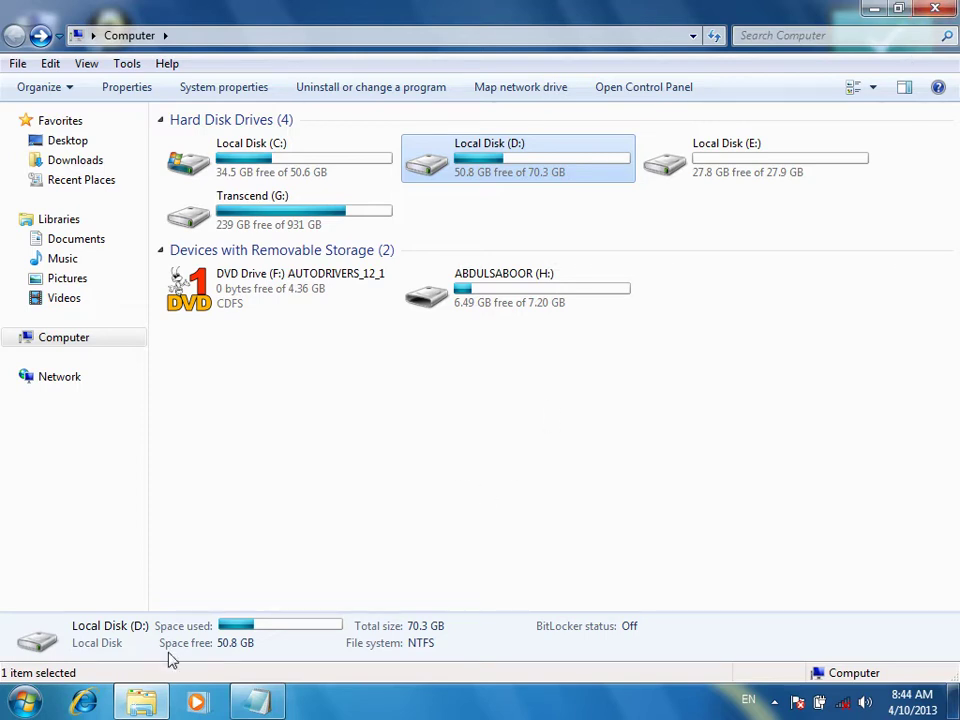
Navigate Transcend (G:) > Data > Software > Power Data Recovery and run PDRSETUP
double_click(259, 210)
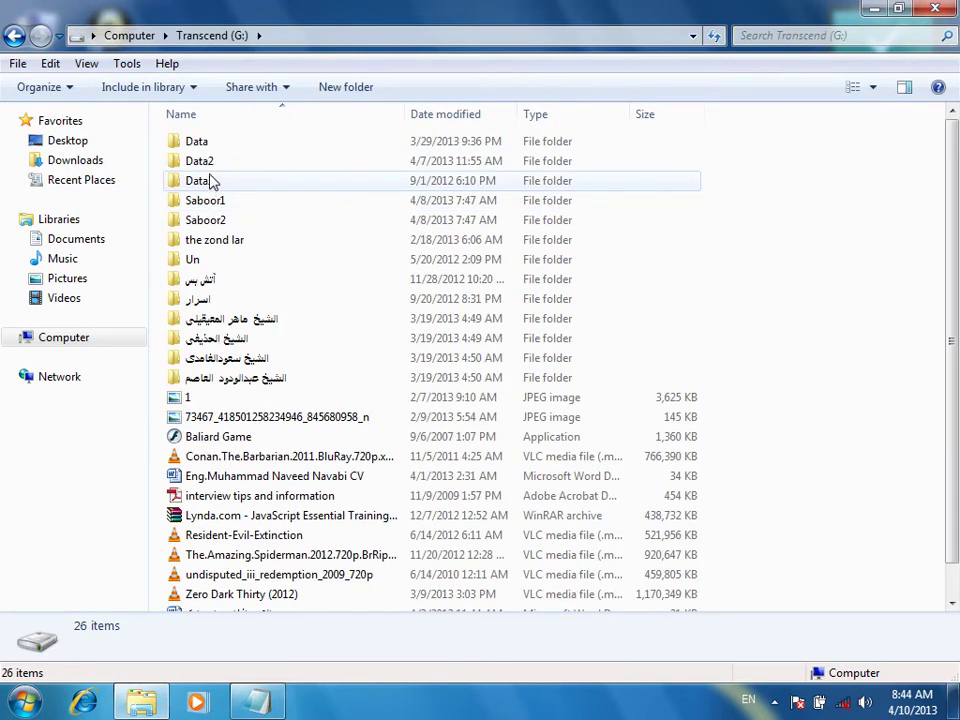
click(210, 157)
double_click(208, 141)
double_click(236, 320)
scroll(250, 360, down, 6)
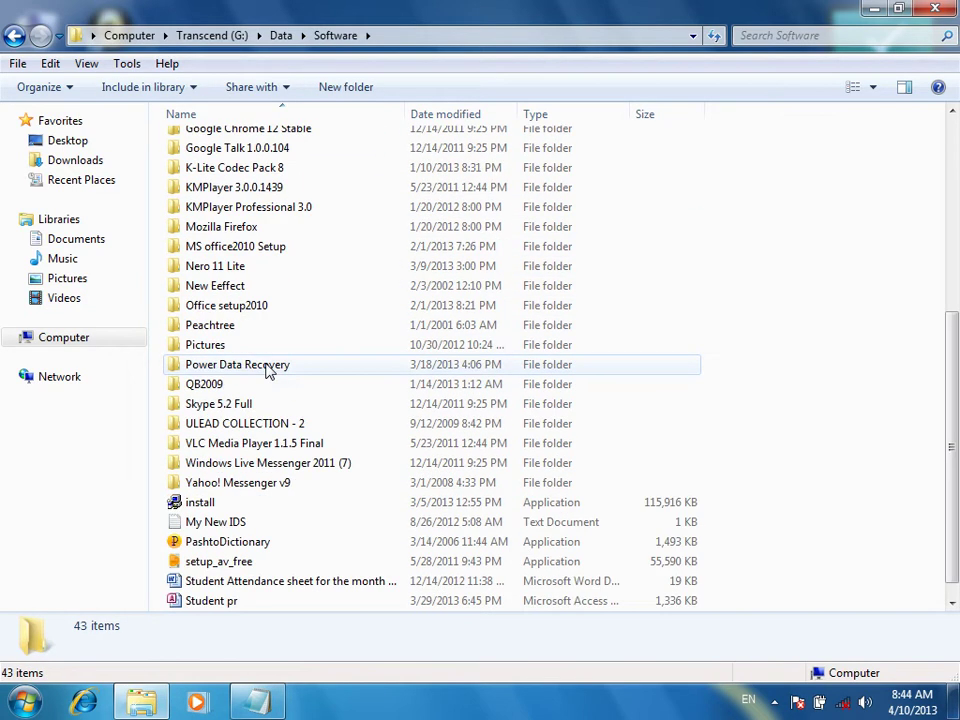
click(243, 367)
double_click(243, 367)
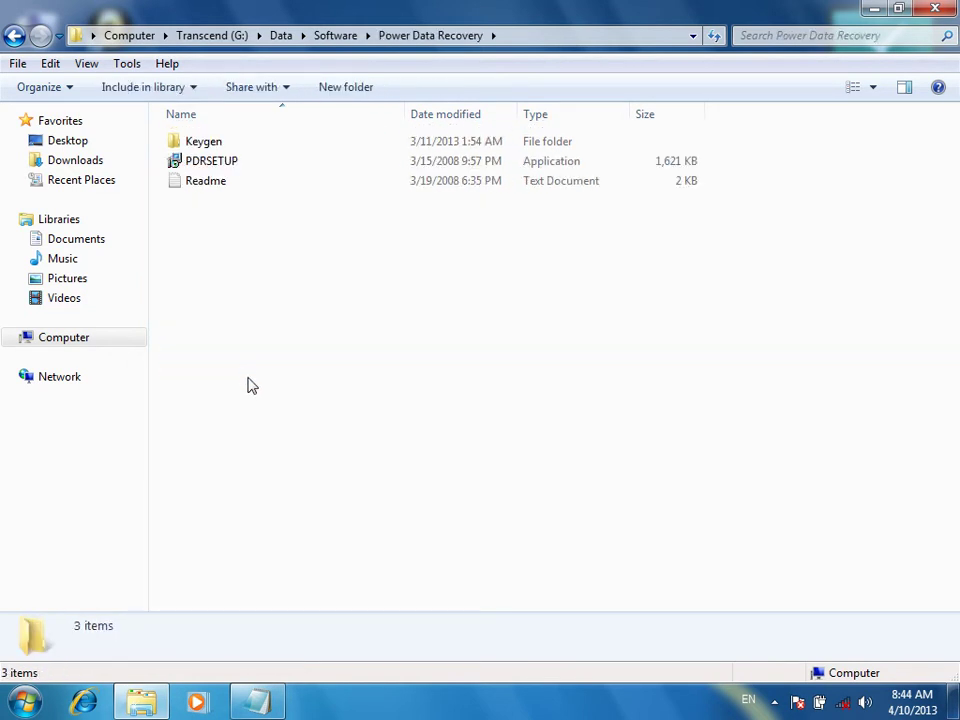
click(216, 165)
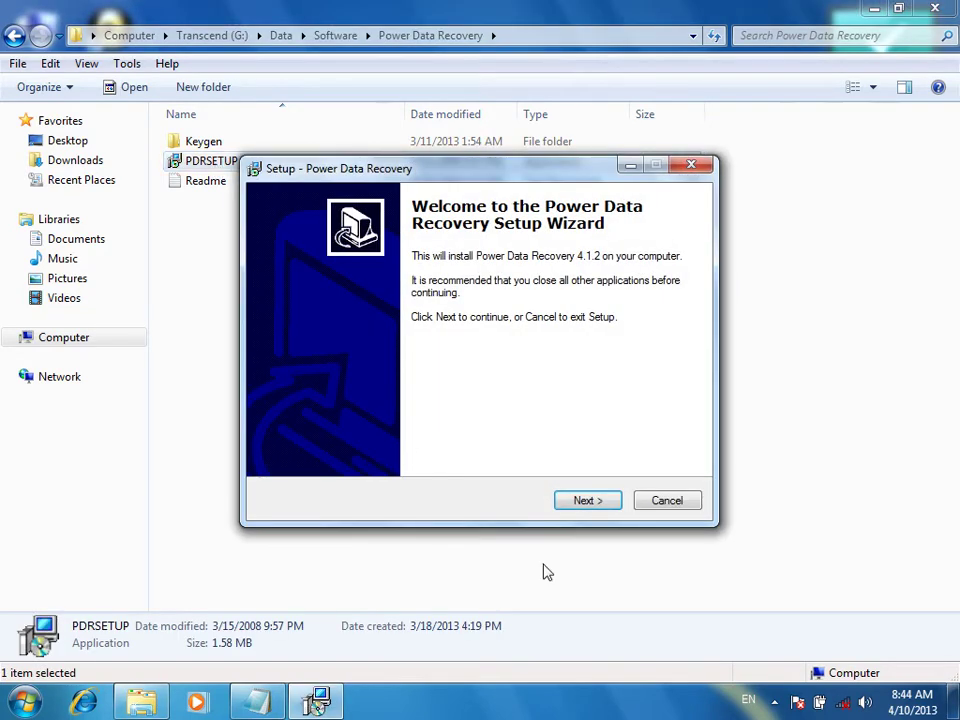
Accept the license and install Power Data Recovery 4.1.2 to C:\Program Files\PowerDataRecovery, launching it afterward
click(576, 497)
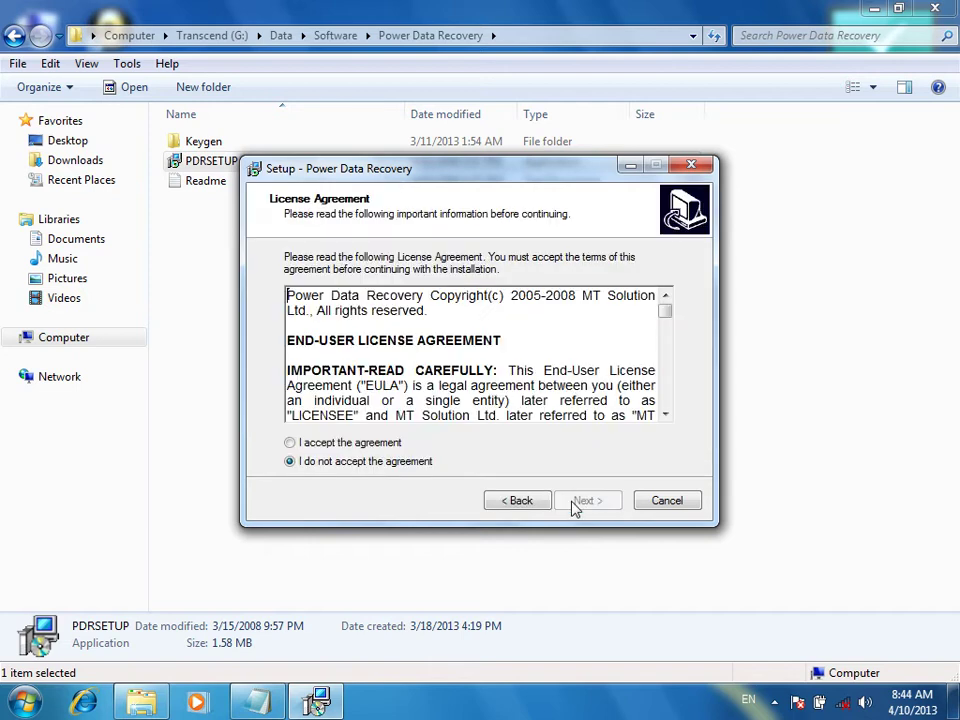
click(314, 444)
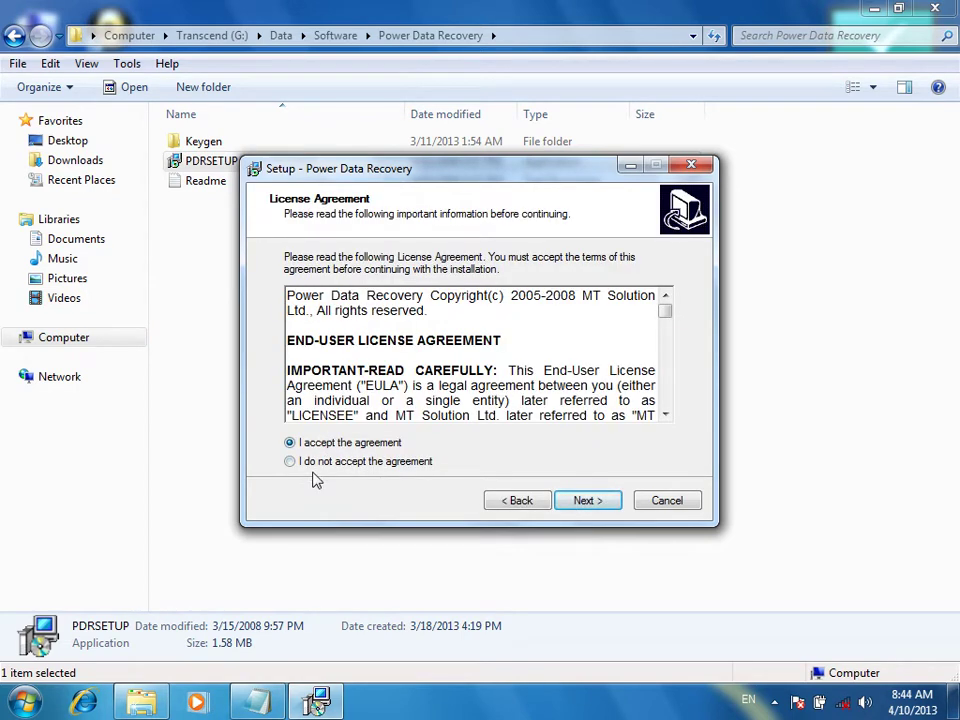
drag(540, 416, 289, 246)
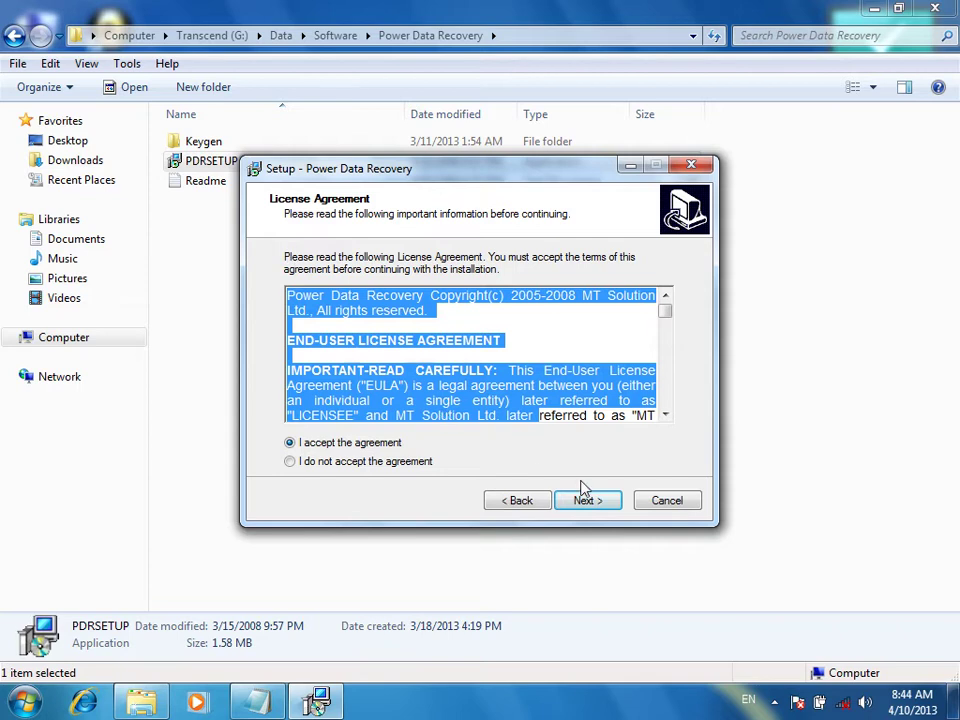
click(589, 501)
click(590, 501)
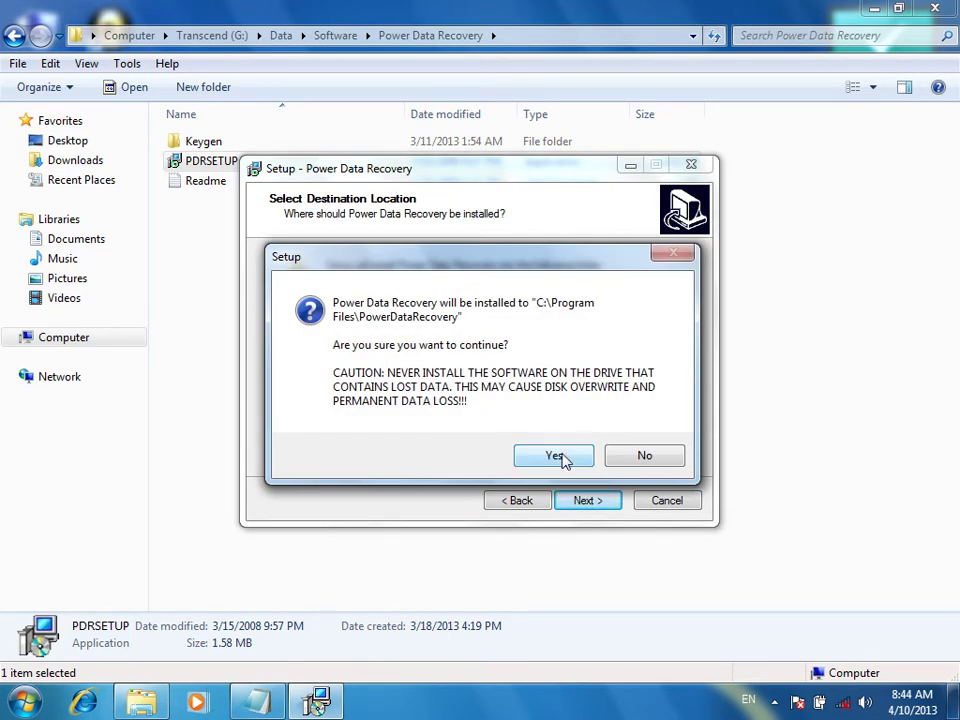
click(556, 456)
click(579, 507)
click(578, 508)
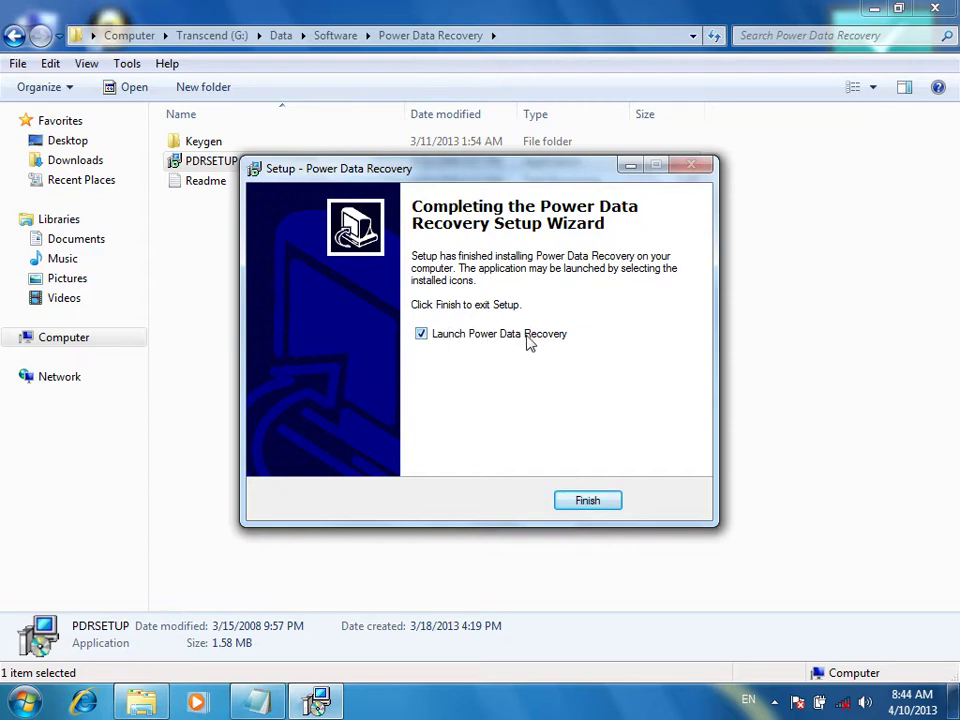
click(588, 501)
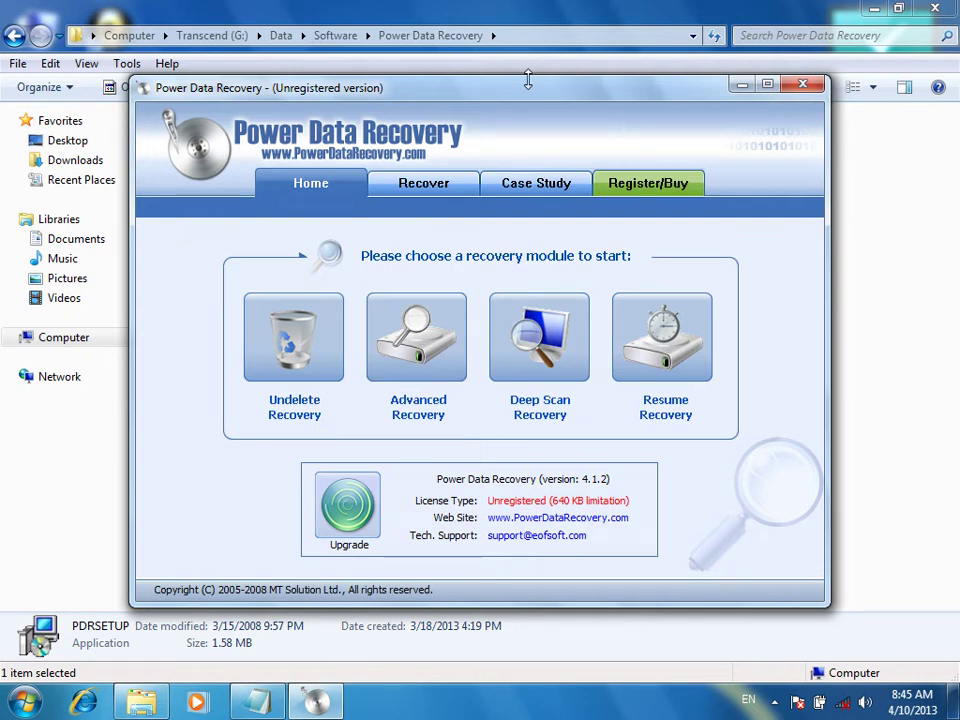
Check the Register/Buy page, close the program, and relaunch it from All Programs > Power Data Recovery
click(653, 194)
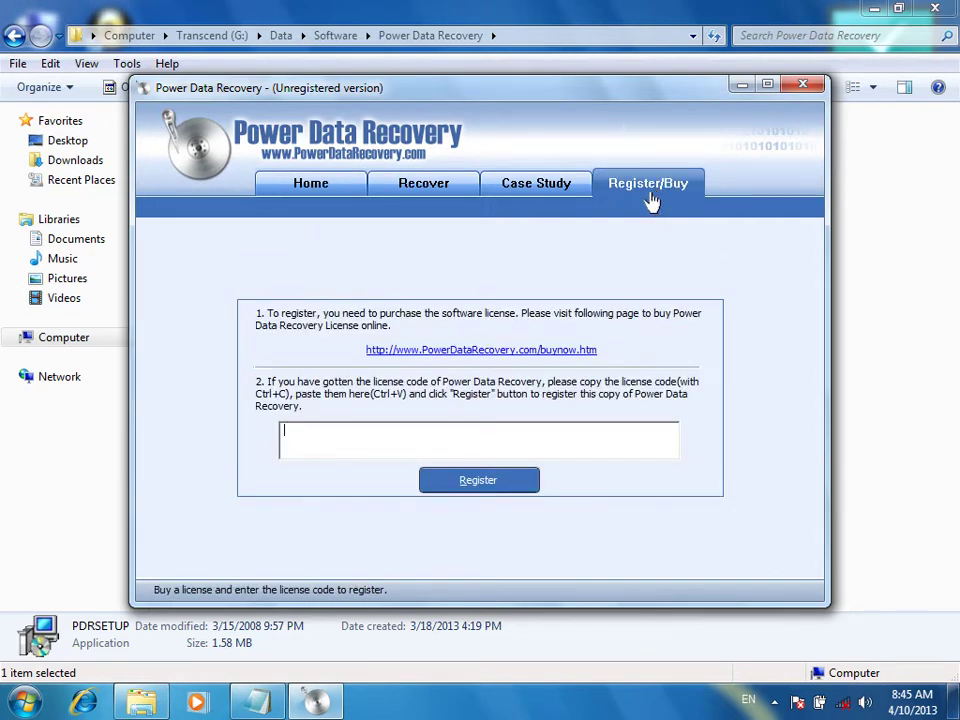
click(803, 85)
click(22, 702)
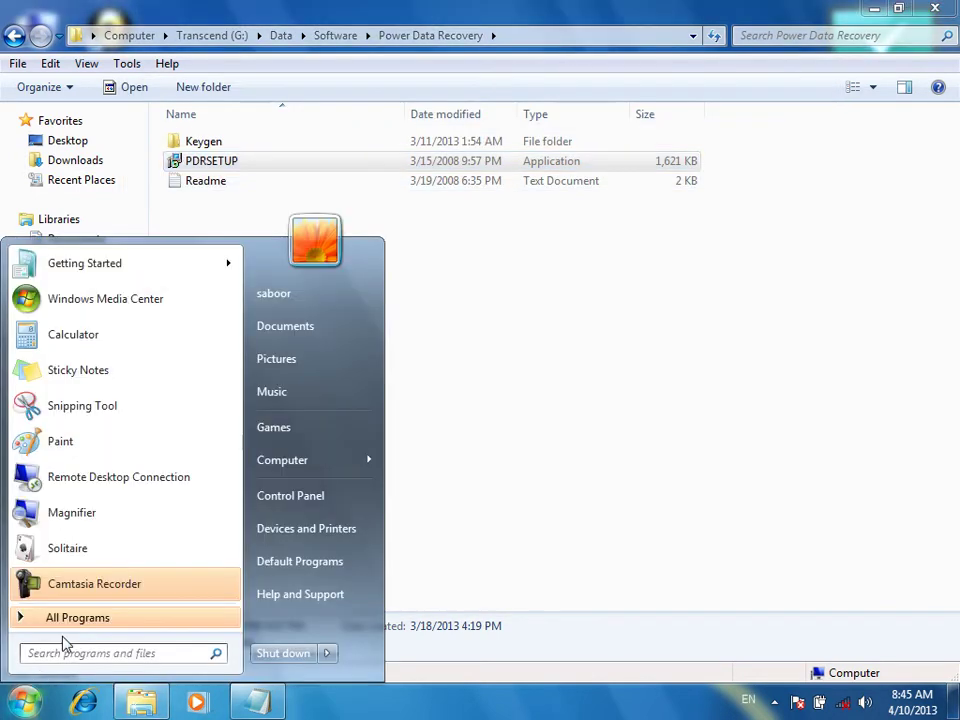
click(64, 622)
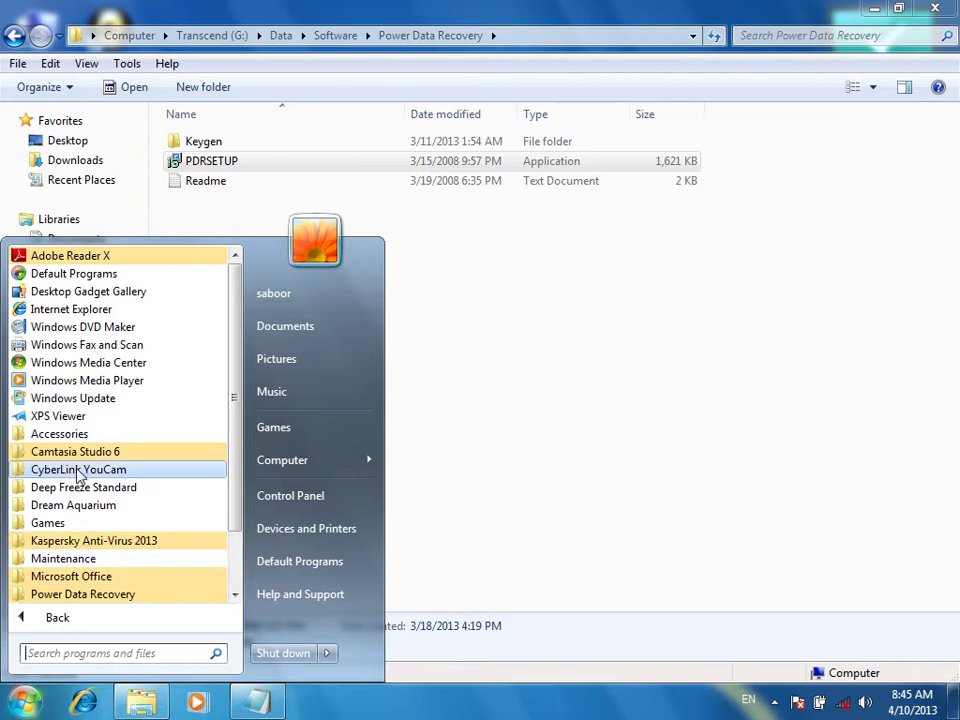
click(80, 595)
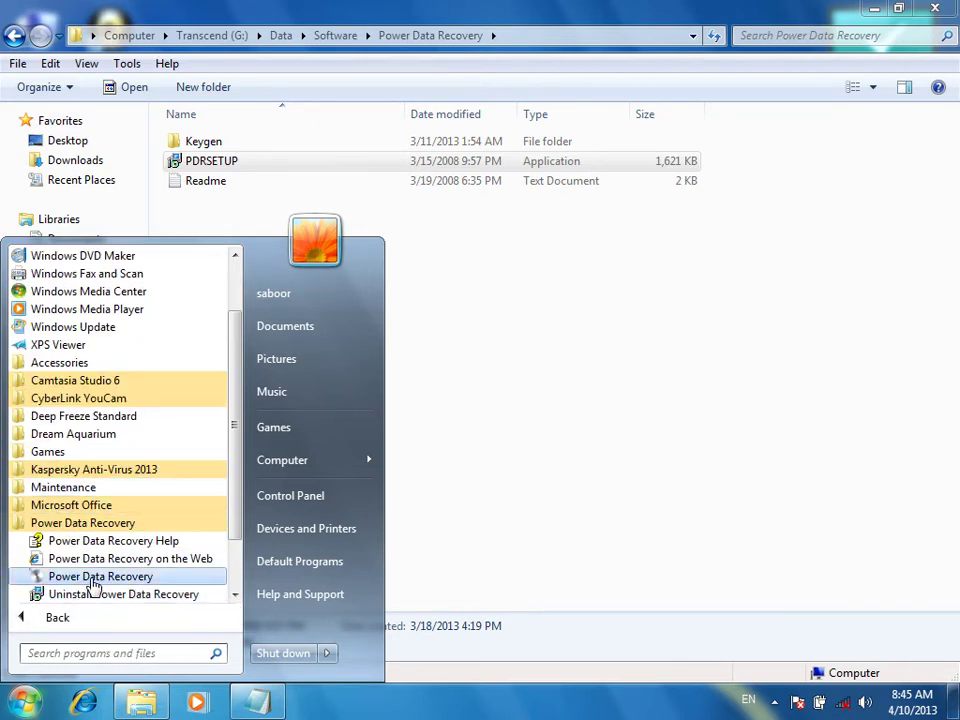
click(92, 578)
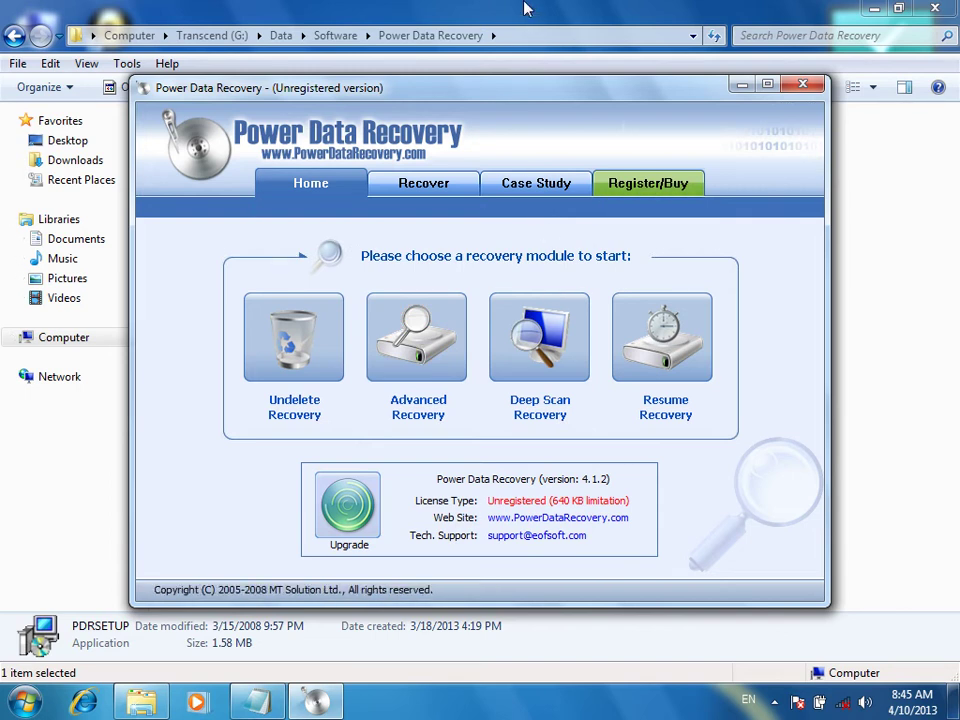
click(528, 12)
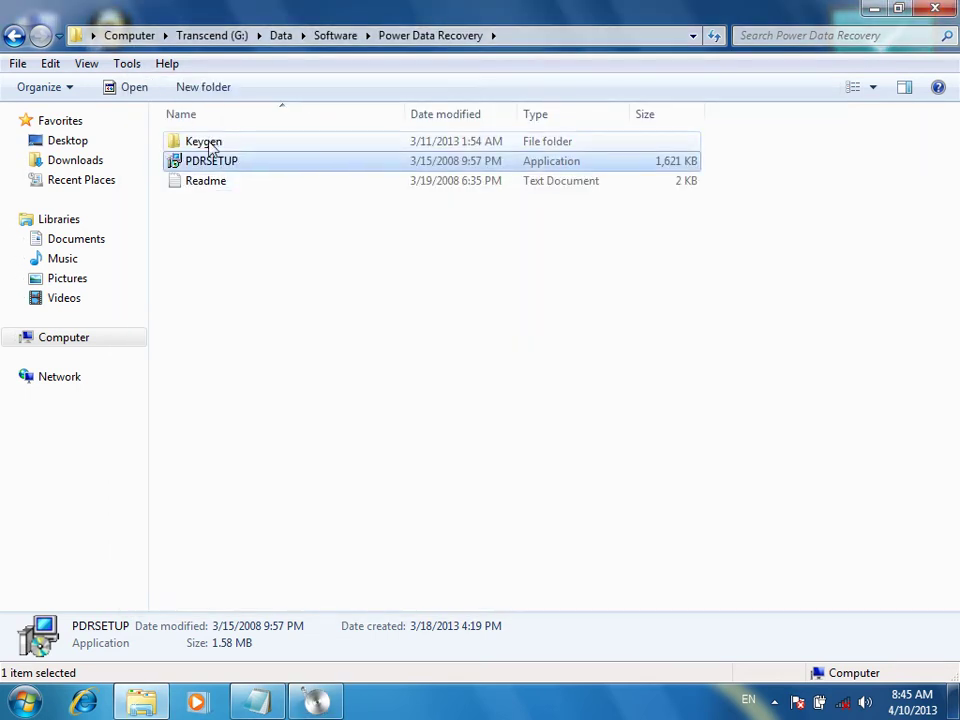
Look inside the Keygen folder, then open the Readme text file in Notepad
double_click(208, 145)
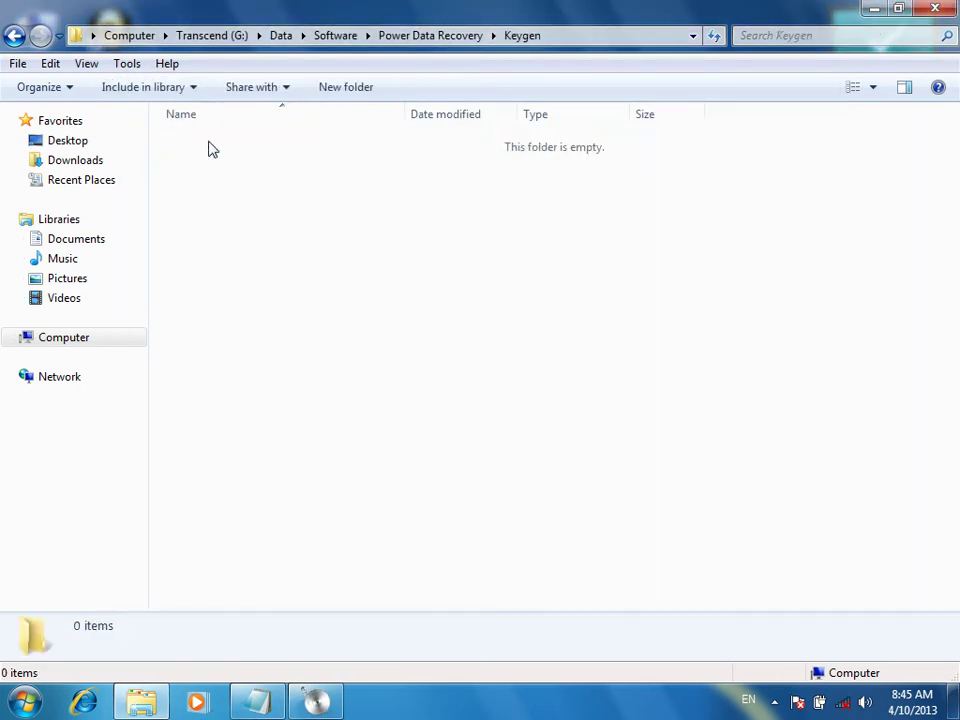
click(16, 36)
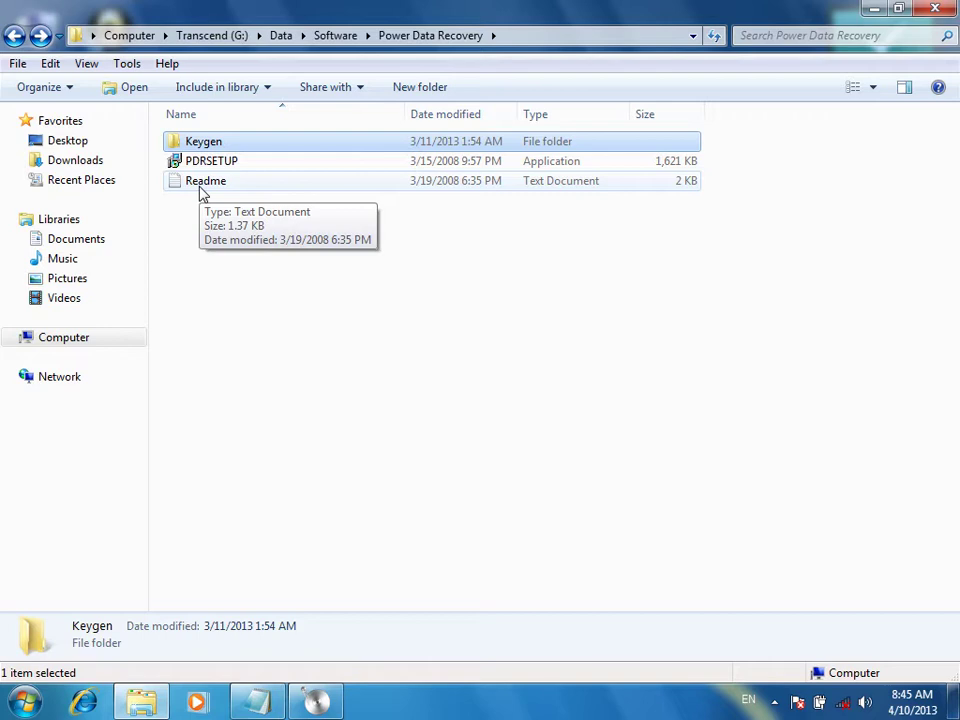
double_click(203, 190)
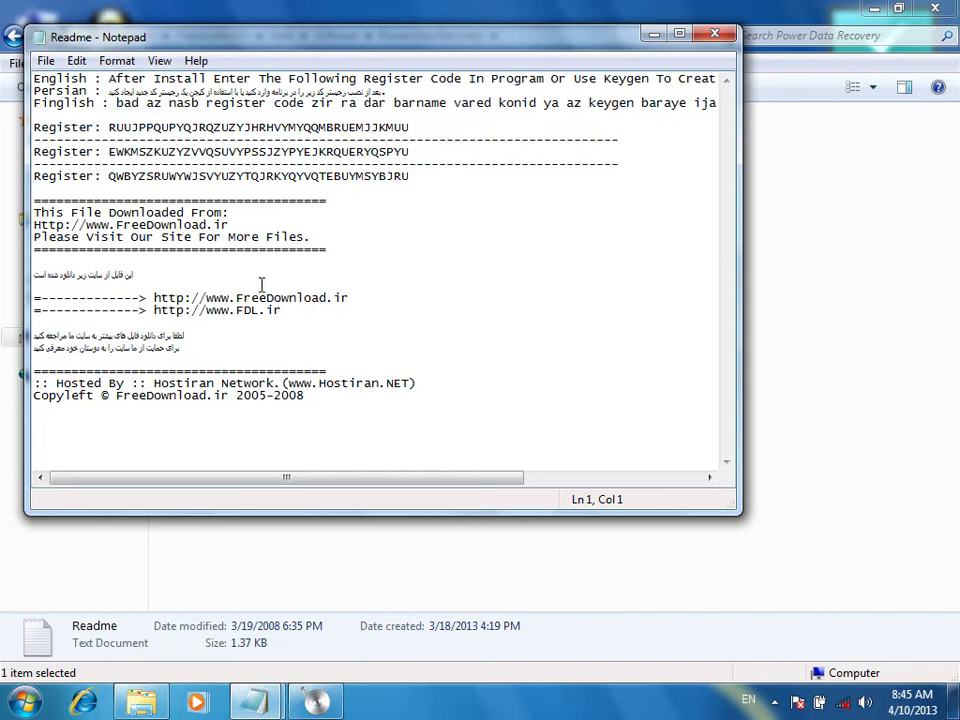
Copy the first register code from the Readme to the clipboard
drag(108, 127, 409, 127)
drag(123, 151, 130, 185)
click(130, 185)
drag(437, 126, 111, 124)
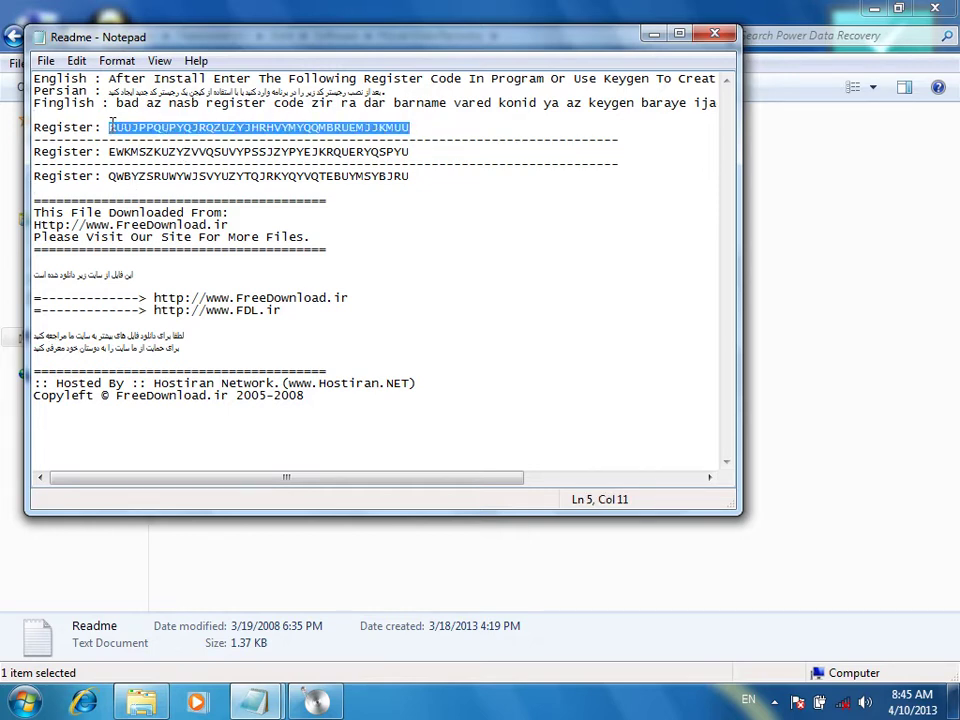
right_click(111, 126)
click(192, 188)
click(315, 703)
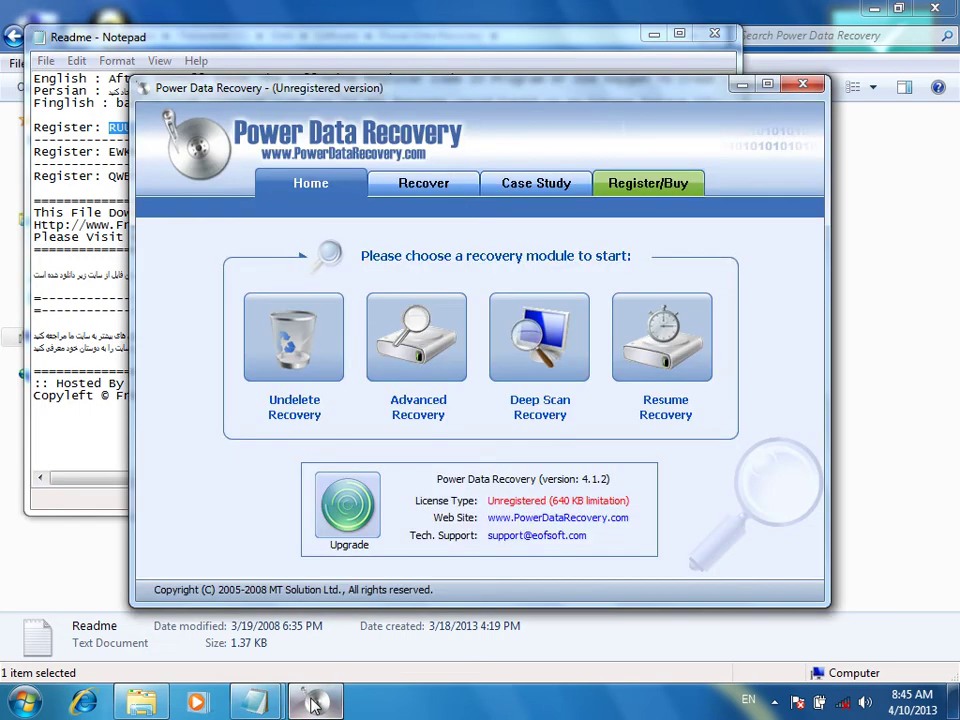
Paste the copied register code on the Register/Buy page, register, and dismiss the thank-you message
click(661, 190)
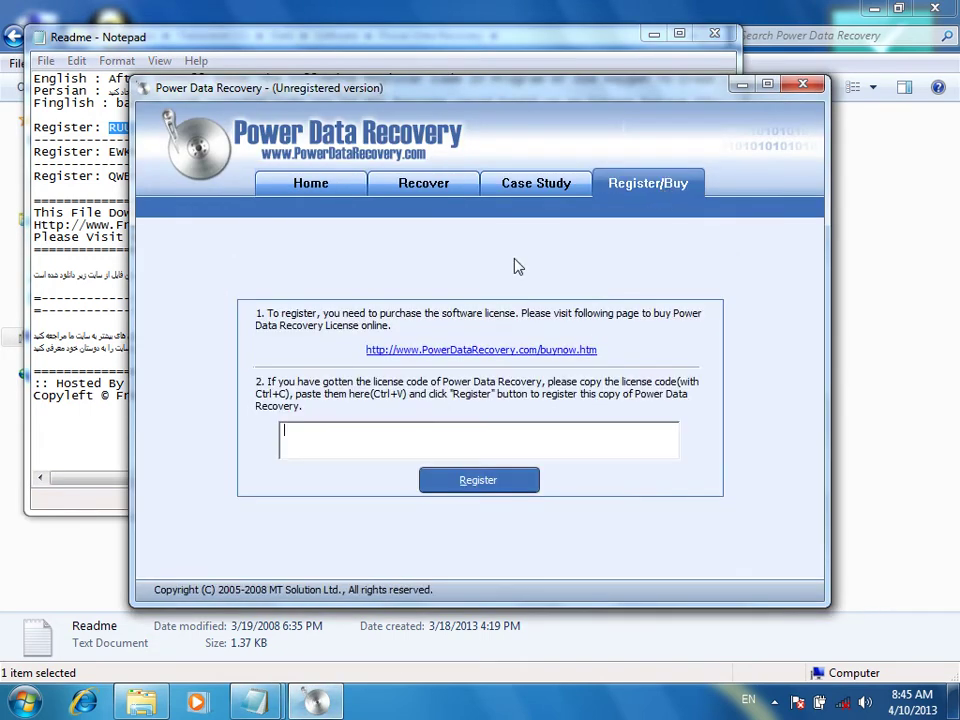
right_click(408, 438)
click(449, 254)
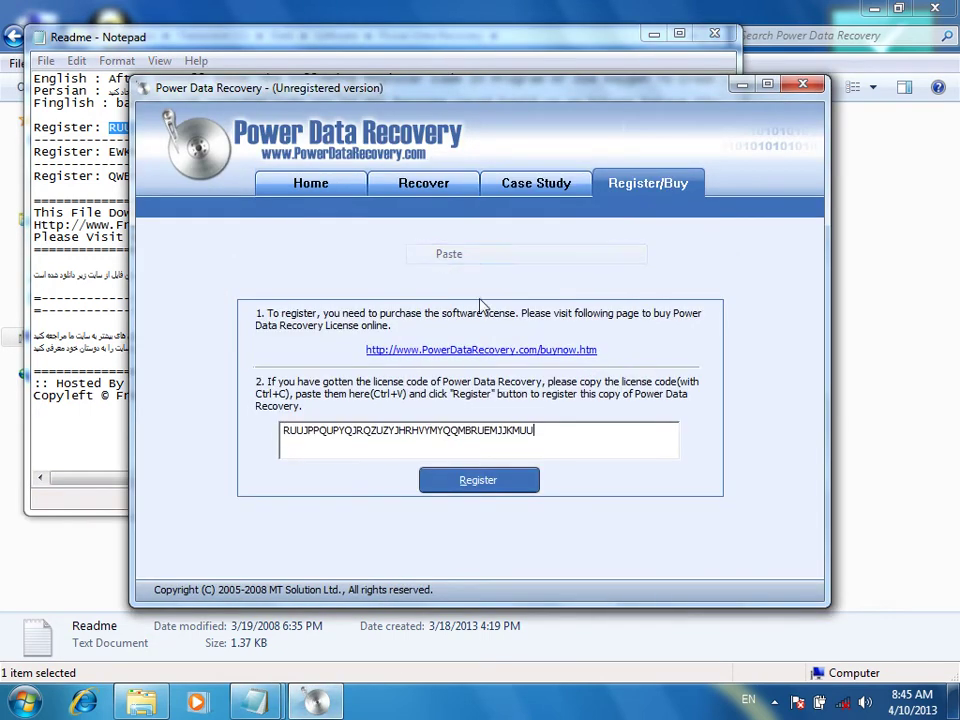
click(478, 482)
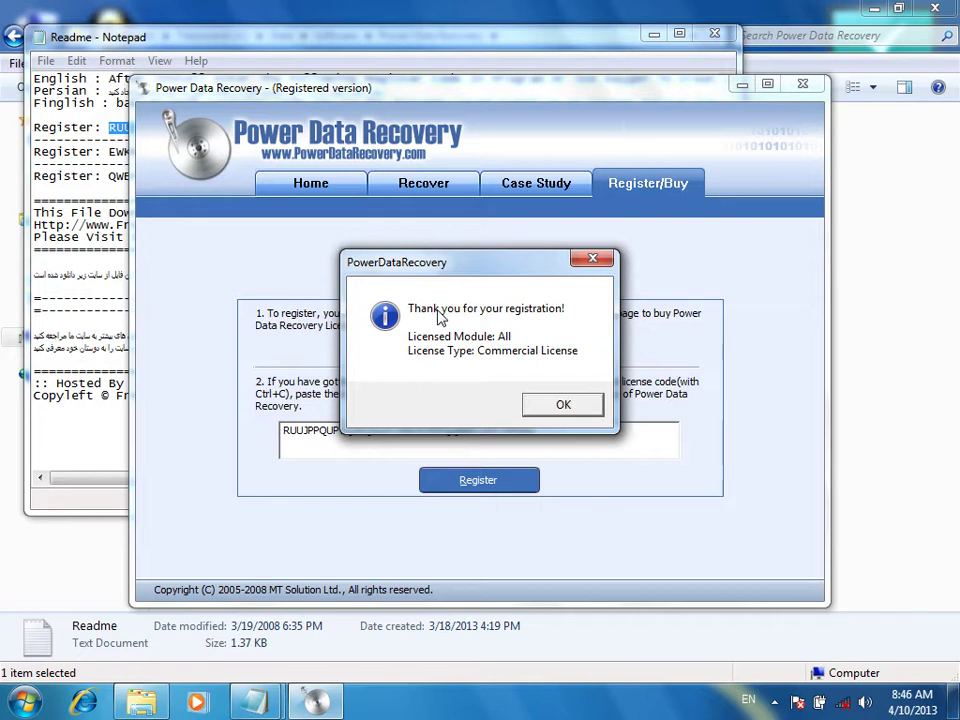
click(591, 406)
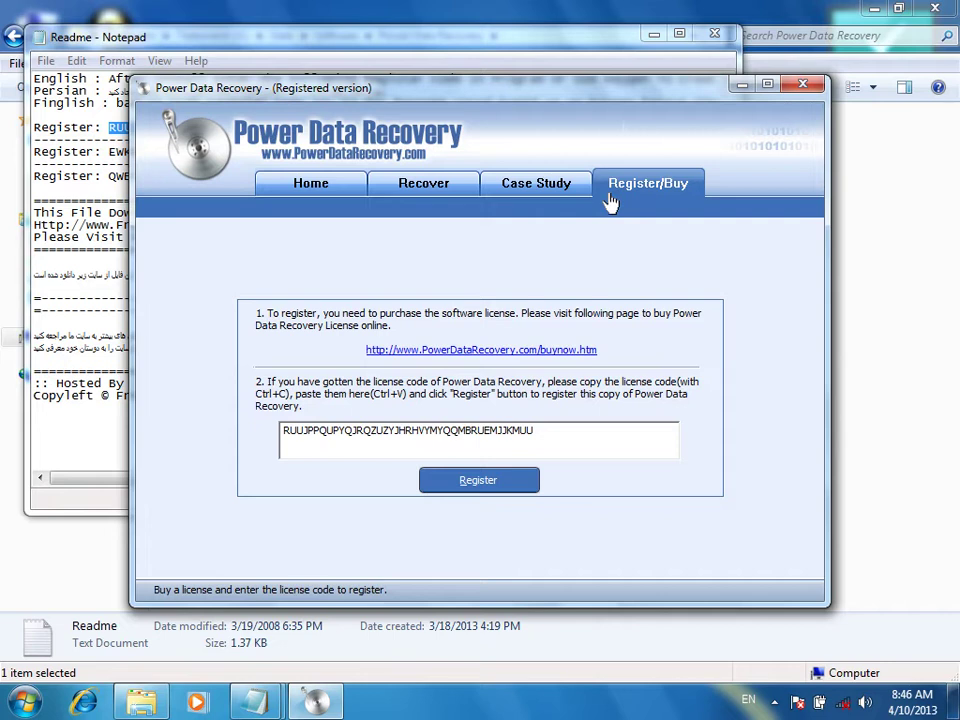
Look through the Case Study, Recover and Register pages, ending on the Home page
click(551, 190)
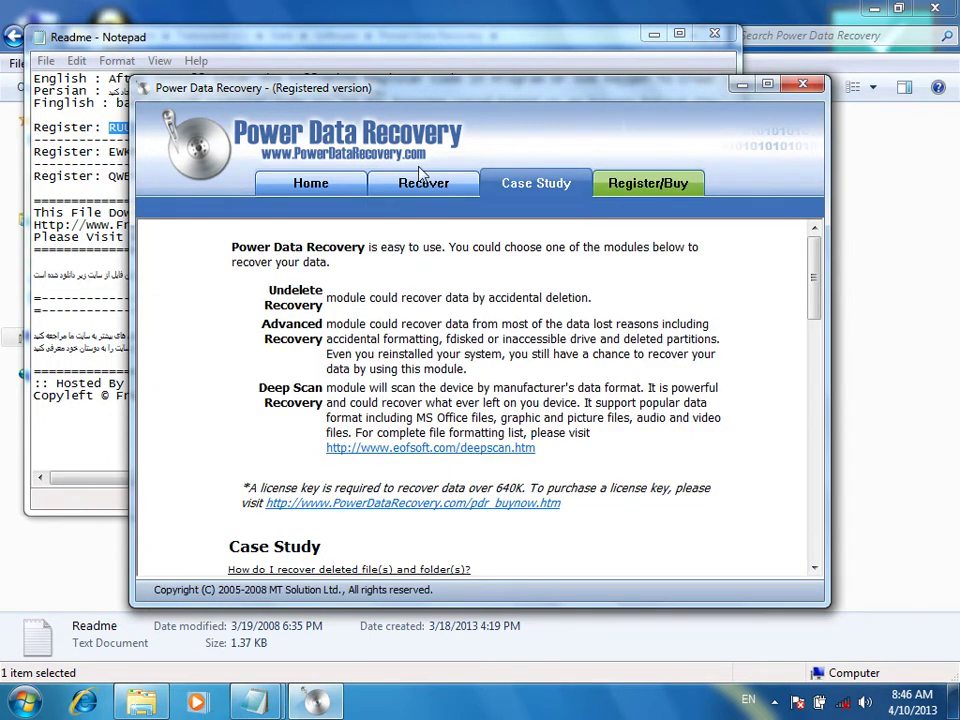
click(419, 178)
click(650, 185)
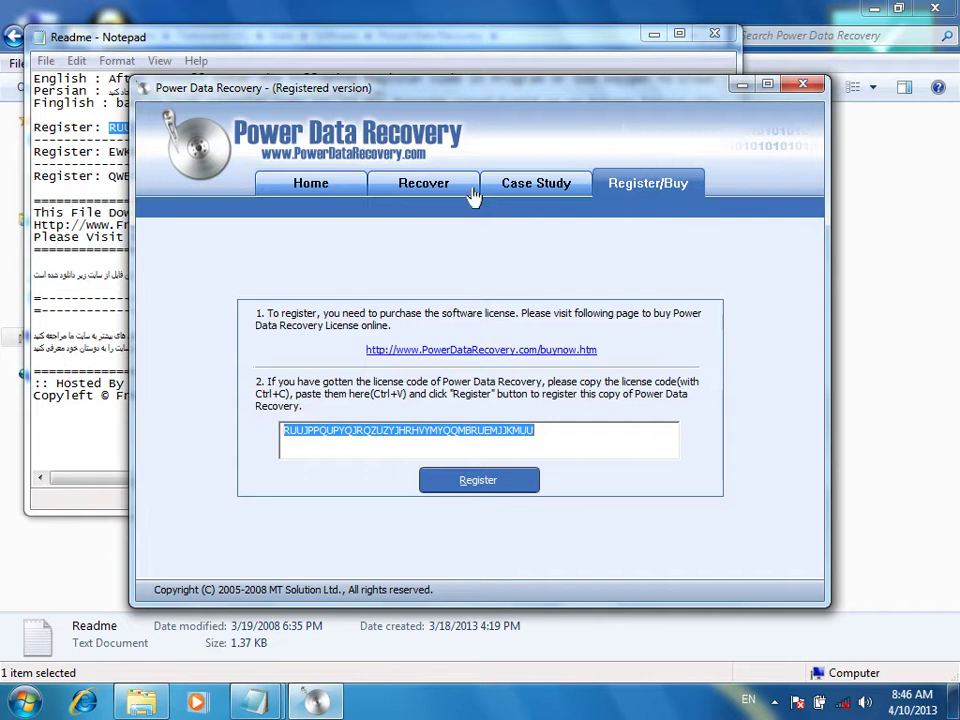
click(310, 183)
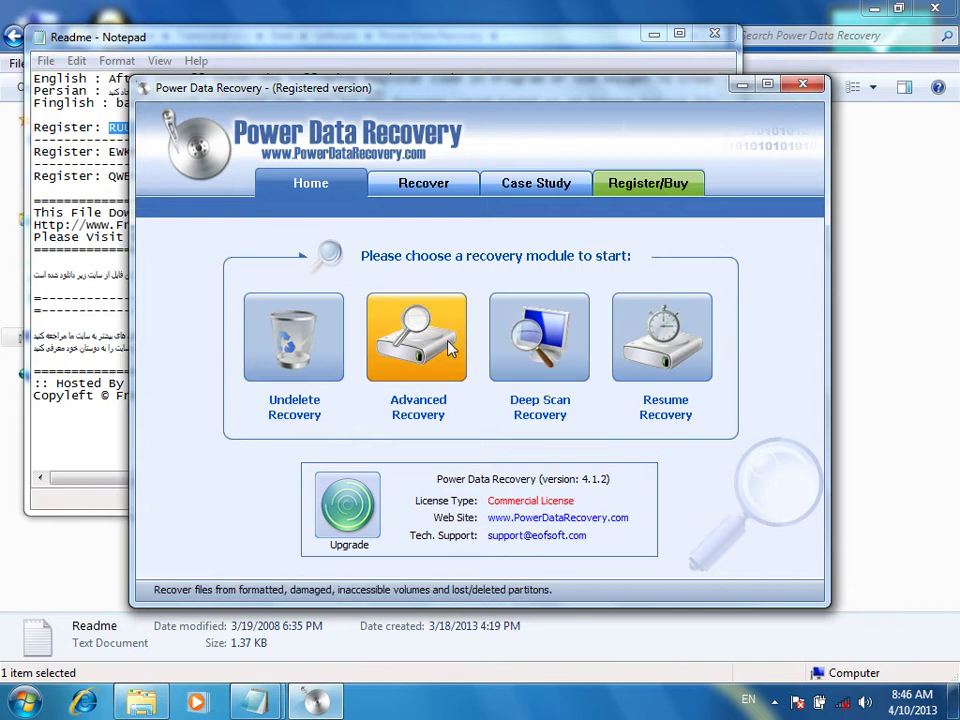
Choose Deep Scan Recovery, pick the 7.21GB USB FLASH DRIVE device, and start recovery
click(531, 352)
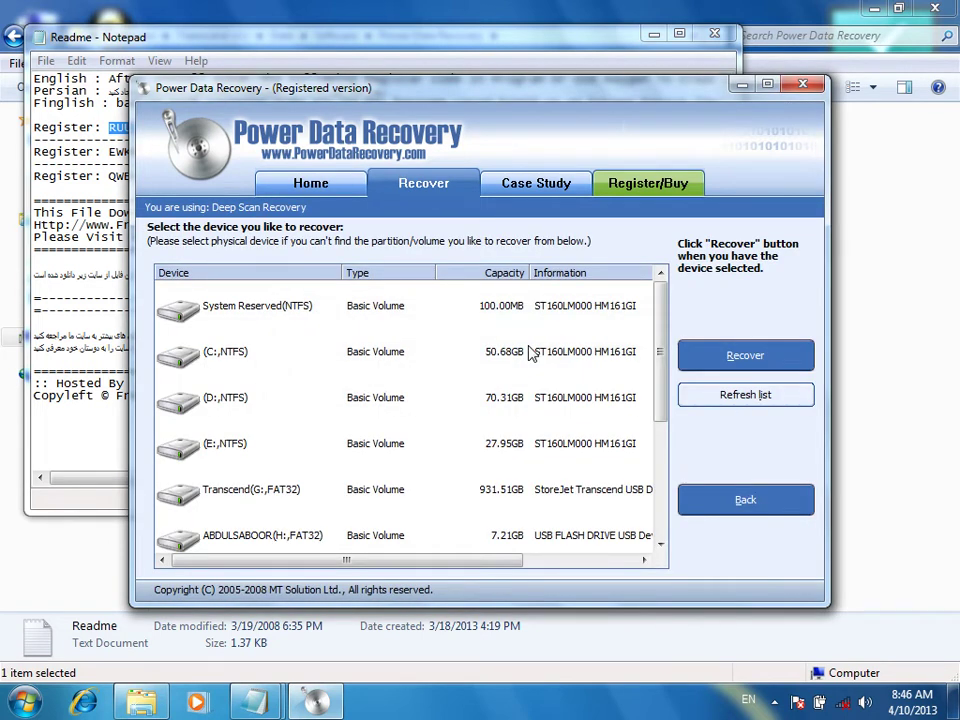
drag(662, 300, 662, 507)
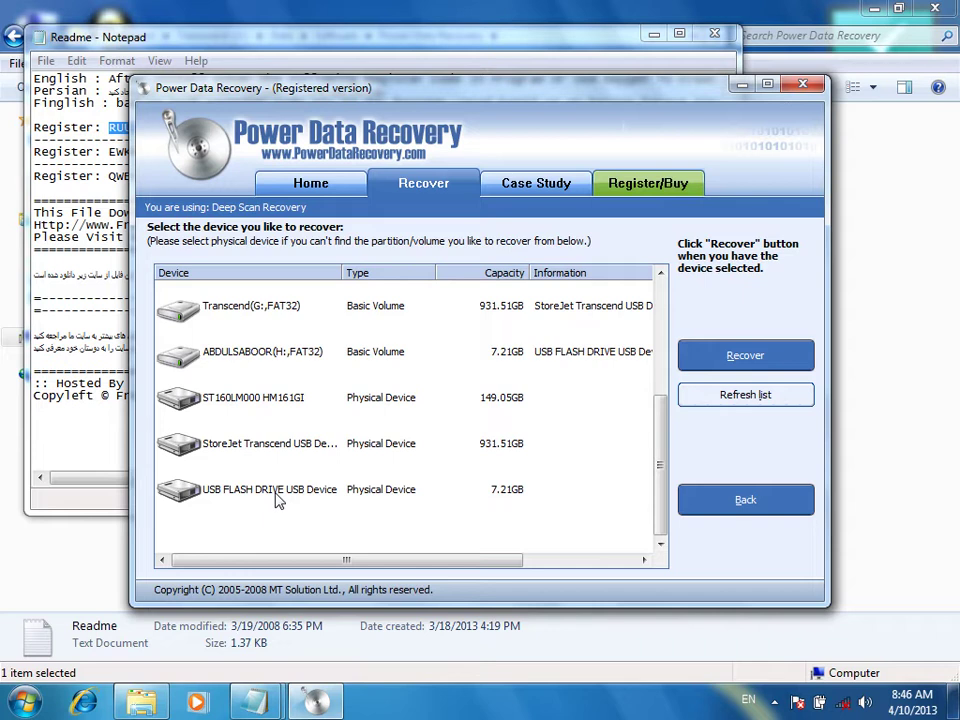
click(275, 498)
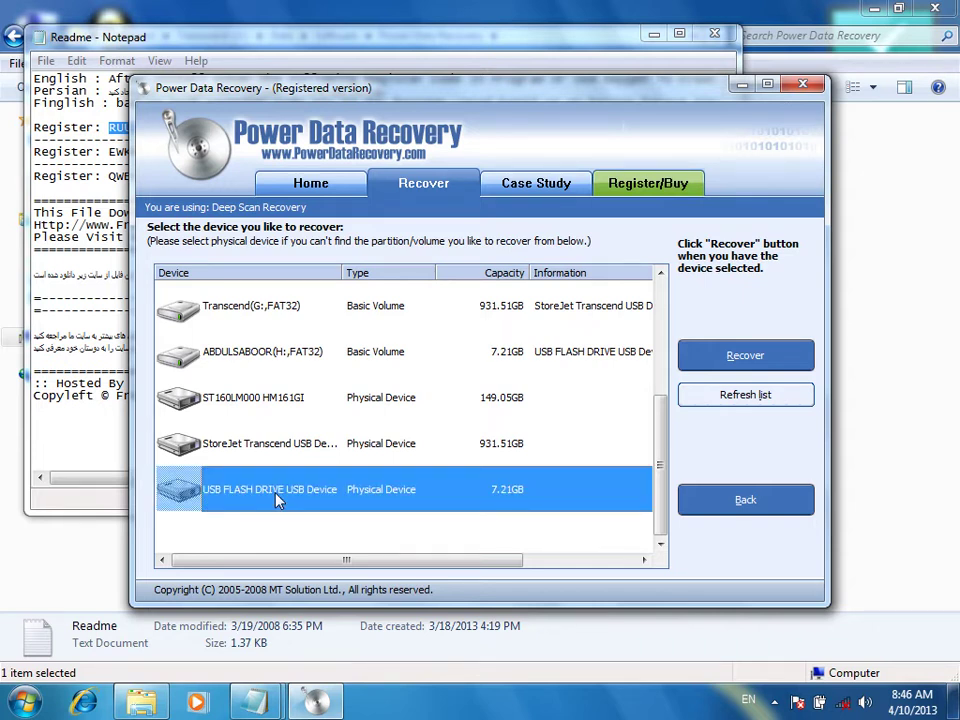
click(724, 358)
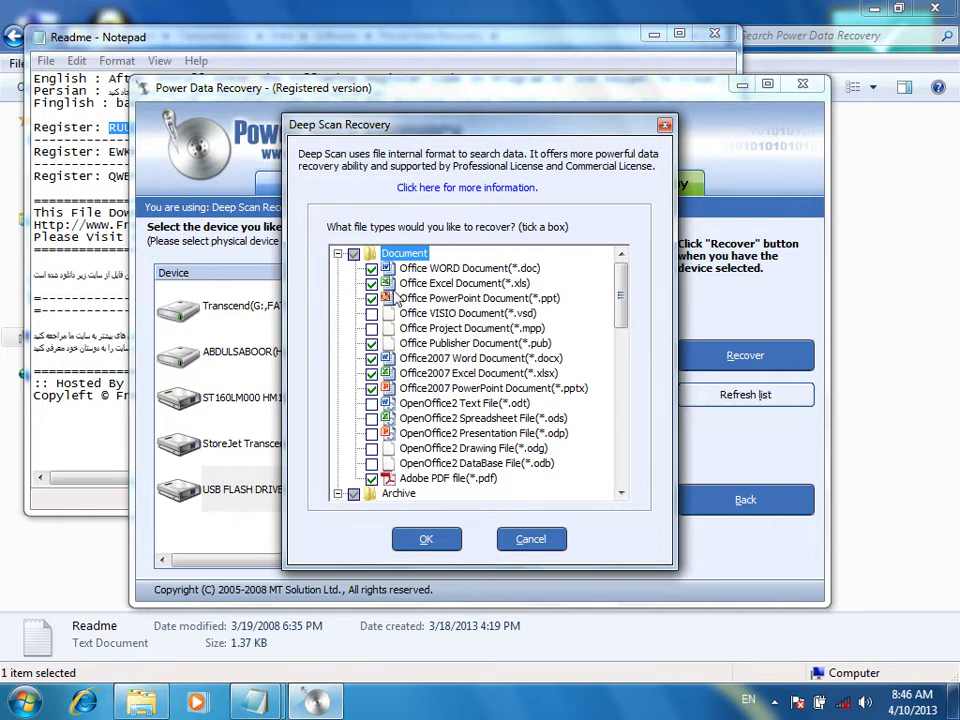
Untick every file-type group: Document, Archive, Graphics/Picture, Audio/Video and E-mail
drag(624, 300, 285, 262)
click(353, 254)
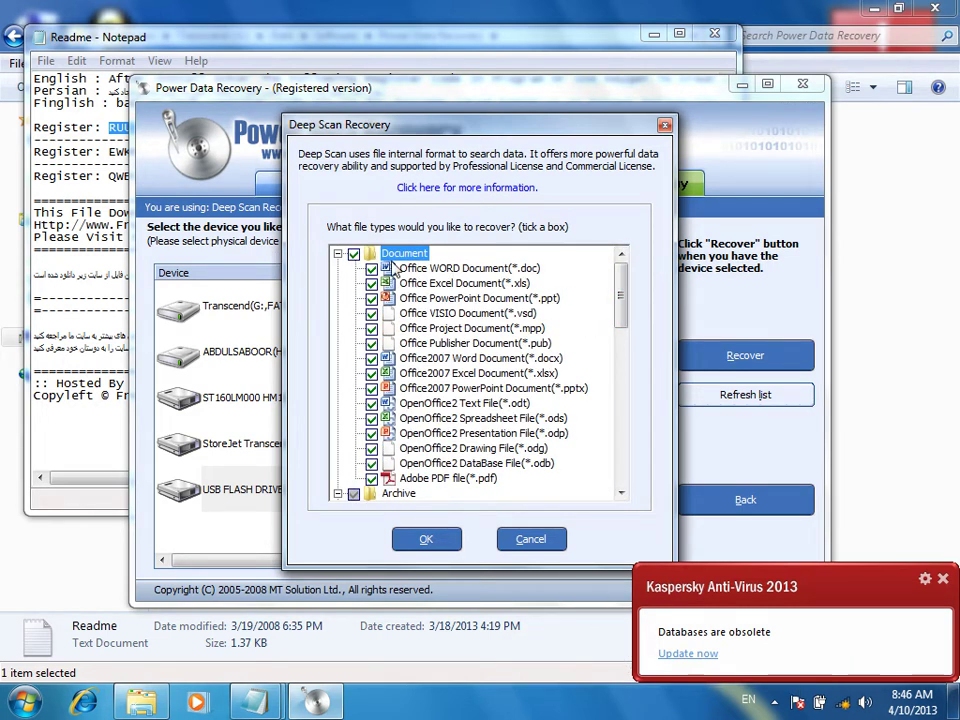
click(353, 254)
scroll(352, 350, down, 2)
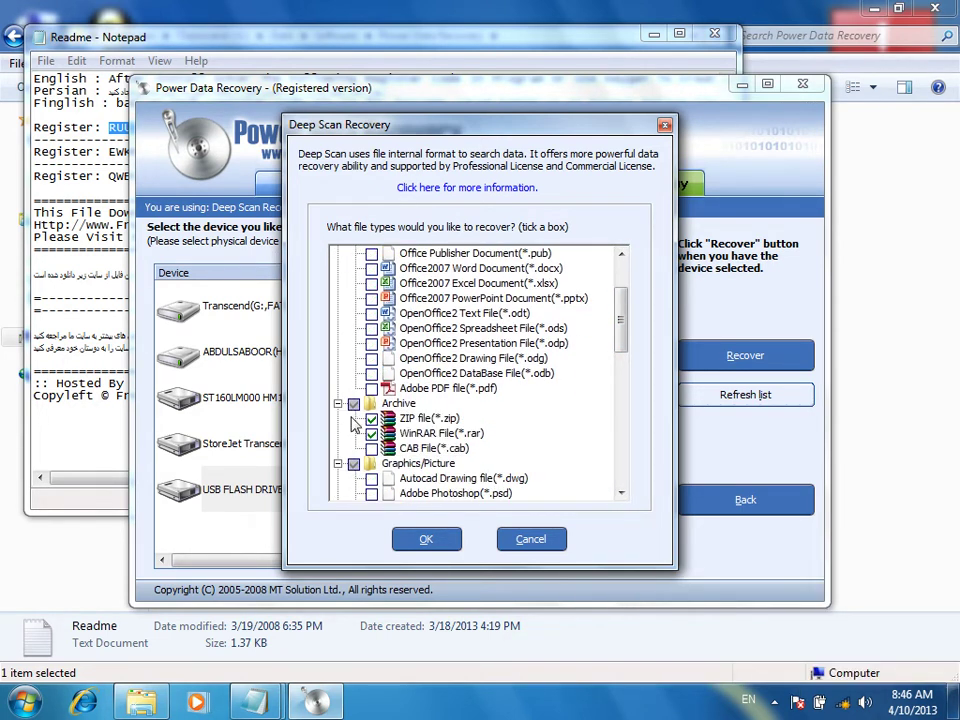
click(353, 404)
click(353, 463)
click(353, 463)
scroll(360, 463, down, 3)
scroll(360, 465, down, 4)
click(356, 374)
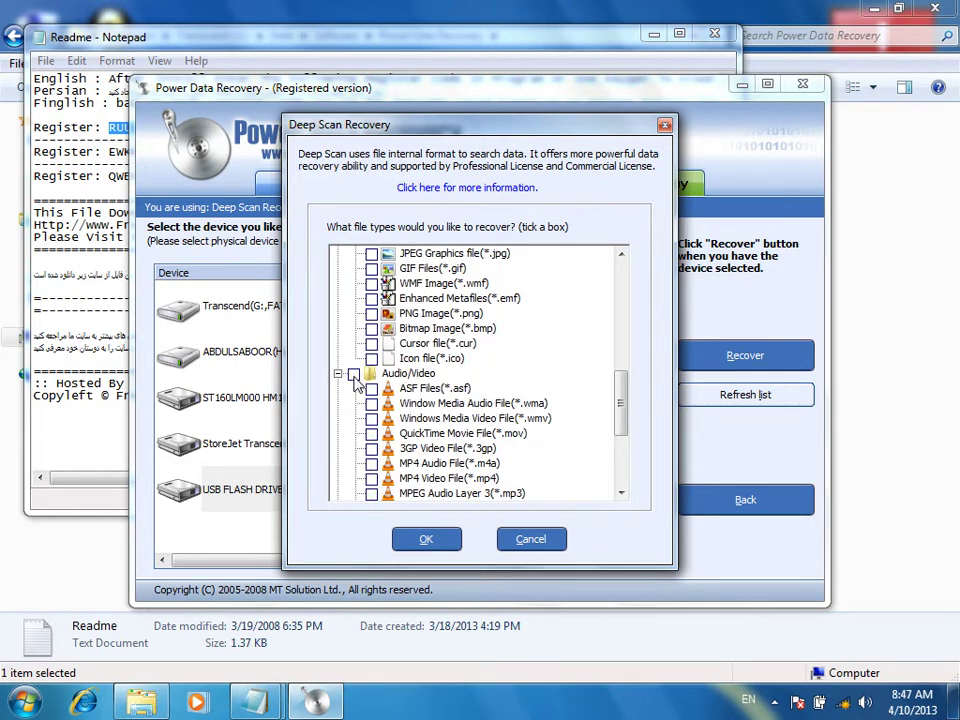
scroll(358, 388, down, 4)
click(353, 358)
scroll(355, 465, up, 12)
Tick only Office2007 Word Document (*.docx) and start the deep scan
click(404, 254)
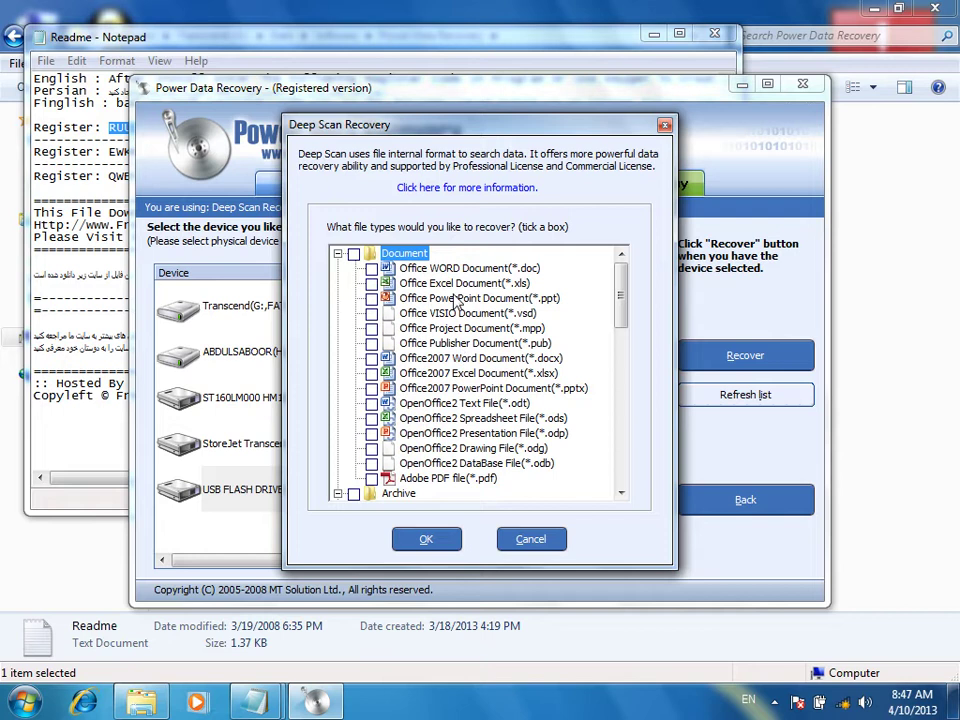
click(371, 268)
click(371, 269)
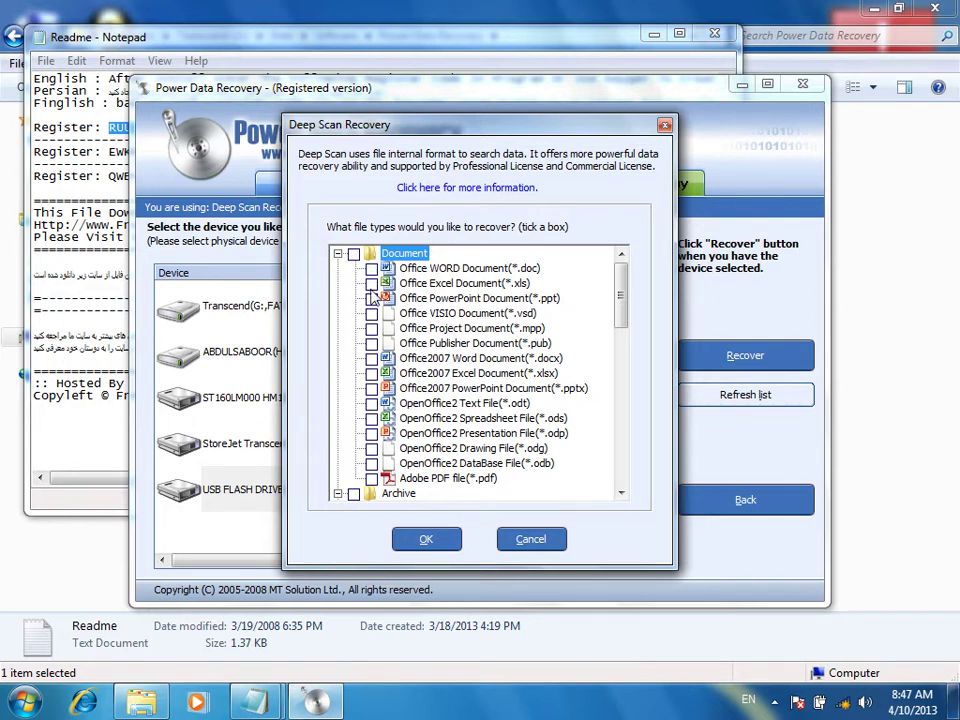
click(371, 358)
click(426, 539)
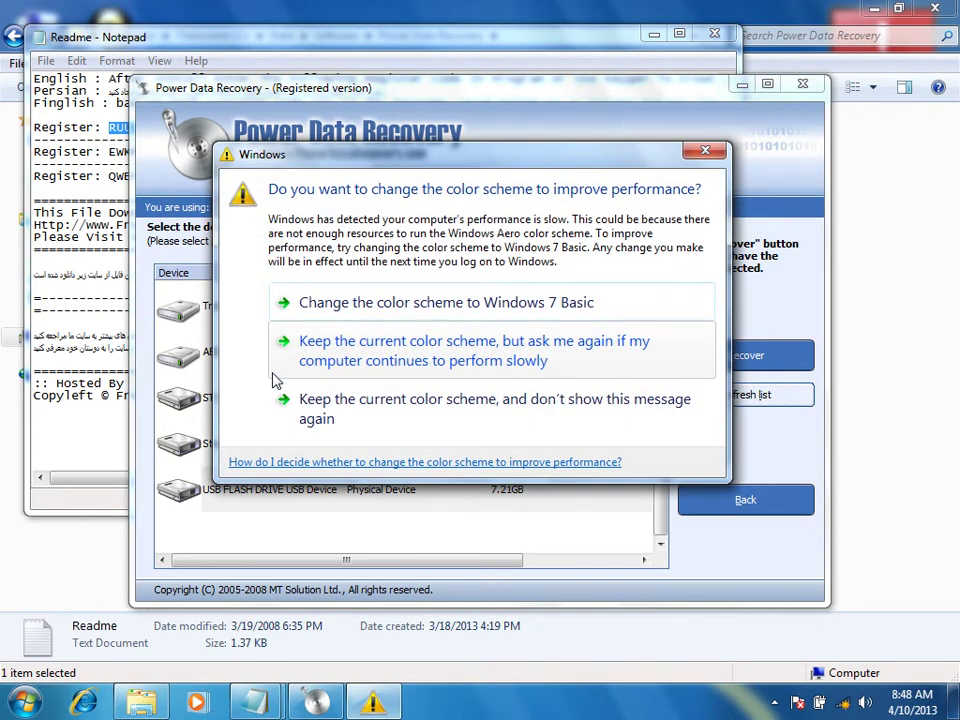
Dismiss the Windows 7 Basic color-scheme prompt to reveal the scan progress
click(435, 349)
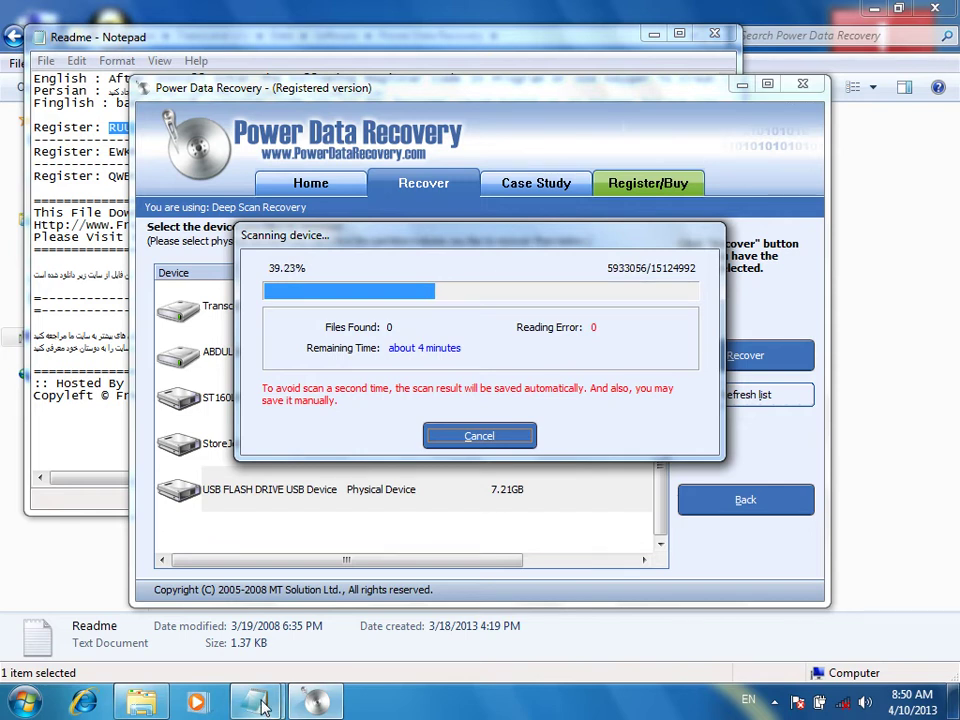
Cancel the Power Data Recovery scan, accept the 'no files found' result, and exit the program
key(Escape)
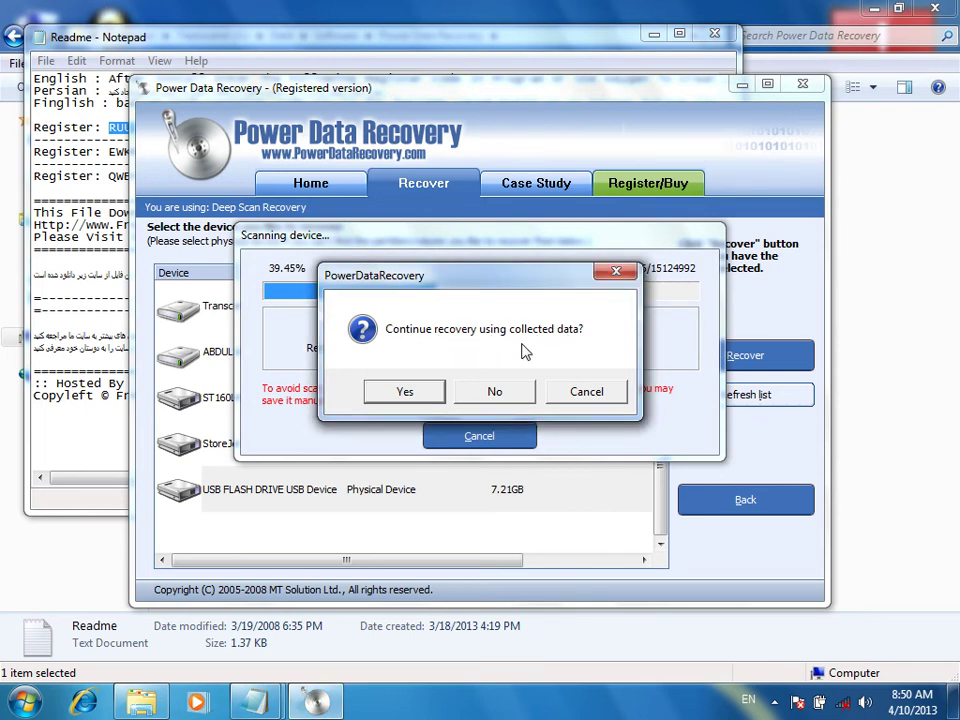
click(405, 391)
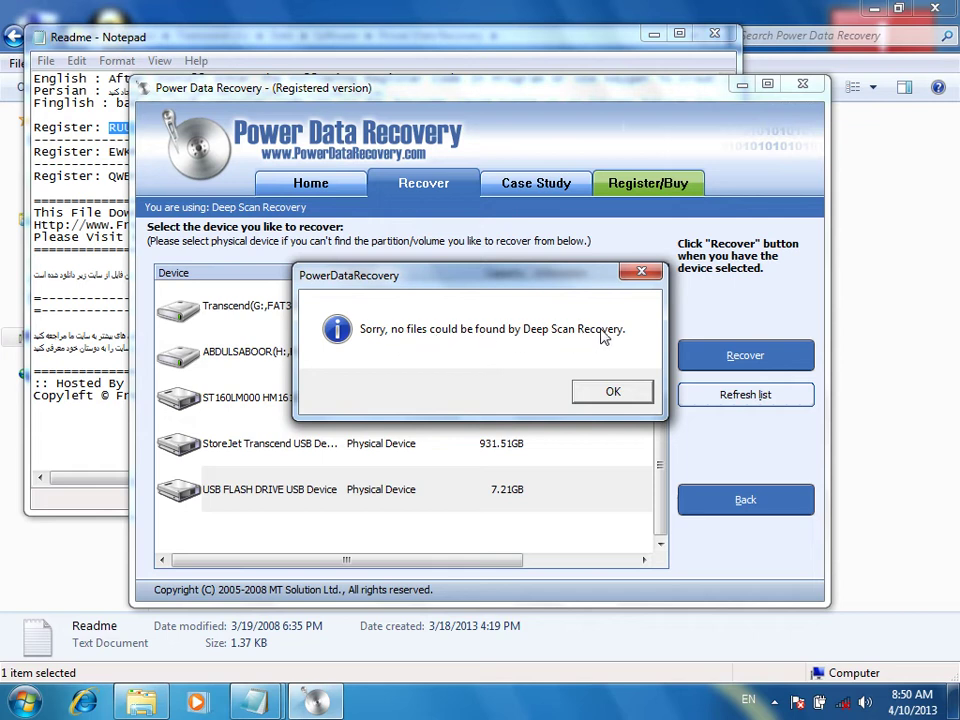
click(594, 398)
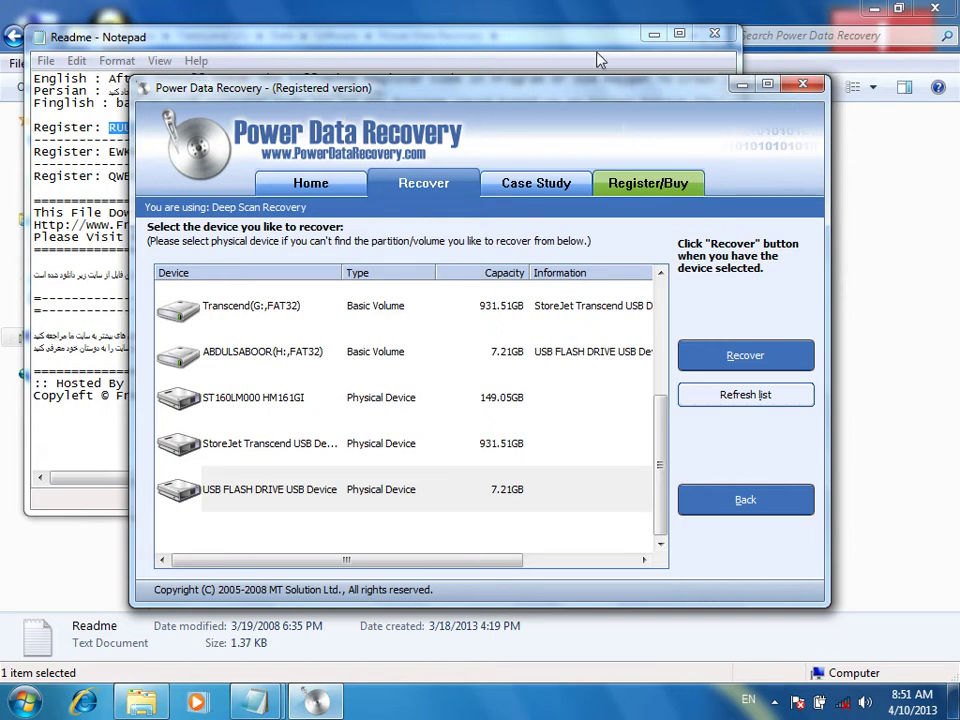
click(801, 84)
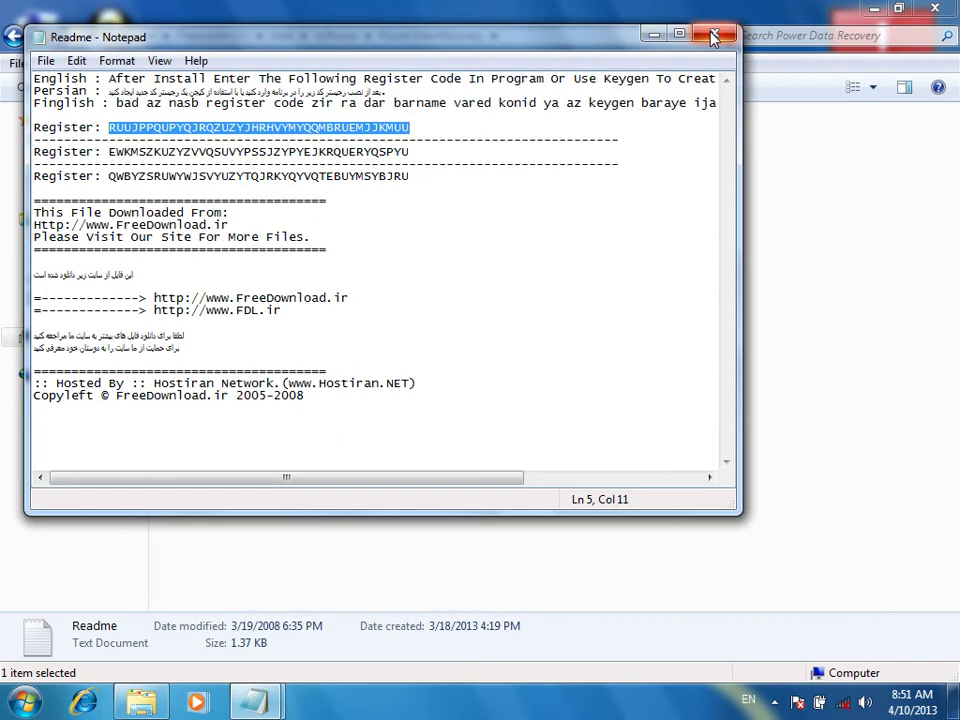
Close the Readme in Notepad, return to the Software folder on Transcend (G:), and select Skype 5.2 Full
click(714, 34)
click(24, 37)
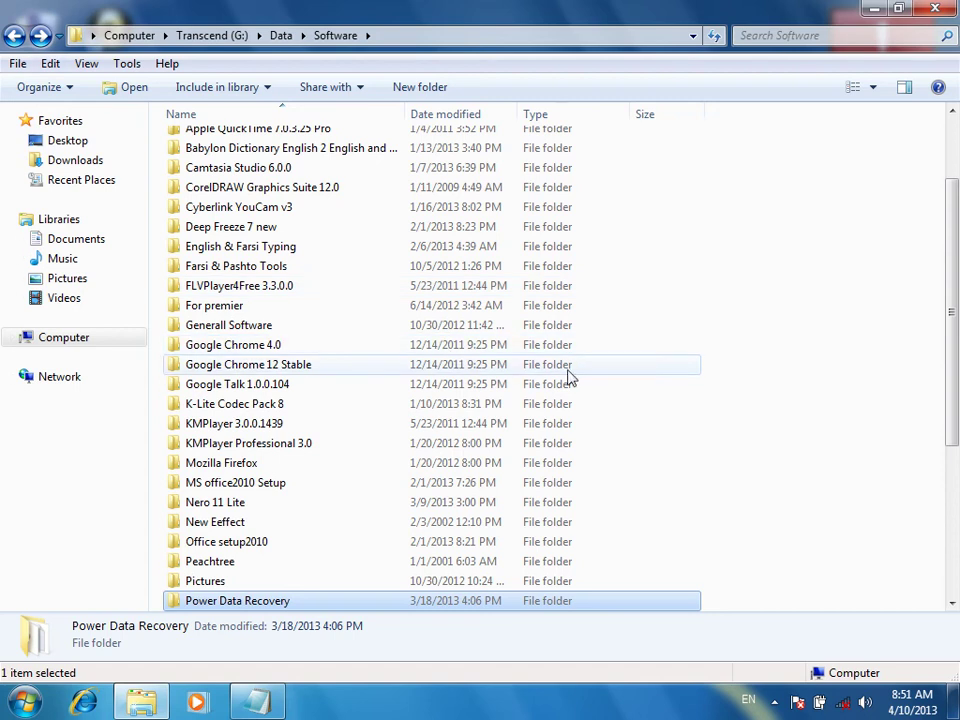
scroll(685, 400, down, 1)
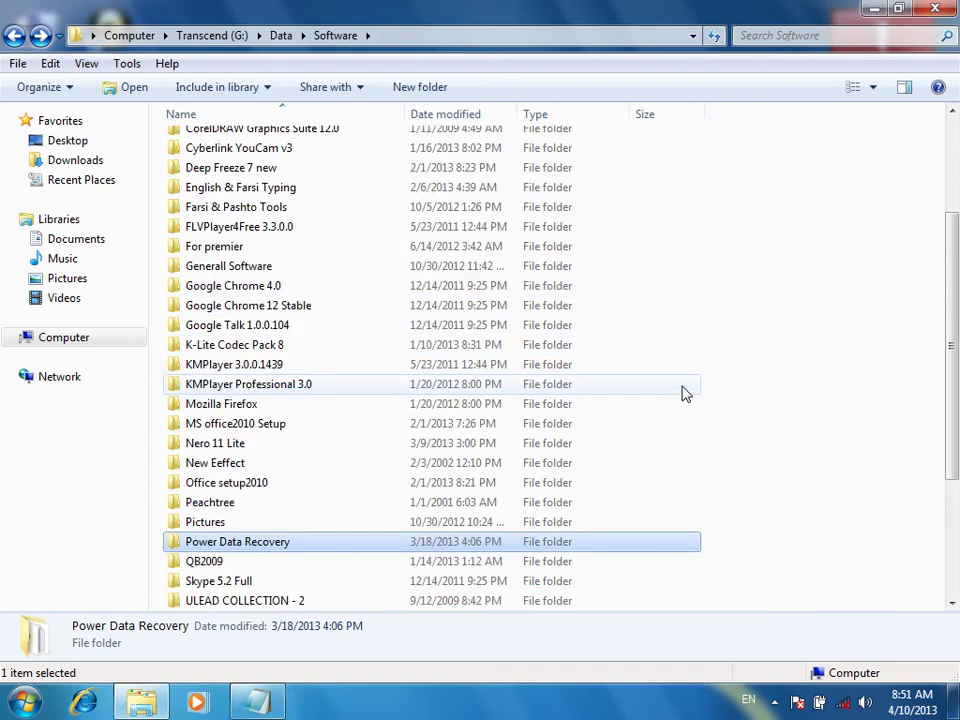
scroll(684, 393, down, 1)
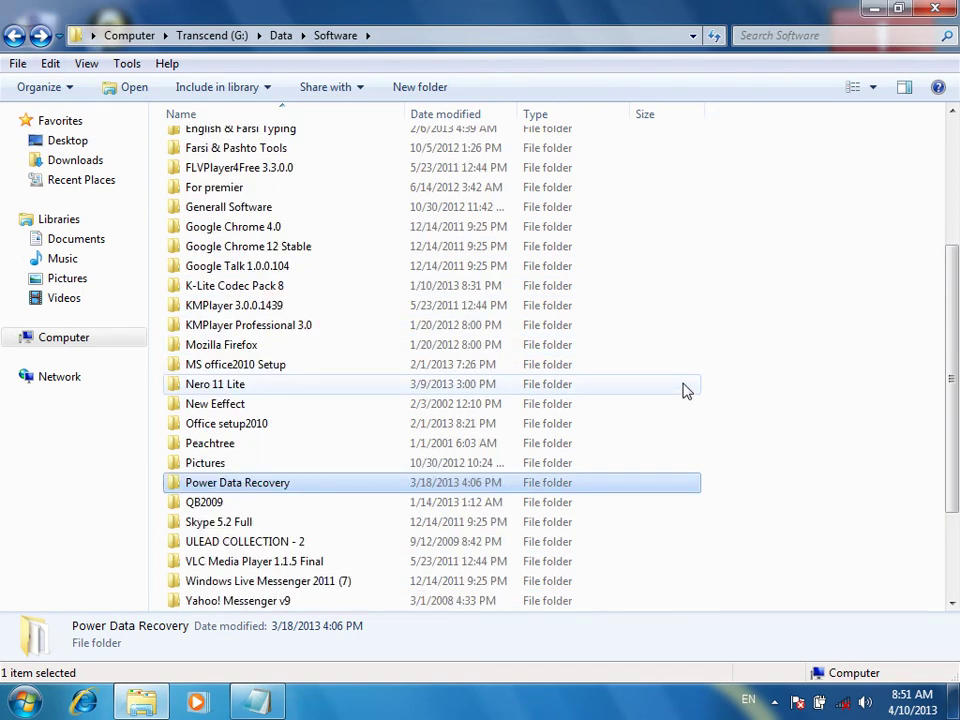
scroll(685, 391, down, 1)
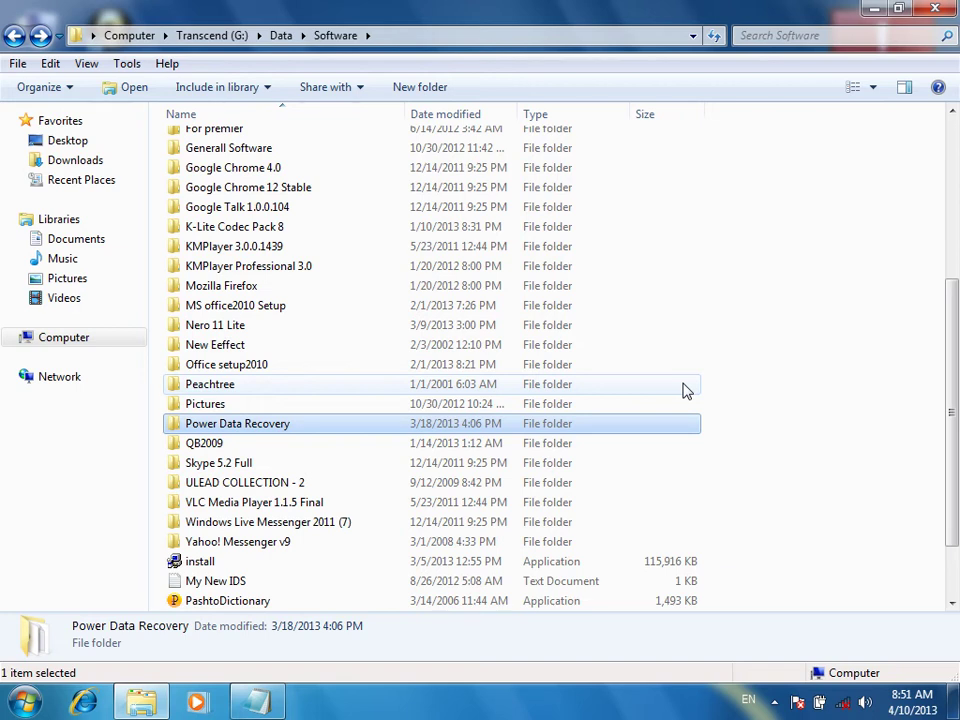
click(222, 463)
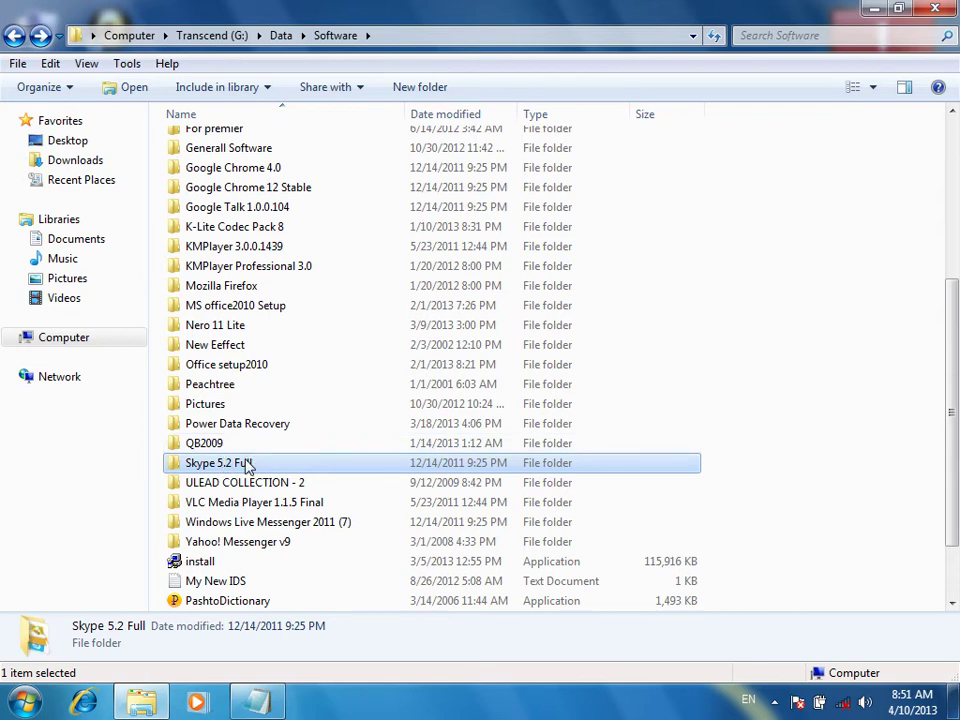
Open the Skype 5.2 Full folder and launch its setup file
double_click(247, 466)
click(199, 146)
double_click(199, 146)
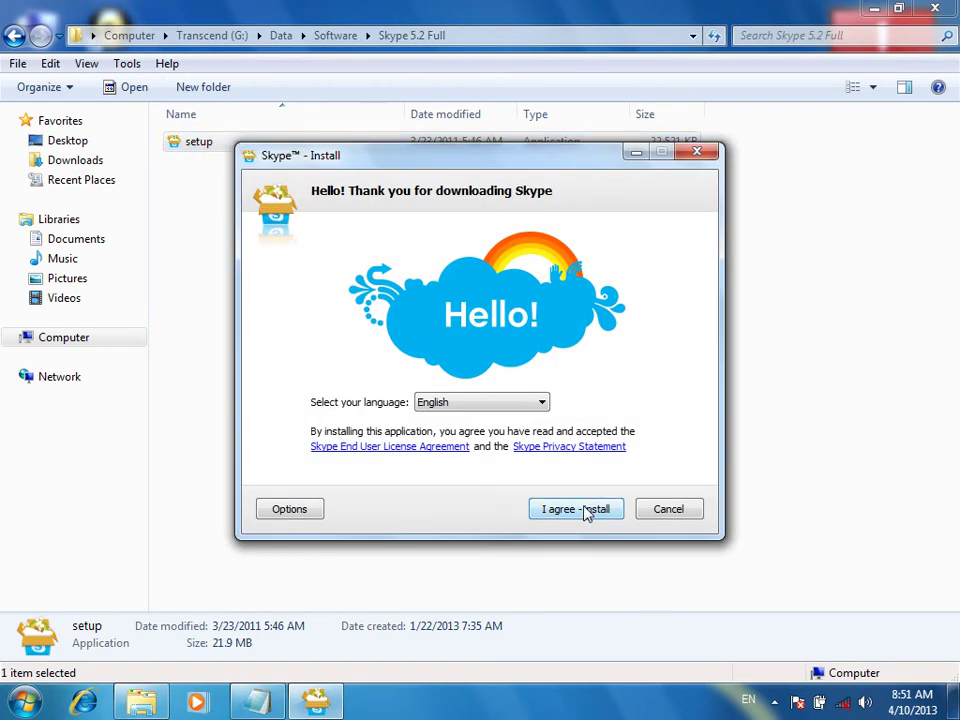
Accept the terms, decline the Google Toolbar, and complete the Skype 5.2 installation
click(589, 513)
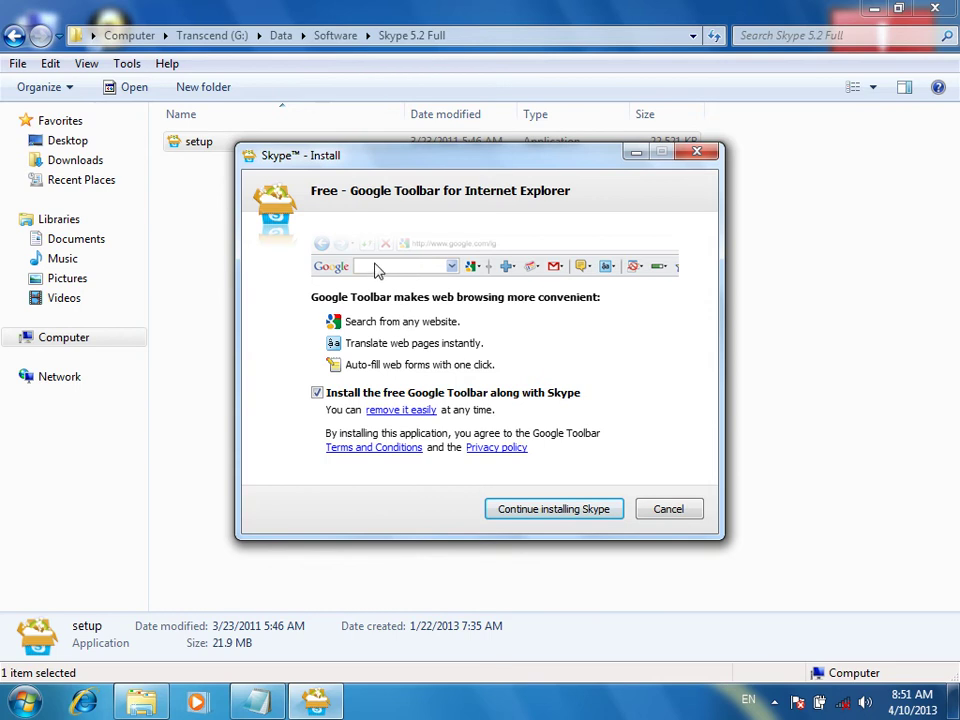
click(338, 399)
click(578, 509)
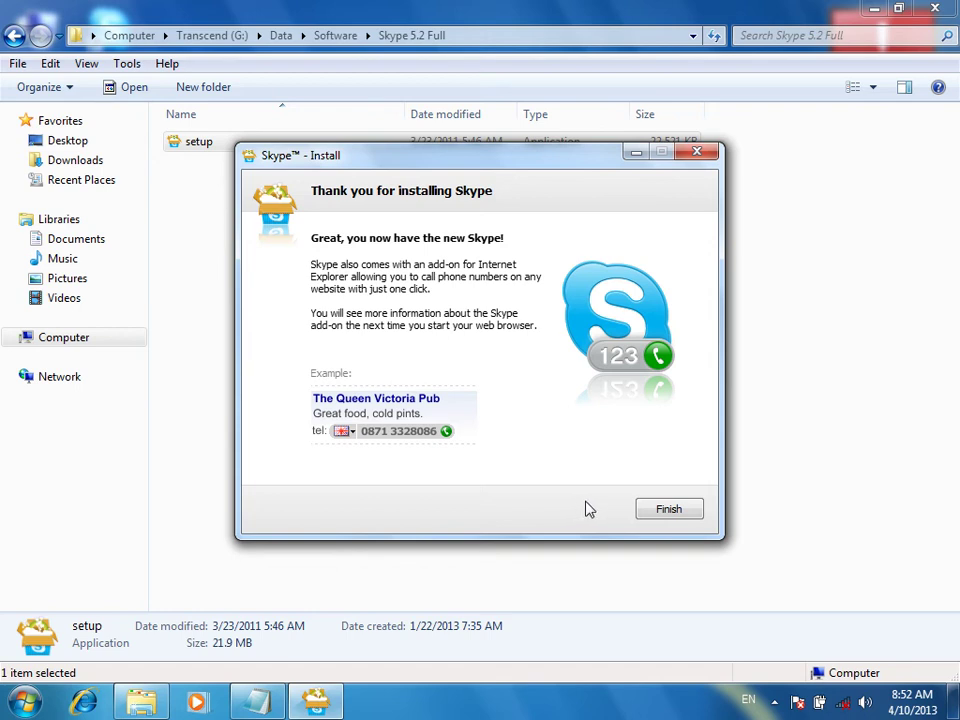
click(668, 511)
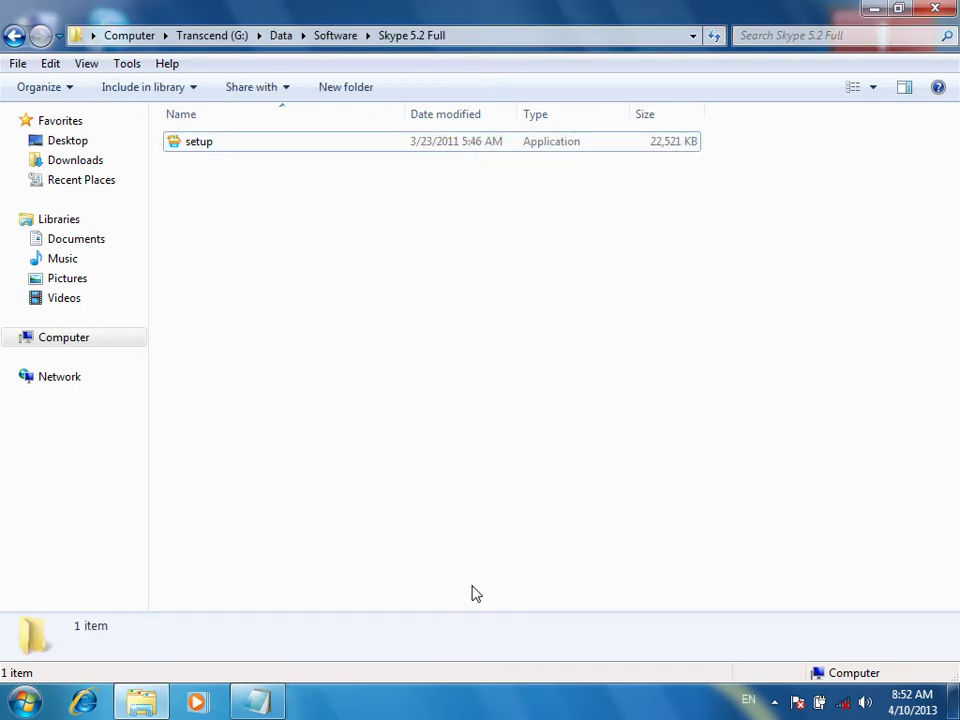
click(268, 700)
click(268, 700)
click(167, 703)
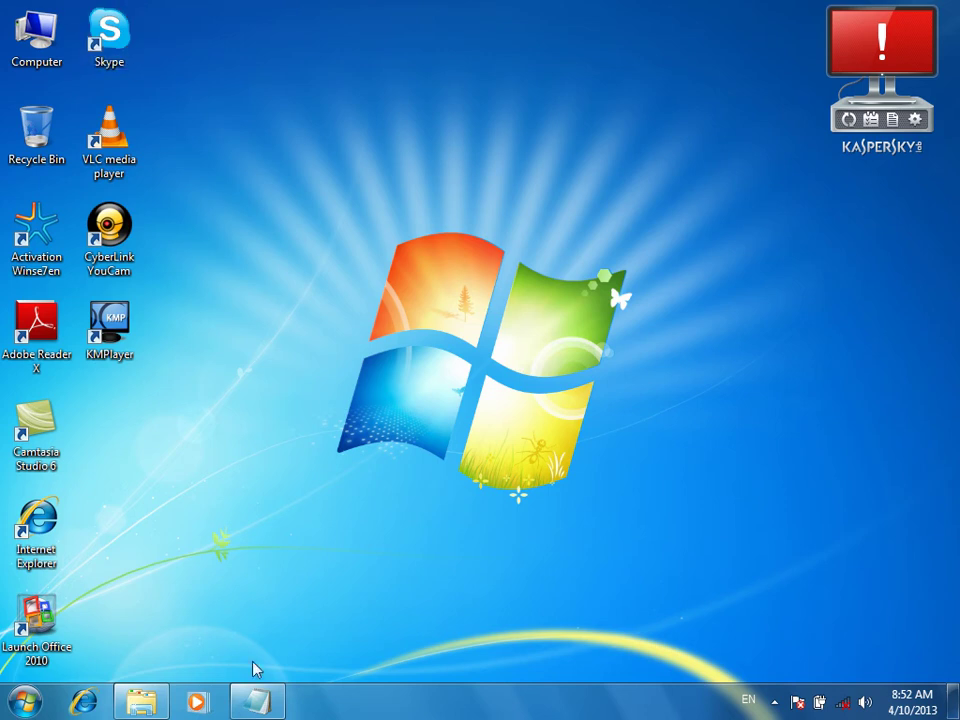
click(145, 693)
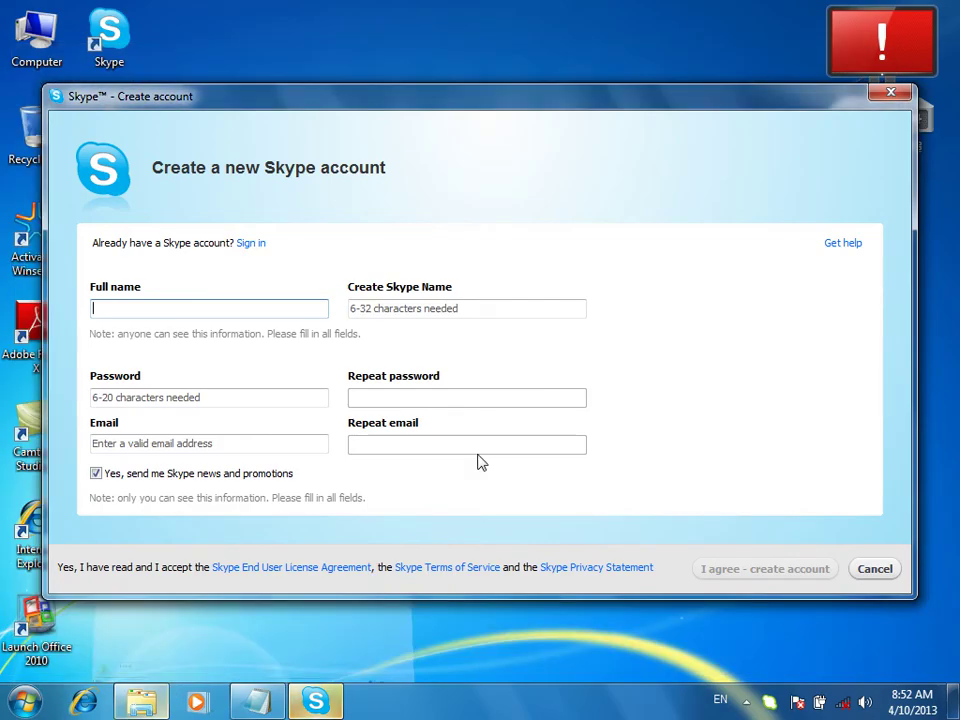
click(891, 93)
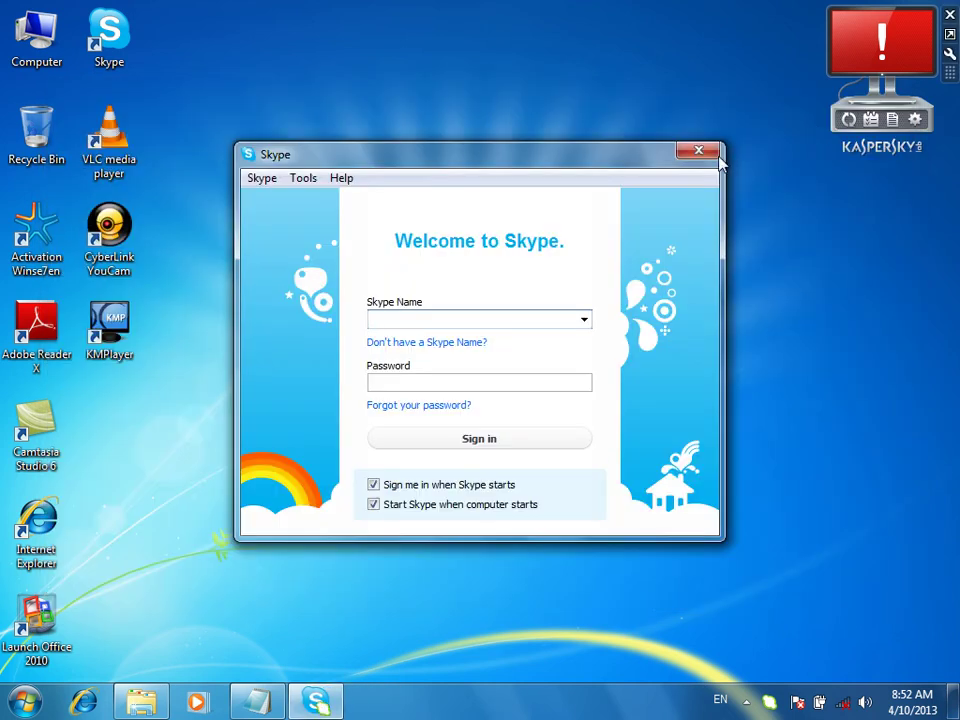
click(696, 150)
Refresh the desktop and bring Explorer back to the Software folder
right_click(522, 112)
click(558, 165)
click(141, 701)
click(14, 36)
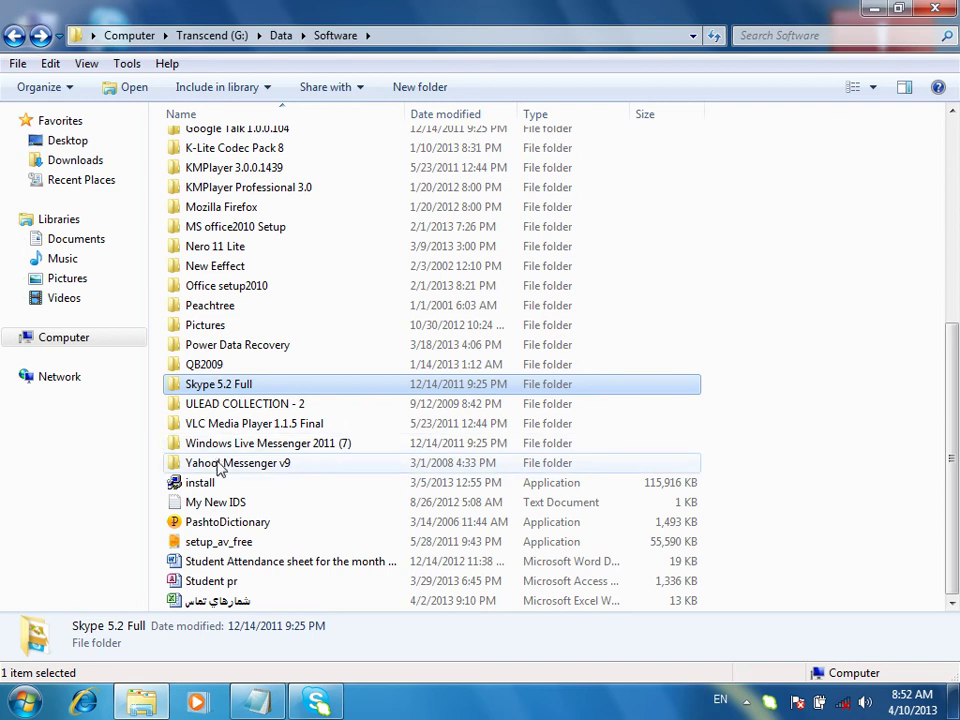
Open the Yahoo! Messenger v9 folder and select the ymsgr900_797_us installer
click(219, 447)
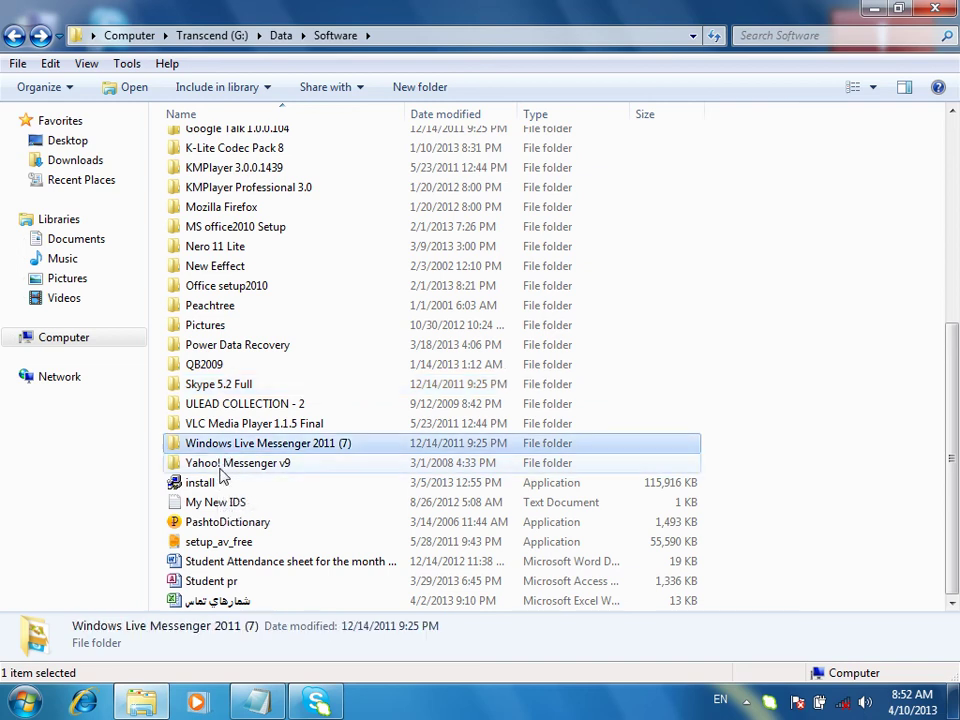
click(219, 468)
double_click(219, 470)
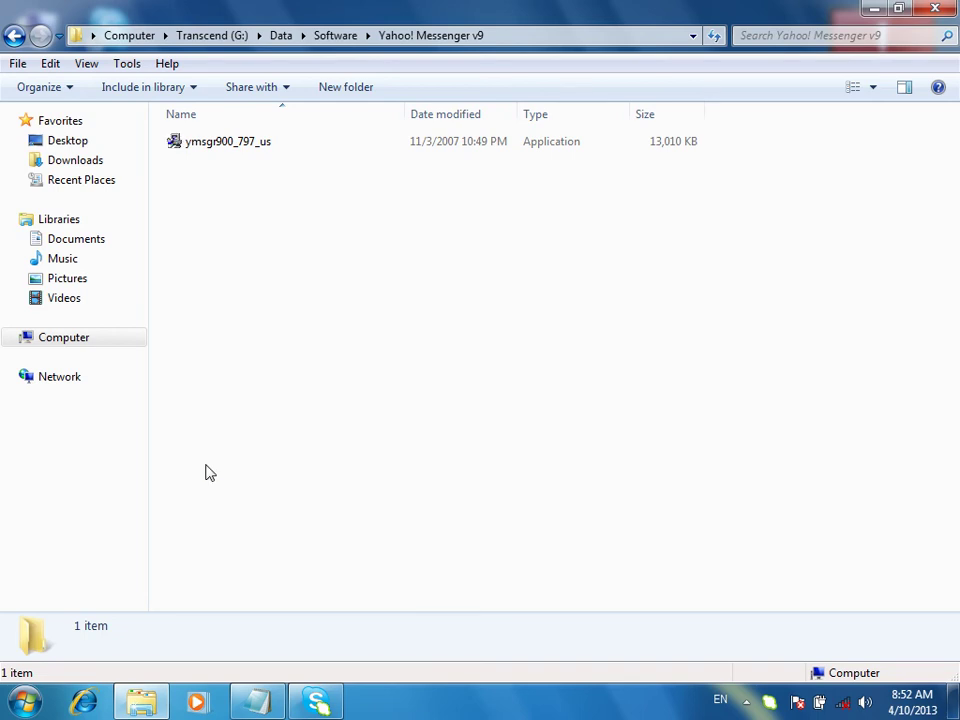
click(233, 150)
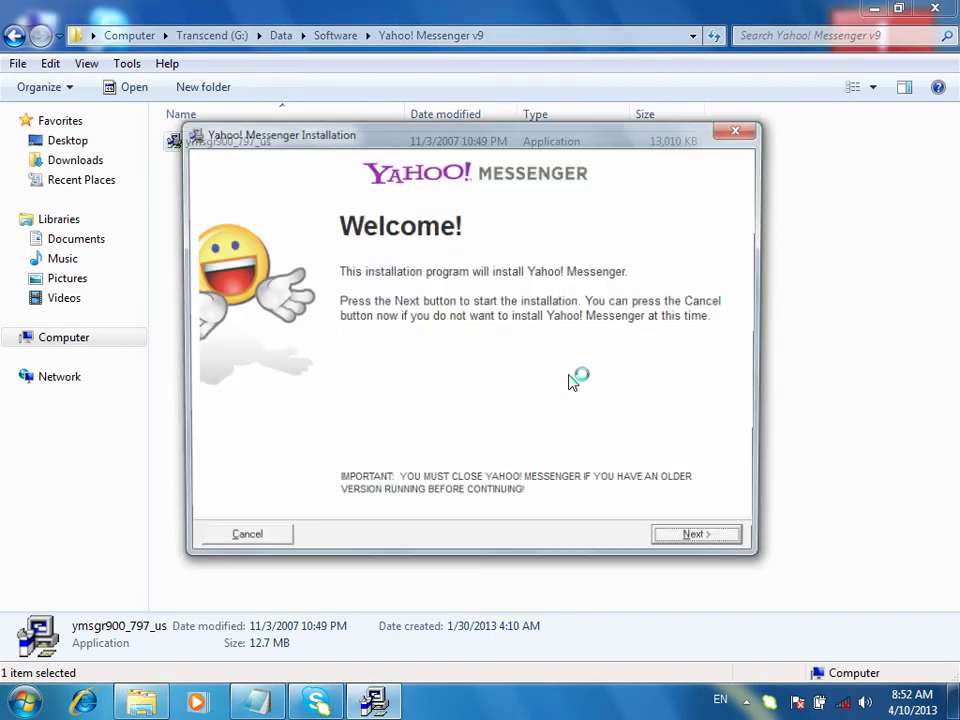
Accept the Yahoo! Messenger license and install to the default C:\Program Files\Yahoo! Messenger folder
click(703, 542)
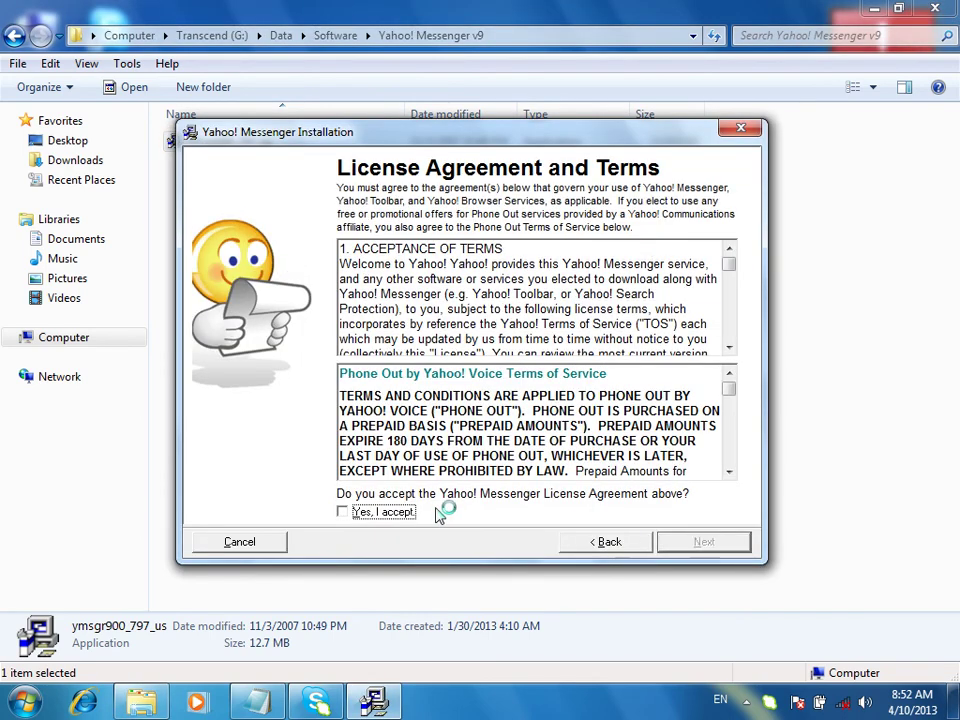
click(386, 513)
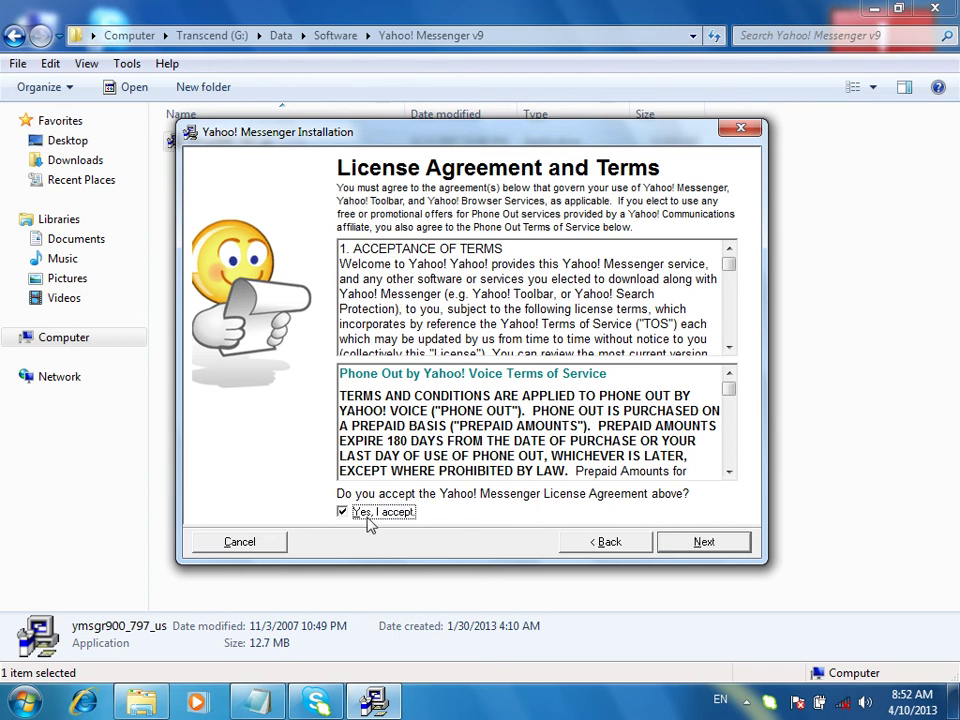
click(695, 548)
click(697, 550)
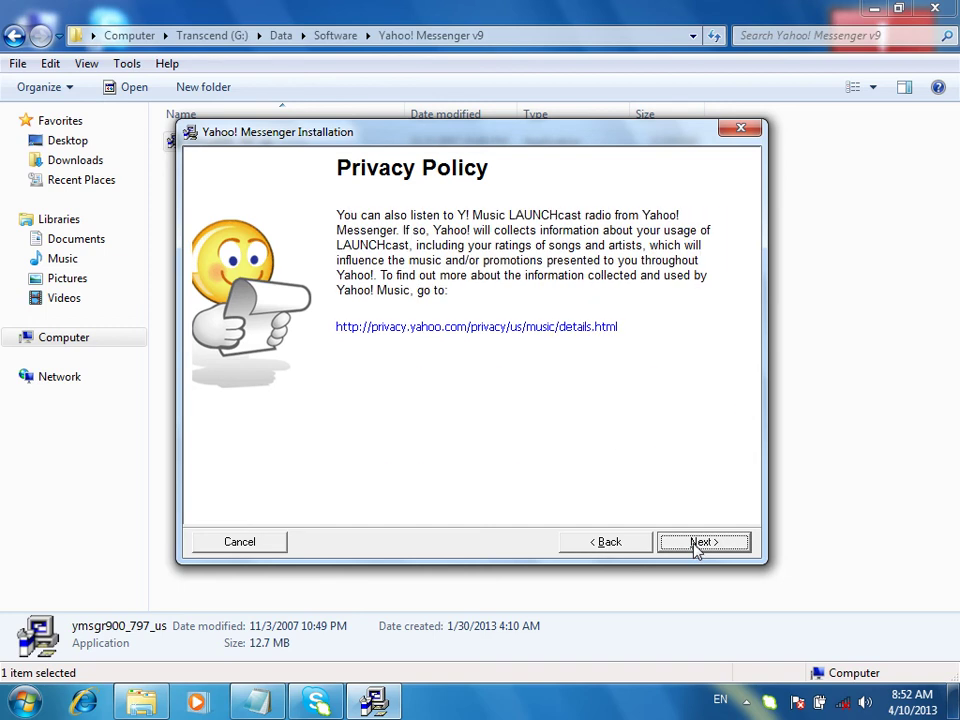
click(697, 549)
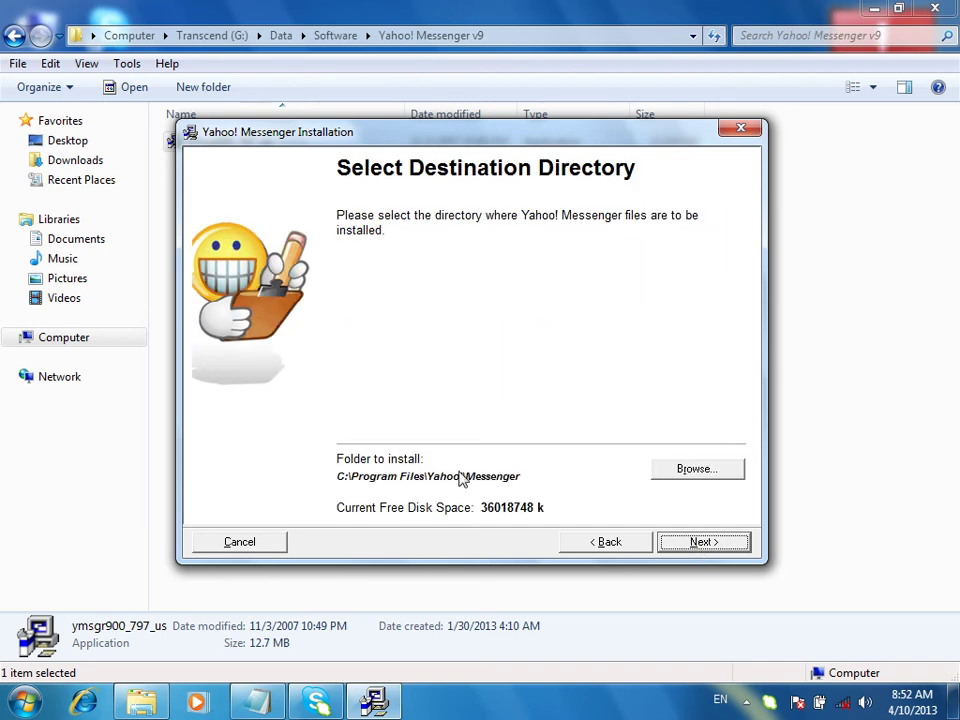
click(710, 544)
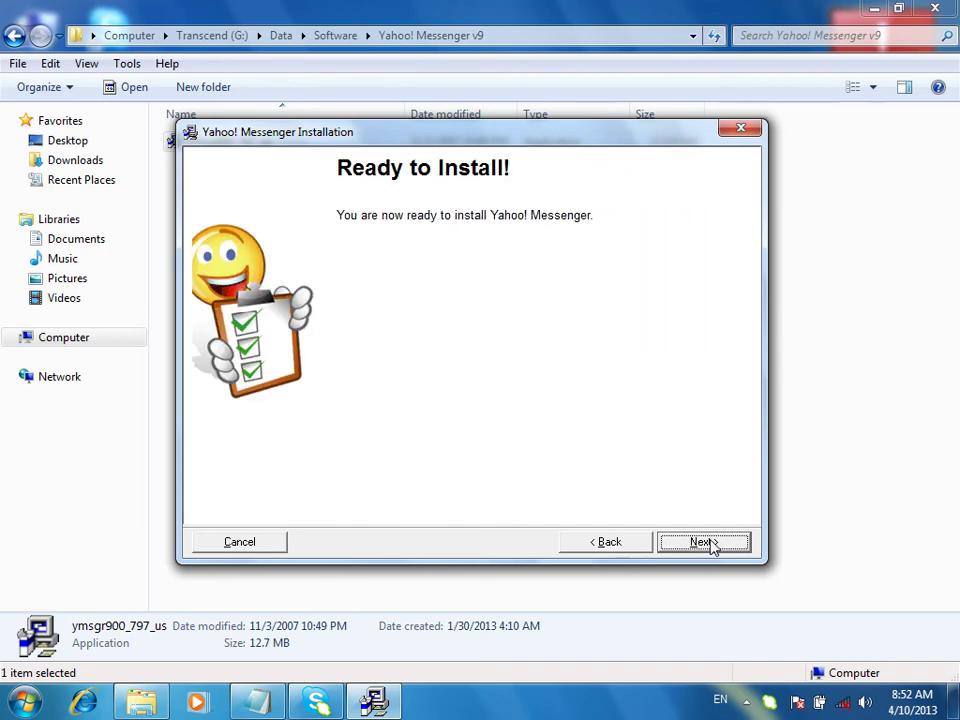
click(705, 543)
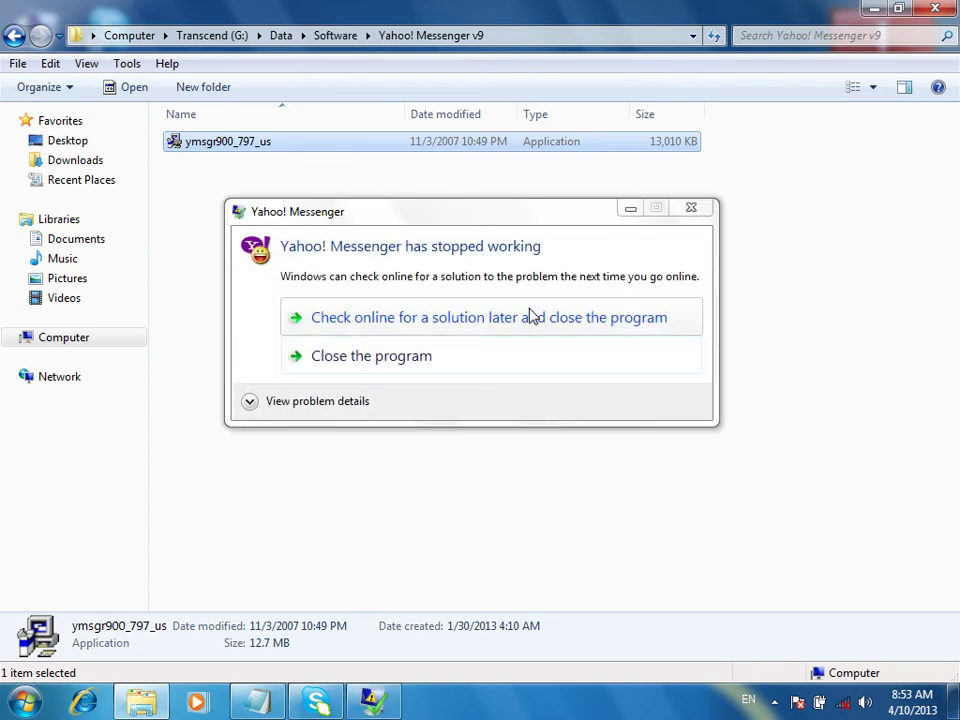
Close the crashed Messenger, finish the installer, and check the new desktop shortcut
click(414, 362)
click(697, 541)
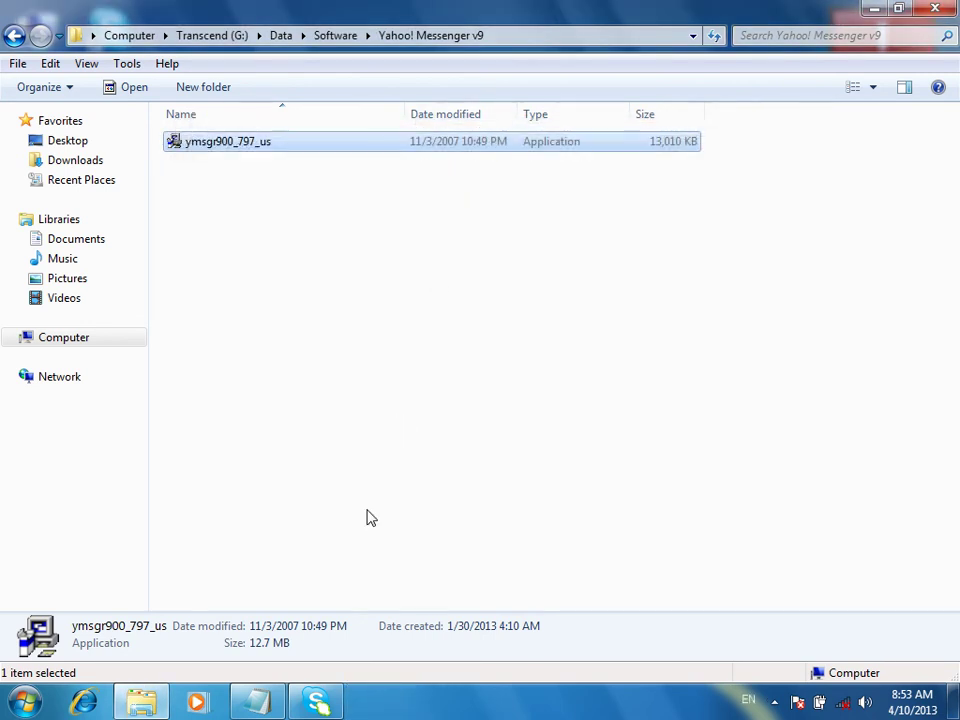
click(873, 9)
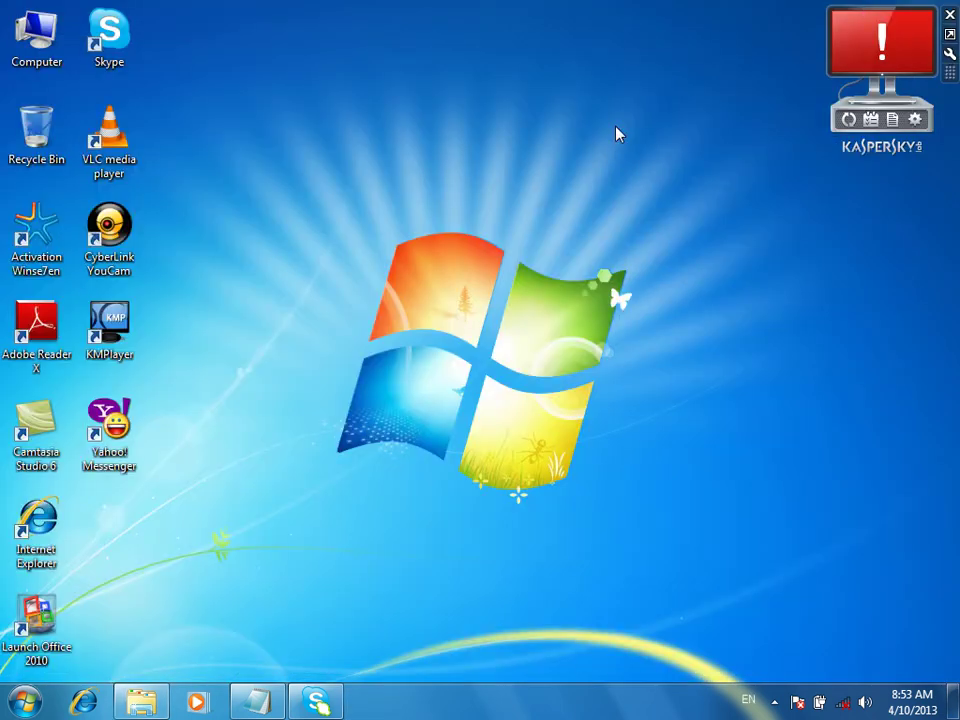
click(114, 60)
click(141, 703)
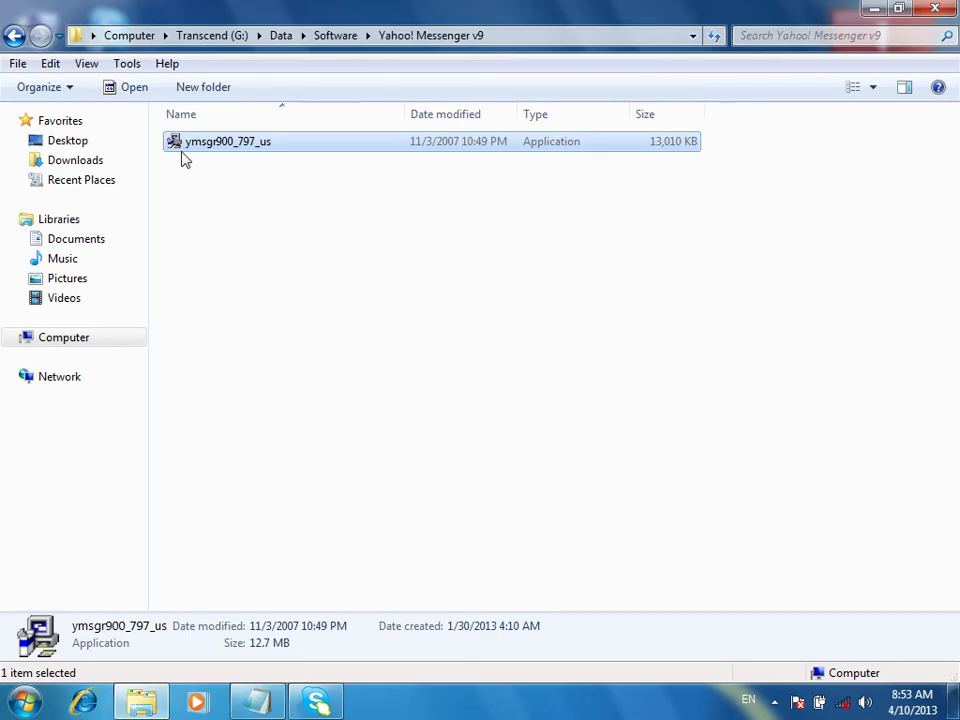
Return to Software and briefly look inside the Adobe Photoshop CS5 Me Lite + Action folder
click(15, 35)
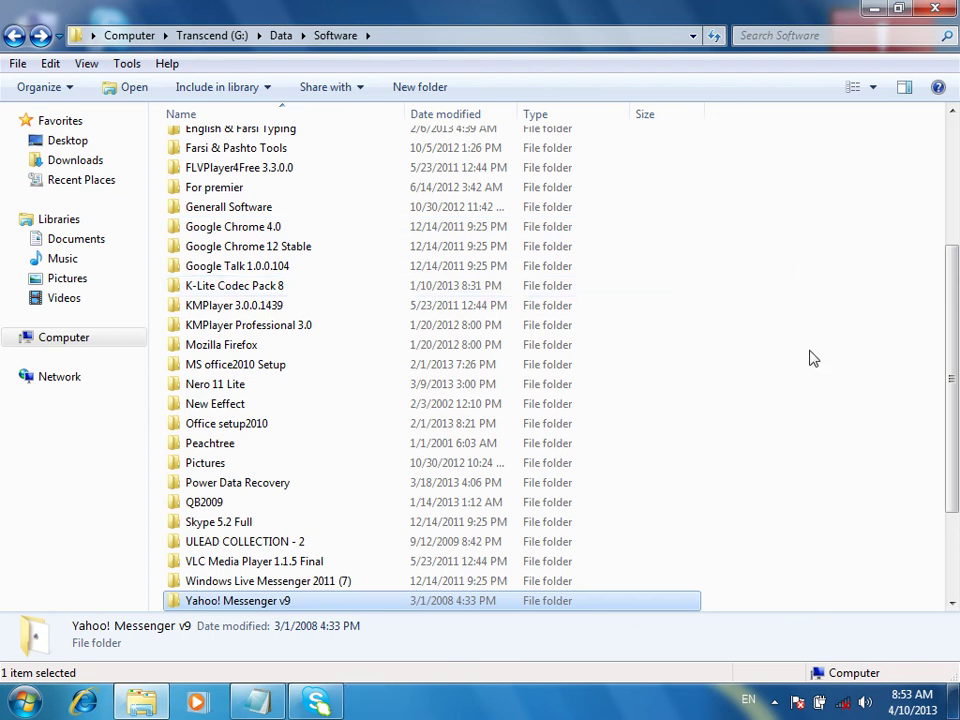
scroll(810, 360, up, 4)
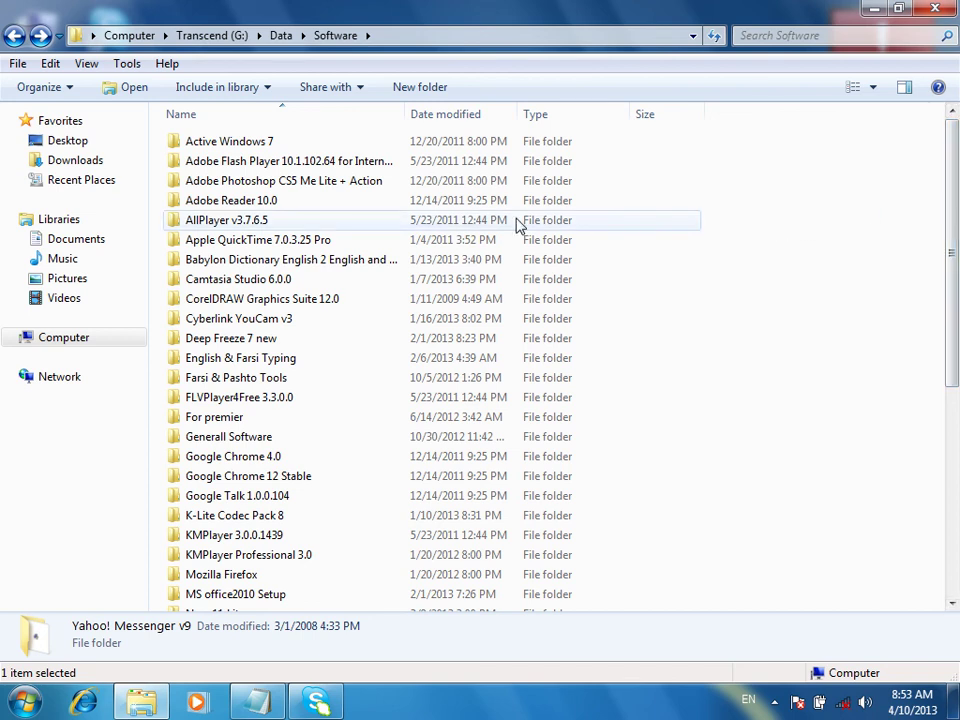
double_click(260, 188)
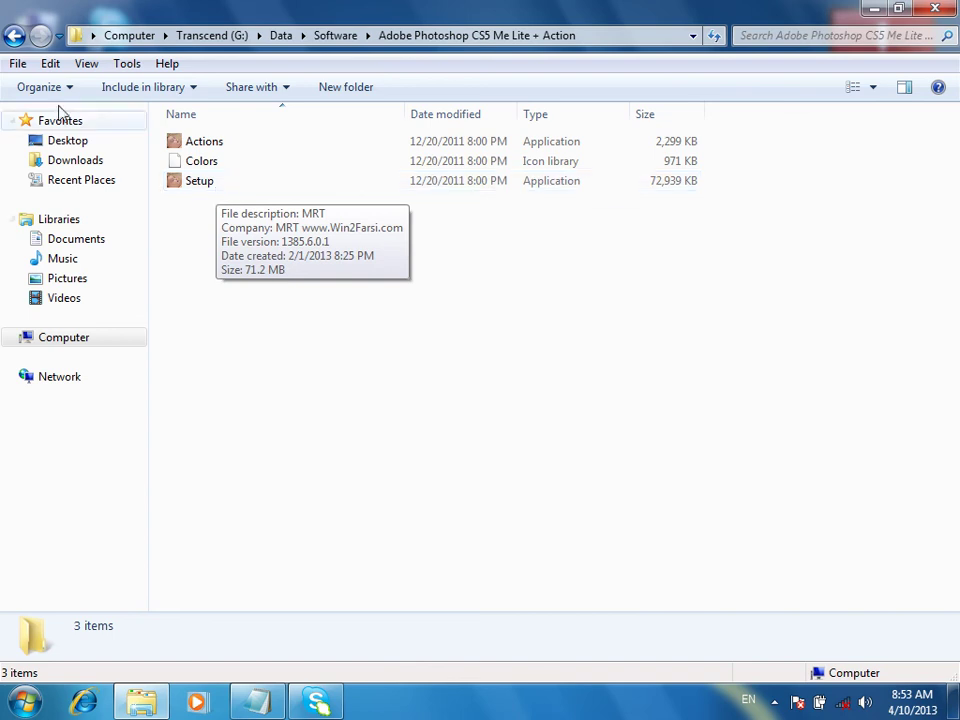
click(14, 35)
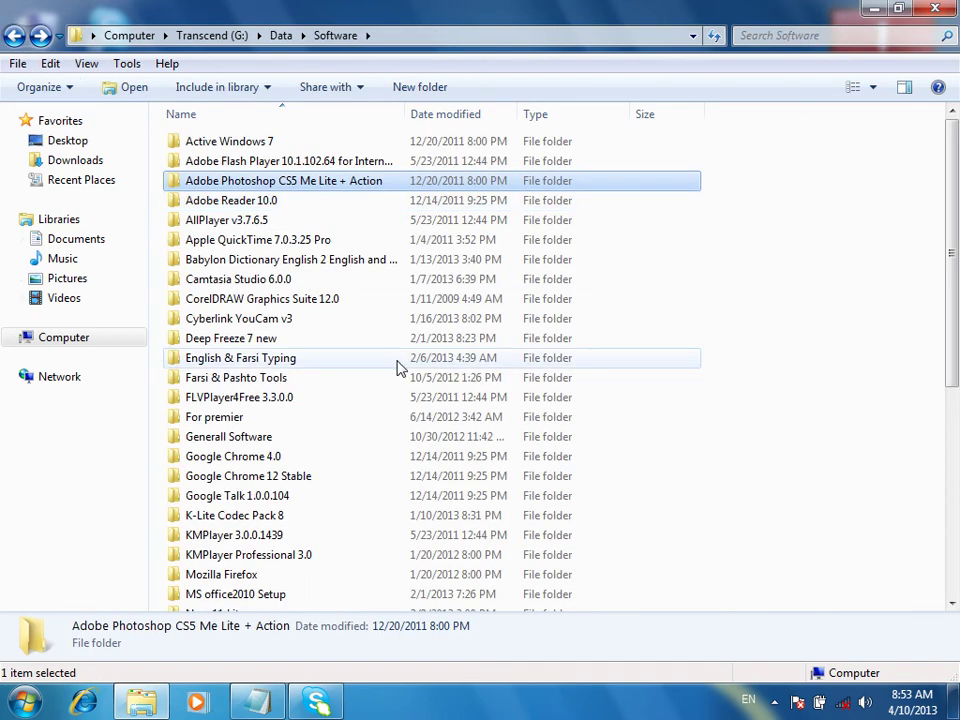
Open the QB2009 folder and its README text file
scroll(397, 368, down, 4)
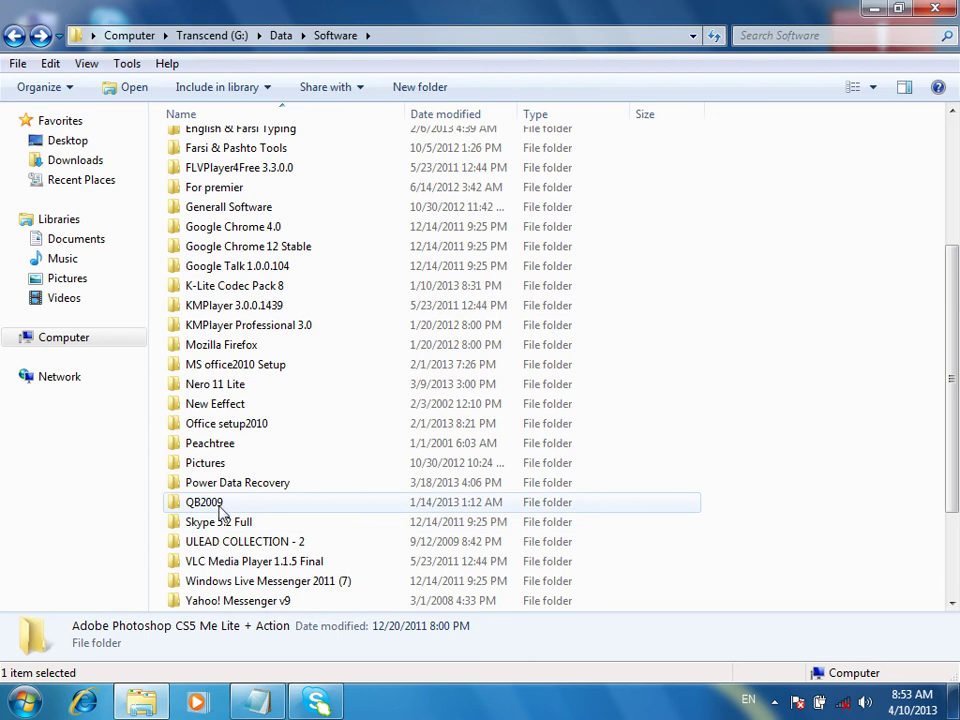
double_click(207, 508)
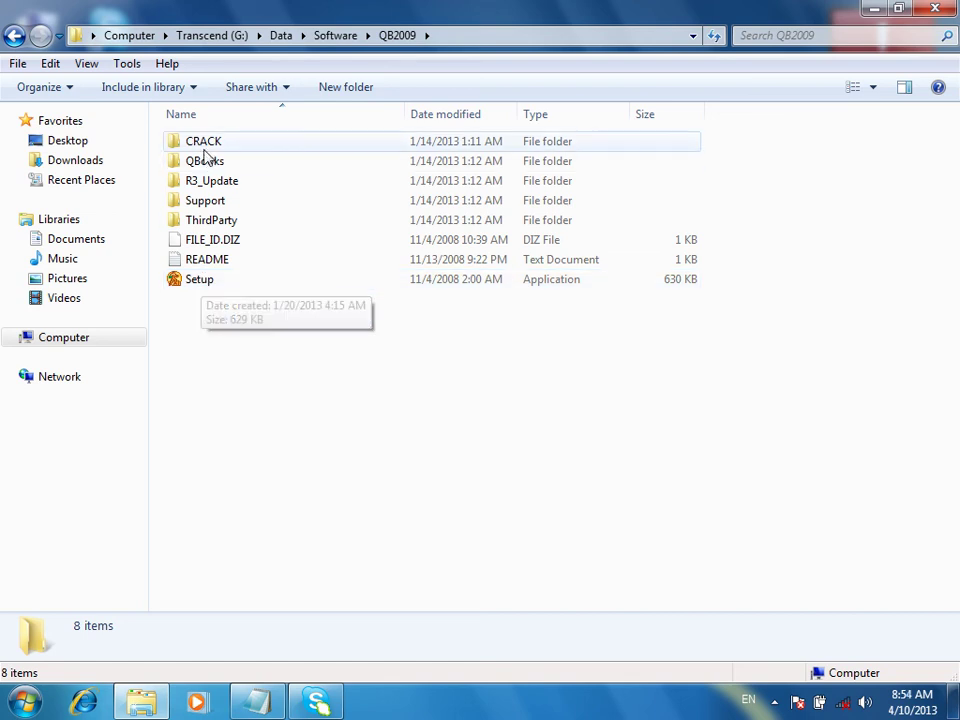
double_click(203, 262)
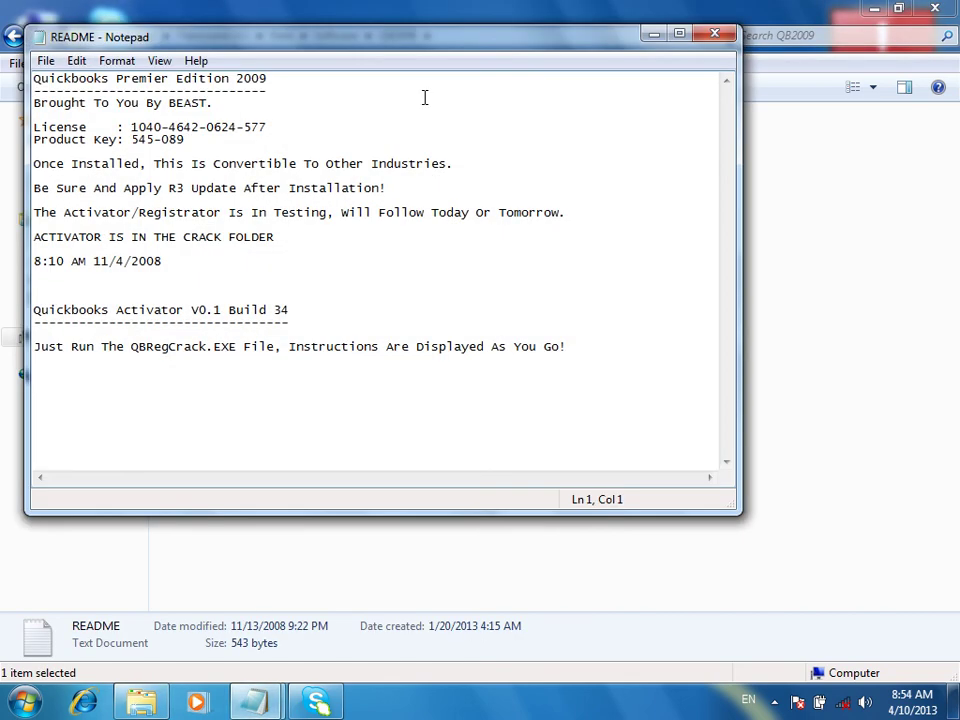
Highlight the license number and product key in the QB2009 README, then close it and return to Software
drag(272, 126, 143, 122)
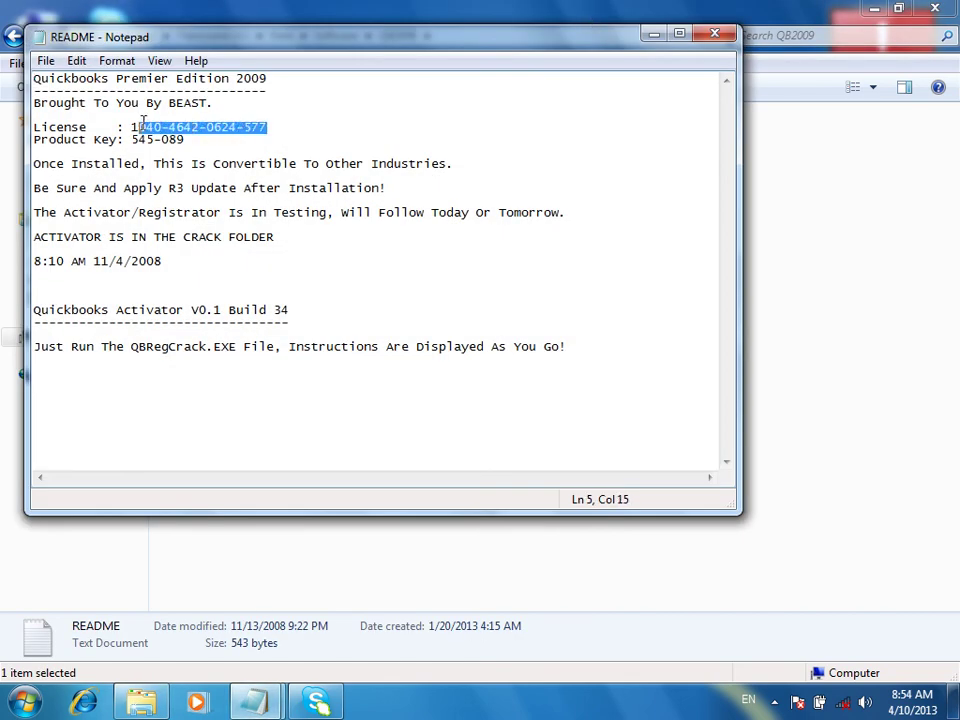
drag(34, 165, 131, 140)
click(154, 165)
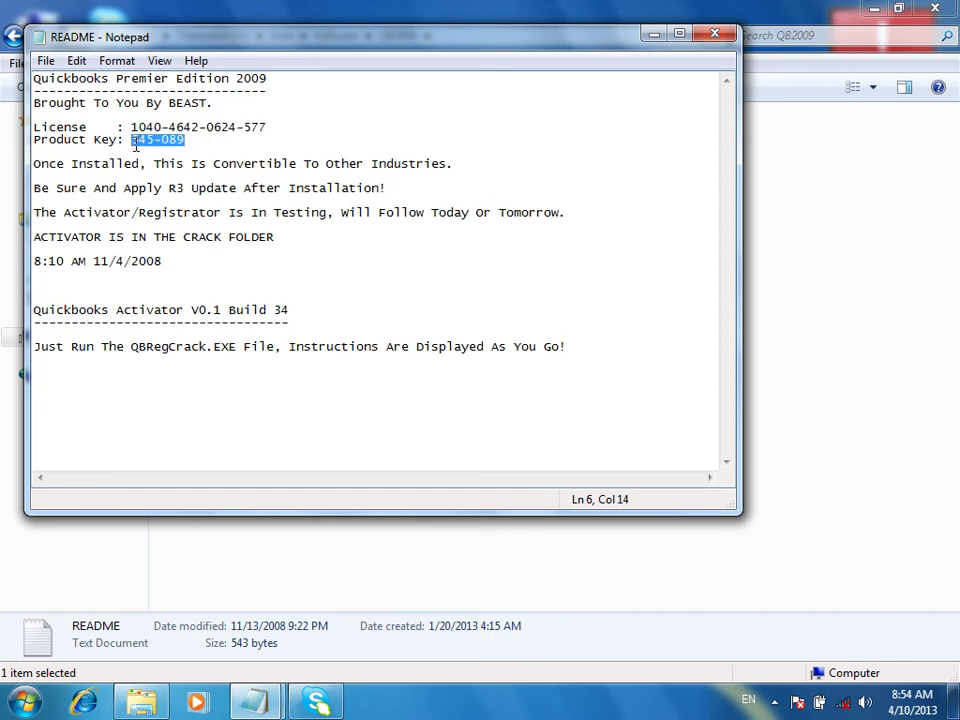
click(714, 33)
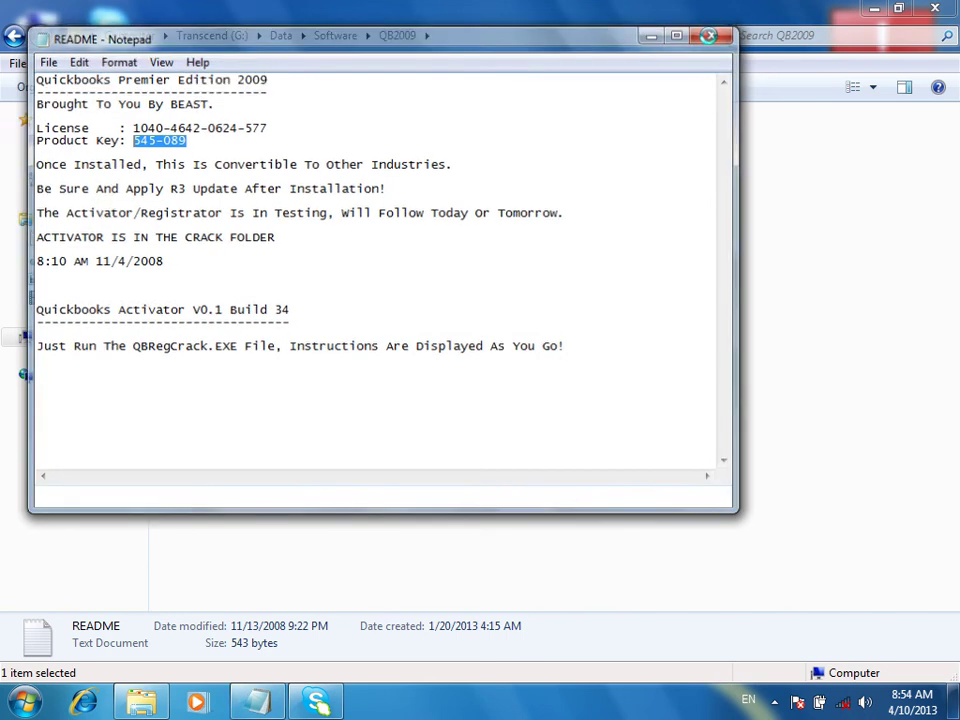
click(14, 35)
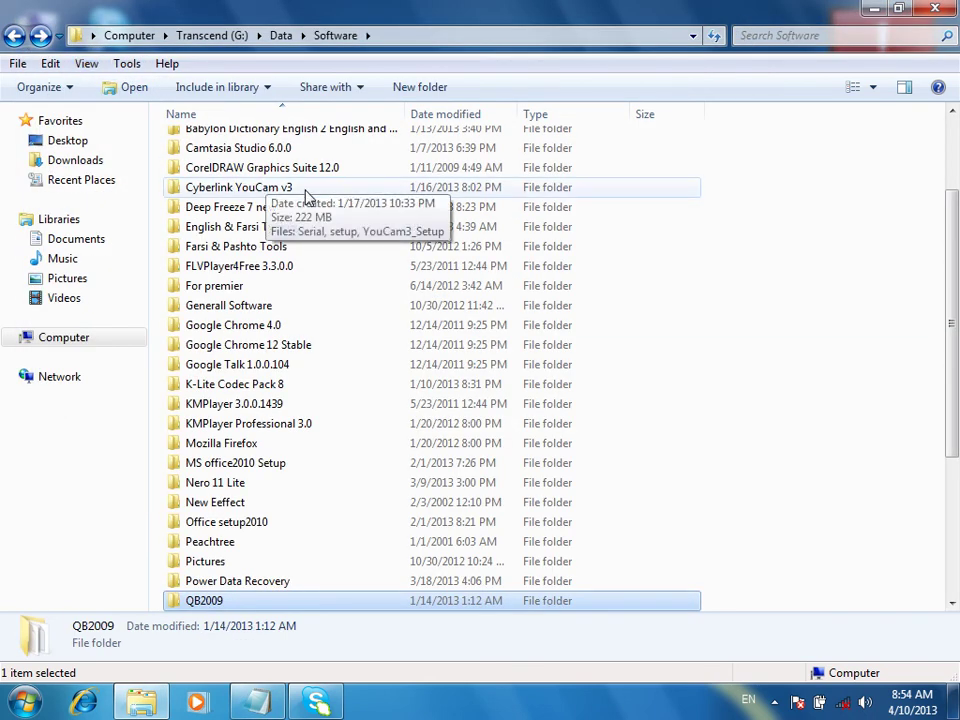